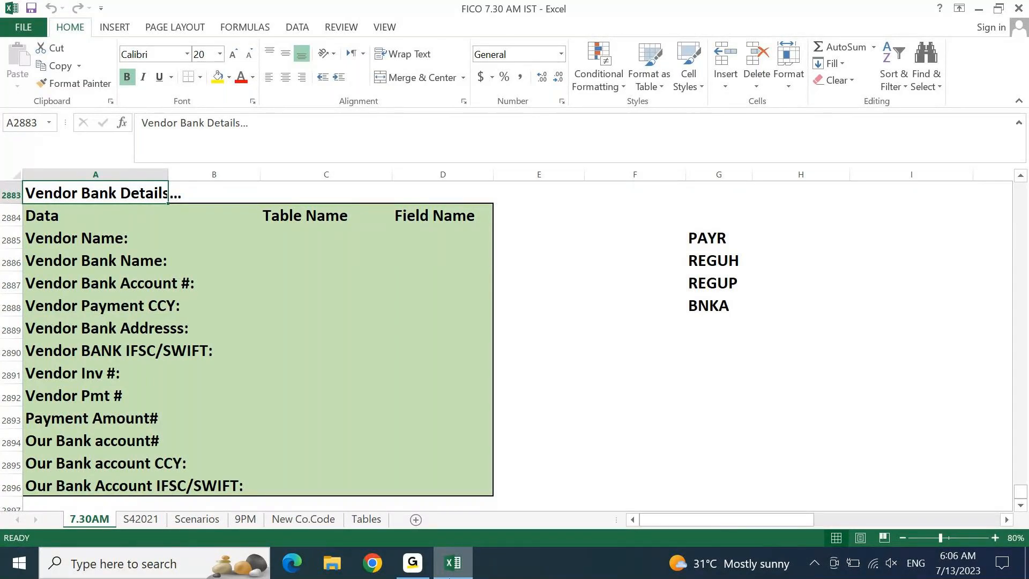
- Examine the data items listed in the Vendor Bank Details table, from Vendor Name to Our Bank account#
key(Down)
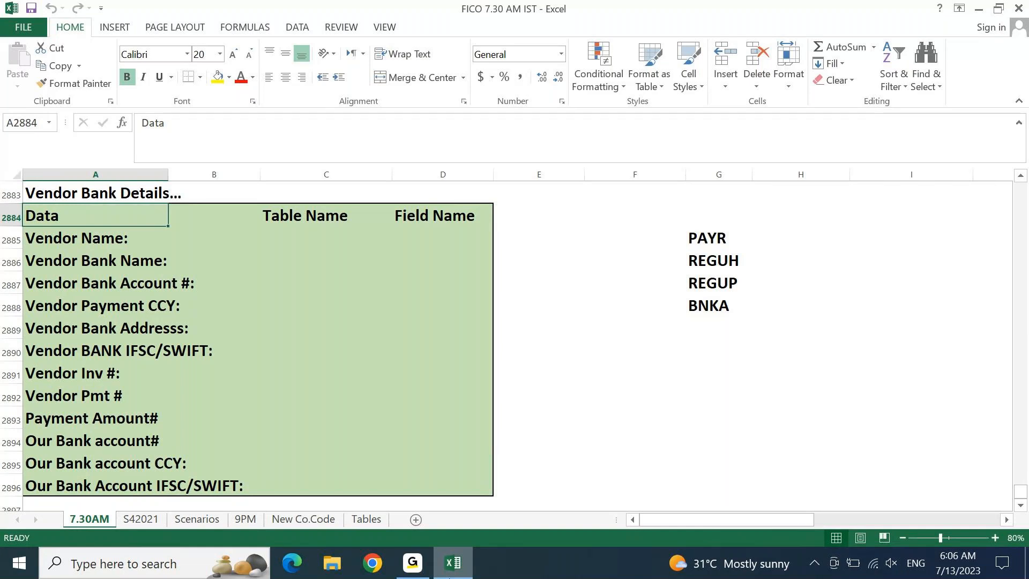
click(411, 561)
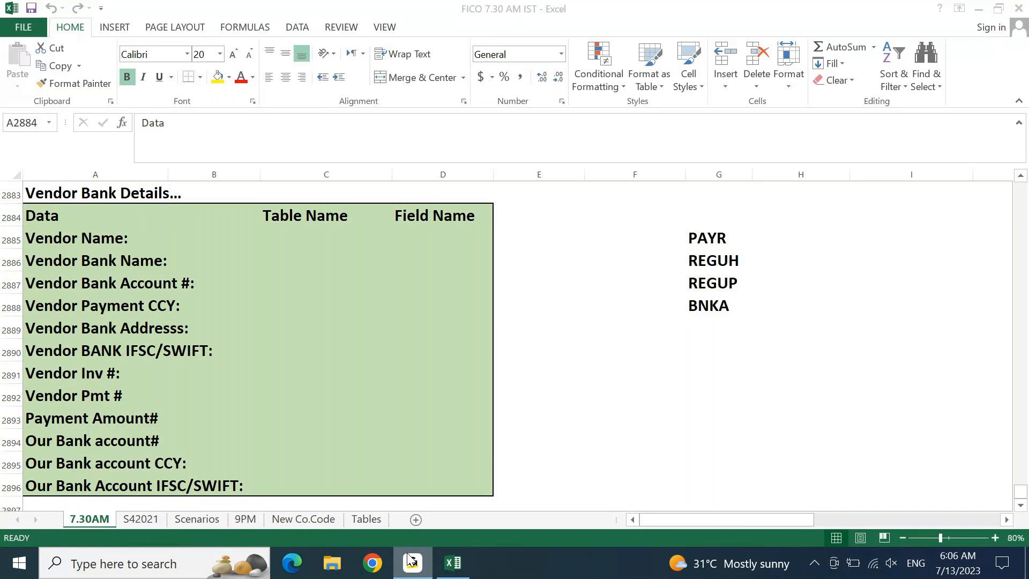
click(411, 560)
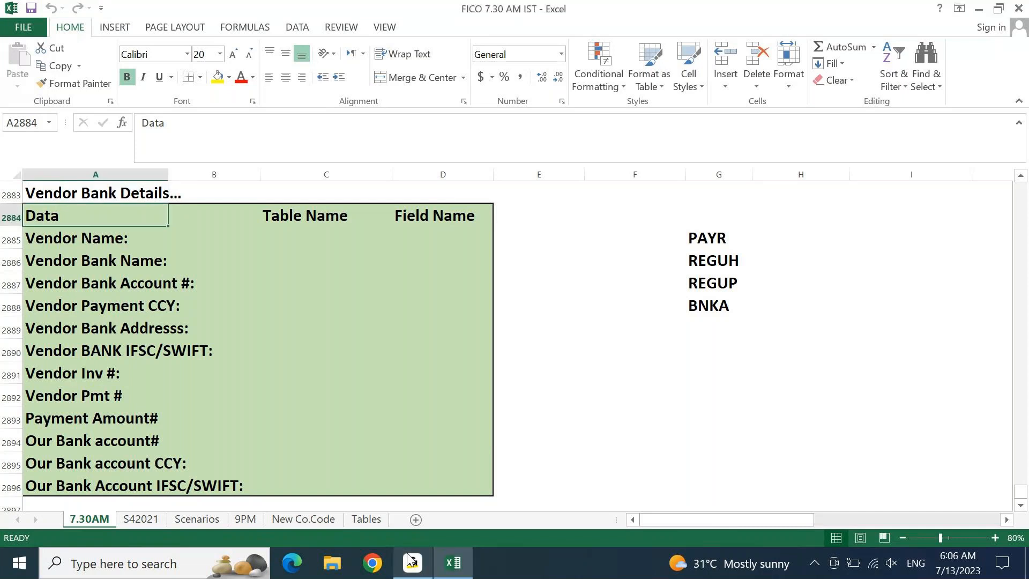
key(Down)
key(Down)
key(Down)
key(Down)
key(Down)
key(Down)
key(Down)
key(Down)
key(Down)
key(Down)
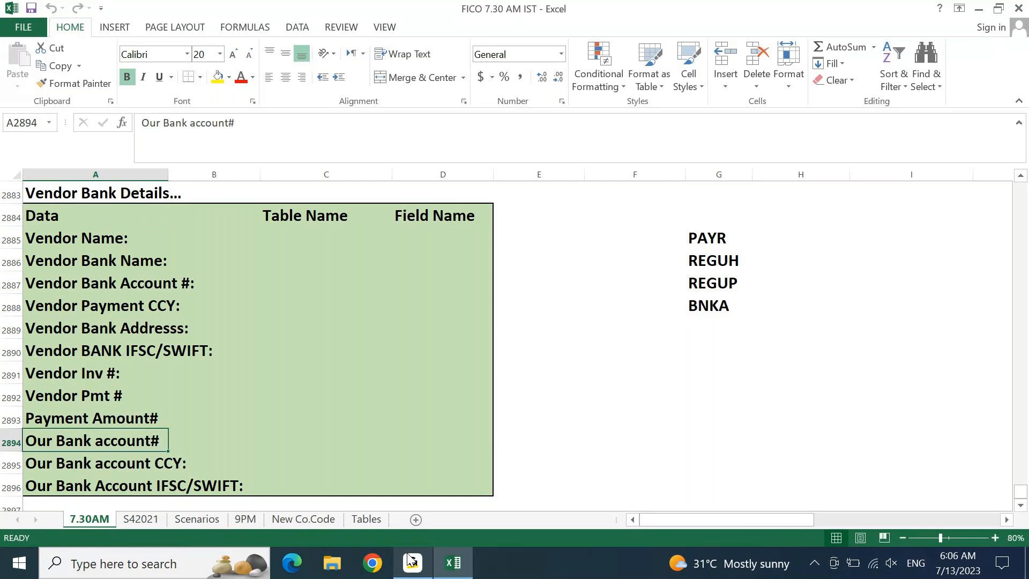
key(Up)
key(Up)
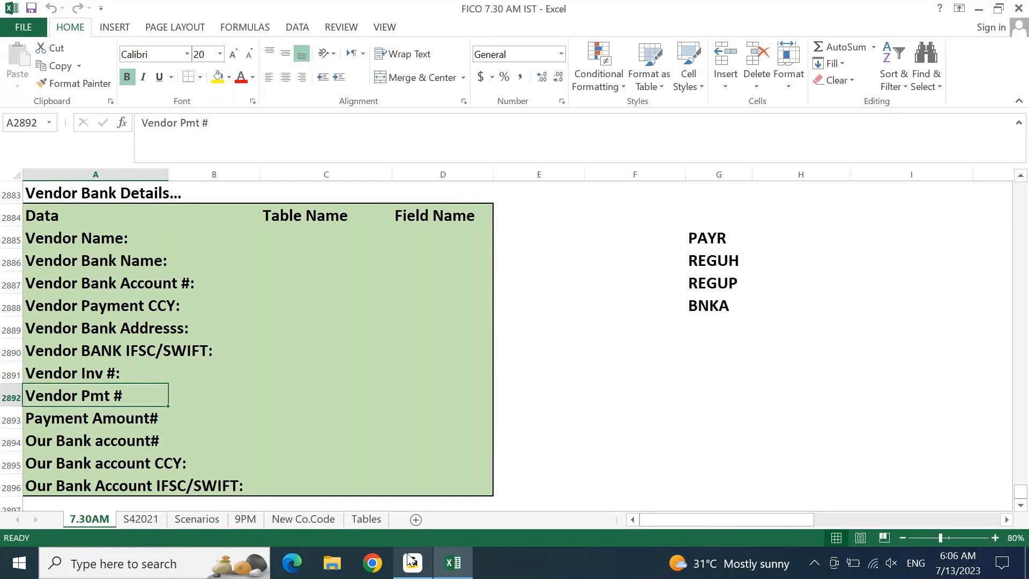
- Copy the header row with Data, Table Name and Field Name (A2884:D2884) to row 2900, starting in column A
key(Up)
key(Up)
key(Up)
key(Up)
key(Up)
key(Up)
key(Up)
key(Up)
key(Up)
key(Down)
key(shift+Right)
key(shift+Right)
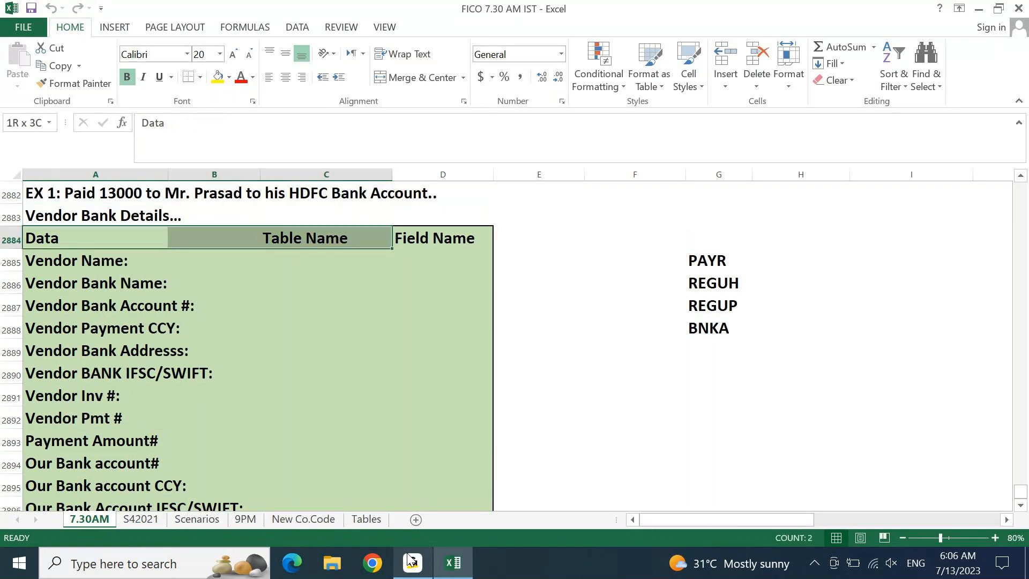
key(shift+Right)
key(ctrl+c)
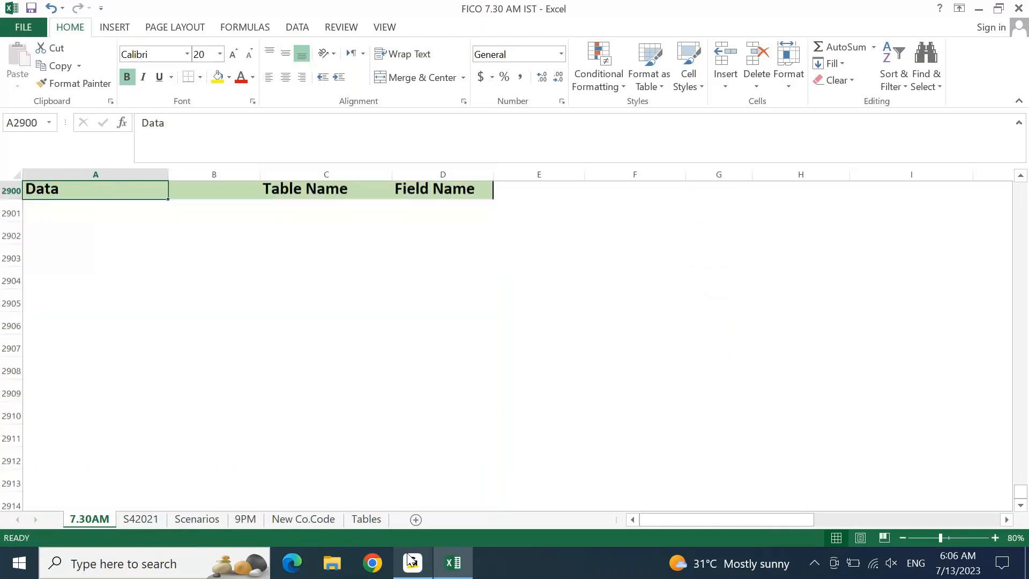
- Enter the title Check Payment in A2899, directly above the copied header row
key(Up)
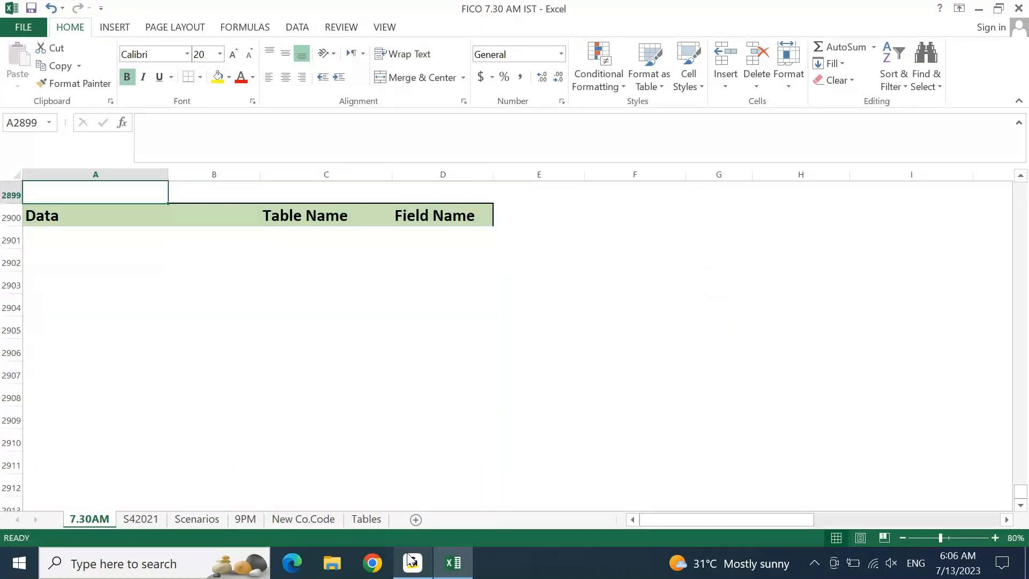
text(CHeck Pau)
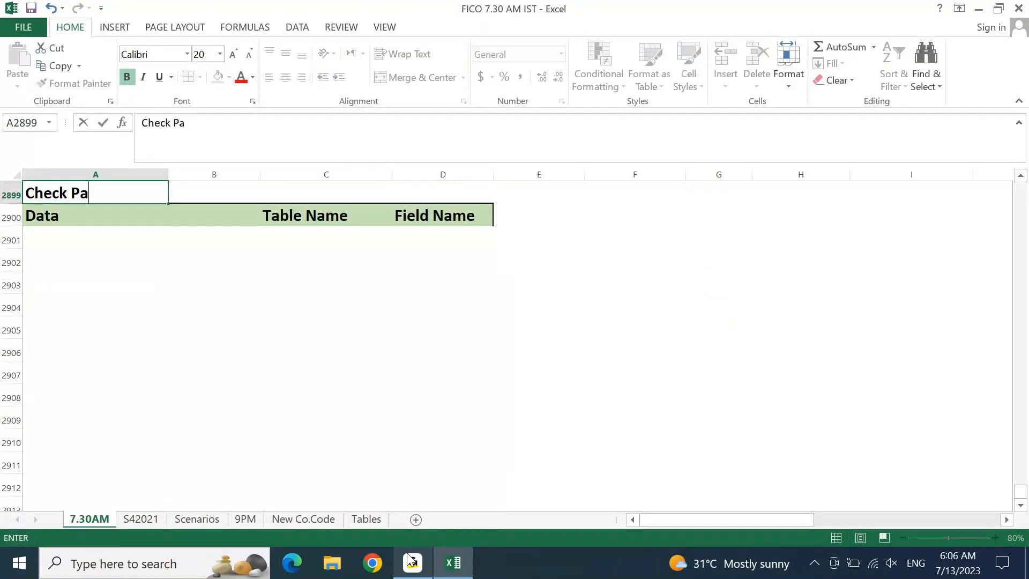
text(yment)
key(Tab)
- Merge and center the Check Payment title across A2899:D2899 and fill it yellow
key(shift+Tab)
key(shift+Right)
key(shift+Right)
key(shift+Right)
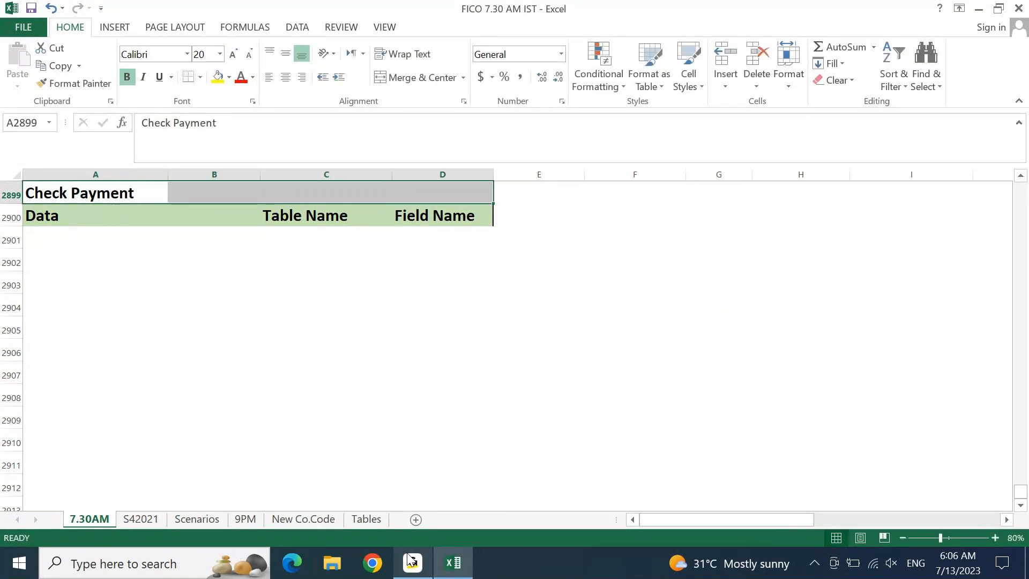
click(420, 77)
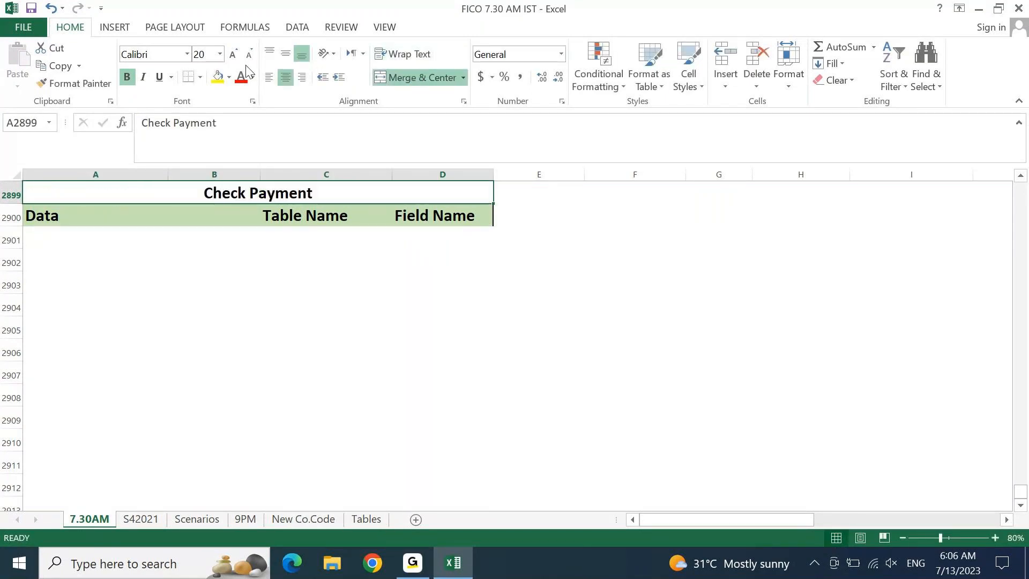
click(221, 78)
- List Payee Name, Check Date, Amount and Amount in Words in A2901:A2904 under the Data heading
key(Down)
key(Down)
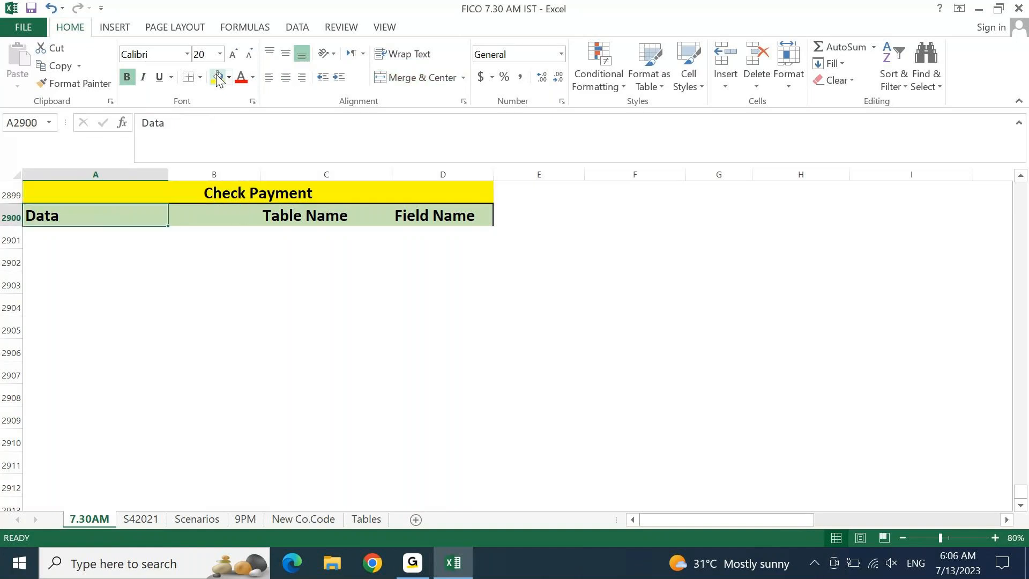
text(Pa)
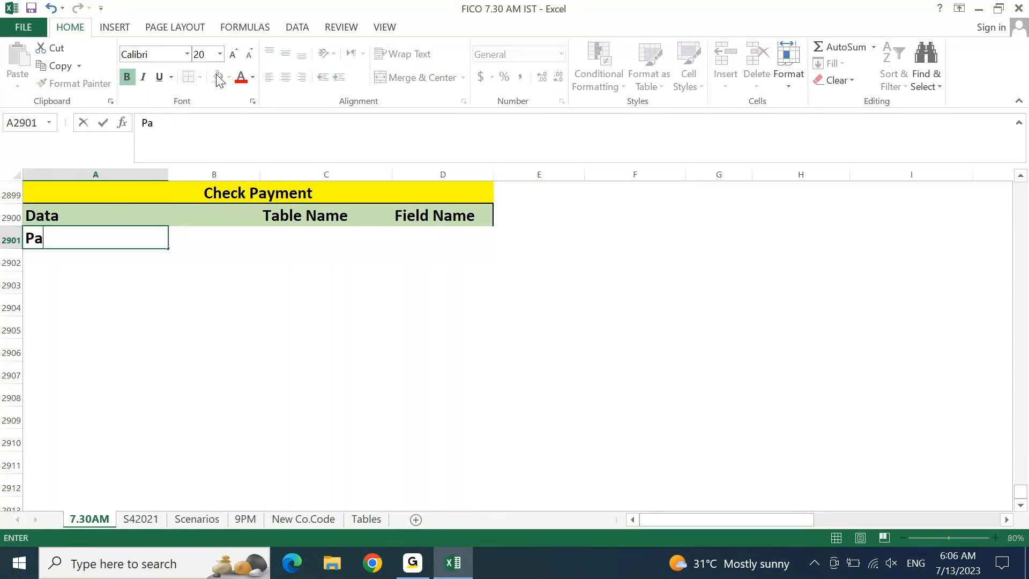
text(yee Name)
key(Return)
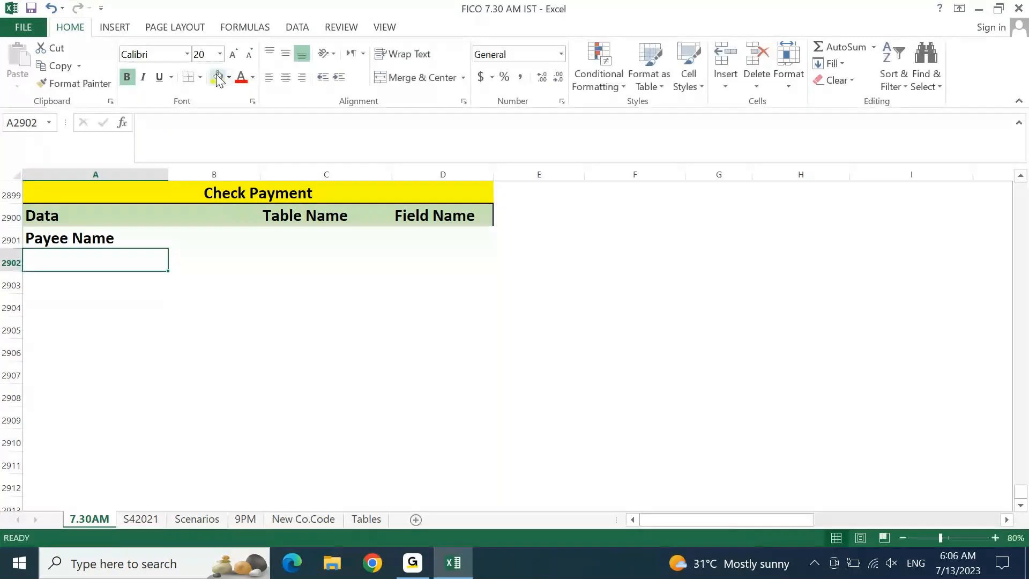
text(heck Date)
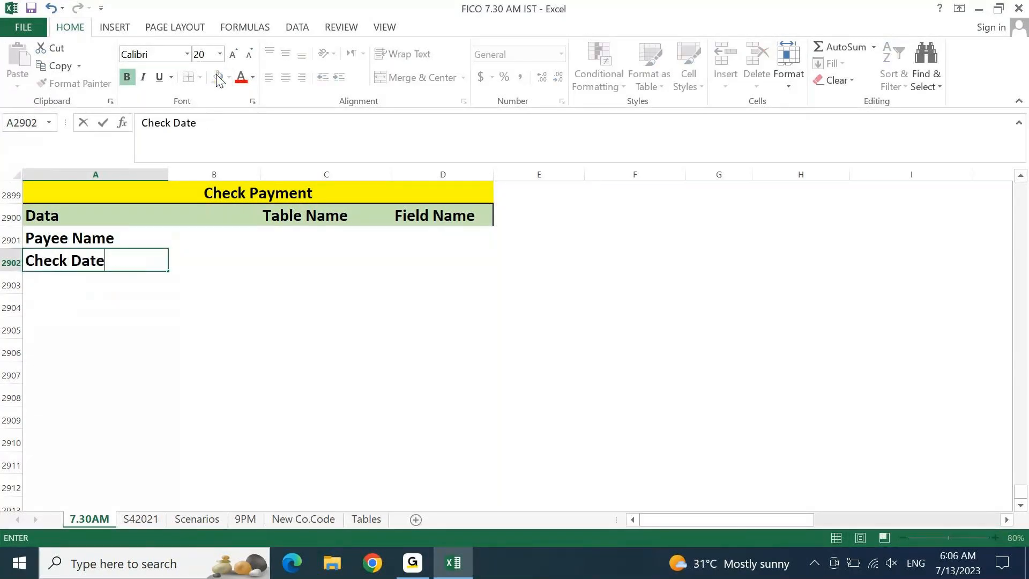
key(Return)
text(Amount)
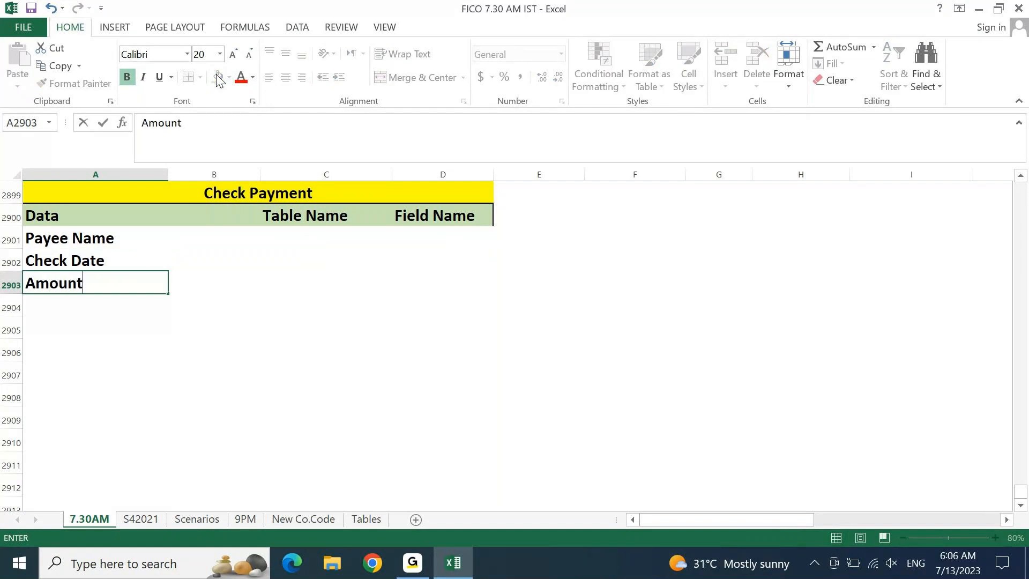
key(Return)
text(Amou)
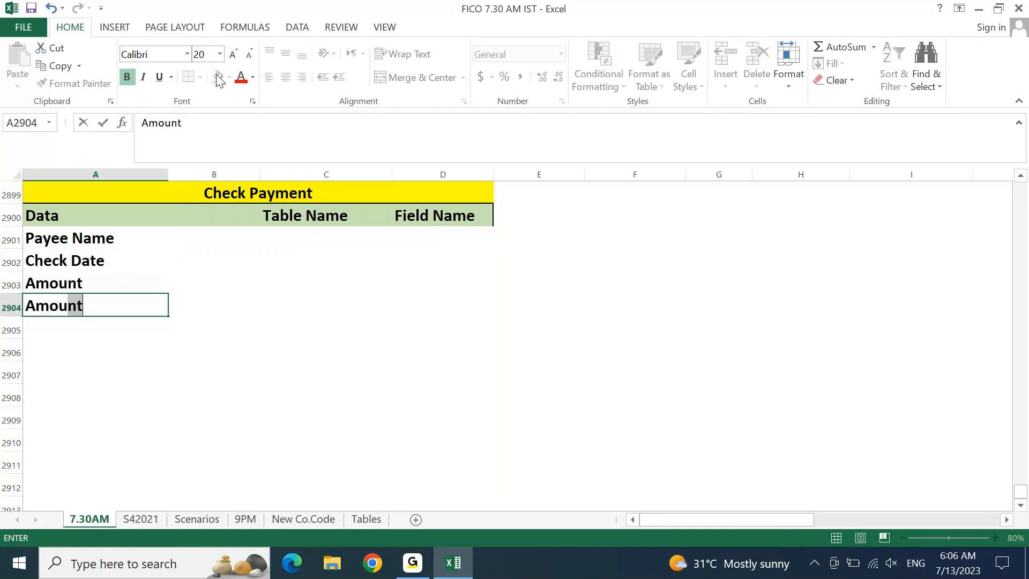
text(nt in Words)
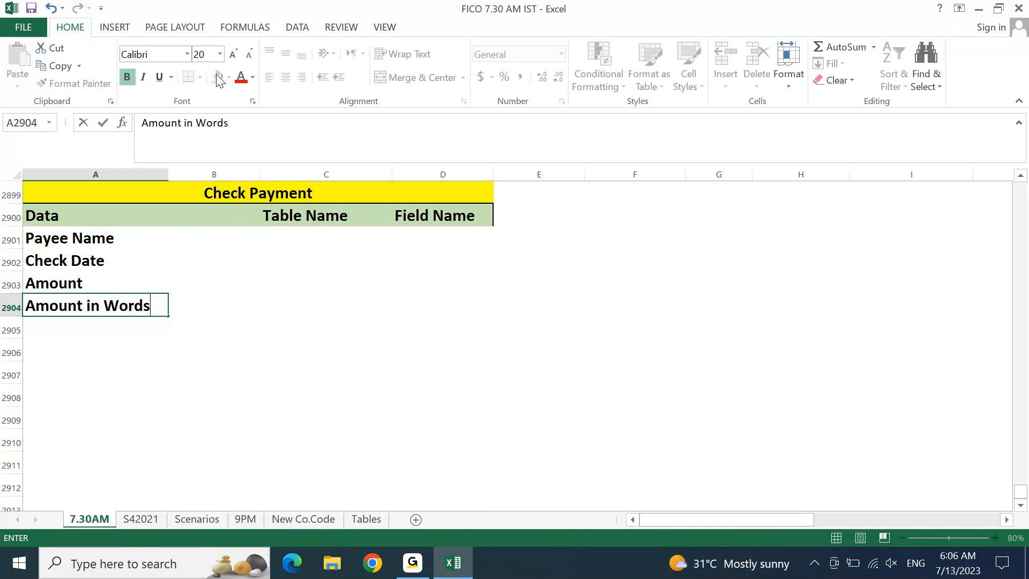
key(Return)
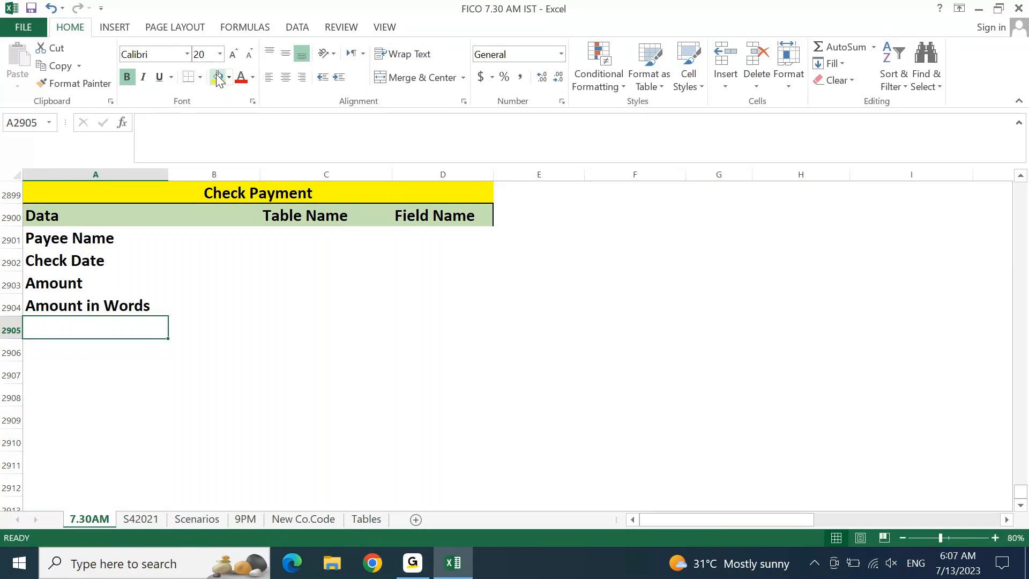
key(Up)
key(Up)
key(Up)
key(Up)
key(Up)
key(Up)
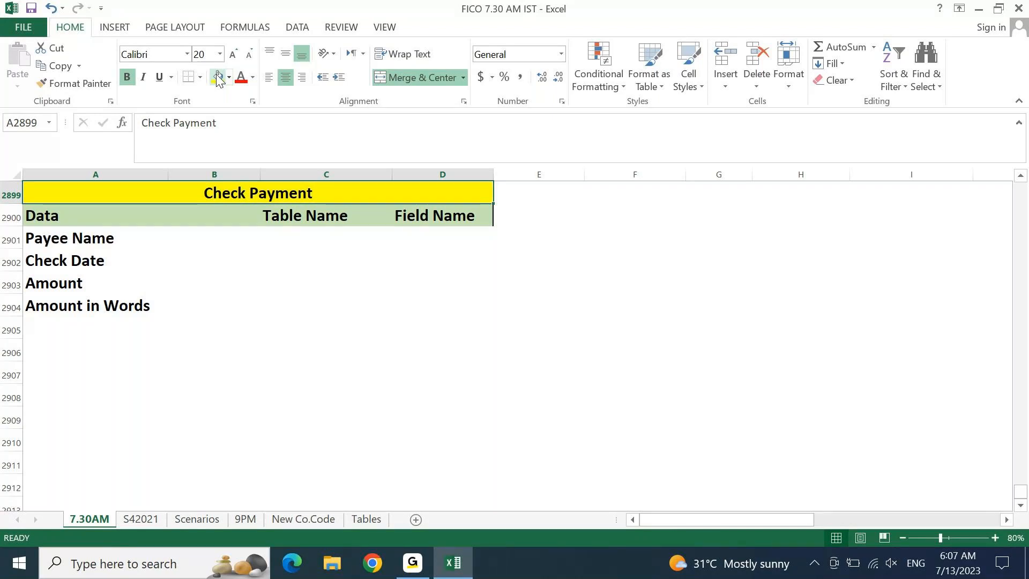
click(417, 569)
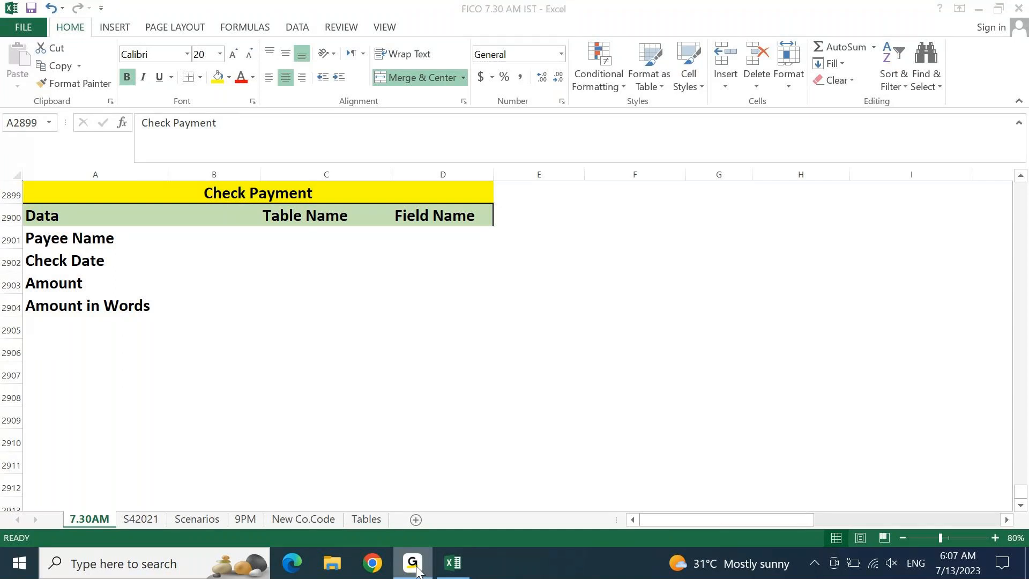
click(417, 569)
click(417, 569)
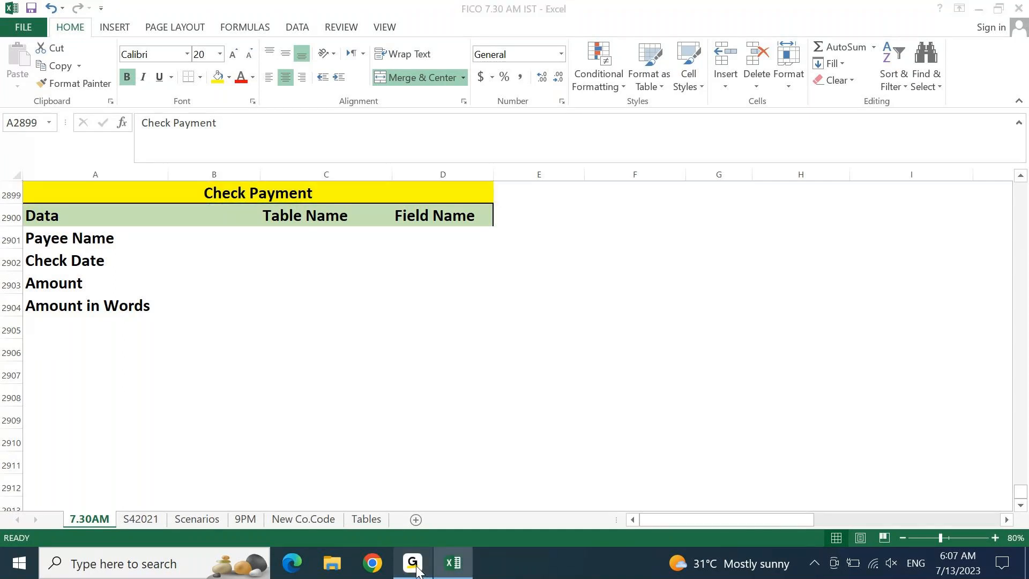
click(417, 569)
- Launch SAP Logon from the desktop and open the S4 1909 connection
key(super+d)
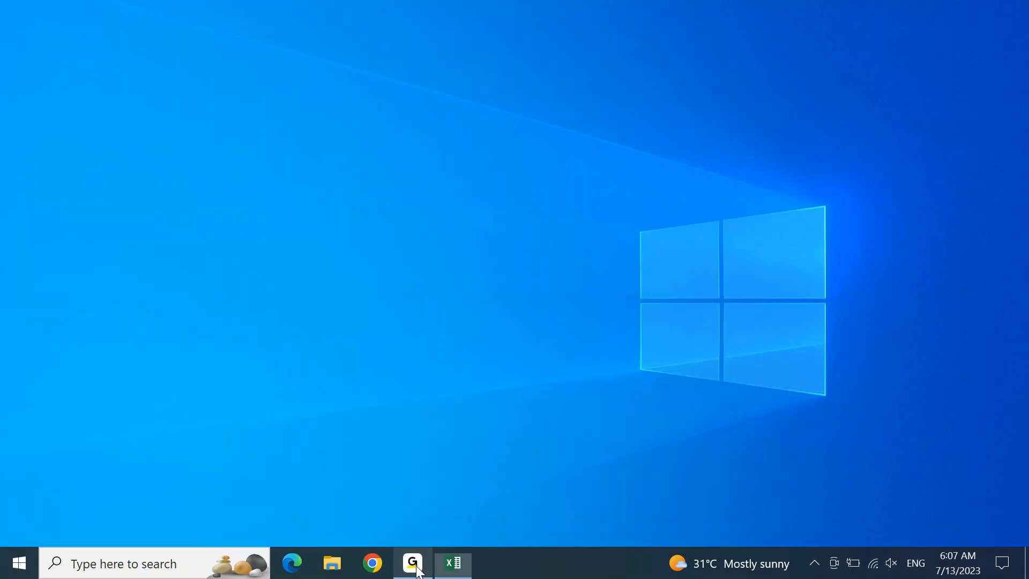
click(95, 201)
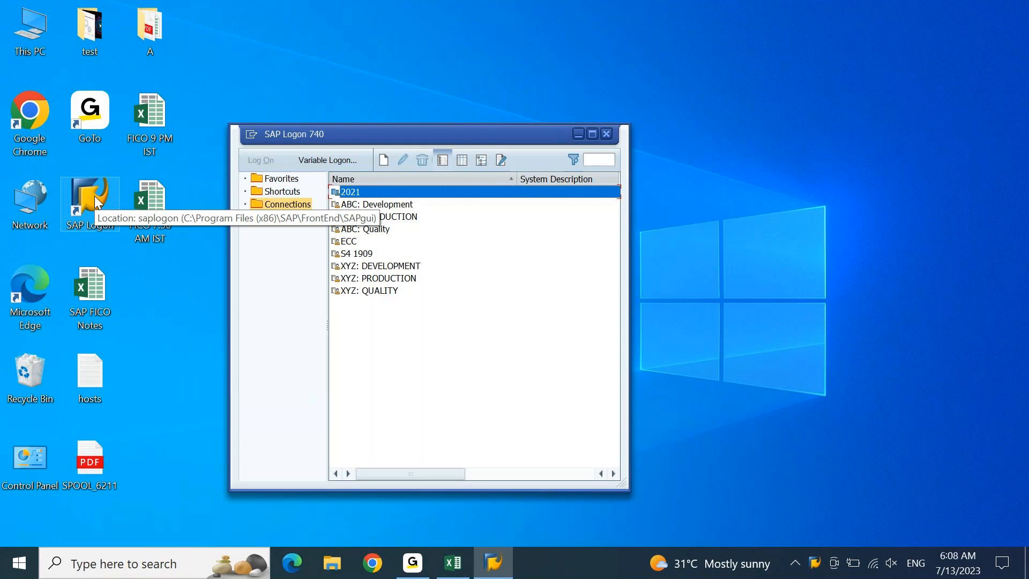
key(Down)
key(Down)
key(Down)
key(Down)
key(Down)
key(Down)
key(Up)
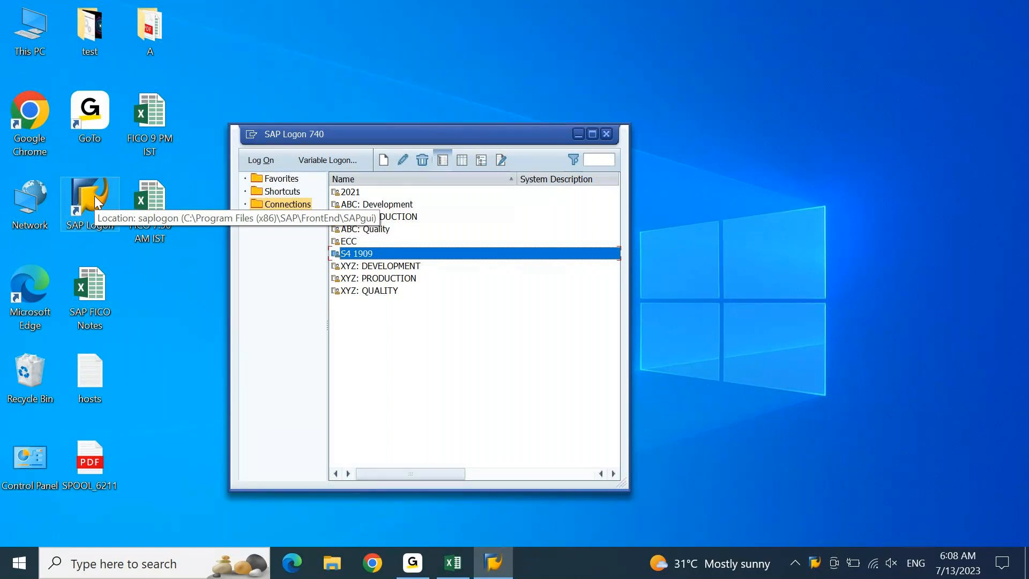
key(Return)
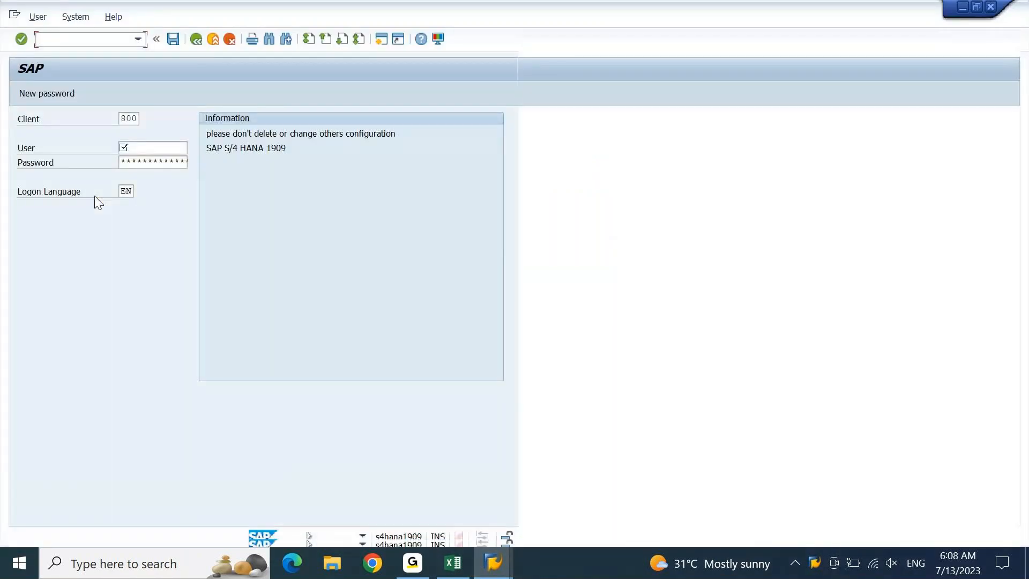
- Log on to client 800 with the user name and the account password
text(a)
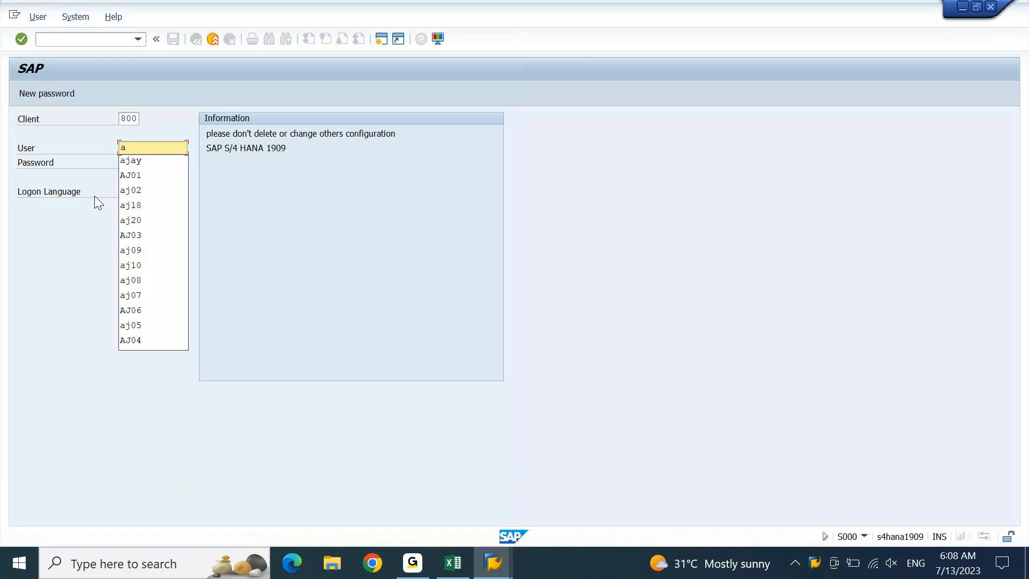
key(Down)
key(Tab)
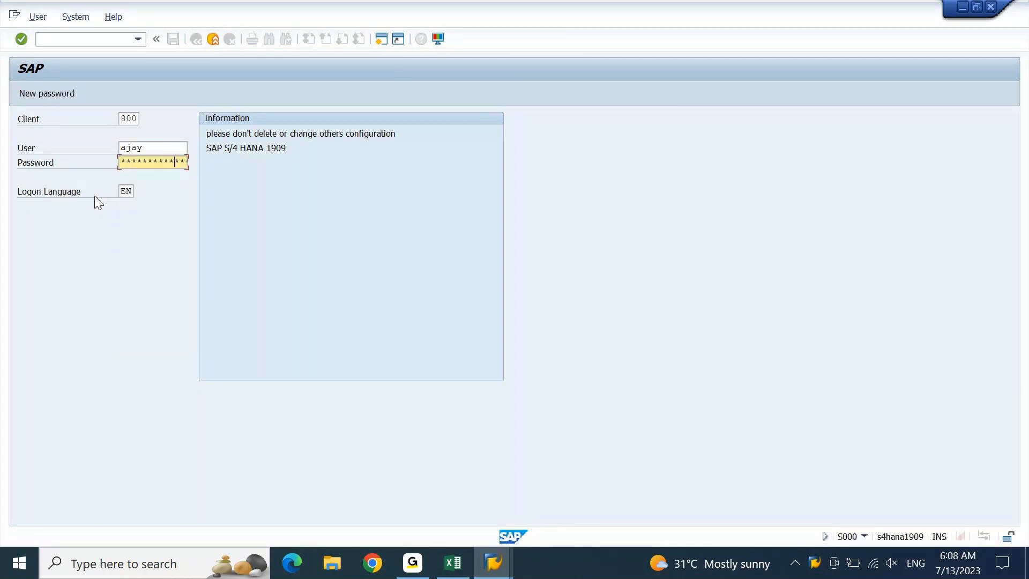
key(Return)
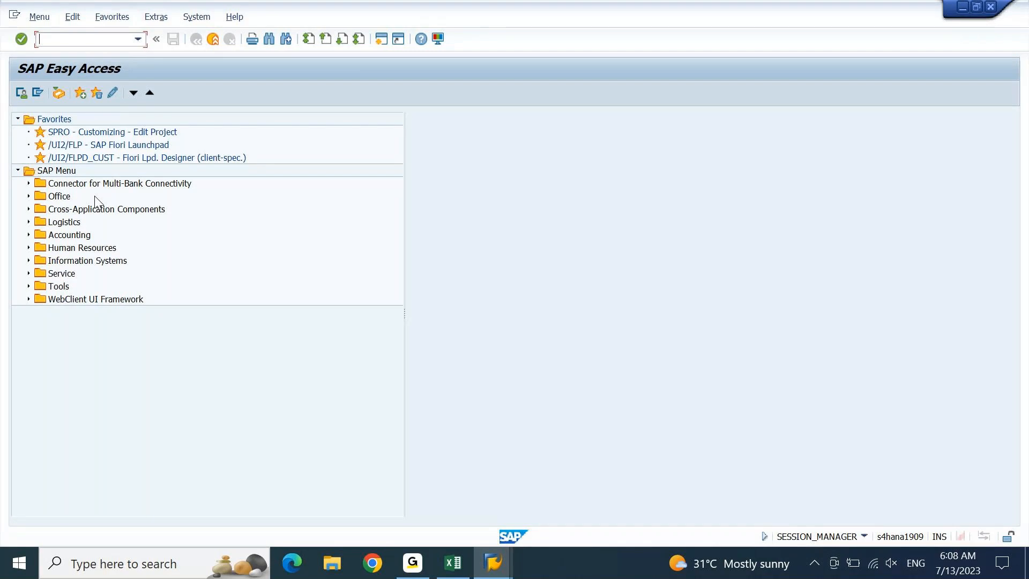
- Run transaction SE16N and load the selection fields of table PAYR
text(f-)
key(BackSpace)
key(BackSpace)
text(se16n)
key(Return)
text(payr)
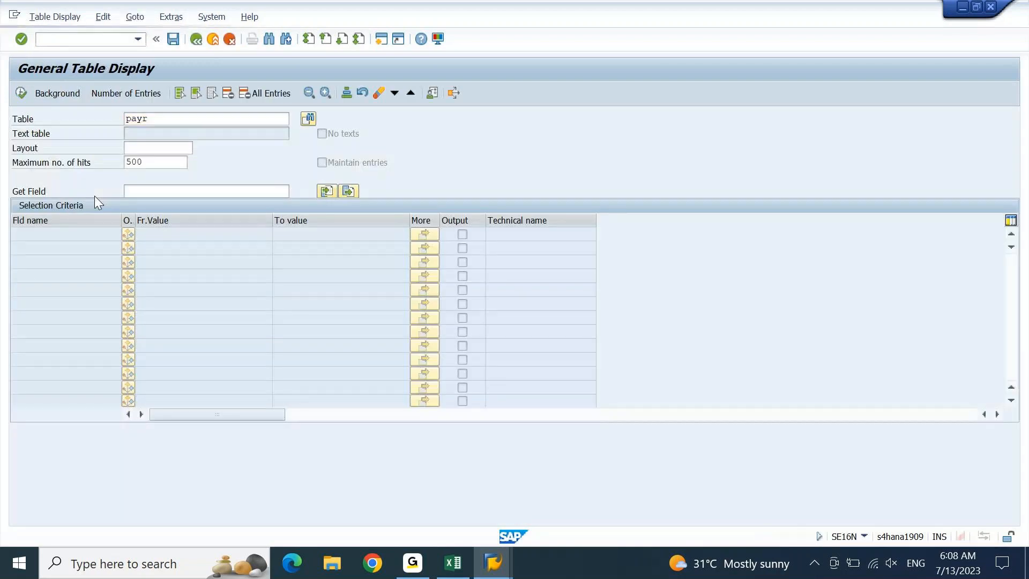
key(Return)
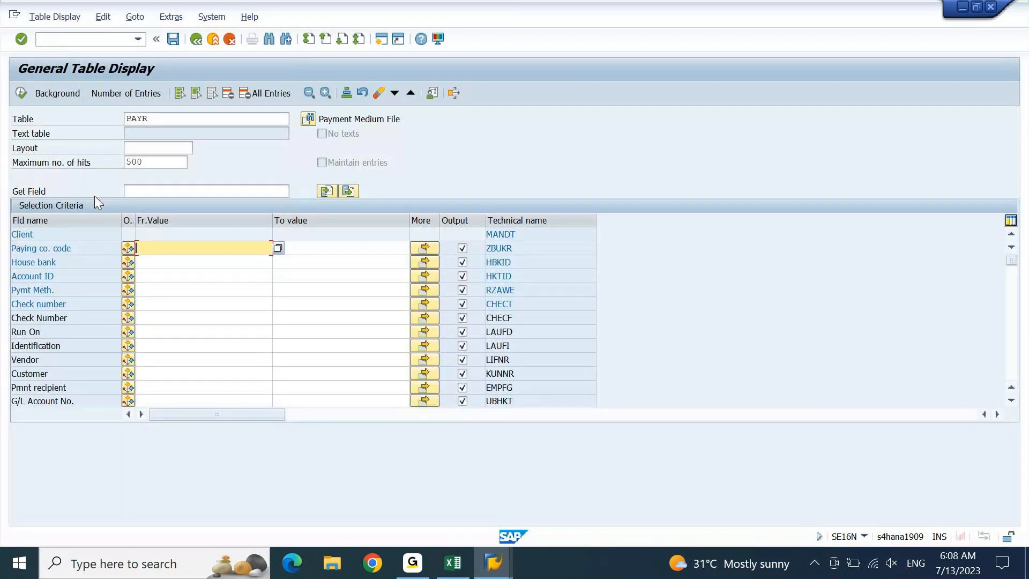
- Display the PAYR entries for paying company code DEIN, examine their account and payment columns, and return to the selection criteria
text(dein)
key(Return)
key(Return)
click(21, 93)
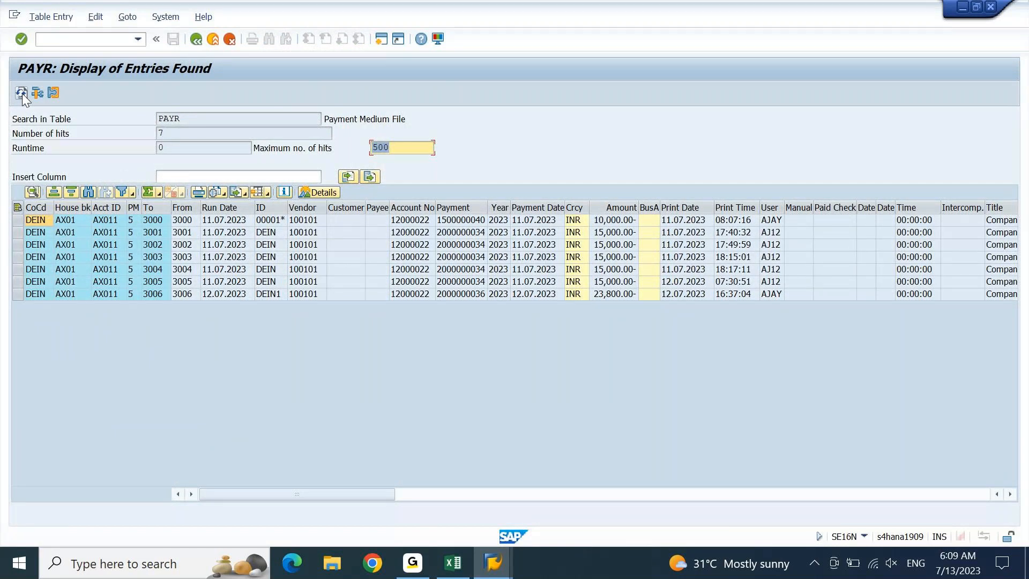
click(101, 283)
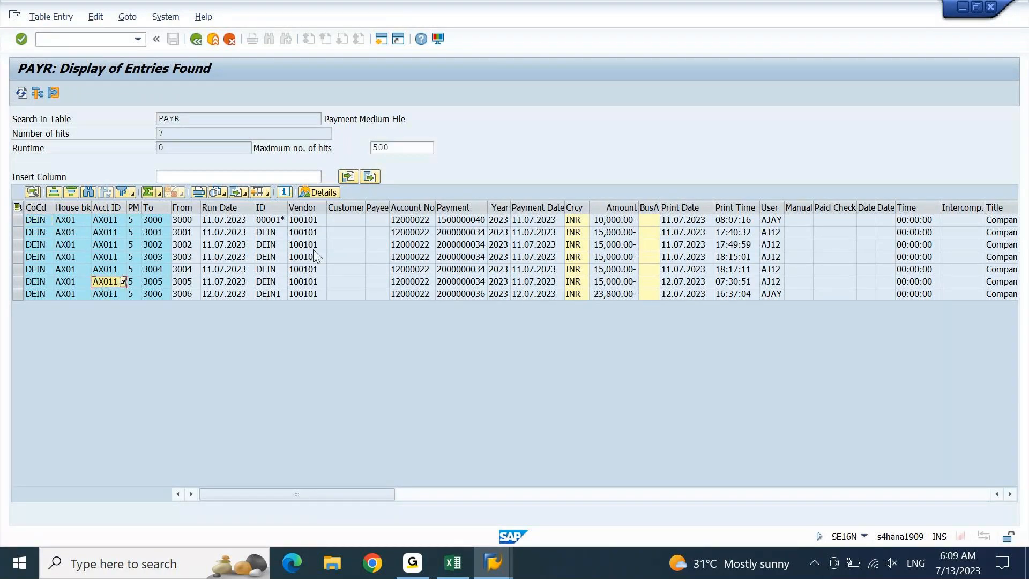
click(474, 221)
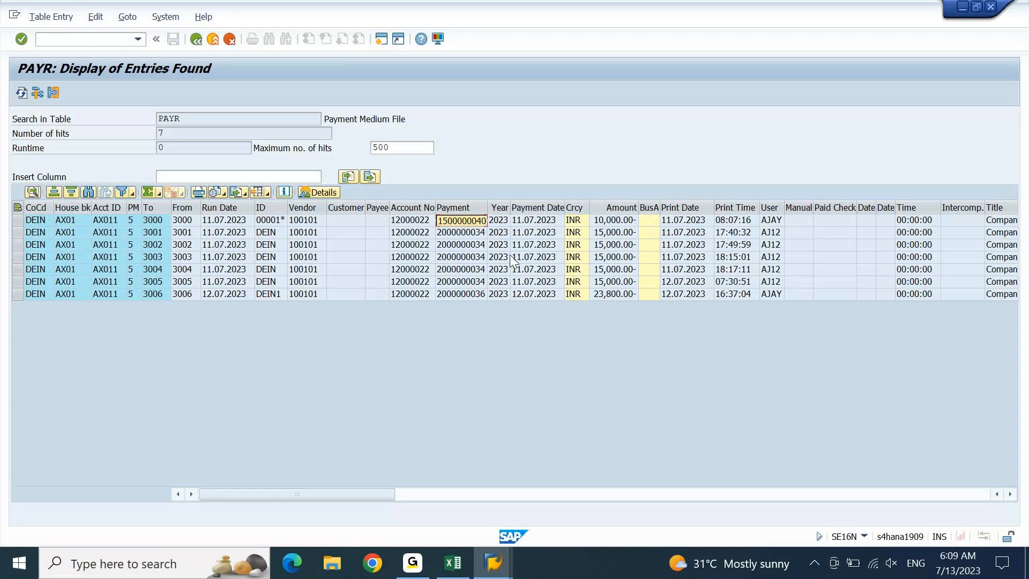
key(F3)
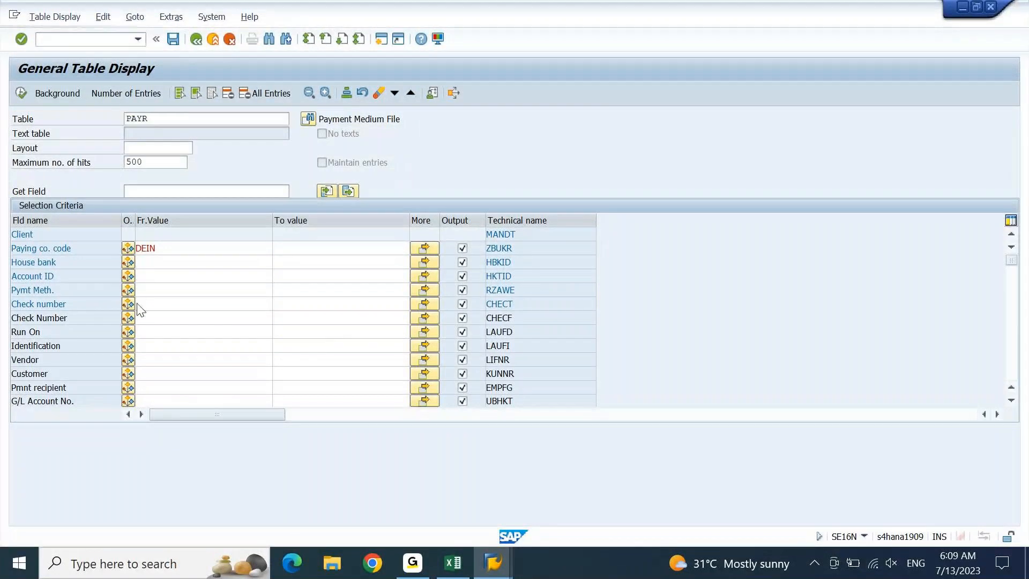
- Restrict the selection to the copied payment document number in Payment Doc.No. and display the matching PAYR entries
scroll(136, 247, down, 3)
click(154, 235)
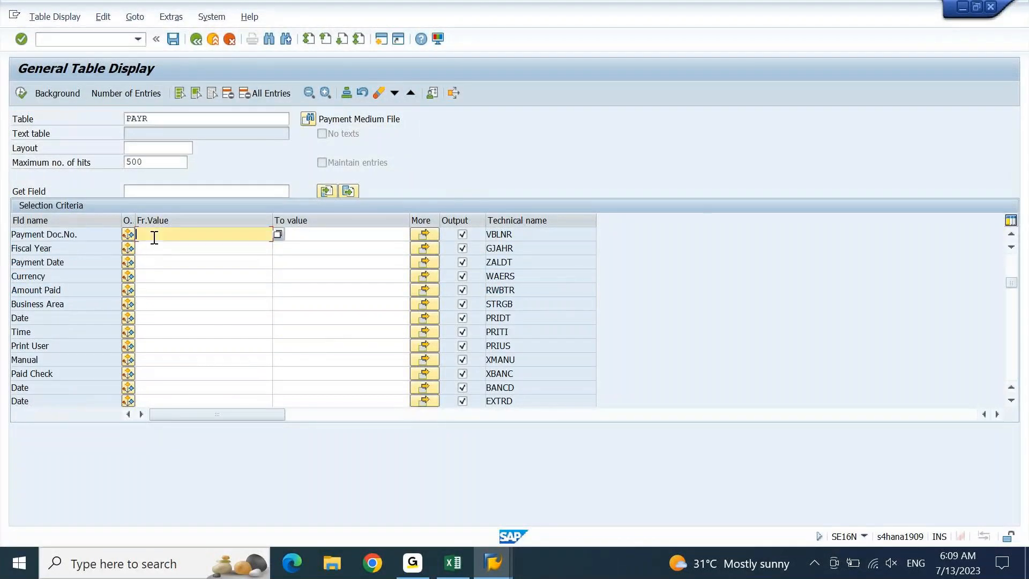
key(ctrl+v)
key(F8)
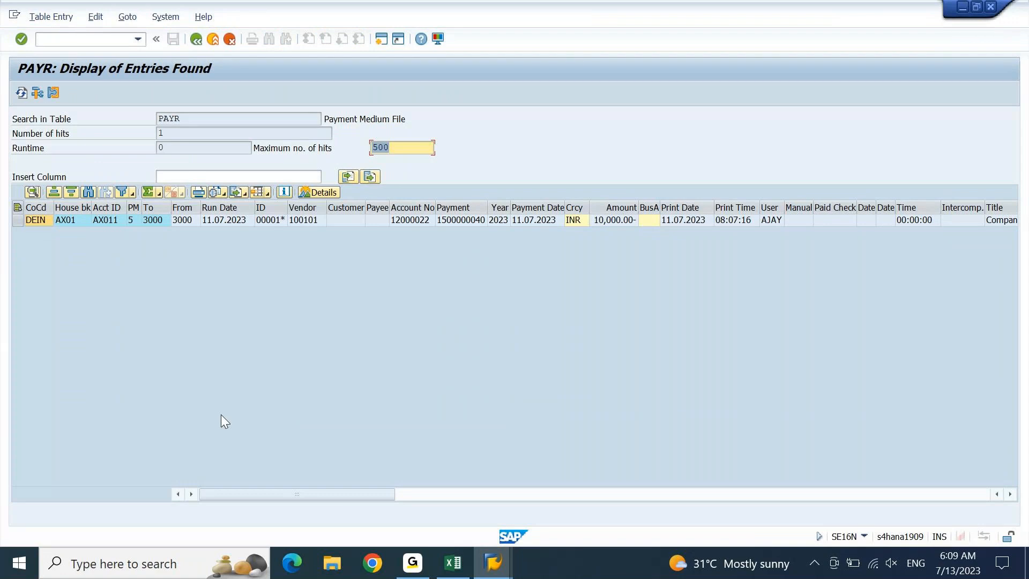
- Switch to the Check Payment list in Excel, select the Table Name cell for Payee Name, and return to the PAYR results
click(452, 562)
click(75, 237)
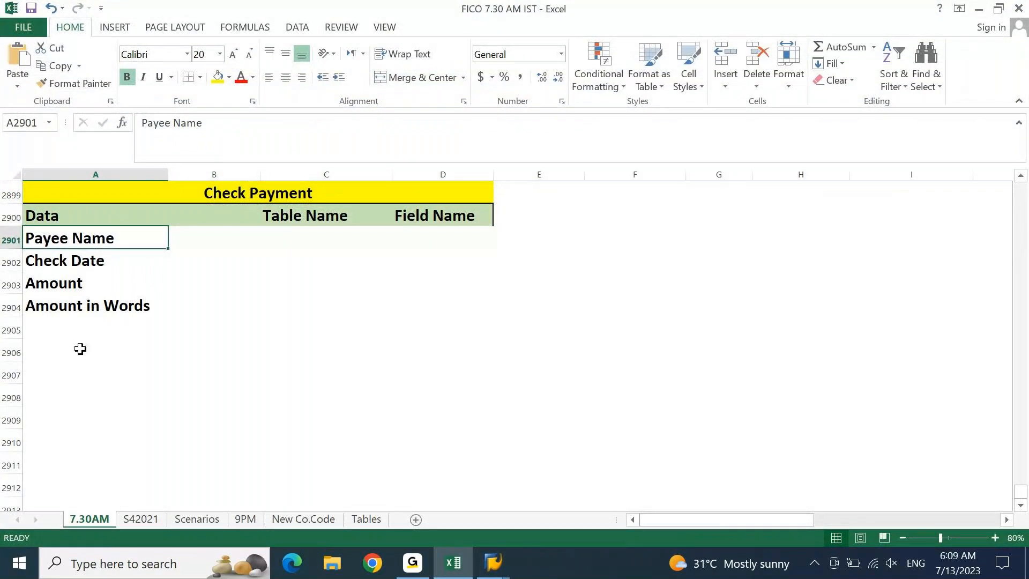
key(Right)
key(Right)
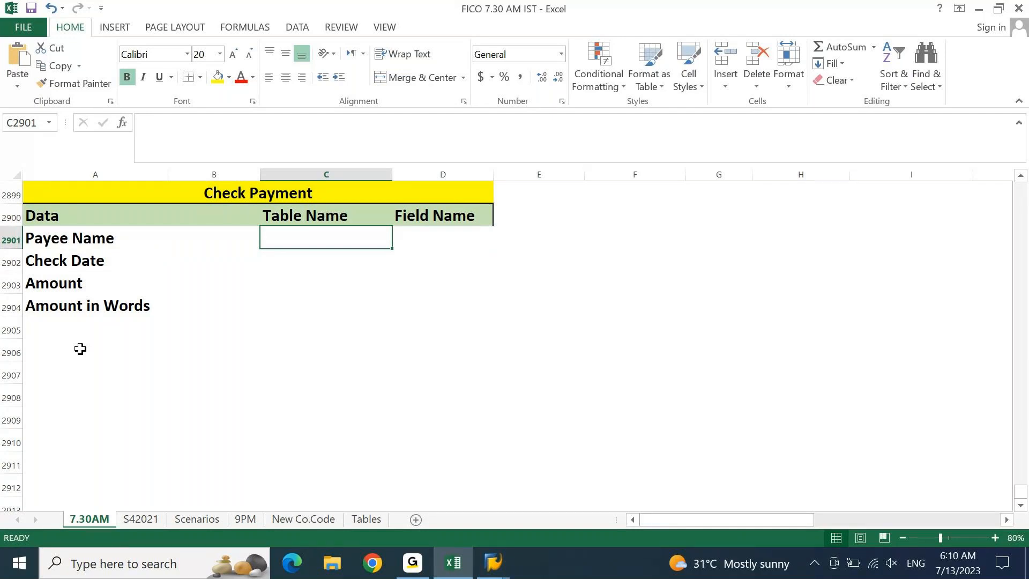
click(448, 574)
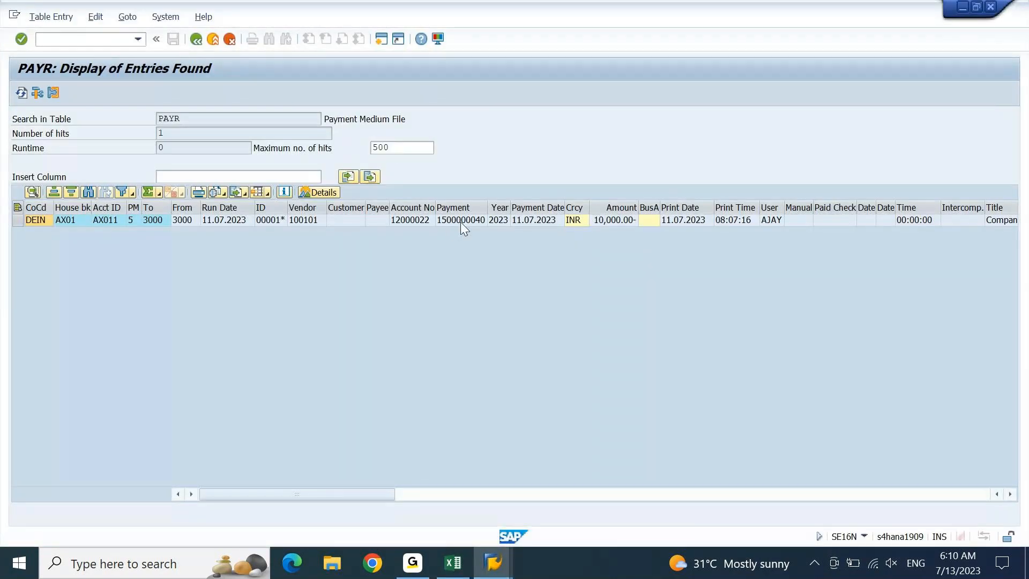
- Locate the payee name column in the PAYR entry and widen it until its full heading shows
key(Right)
key(Right)
key(Right)
key(Right)
key(Right)
key(Right)
key(Right)
key(Right)
key(Right)
key(Right)
key(Right)
key(Right)
key(Right)
key(Right)
key(Right)
key(Right)
key(Right)
key(Right)
key(Right)
key(Right)
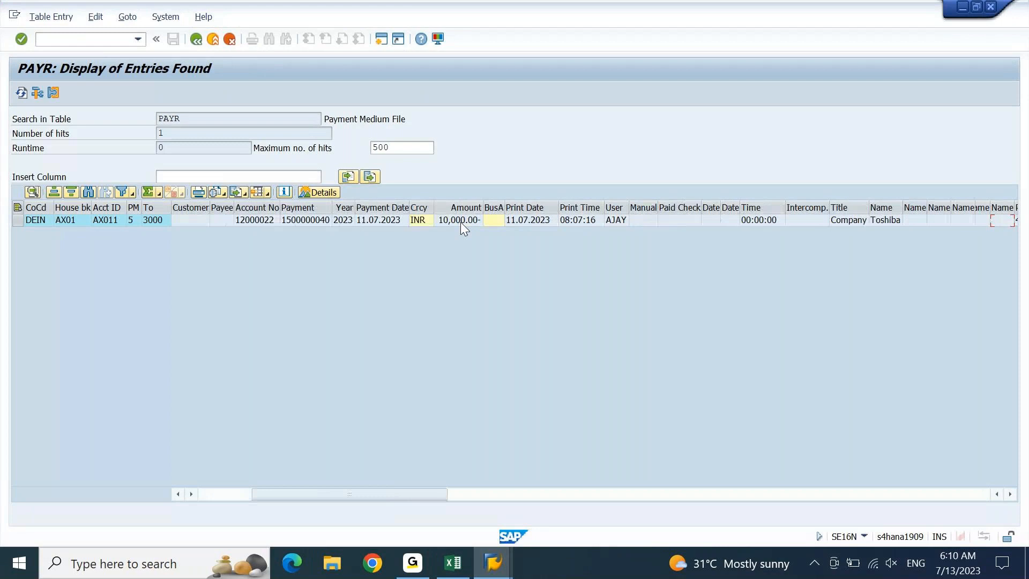
key(Right)
key(Left)
key(Left)
key(Left)
key(Left)
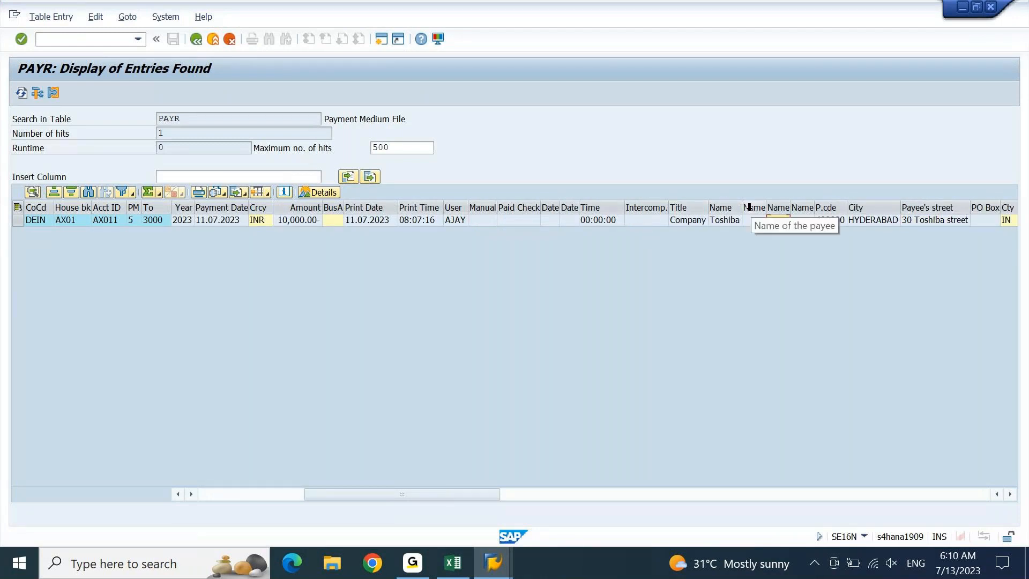
drag(742, 208, 801, 188)
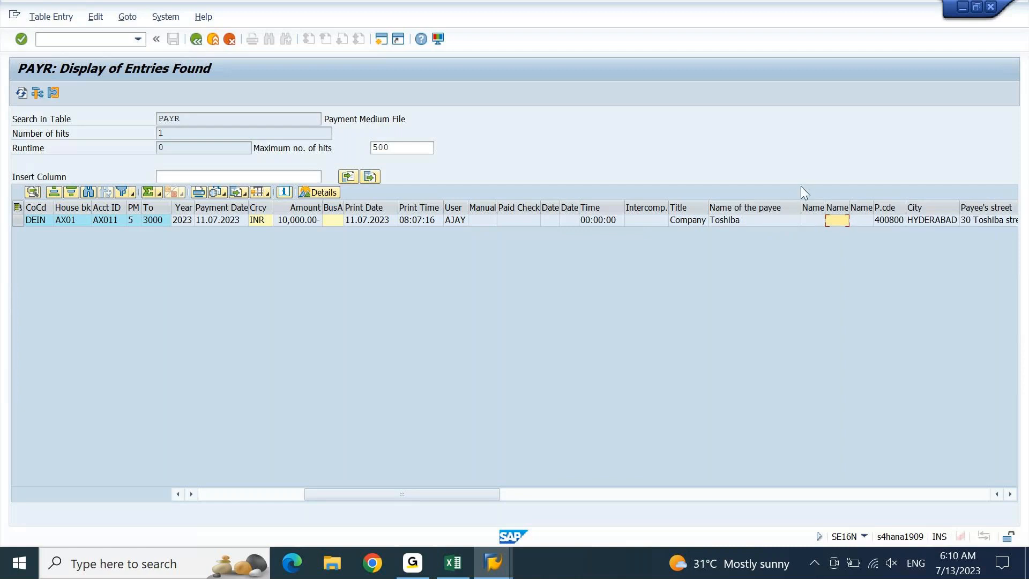
- Open the field help for the payee name value and display its technical information
click(754, 214)
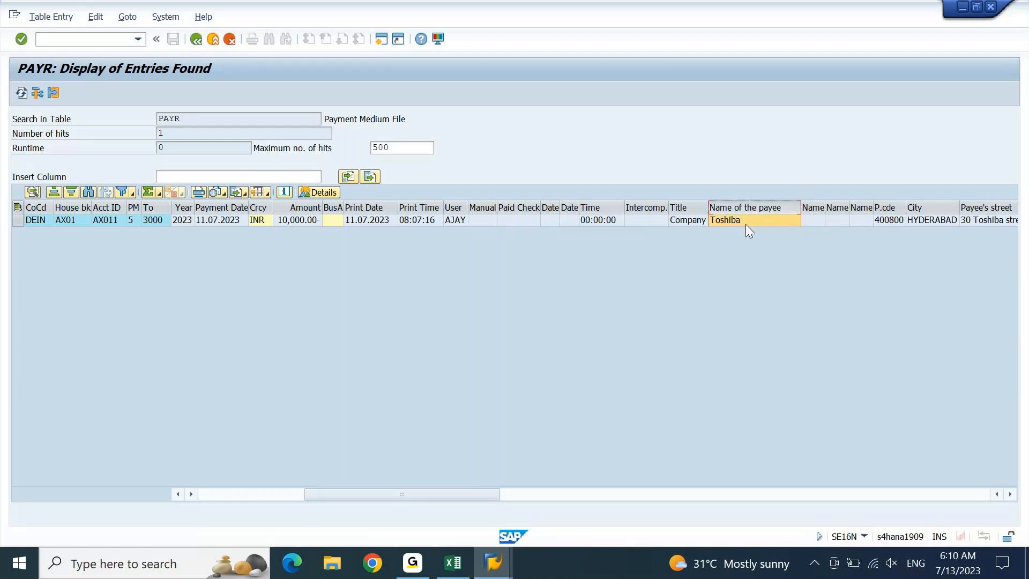
click(746, 225)
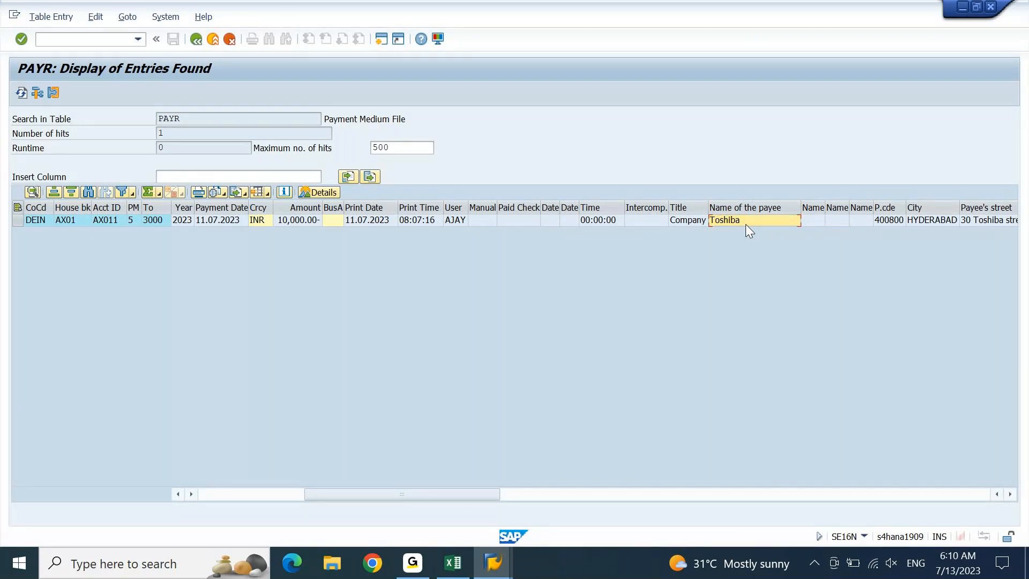
double_click(746, 225)
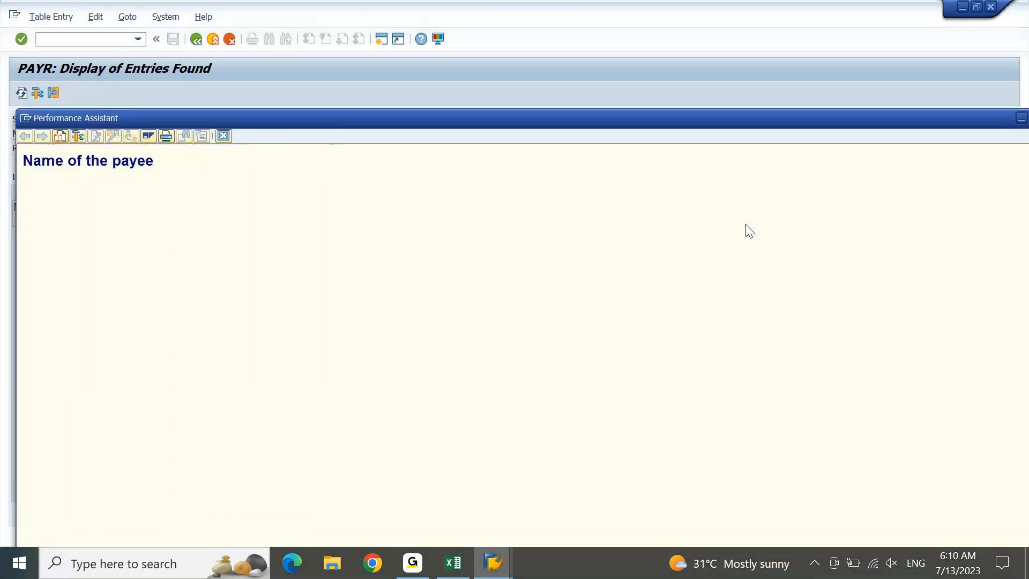
click(77, 135)
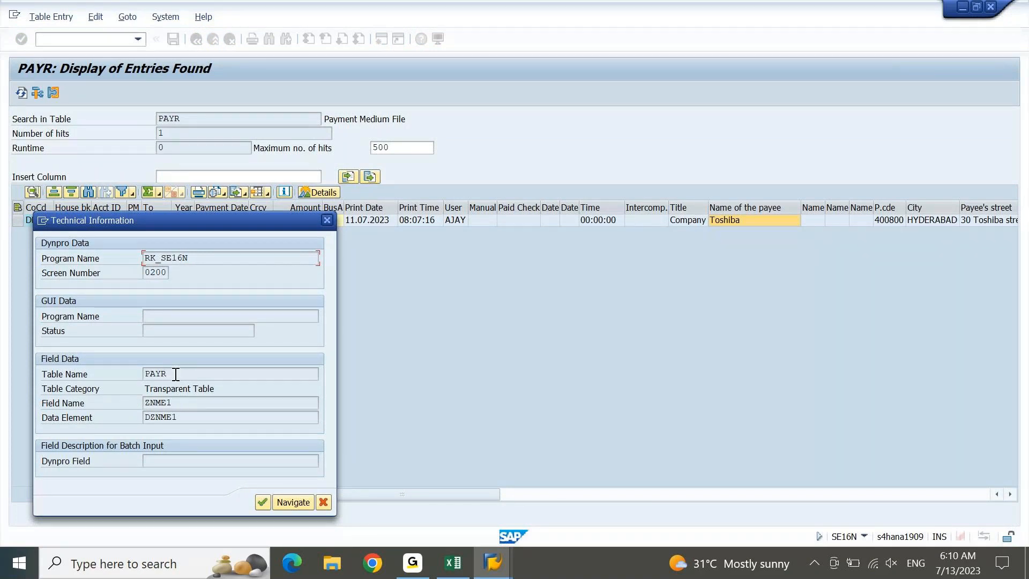
- Copy the table name PAYR from the technical information into the Table Name cell for Payee Name in Excel
drag(175, 373, 135, 381)
key(ctrl+c)
click(450, 565)
key(ctrl+v)
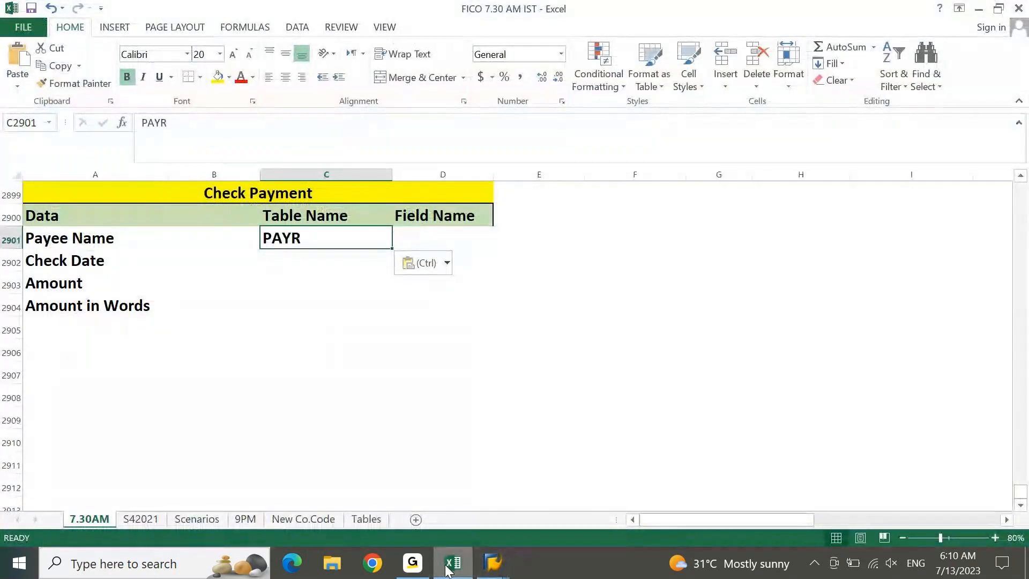
key(Tab)
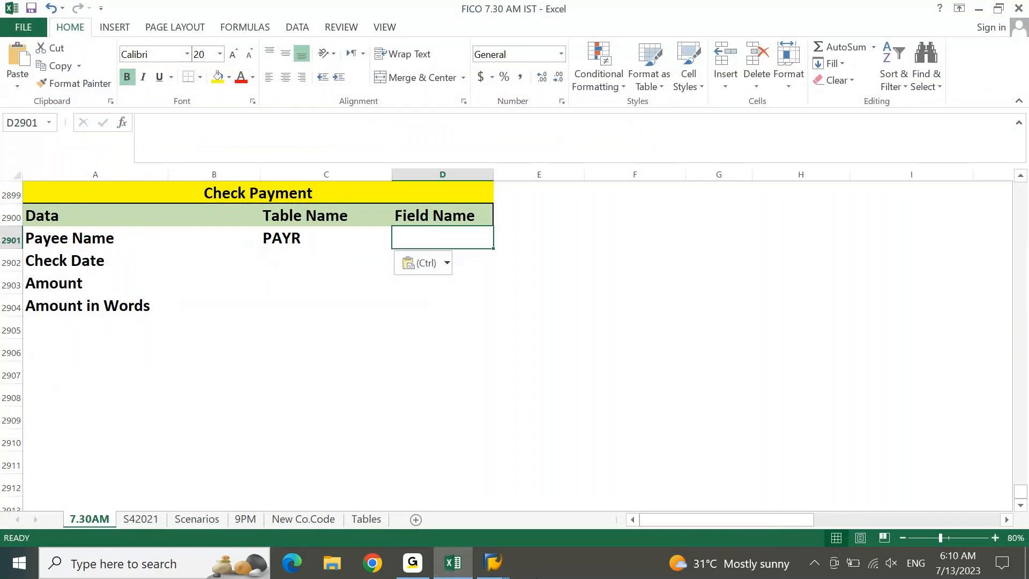
- Copy the field name ZNME1 into the Field Name cell for Payee Name in Excel, closing the technical information in SAP
click(466, 561)
drag(179, 406, 134, 412)
key(ctrl+c)
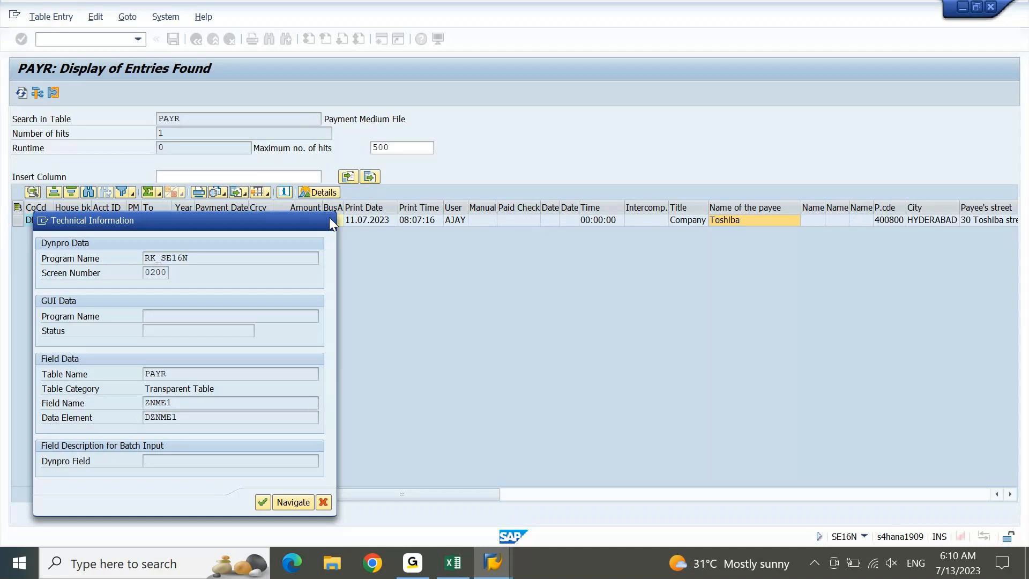
click(329, 218)
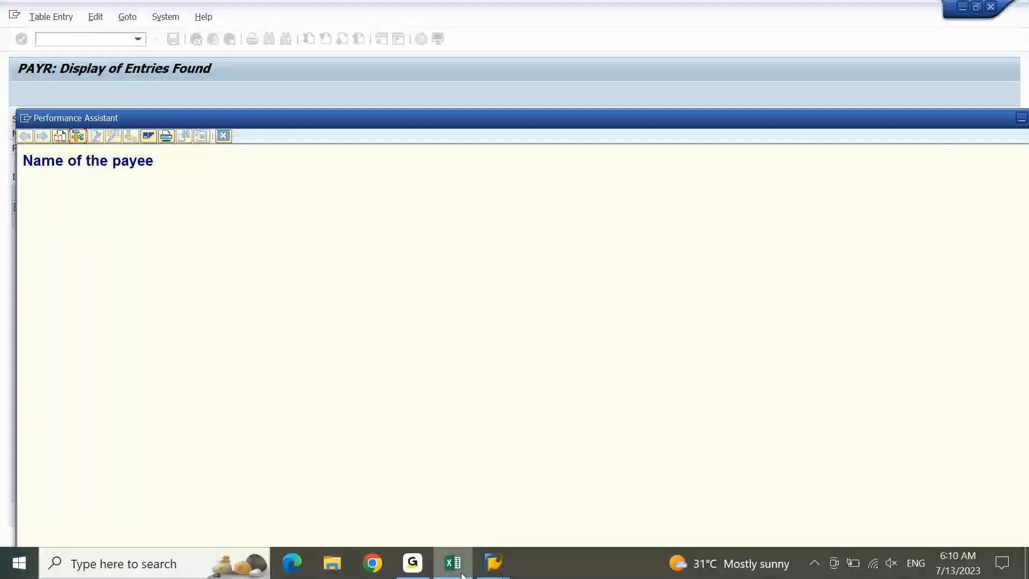
click(462, 575)
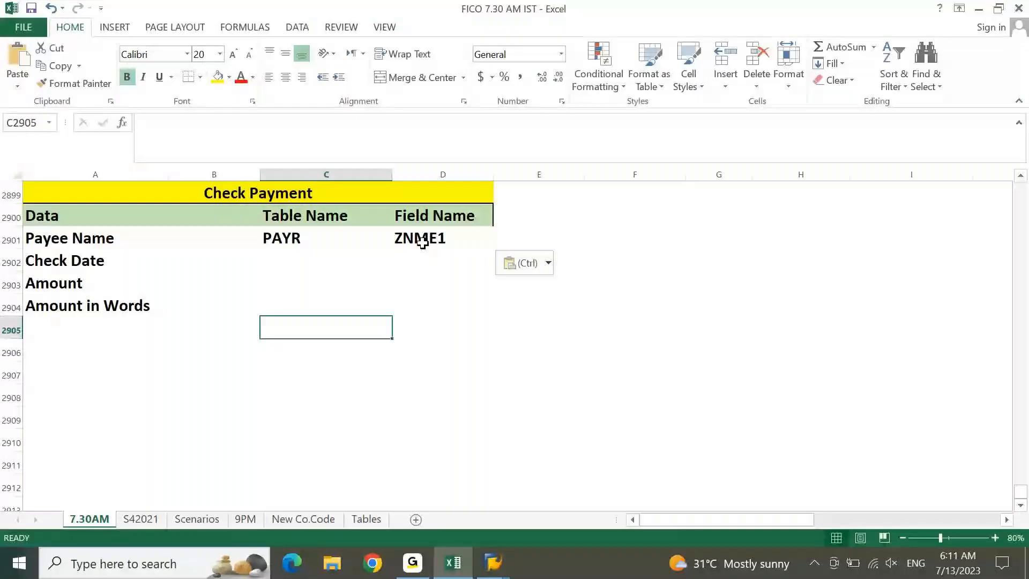
- Switch back to SAP and close the Performance Assistant to return to the PAYR entry
click(493, 563)
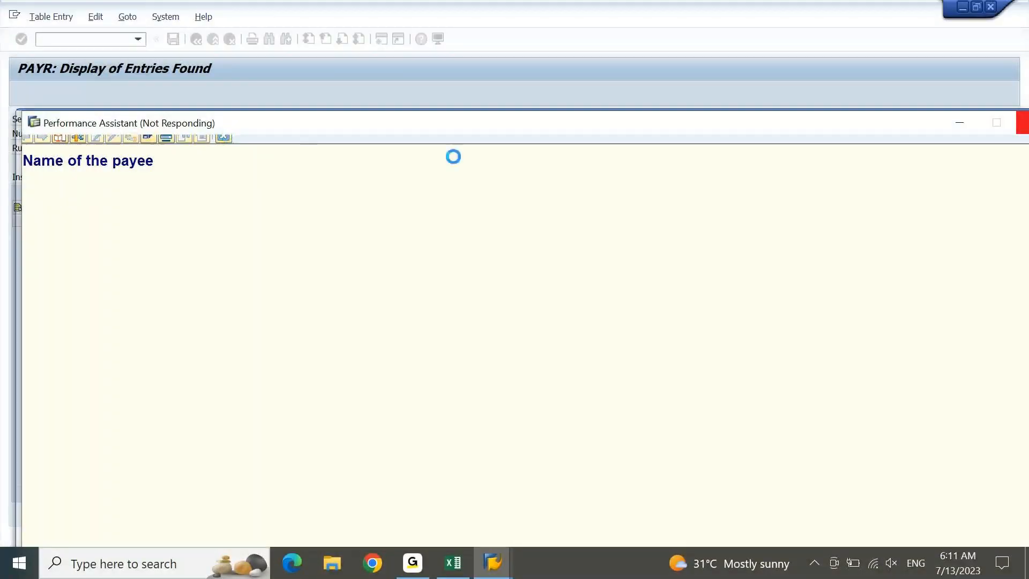
click(493, 566)
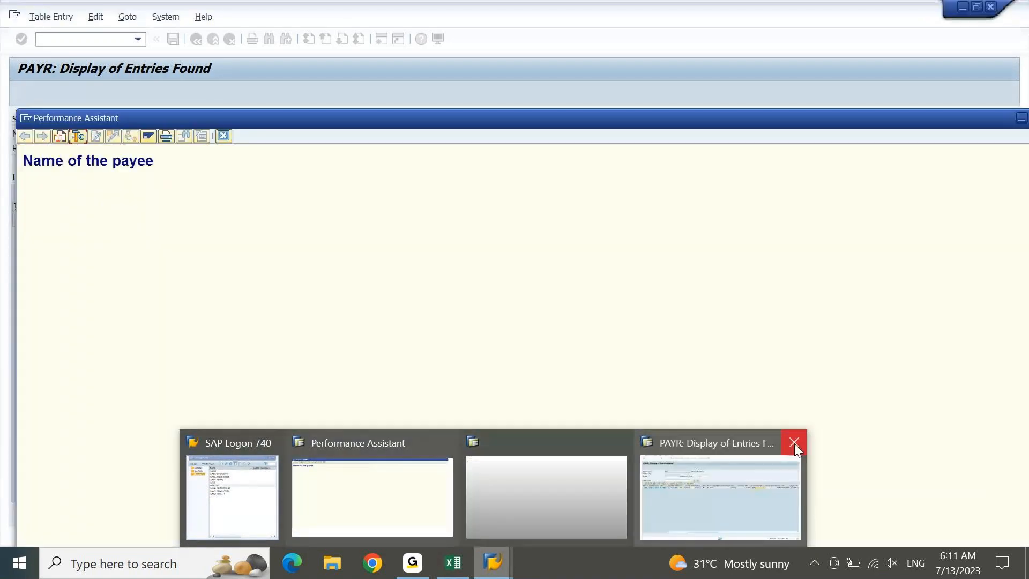
click(794, 442)
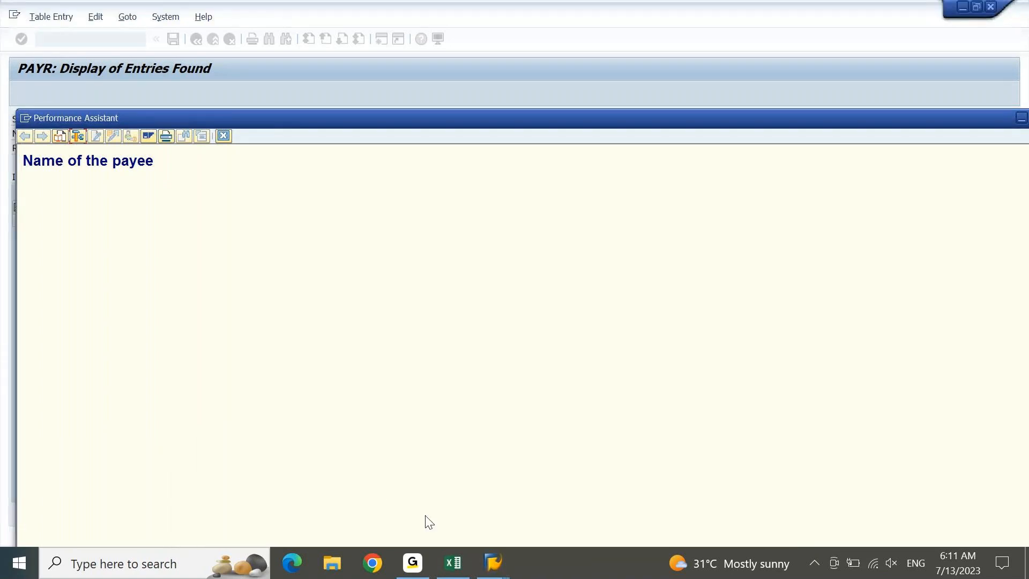
click(493, 563)
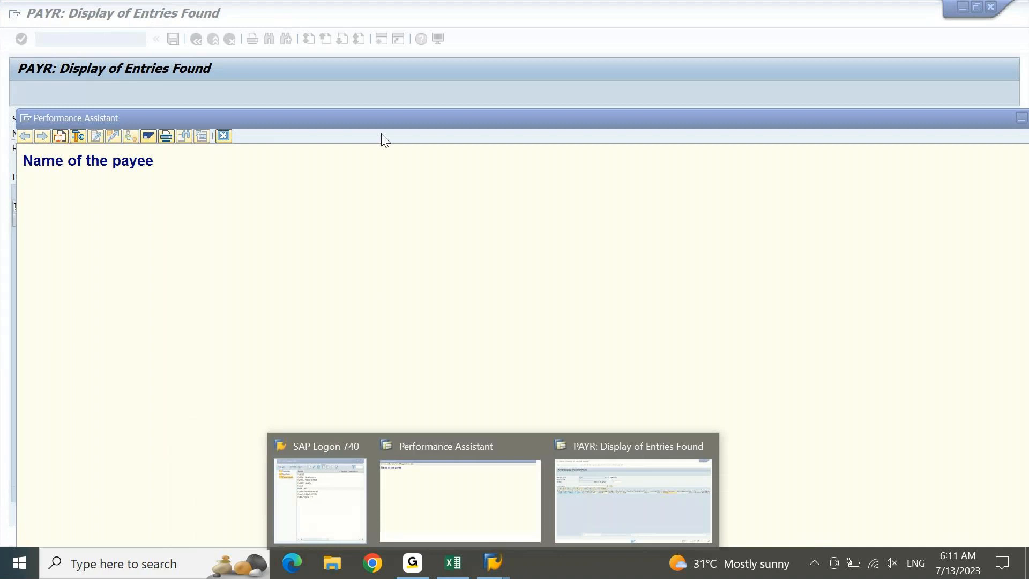
click(224, 136)
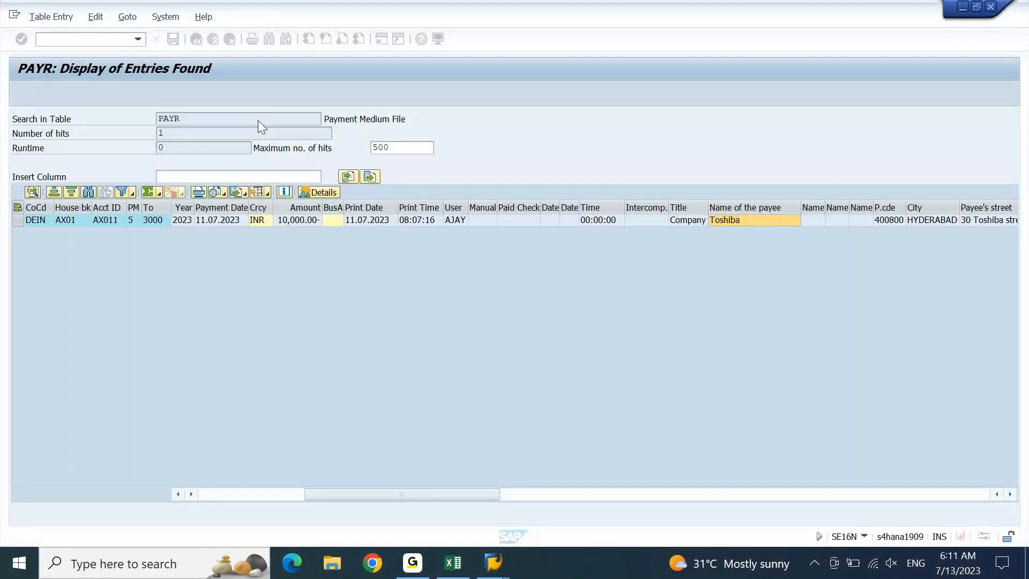
click(262, 222)
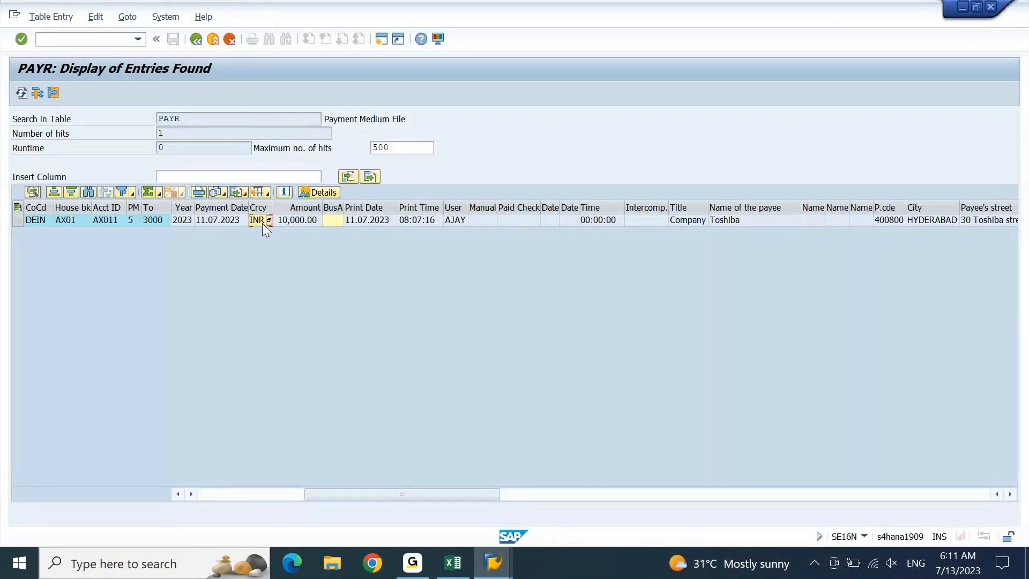
- In the Excel list, fill the Table Name for Check Date with PAYR and select its Field Name cell
click(460, 564)
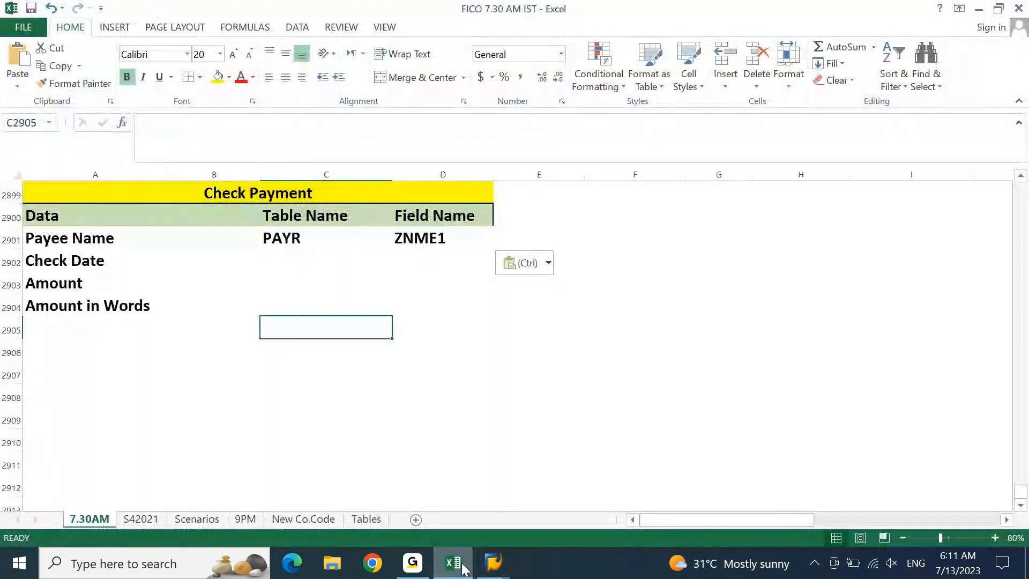
key(Up)
key(Up)
key(Up)
key(Up)
key(Down)
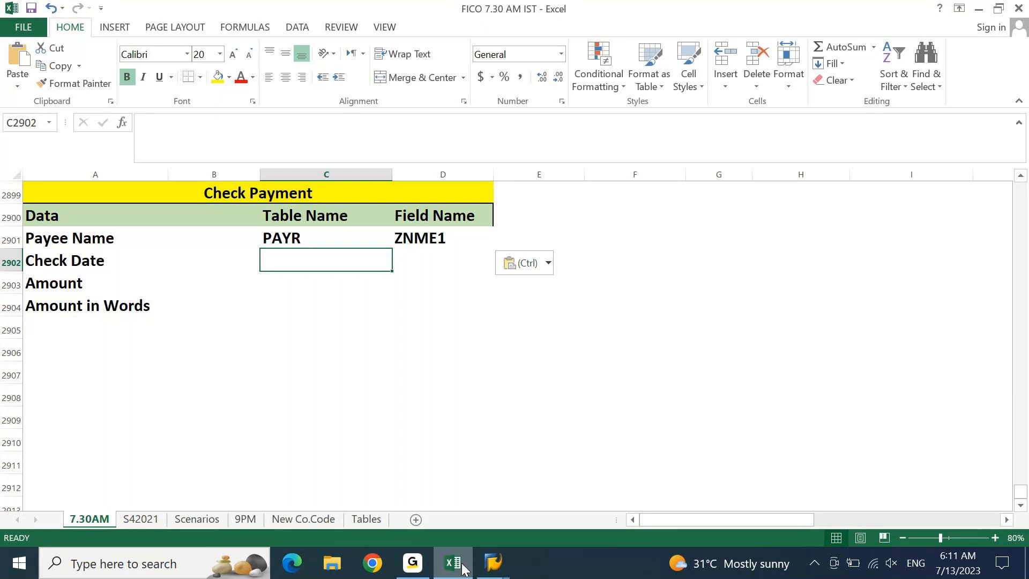
key(ctrl+d)
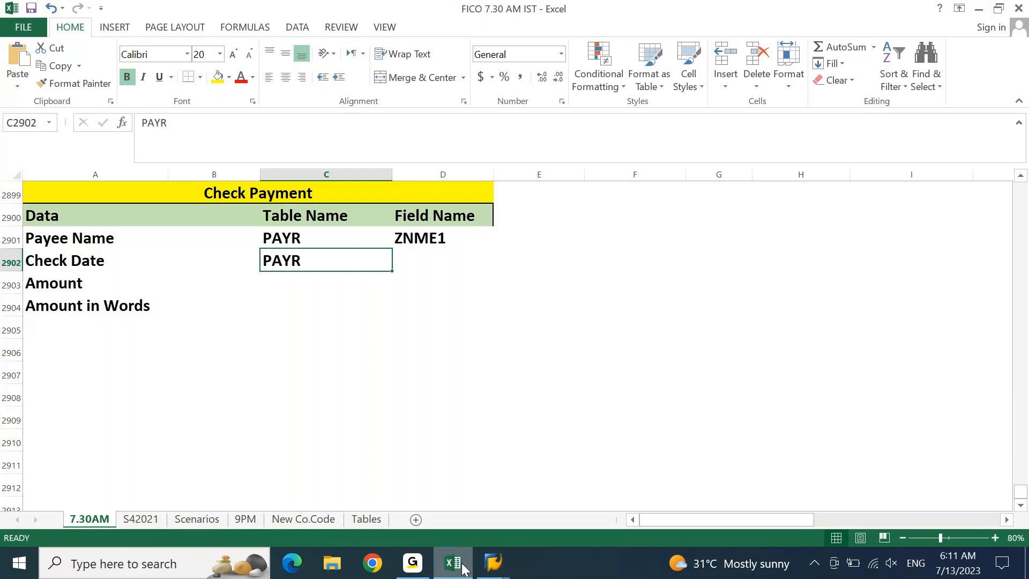
key(Right)
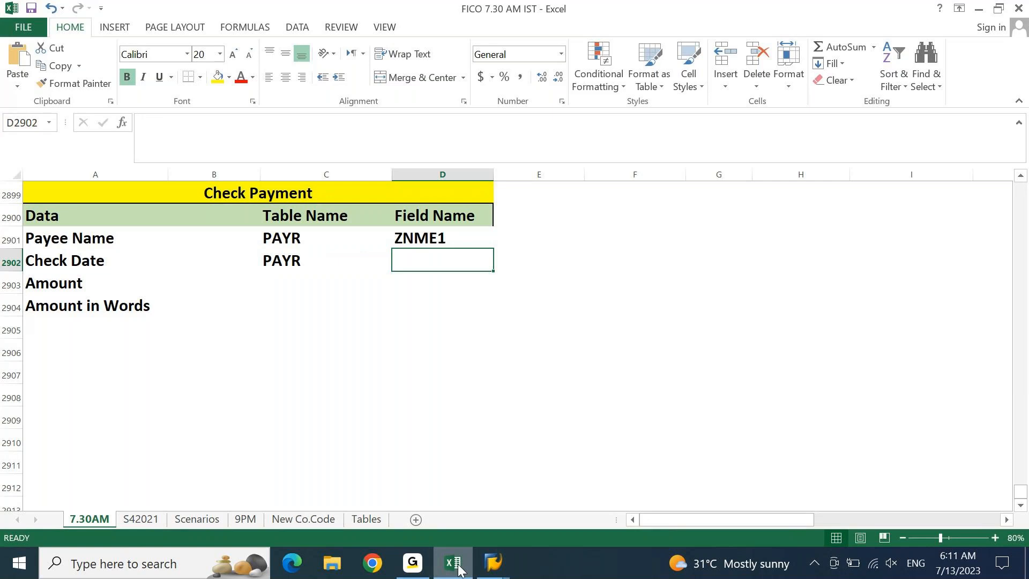
- Return to the PAYR entry in SAP, widen the Payment Date column, and select its value
click(458, 569)
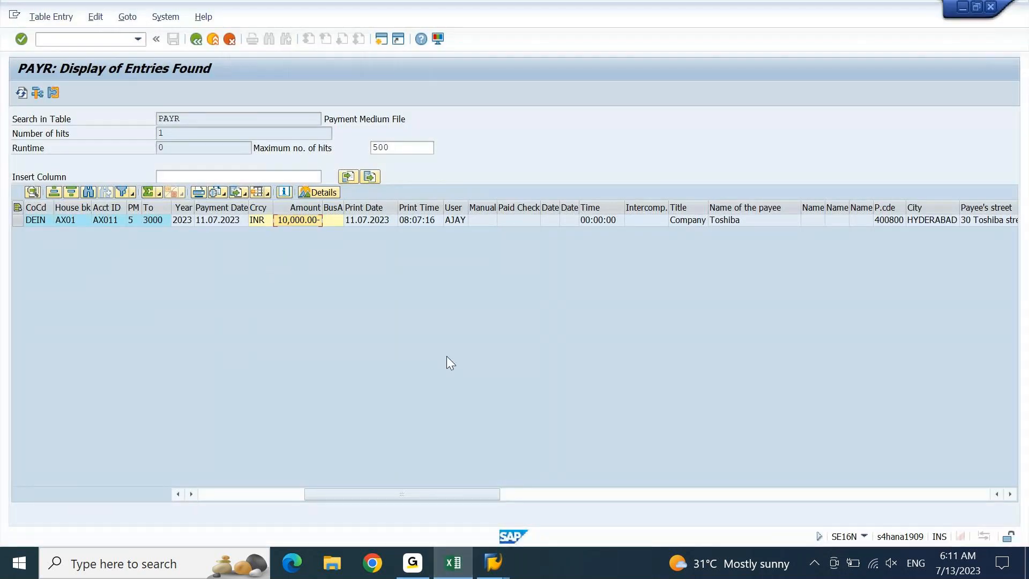
click(363, 219)
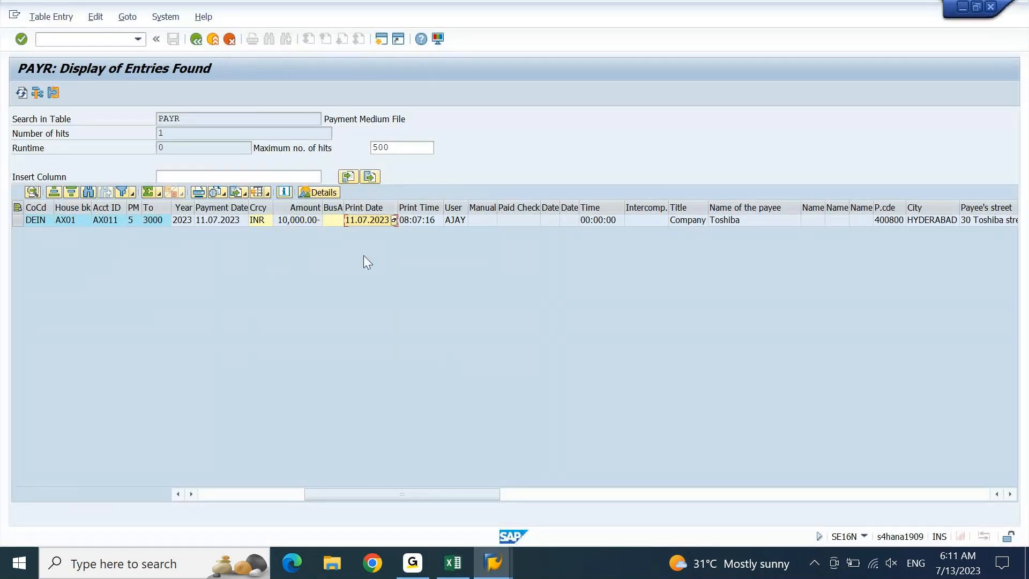
key(Home)
key(Right)
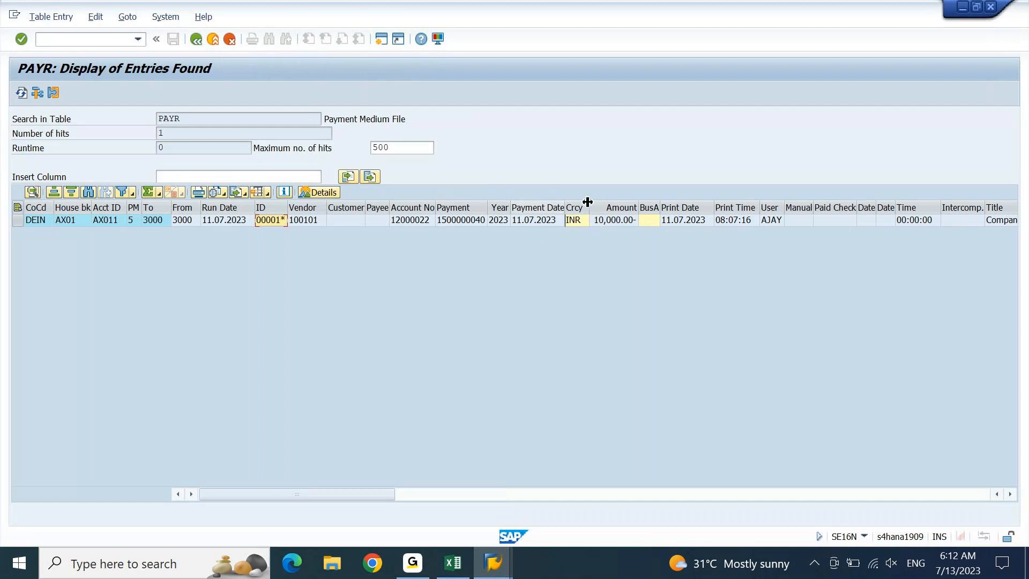
drag(564, 203, 588, 202)
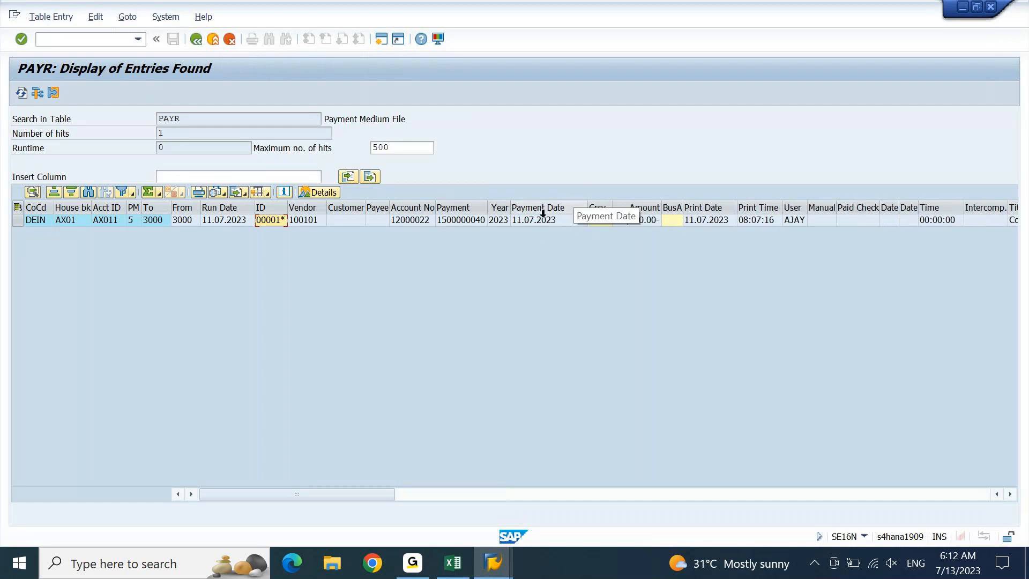
click(544, 215)
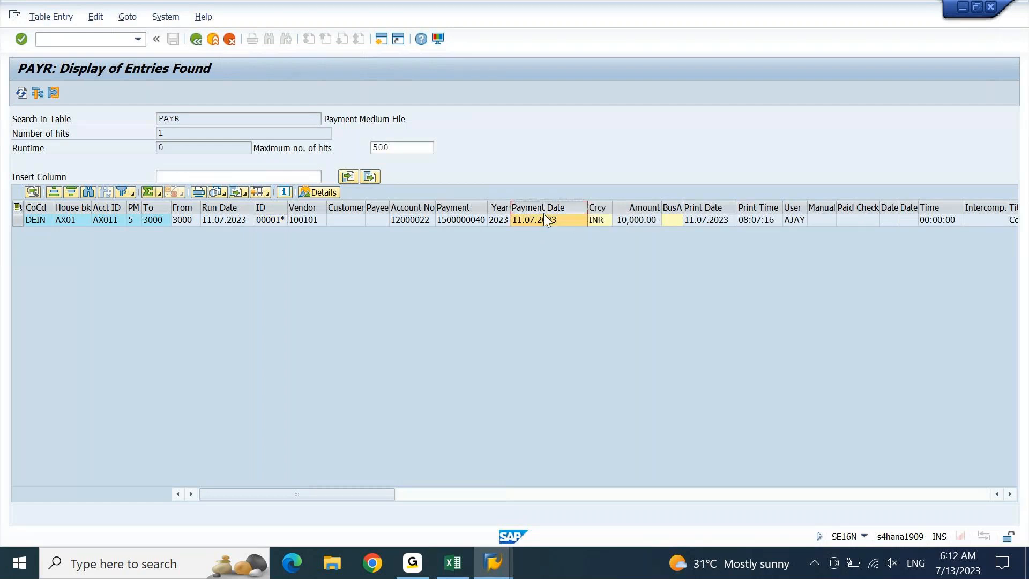
click(579, 218)
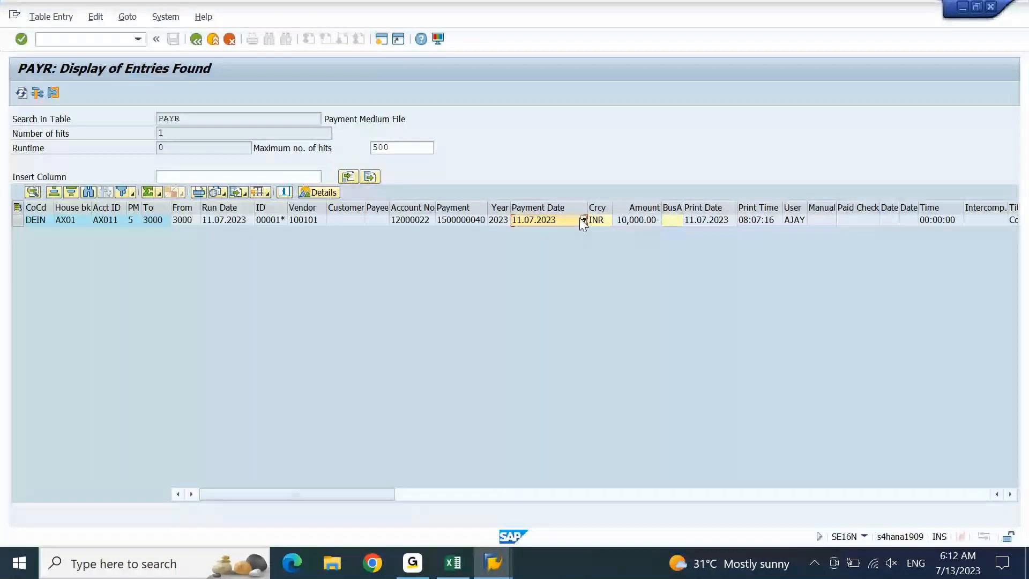
- Look through the remaining columns of the PAYR entry up to Check Type and return to the first columns
key(Right)
key(Right)
key(Right)
key(Right)
key(Right)
key(Right)
key(Right)
key(Right)
key(Right)
key(Right)
key(Right)
key(Right)
key(Right)
key(Right)
key(Right)
key(Right)
key(Right)
key(Right)
key(Right)
key(Right)
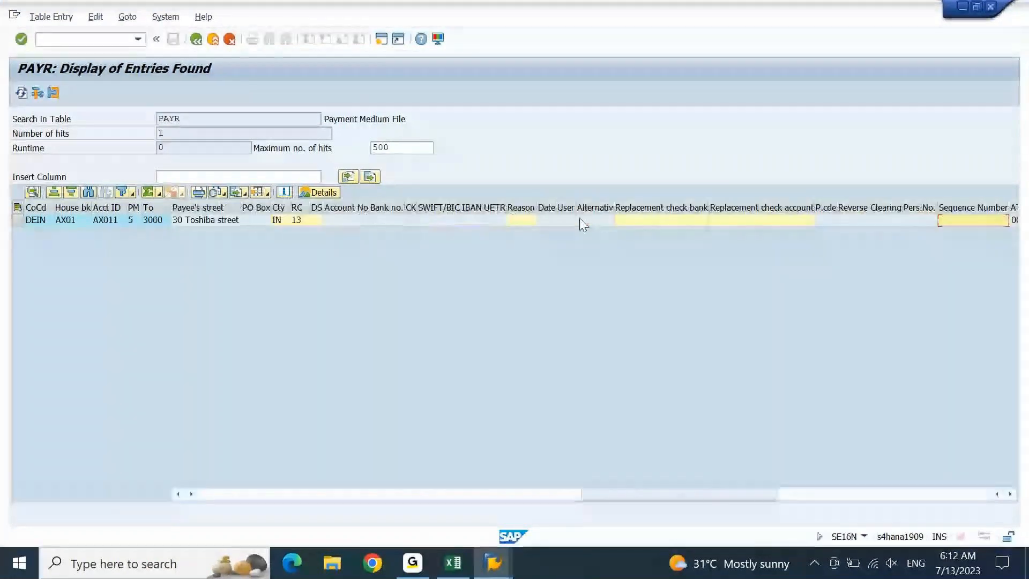
key(Right)
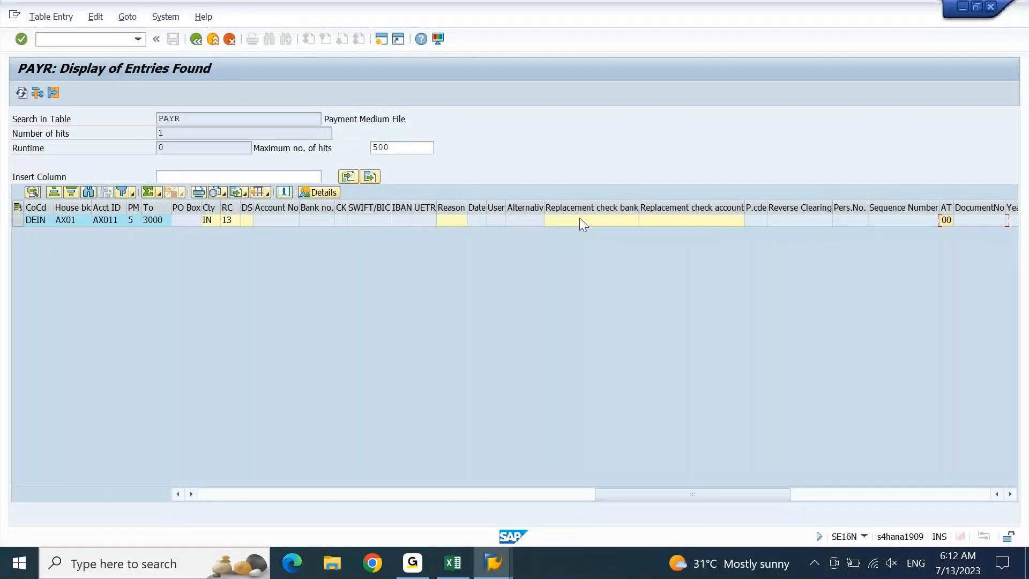
key(Right)
key(Right)
key(Right)
key(Right)
key(Right)
key(Right)
key(Right)
key(Right)
key(Right)
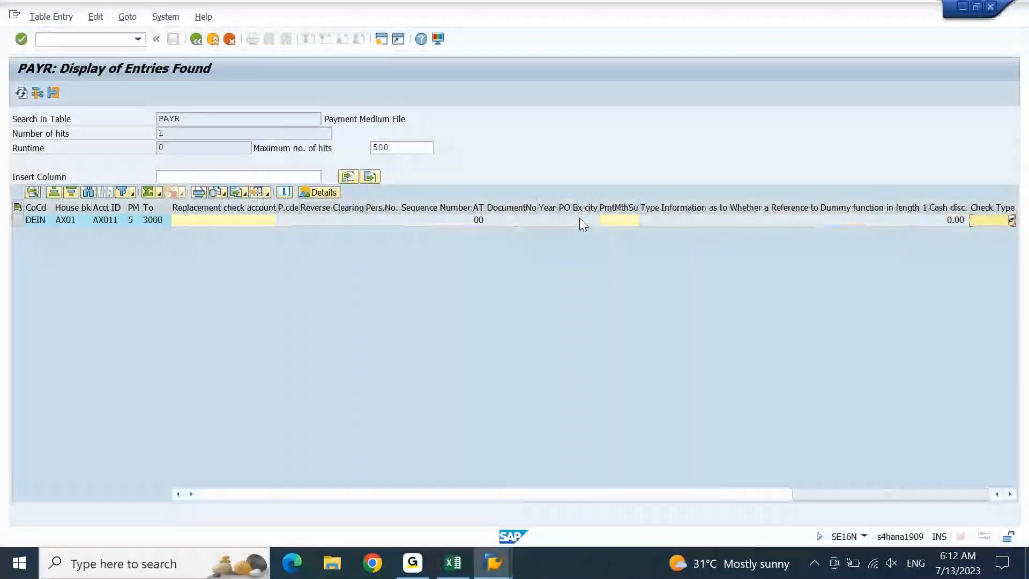
key(Home)
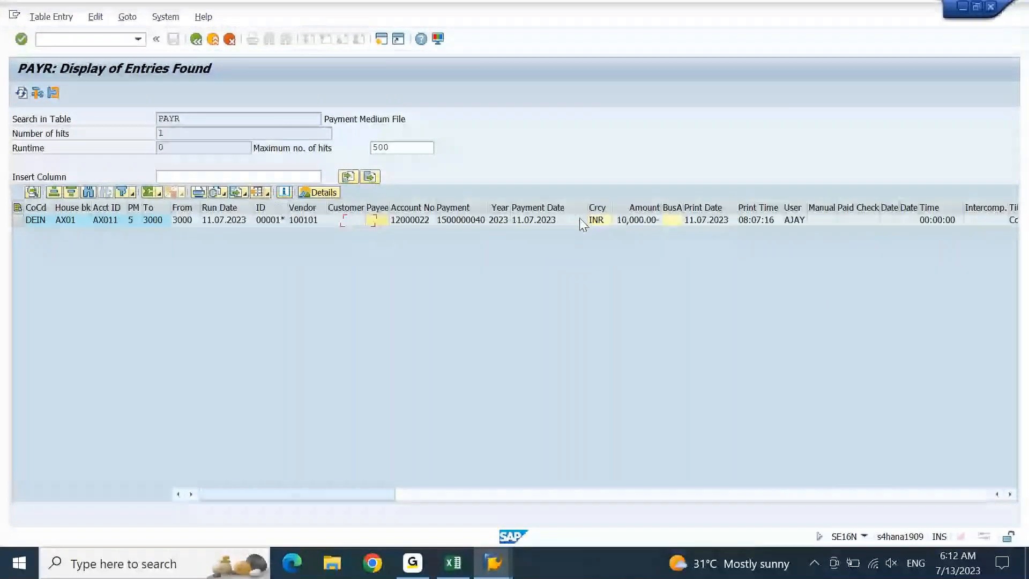
key(Right)
key(Right)
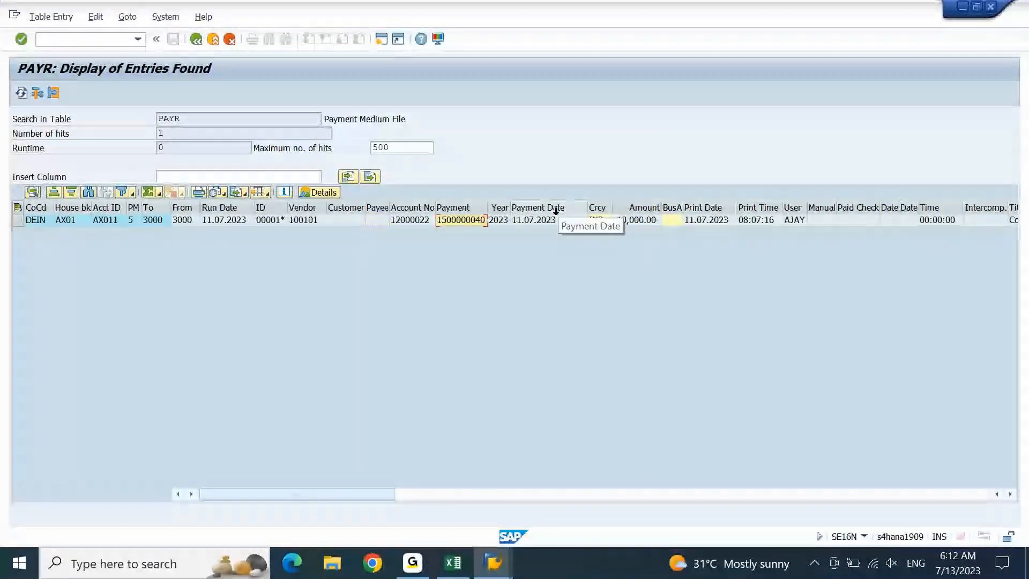
- Open the detailed display from the Payment Date value and copy its technical field name ZALDT into Check Date's Field Name cell in Excel
click(555, 222)
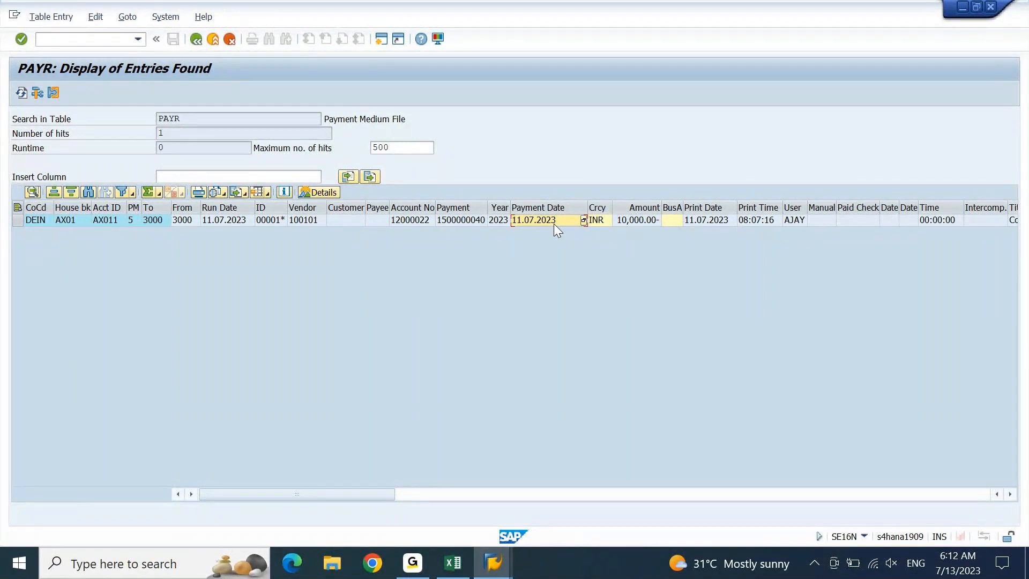
double_click(554, 222)
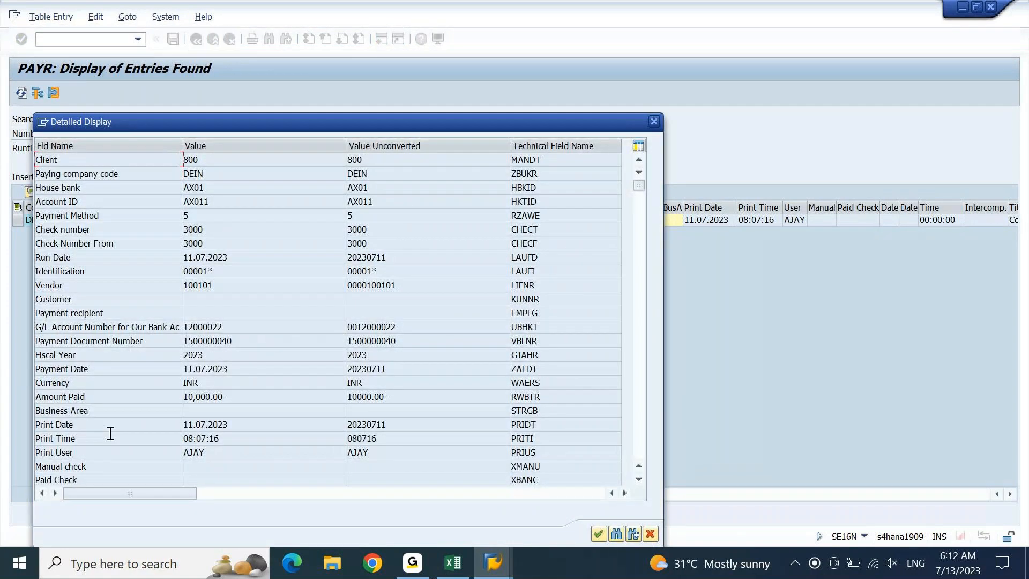
click(87, 369)
double_click(543, 369)
key(ctrl+c)
click(457, 569)
key(ctrl+v)
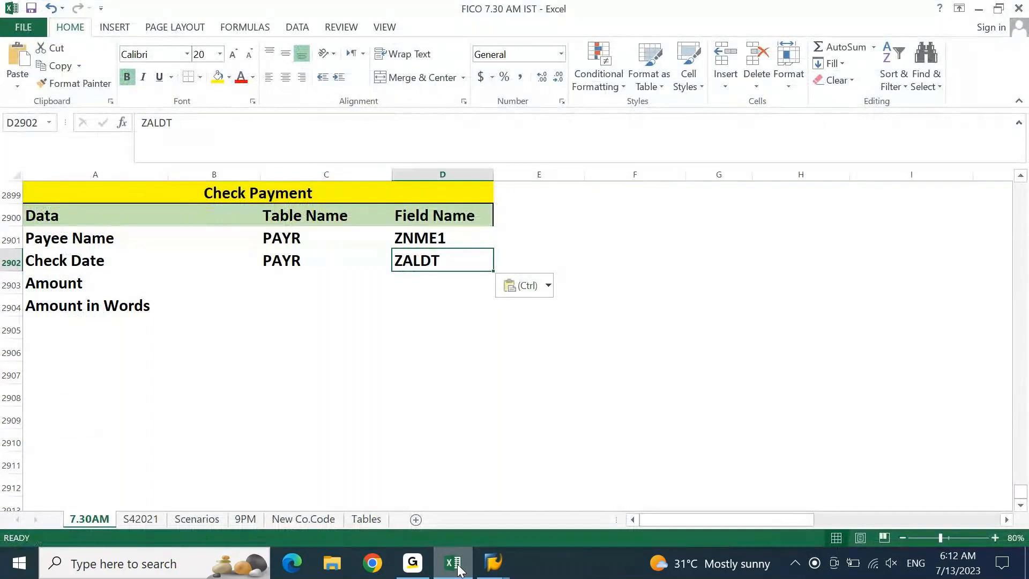
- Return to the detailed display in SAP, locate Amount Paid, and copy its technical field name RWBTR
key(Left)
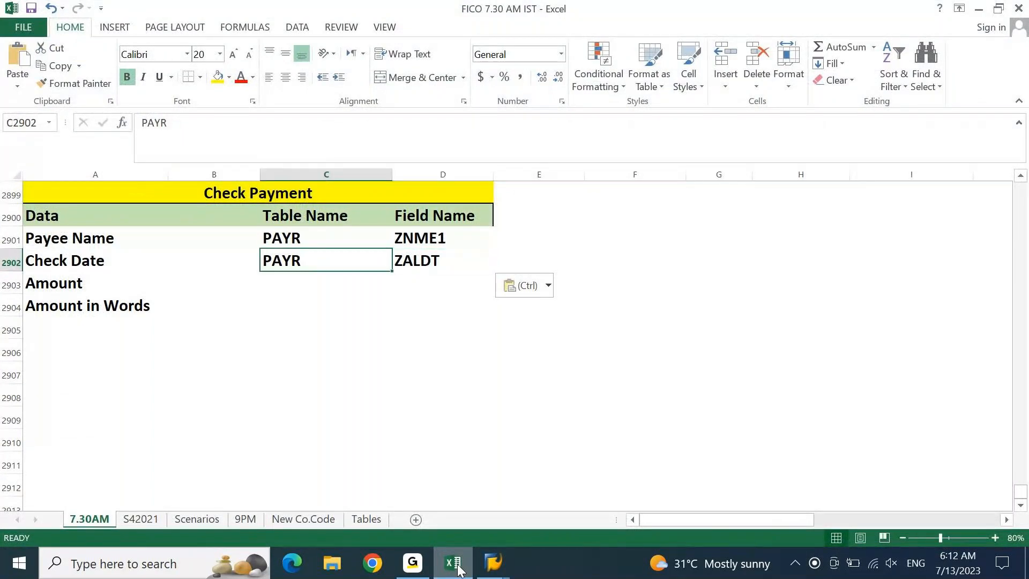
key(Left)
key(Down)
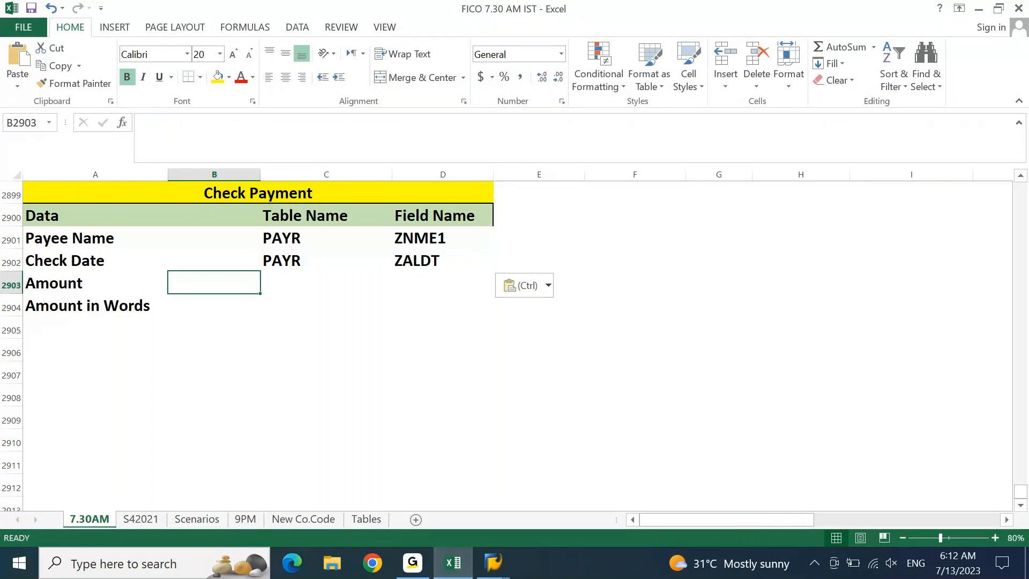
click(486, 572)
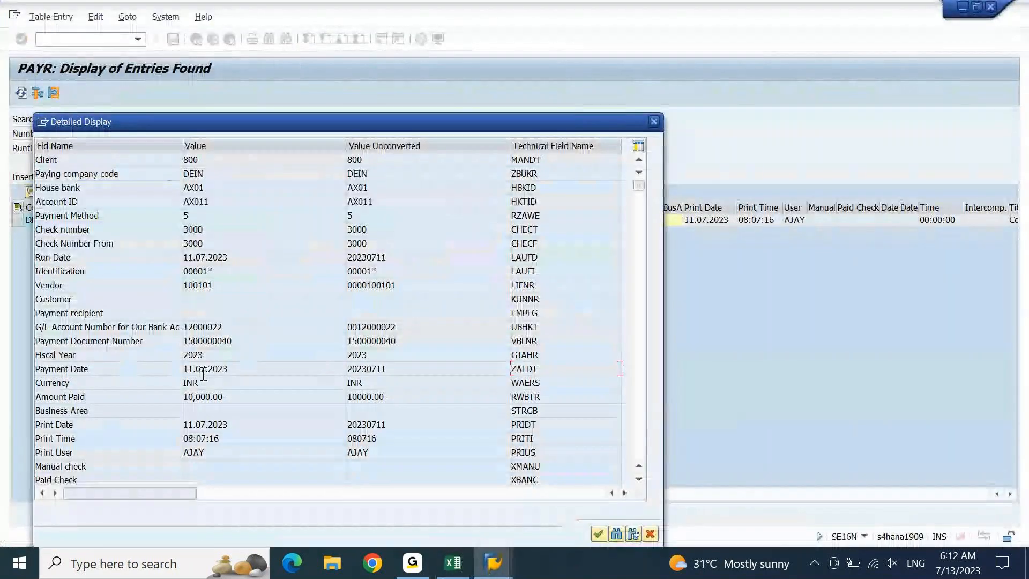
drag(188, 396, 25, 400)
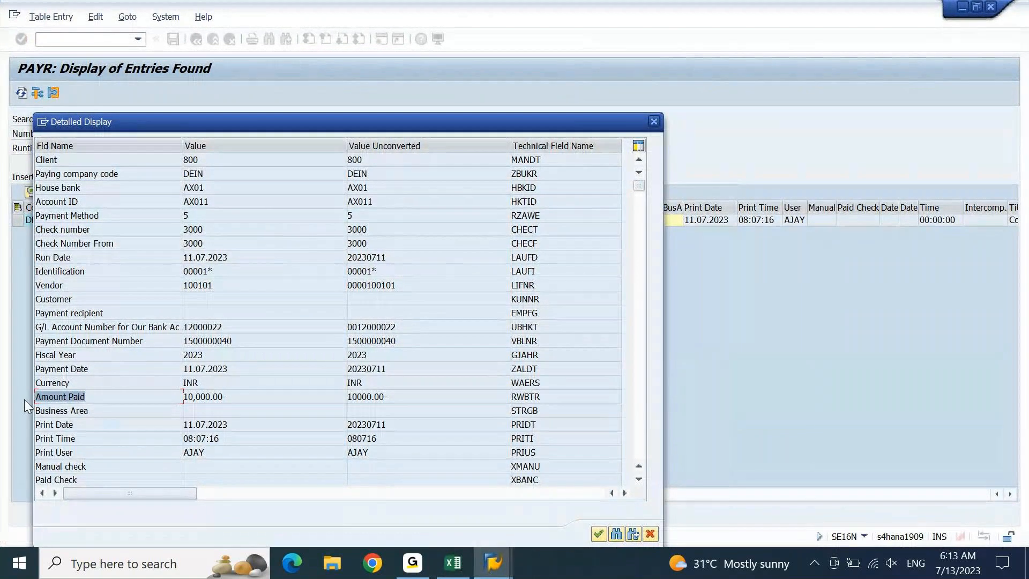
click(199, 409)
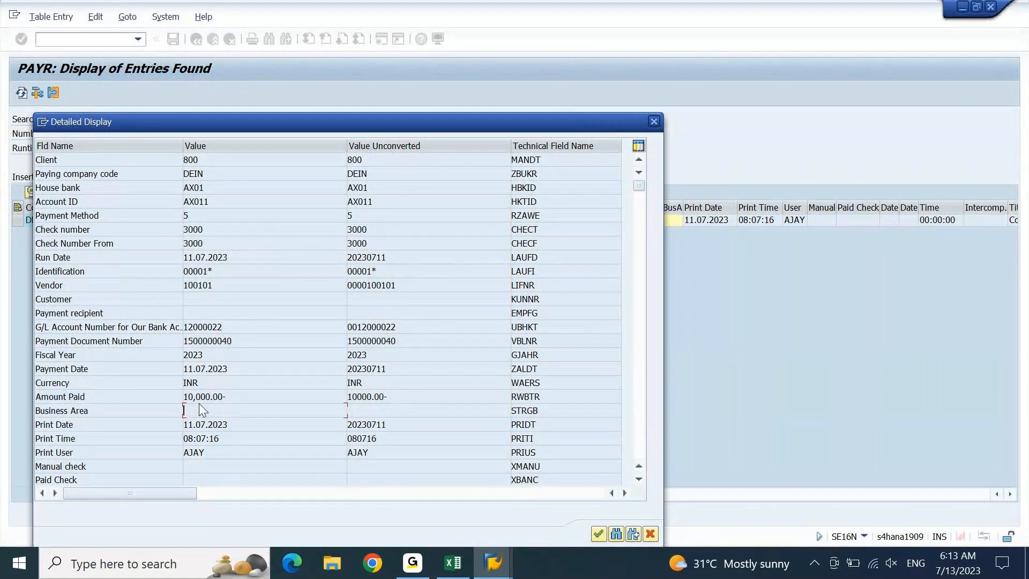
click(530, 397)
drag(562, 396, 502, 410)
key(ctrl+c)
- In the Excel list, fill the Amount row with Table Name PAYR and Field Name RWBTR
mouse_move(457, 568)
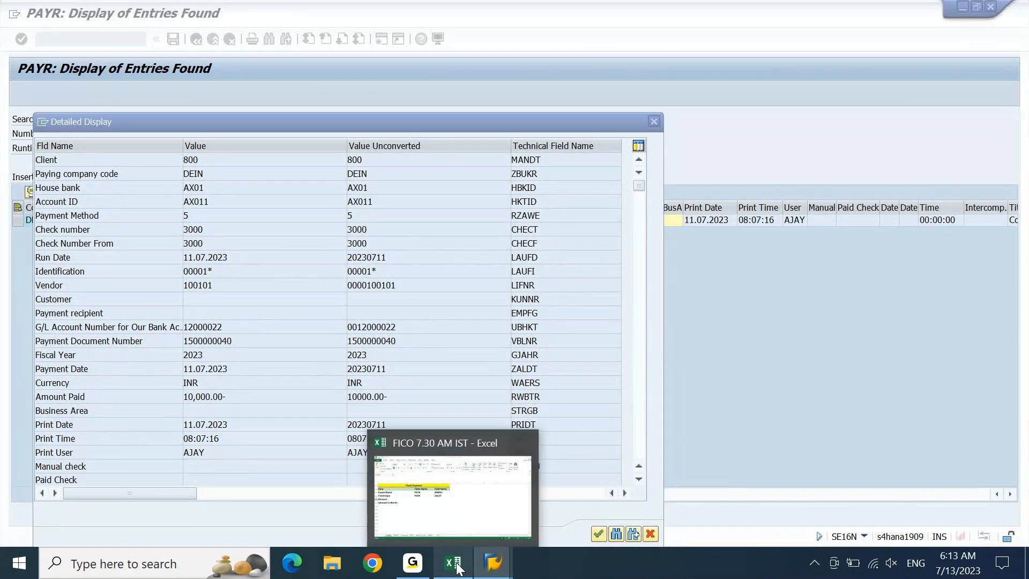
click(471, 503)
click(278, 280)
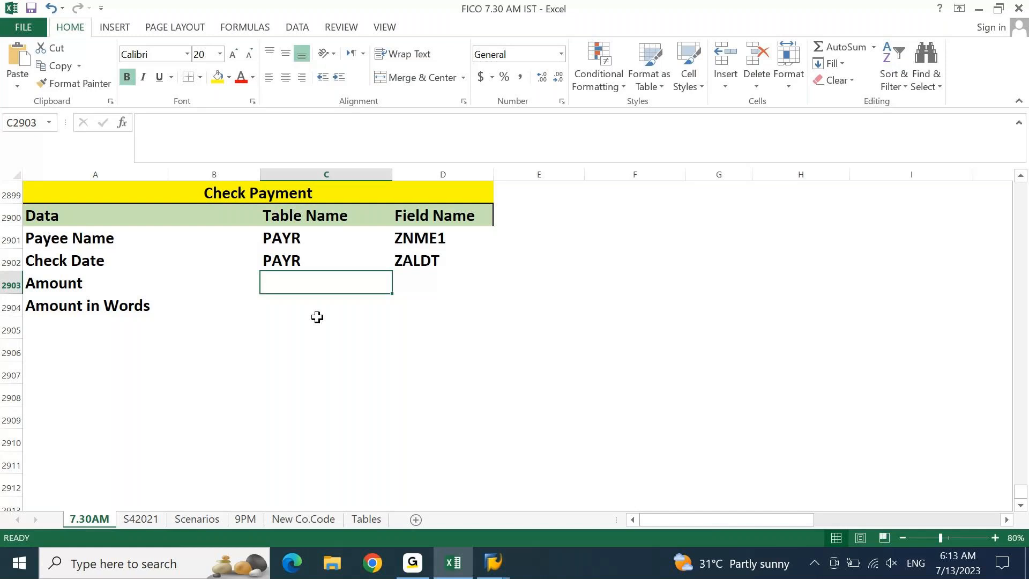
key(ctrl+v)
key(Right)
key(ctrl+v)
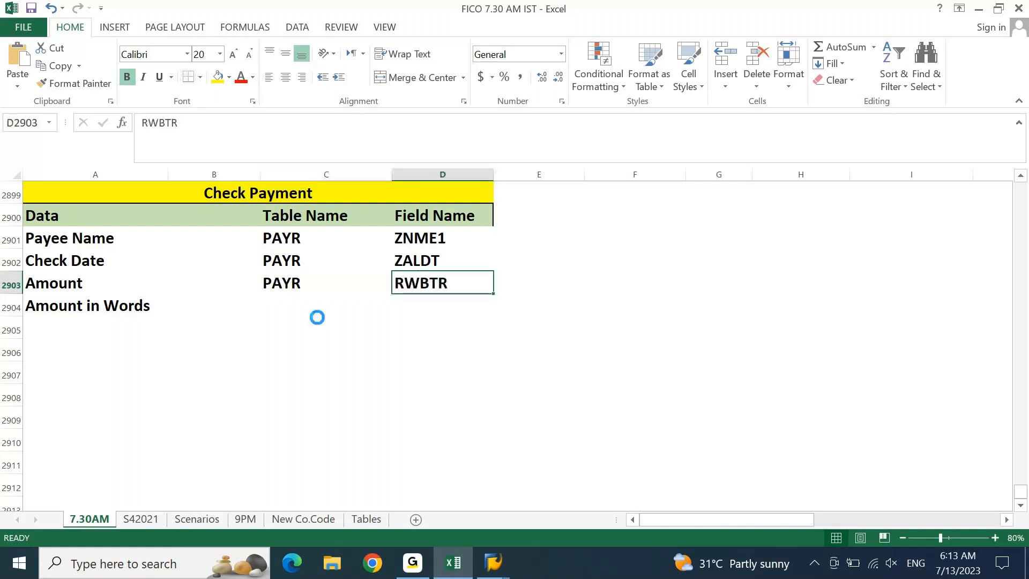
key(Left)
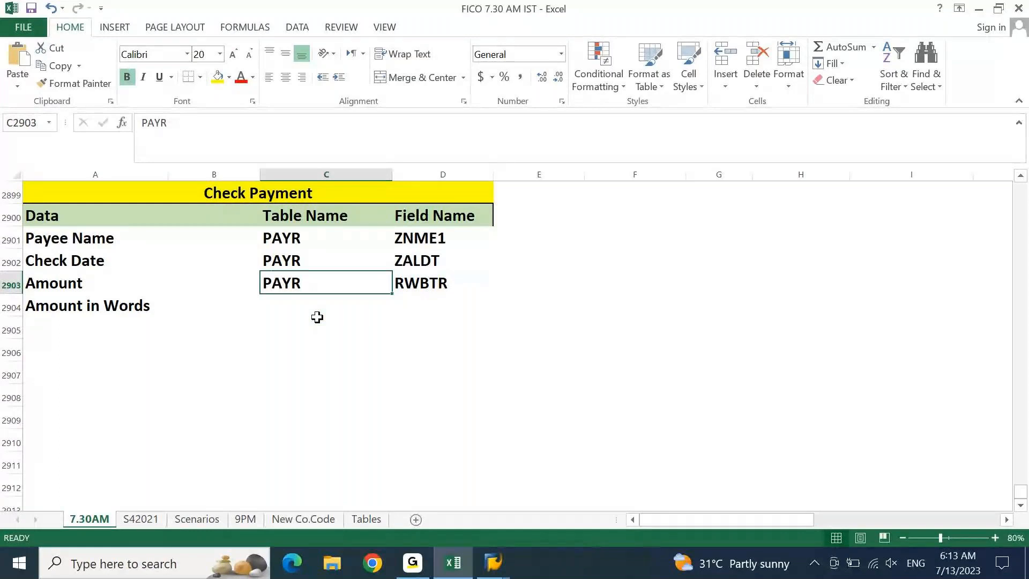
- Enter "ABAP Logic" for Amount in Words and merge and center it across the Table Name and Field Name columns
key(alt+Tab)
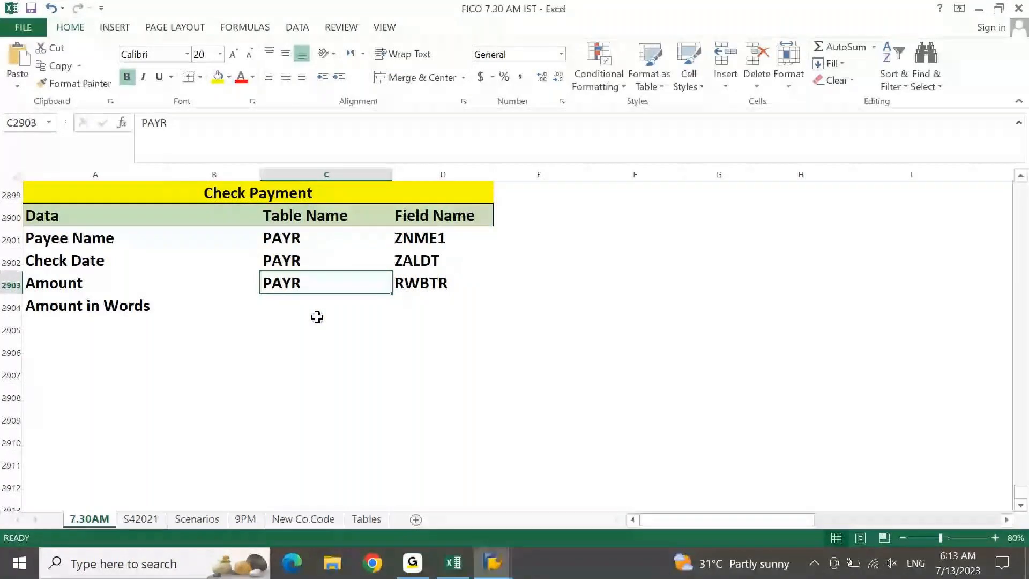
click(317, 318)
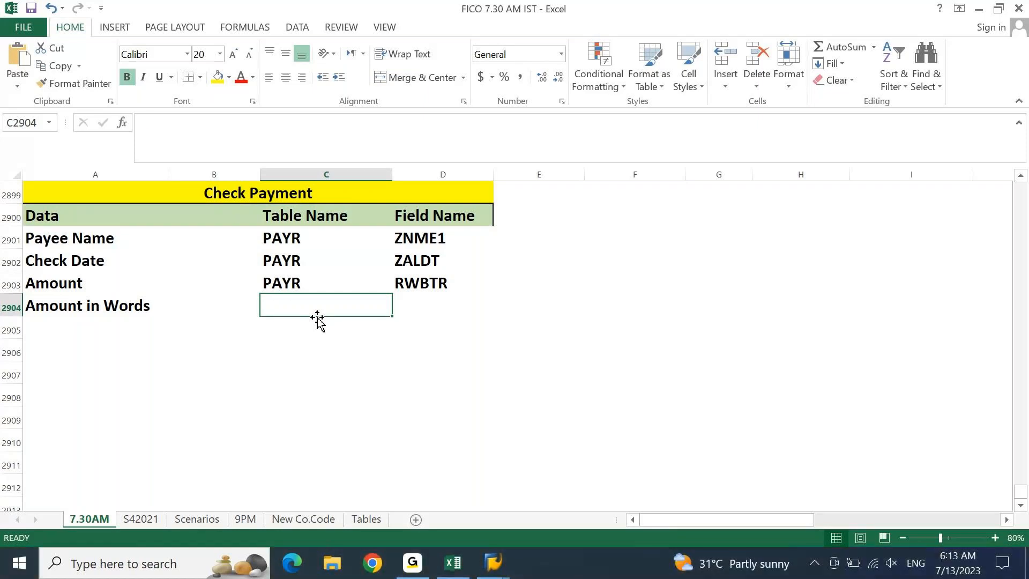
text(ABAP Logic)
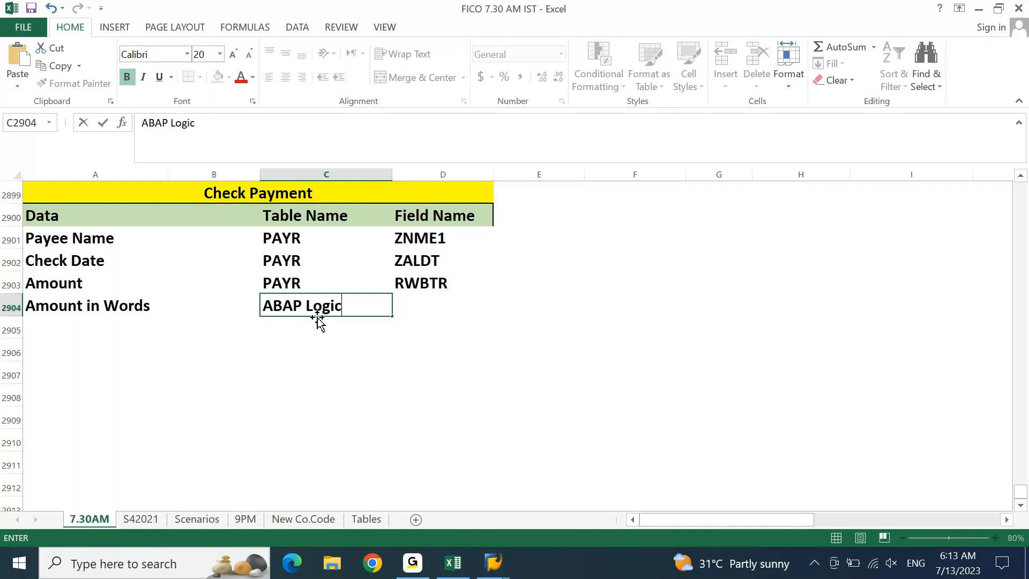
key(Return)
key(Up)
key(shift+Right)
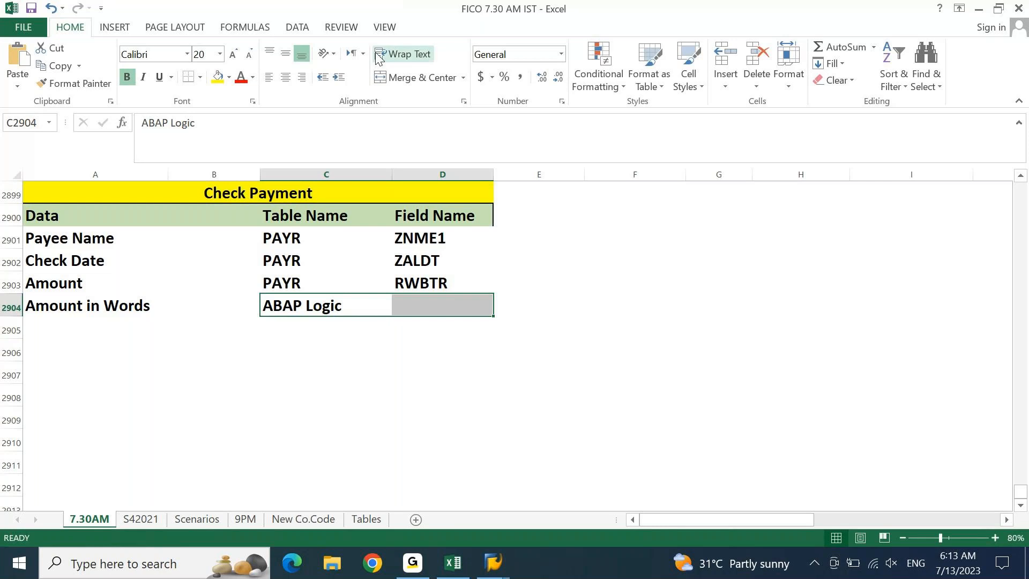
click(381, 78)
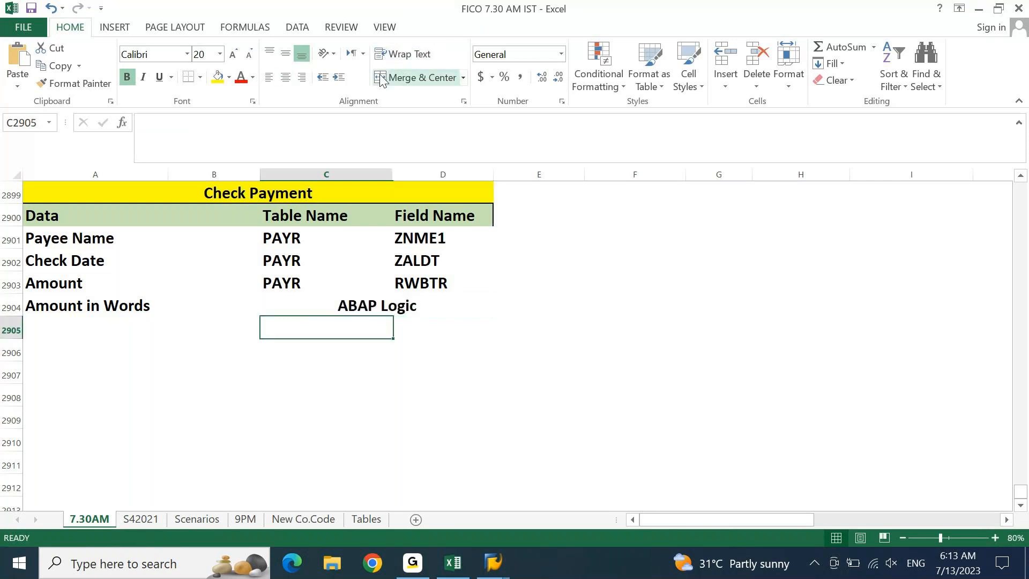
- Apply a thick box border around the whole Check Payment table, A2899:D2904
mouse_move(84, 200)
mouse_down()
mouse_move(172, 211)
mouse_move(395, 301)
mouse_up()
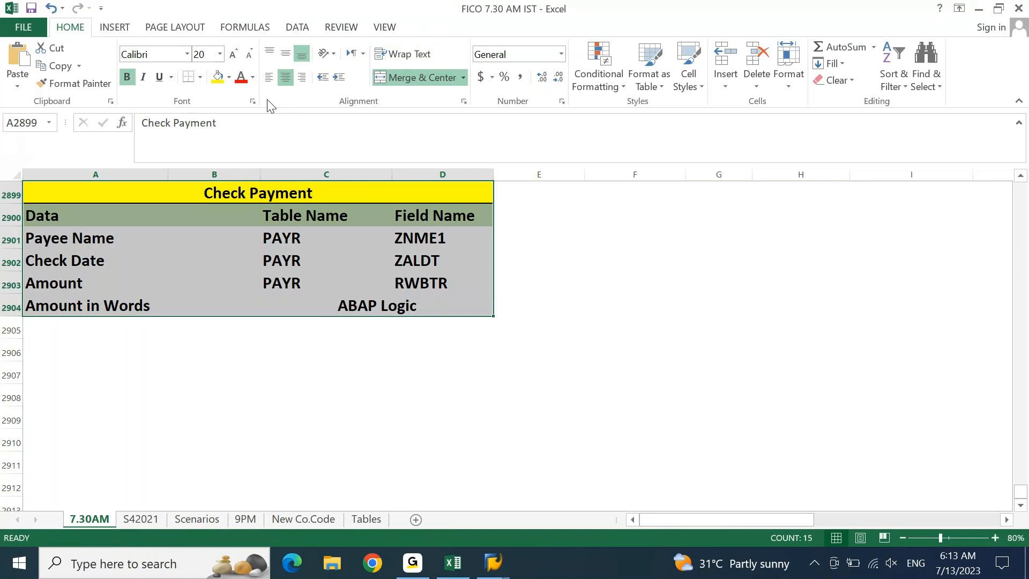
click(201, 79)
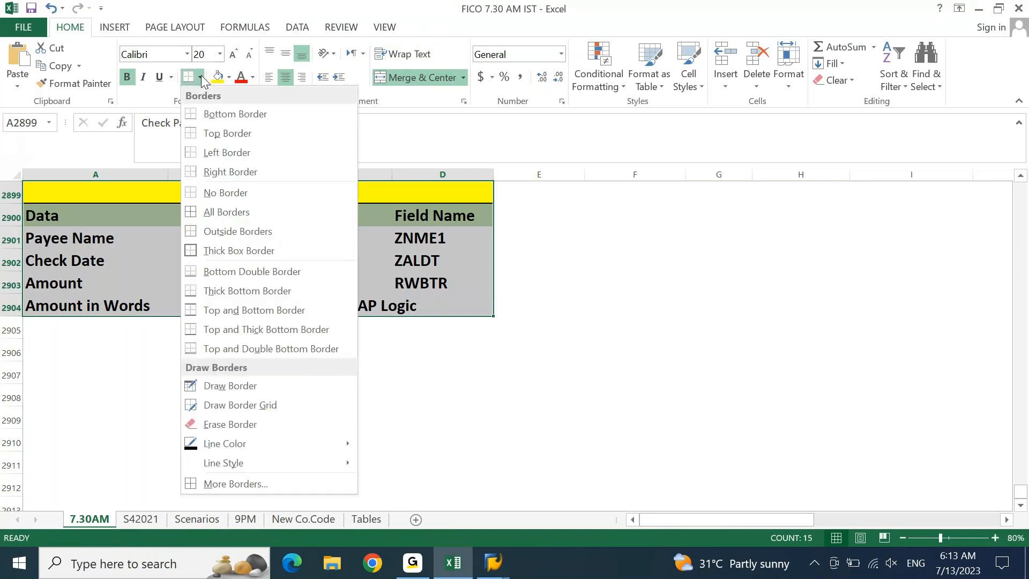
click(226, 249)
click(564, 307)
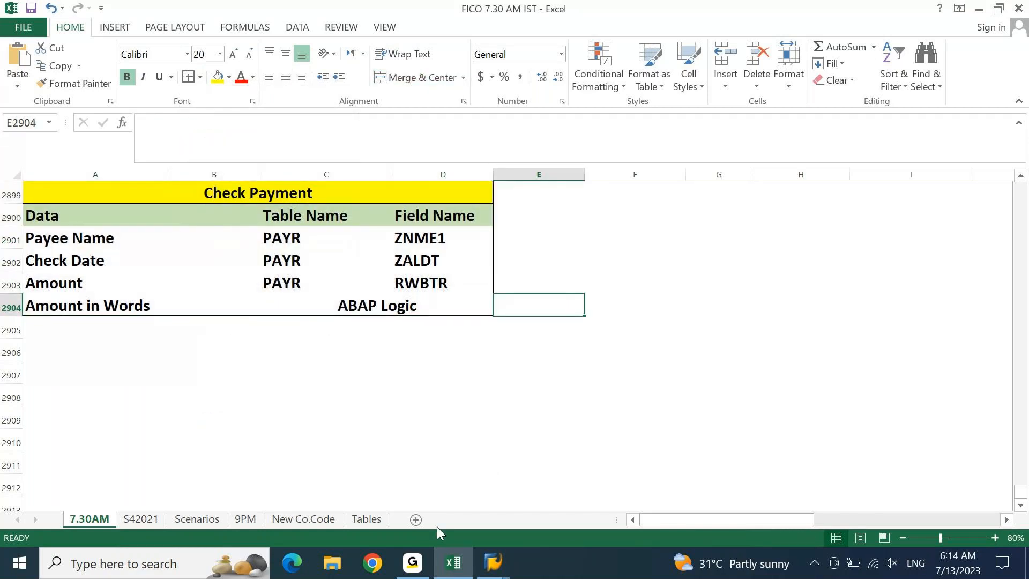
click(427, 562)
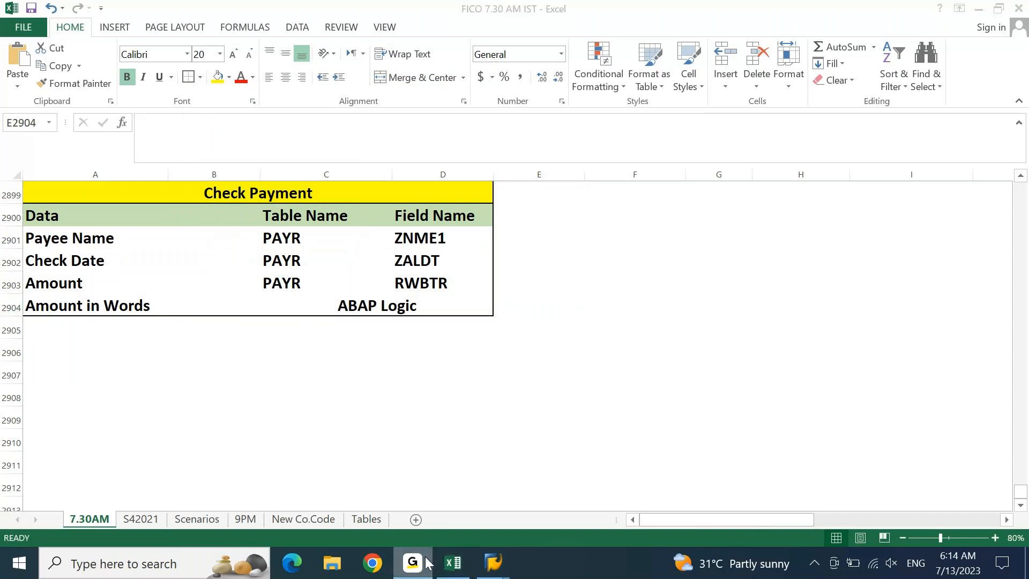
click(427, 561)
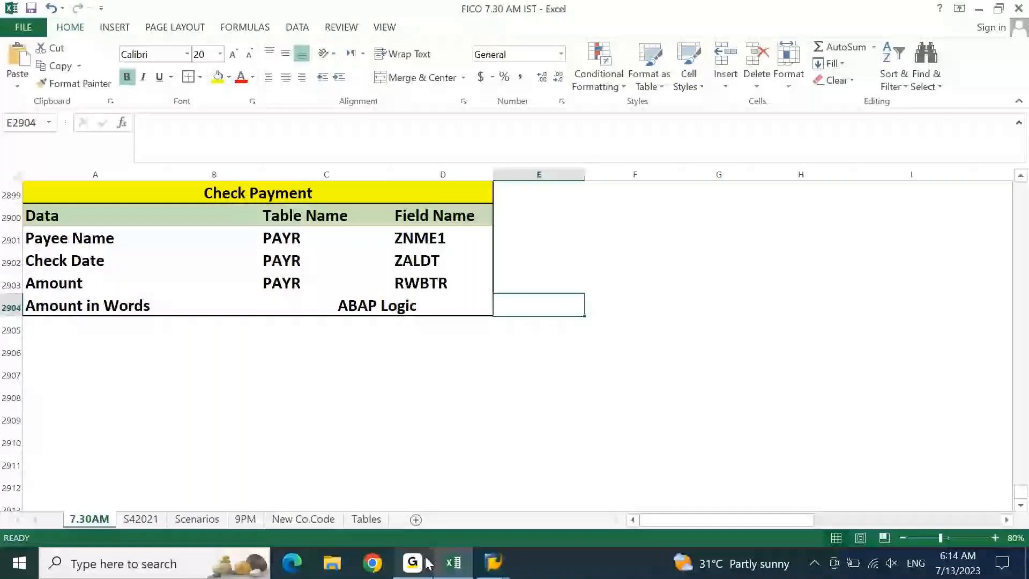
key(Left)
key(Up)
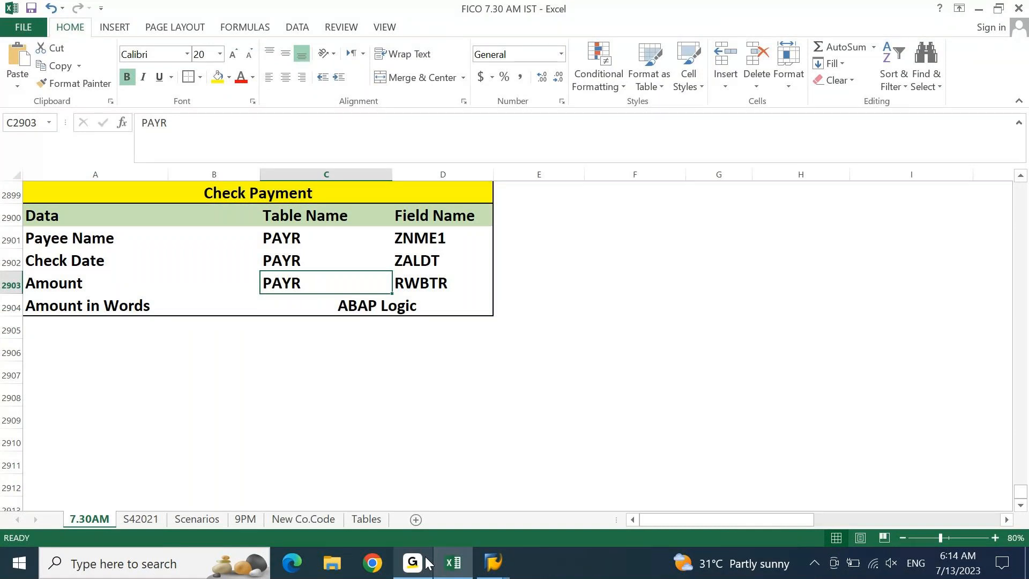
- Switch to SAP, close the detailed display, and go back to the General Table Display selection screen
click(464, 566)
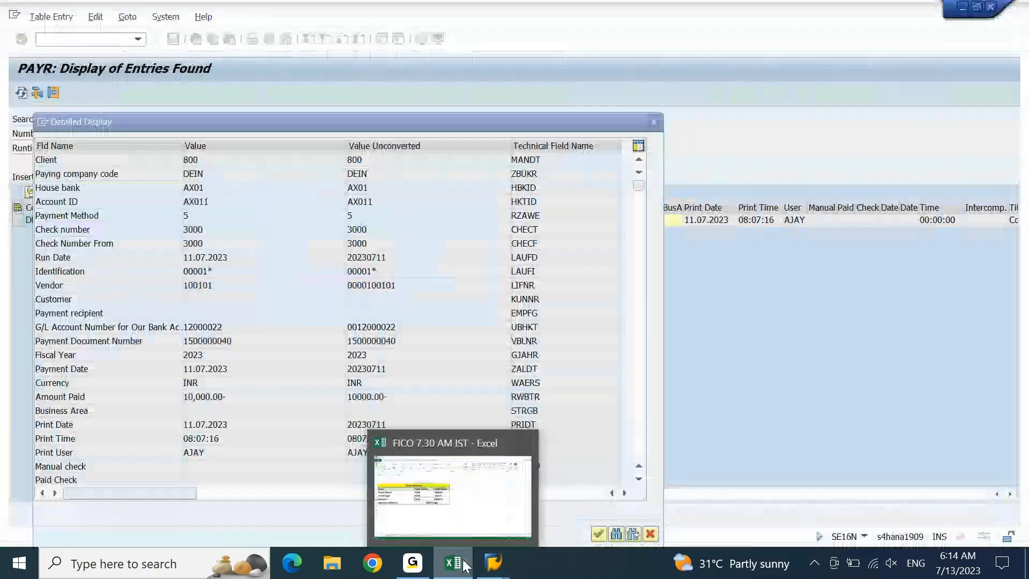
mouse_move(490, 567)
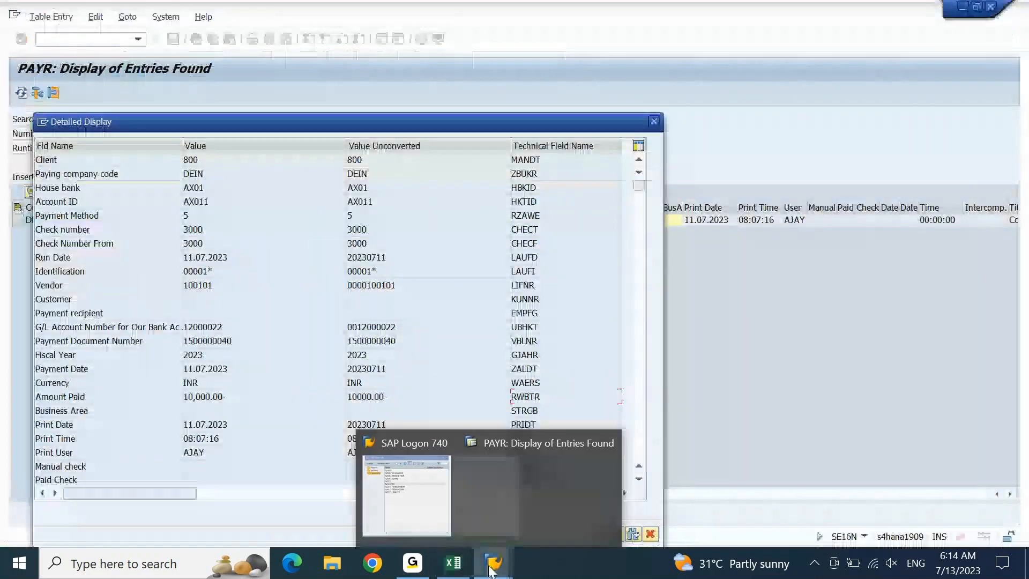
click(653, 122)
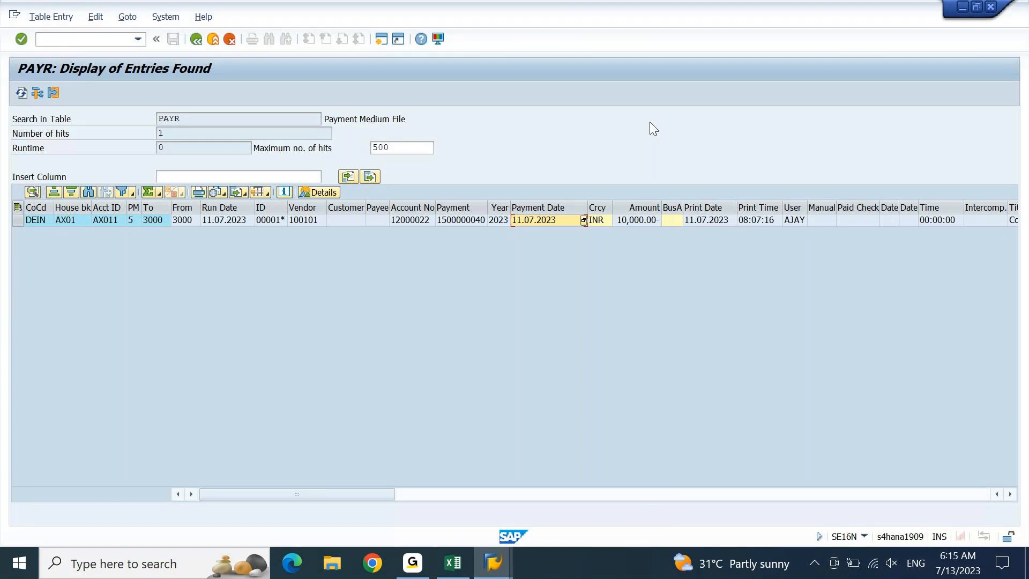
key(F3)
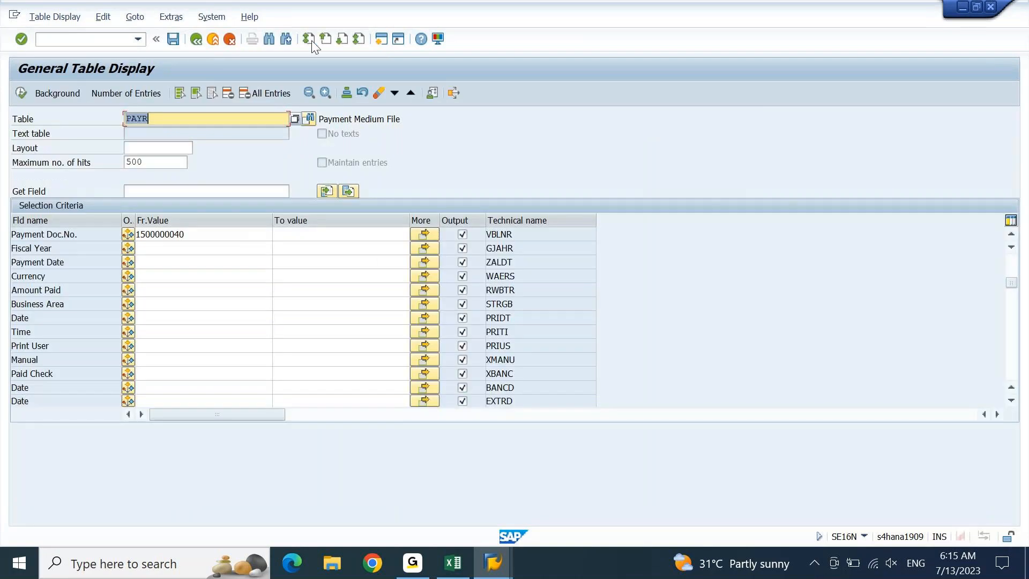
- Review the first PAYR selection criteria at the Check number from-value, and switch back to the Check Payment list in Excel
key(Return)
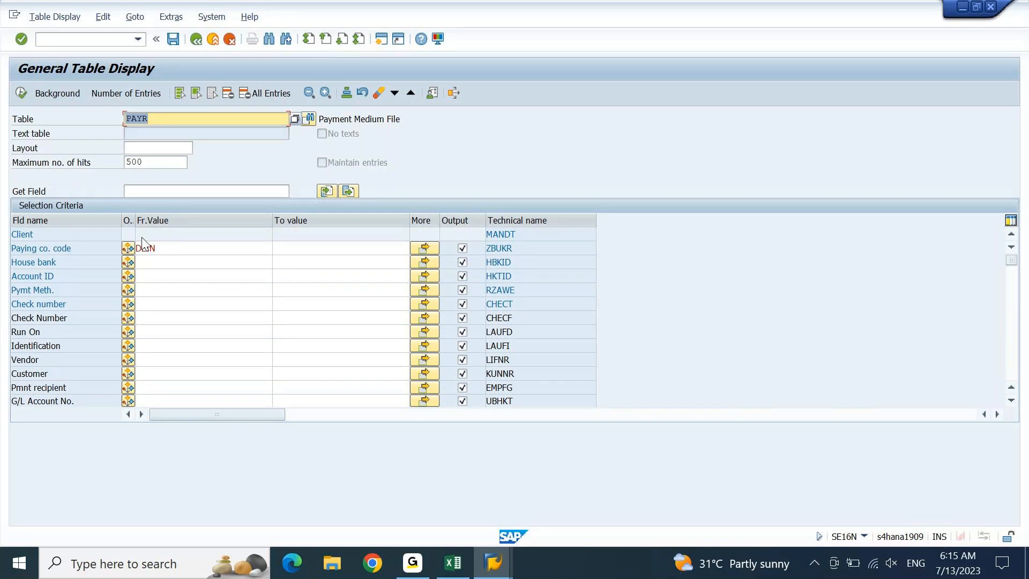
click(151, 305)
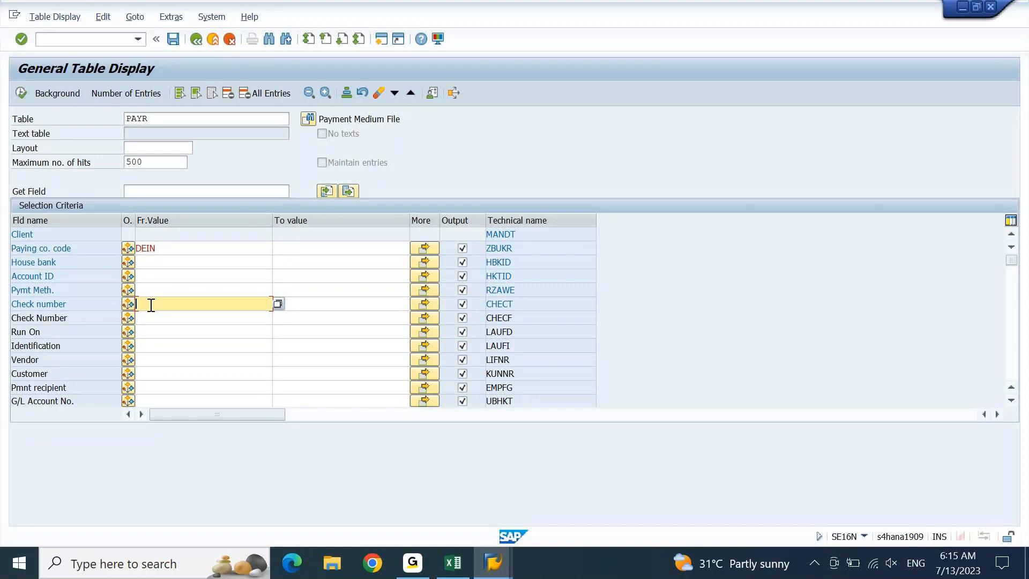
click(452, 571)
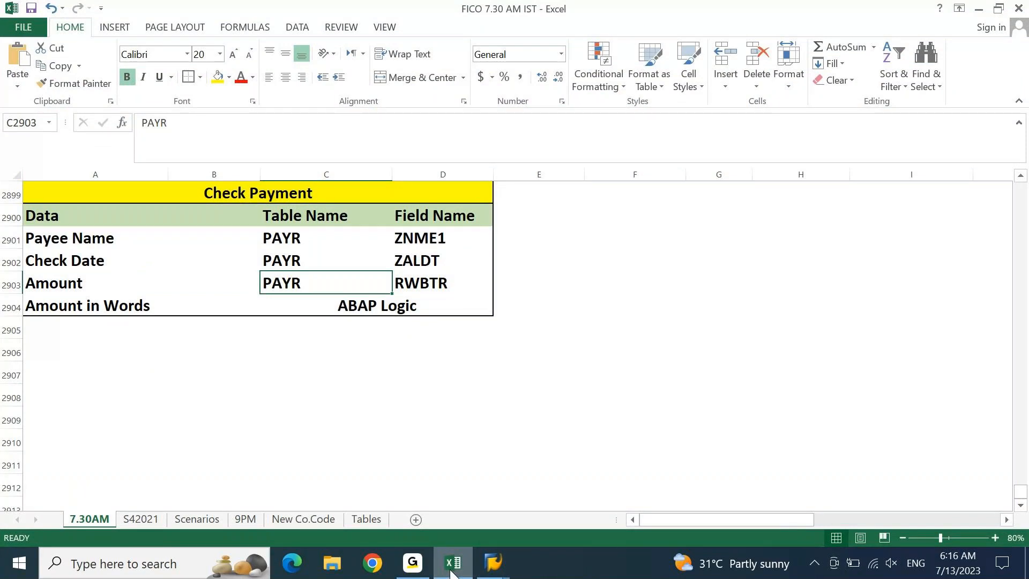
- Switch to SAP and check the Paying co. code from-value in the PAYR selection criteria
key(Left)
key(Left)
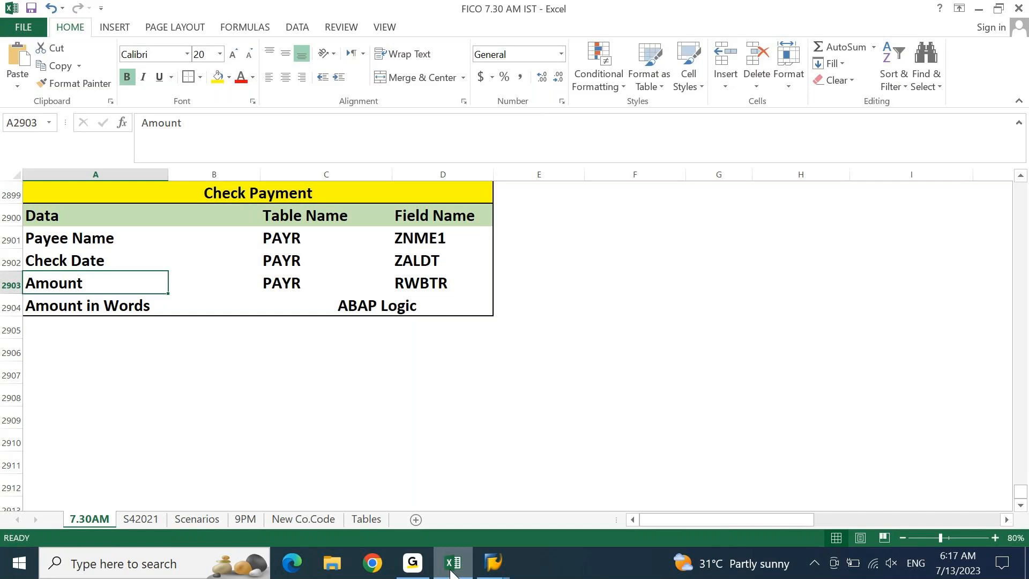
mouse_move(493, 562)
click(541, 482)
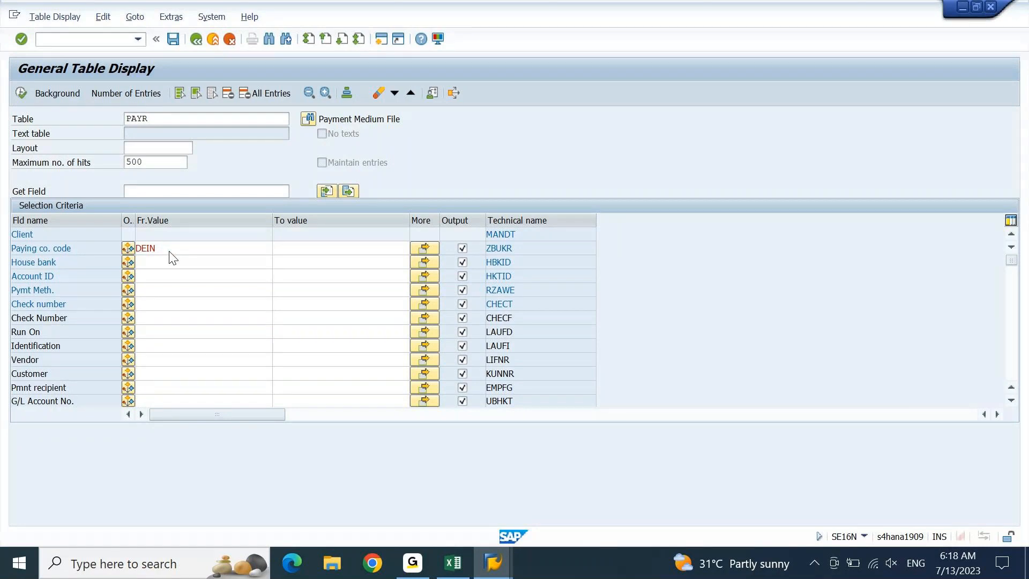
click(171, 252)
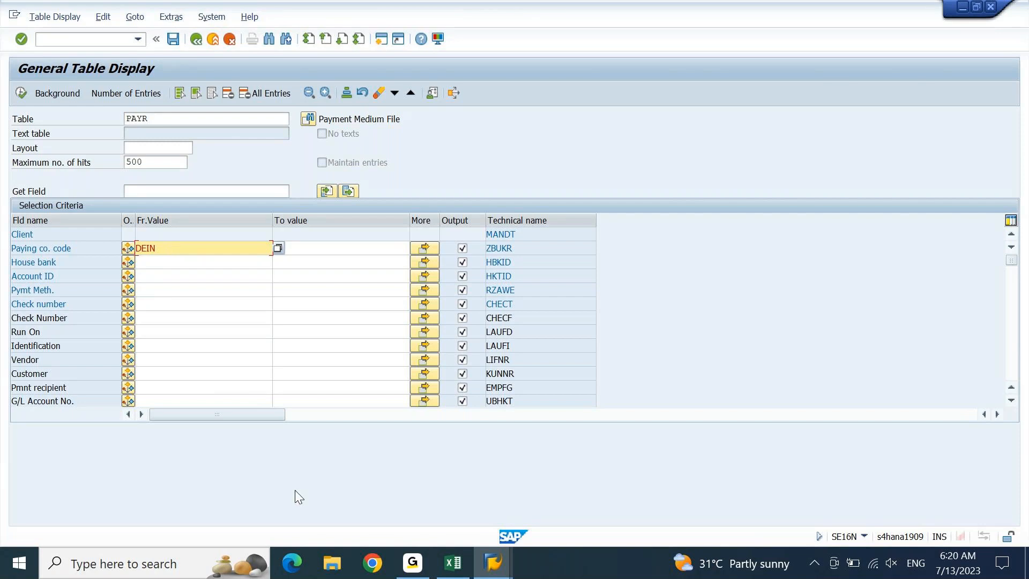
- Switch back to Excel and review the Check Payment field mapping, selecting the range A2900:D2904
click(455, 562)
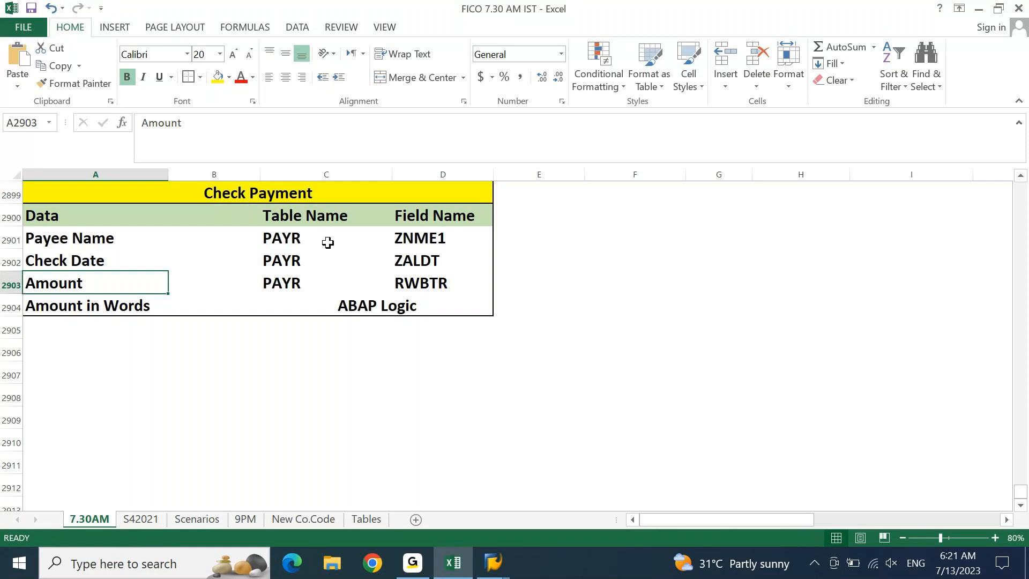
scroll(327, 242, down, 4)
scroll(328, 242, up, 4)
key(Right)
key(Up)
key(Right)
key(Right)
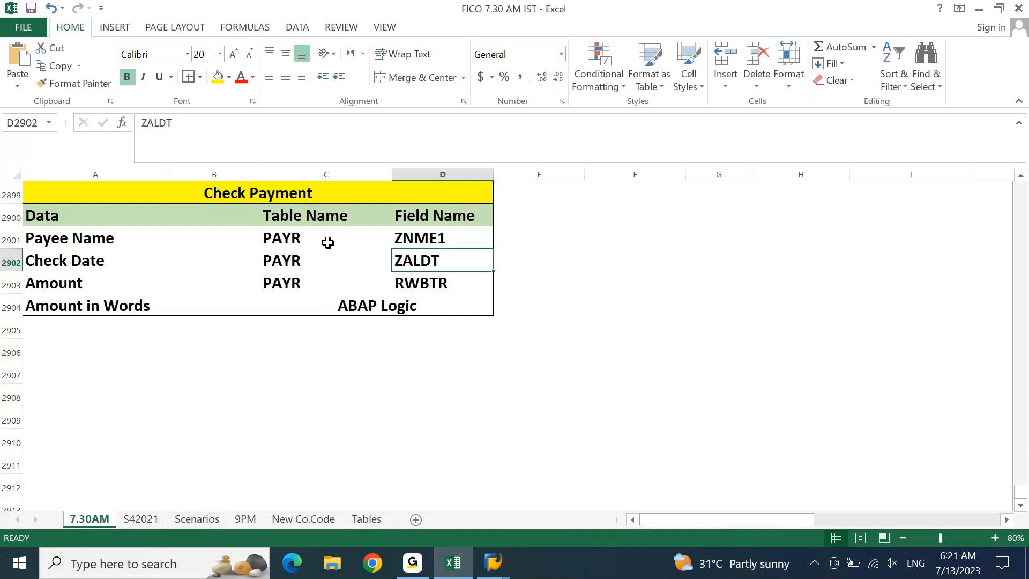
key(Up)
key(Up)
key(Left)
key(Left)
key(Left)
key(shift+Right)
key(shift+Right)
key(shift+Right)
key(shift+Down)
key(shift+Down)
key(shift+Down)
key(shift+Down)
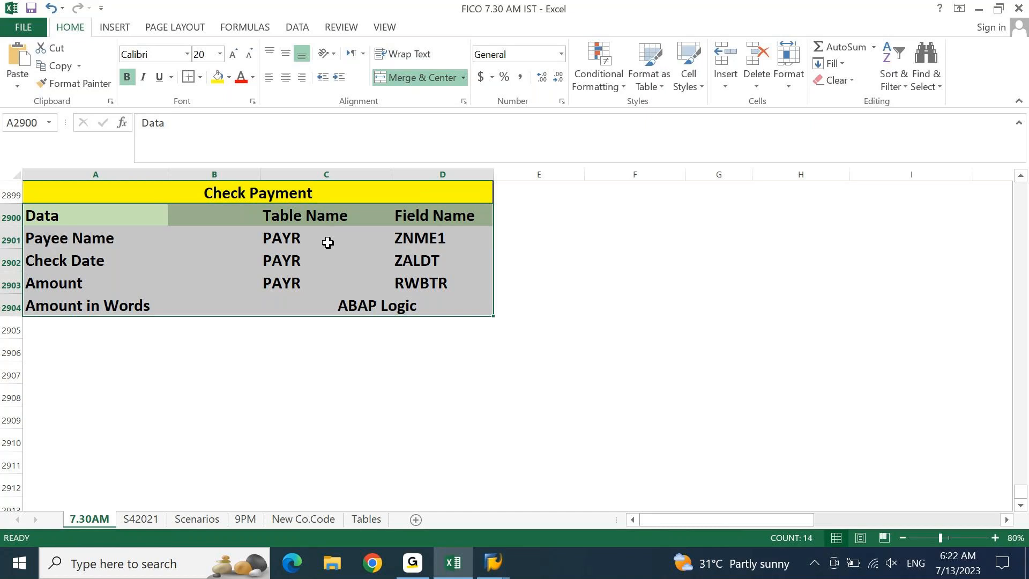
- Go from the Check Payment table up to the Vendor Bank Details heading in A2883
click(101, 263)
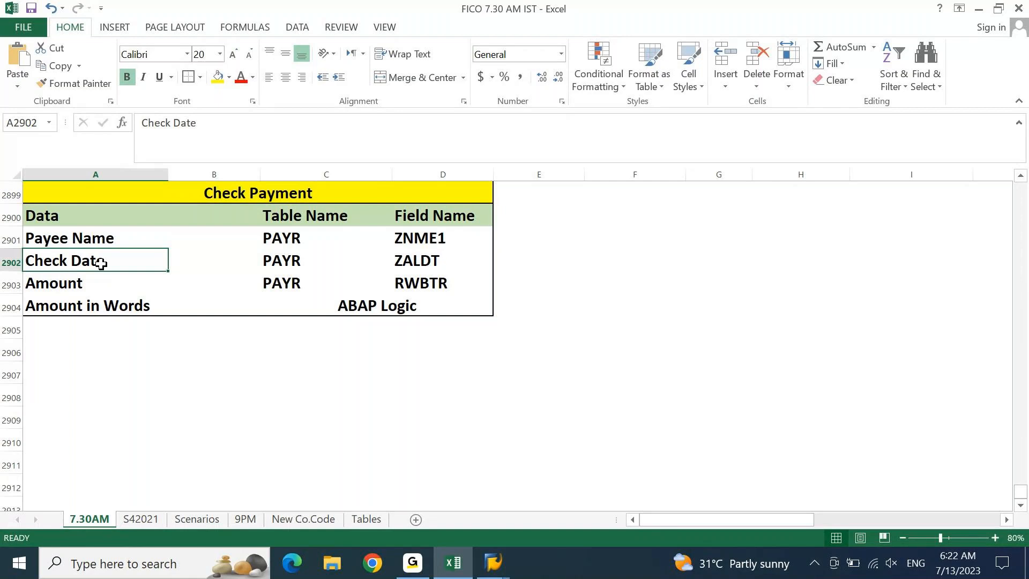
key(Up)
key(Up)
key(Up)
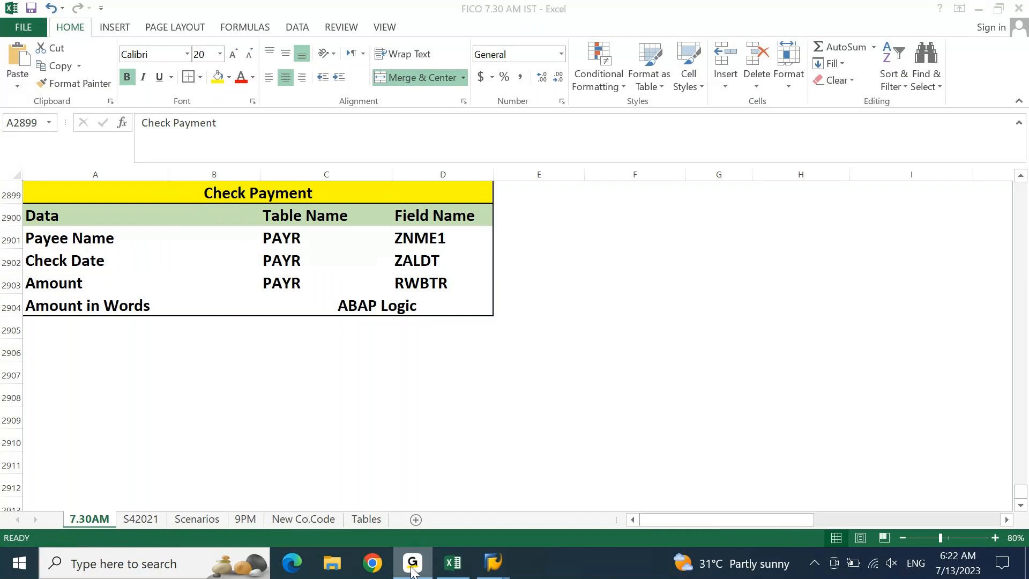
key(Up)
key(Up)
key(Up)
key(Up)
key(Up)
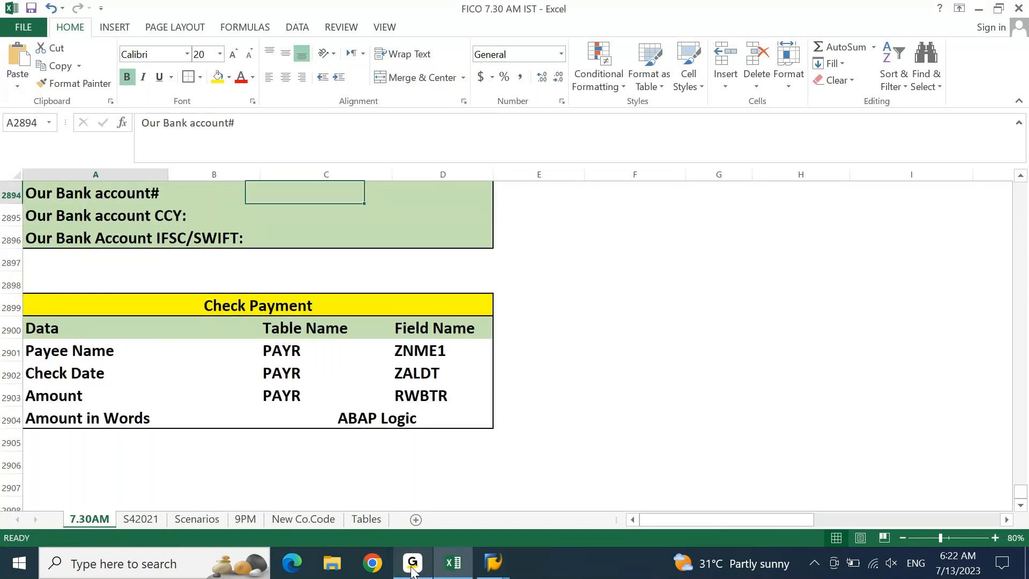
key(ctrl+Up)
key(Down)
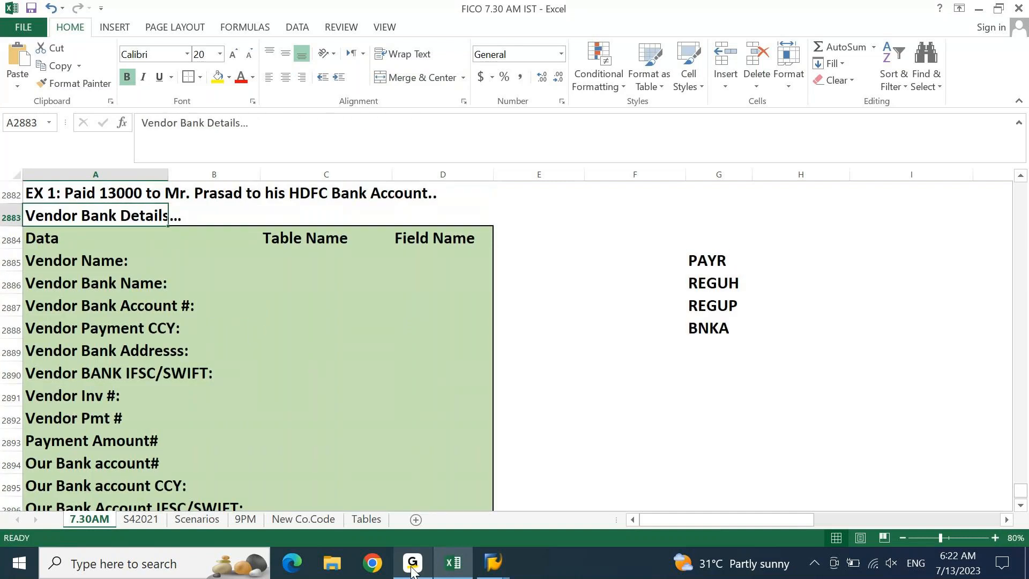
- Review the Vendor Bank Details data items from Vendor Name to Our Bank Account IFSC/SWIFT, ending on Vendor Name
key(Down)
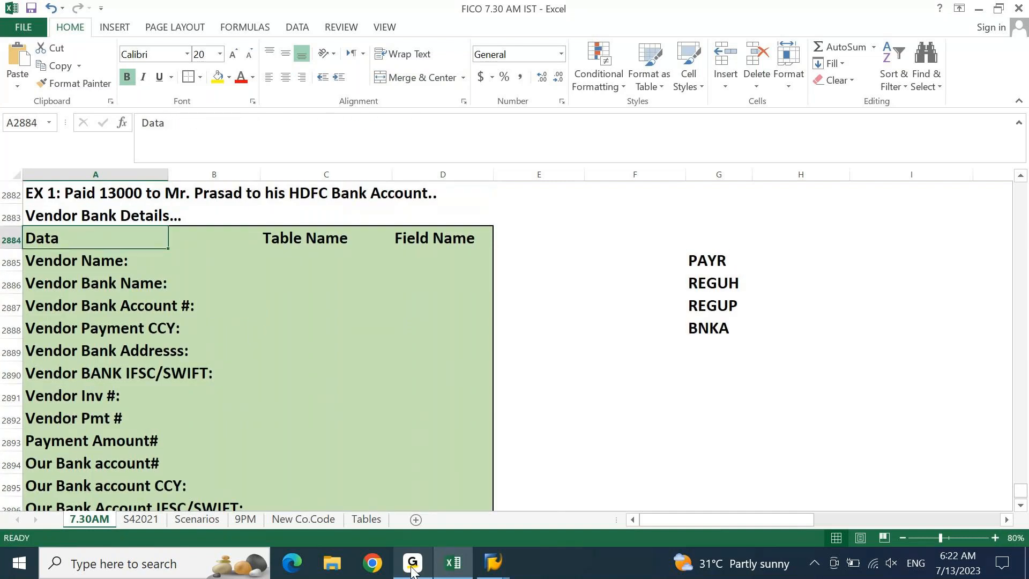
key(Up)
key(Down)
key(Down)
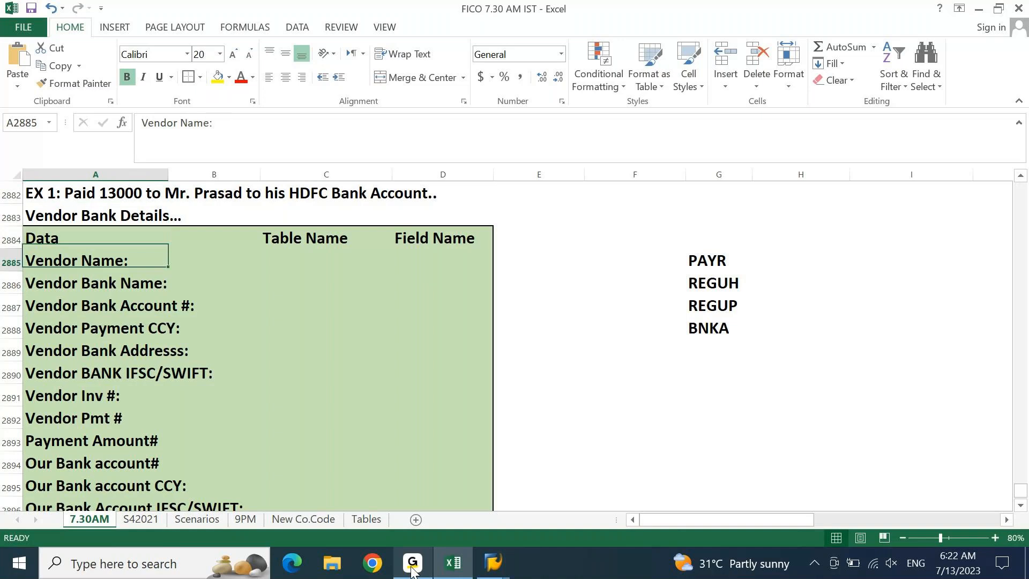
key(ctrl+Down)
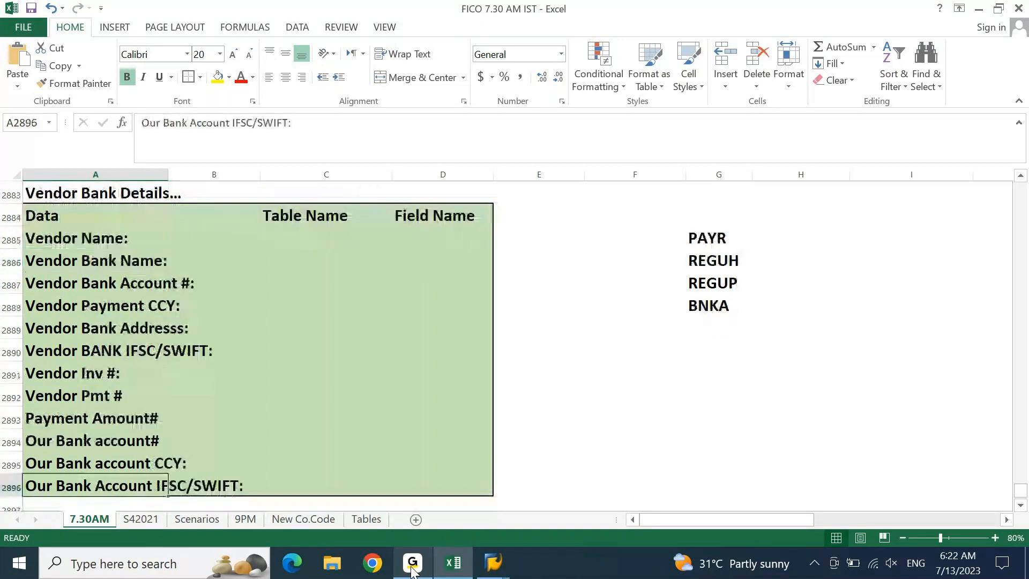
key(ctrl+Up)
key(ctrl+Down)
key(Up)
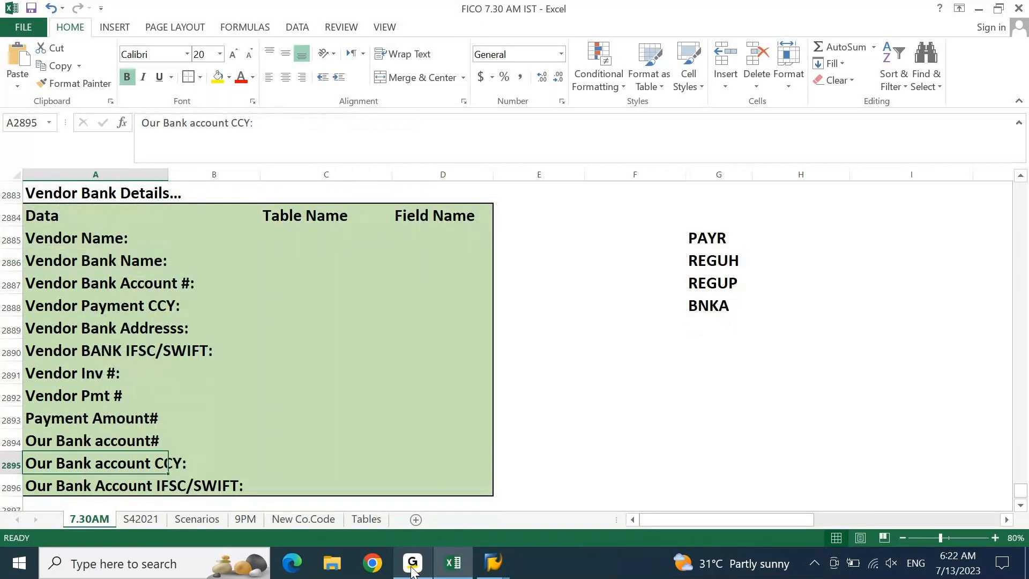
key(Up)
key(Up)
key(Up)
key(Up)
key(Up)
key(Up)
key(Up)
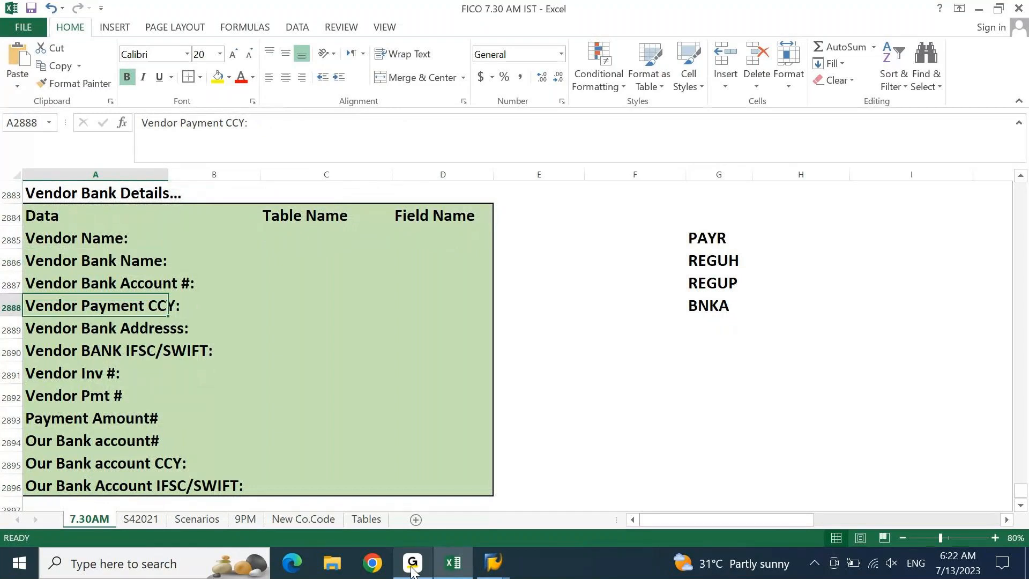
key(Up)
key(Up)
key(Up)
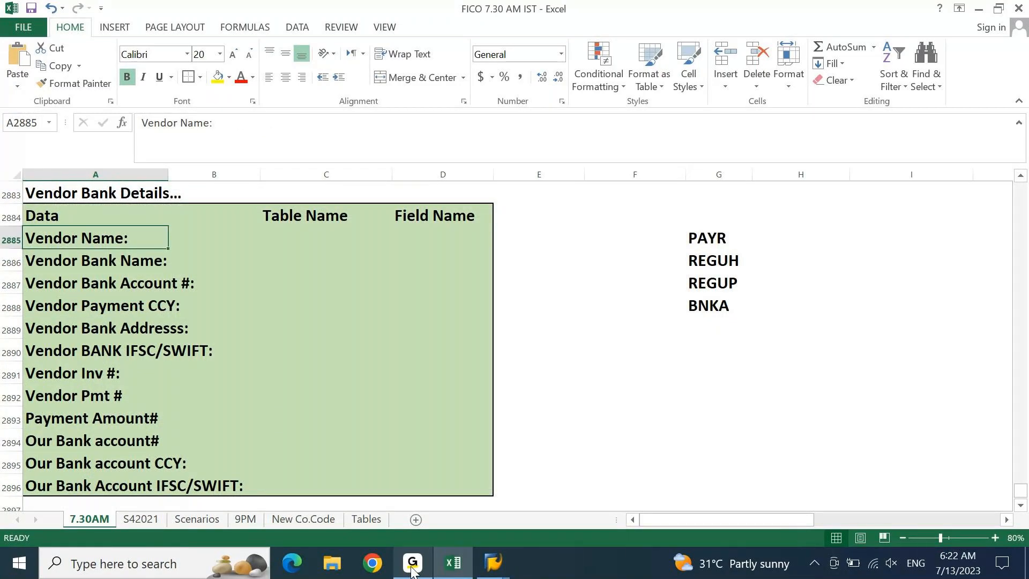
key(Right)
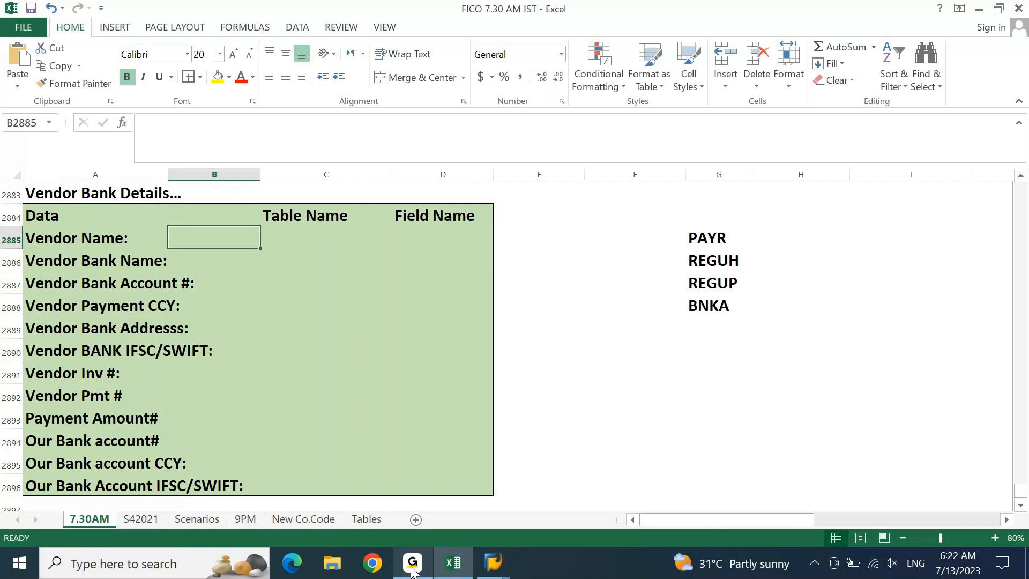
key(Left)
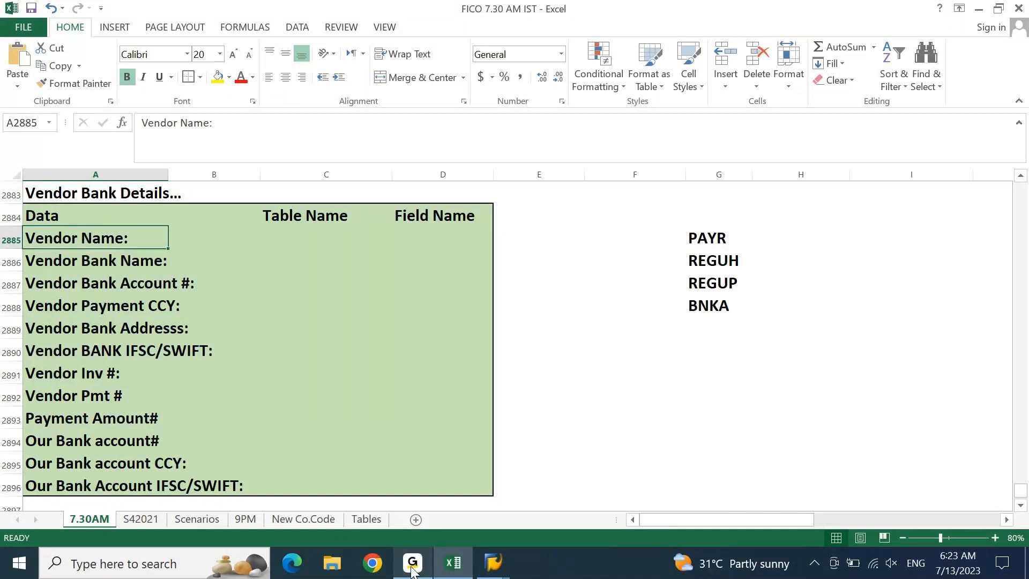
- Switch to SAP and load table REGUH in the General Table Display
click(493, 563)
click(565, 506)
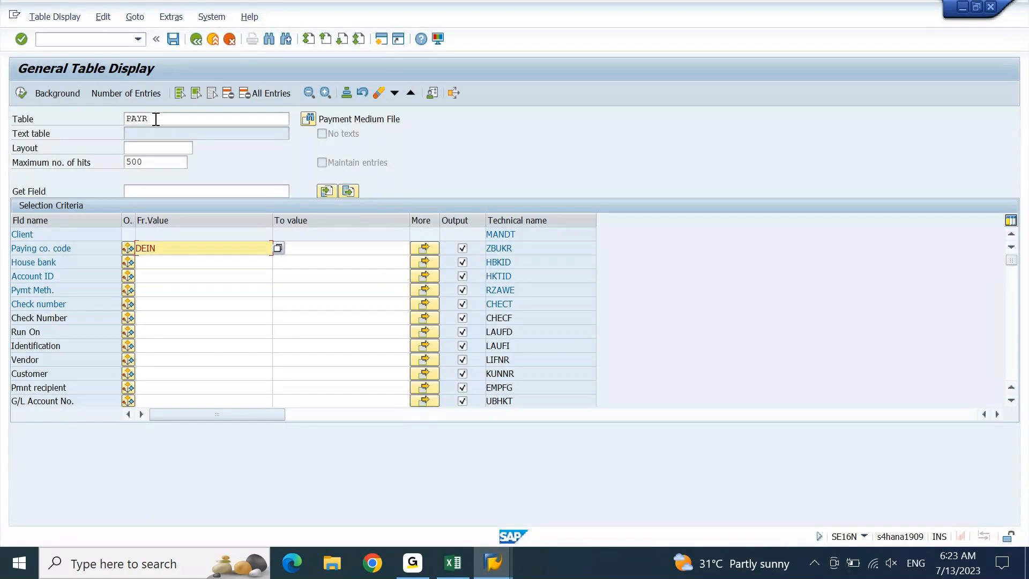
drag(159, 124, 114, 124)
text(reguh)
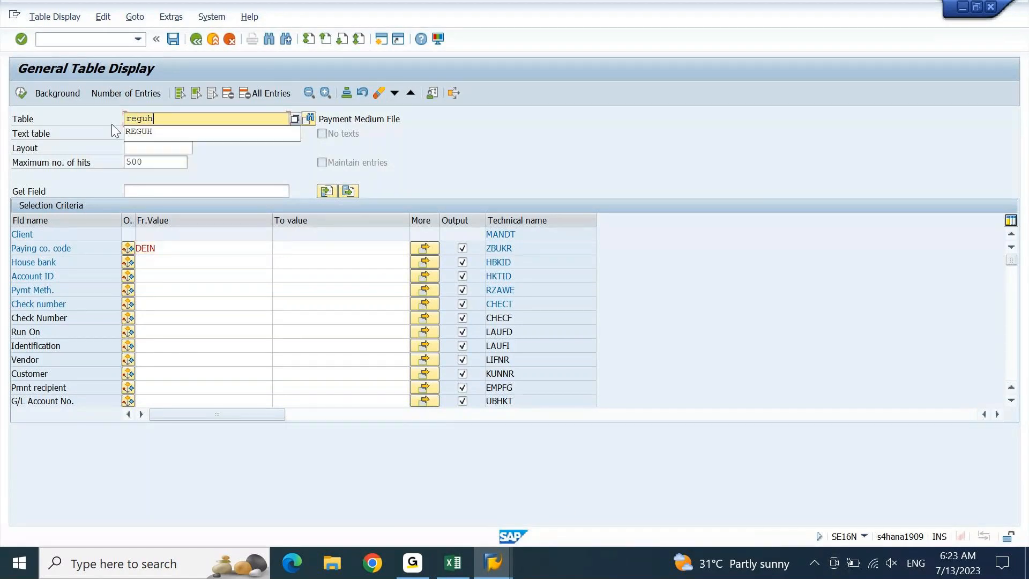
key(Return)
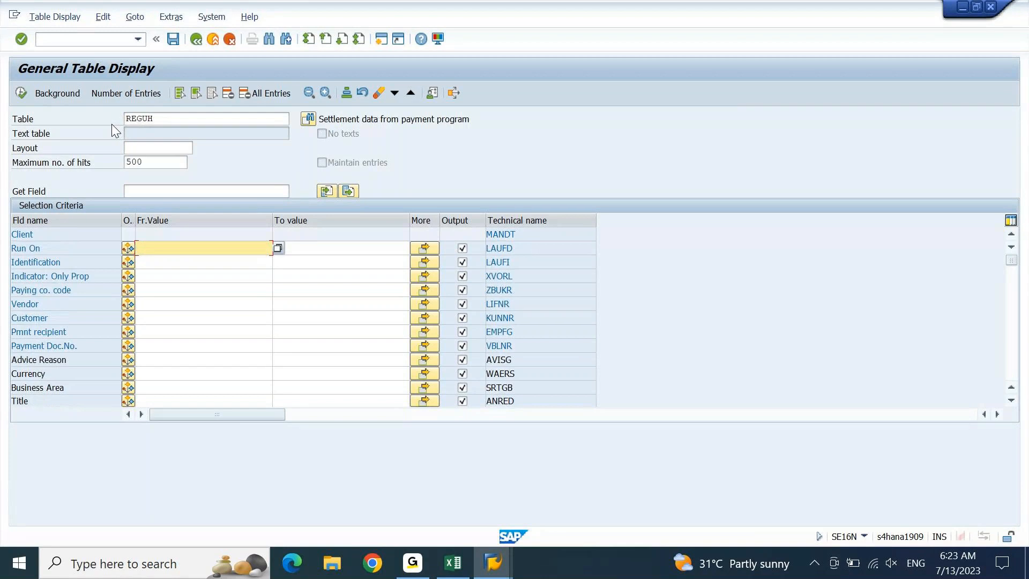
- Set Run On to 12.07.2023 and Paying co. code to DEIN, and display the matching REGUH entries
key(F8)
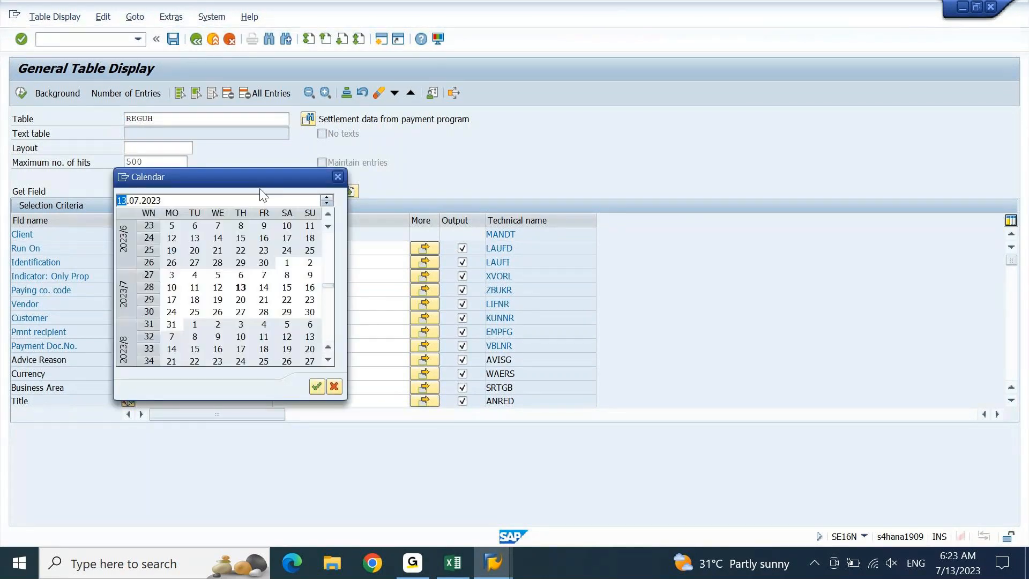
double_click(222, 287)
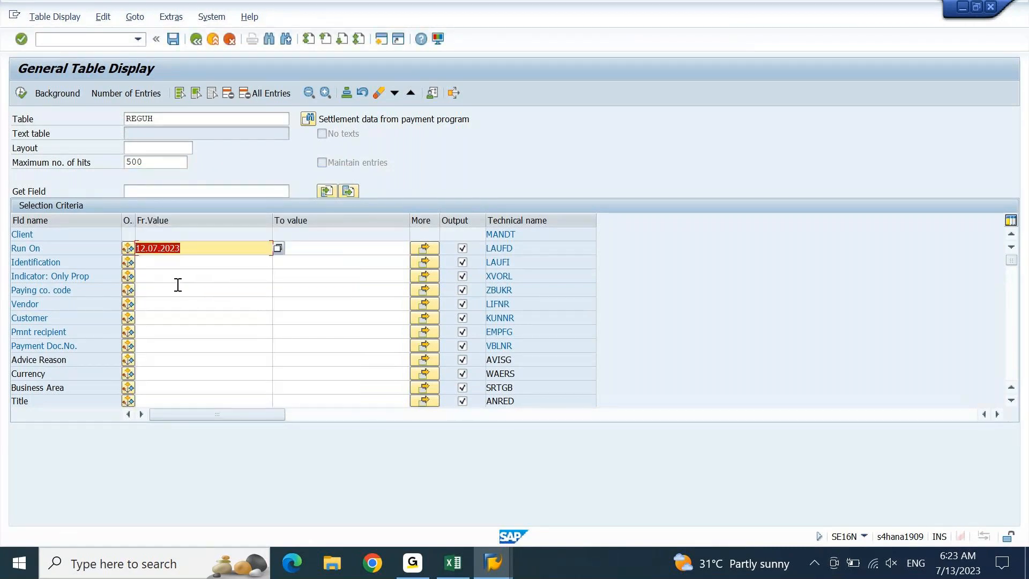
key(F8)
click(176, 291)
text(DEIN)
key(Return)
key(F8)
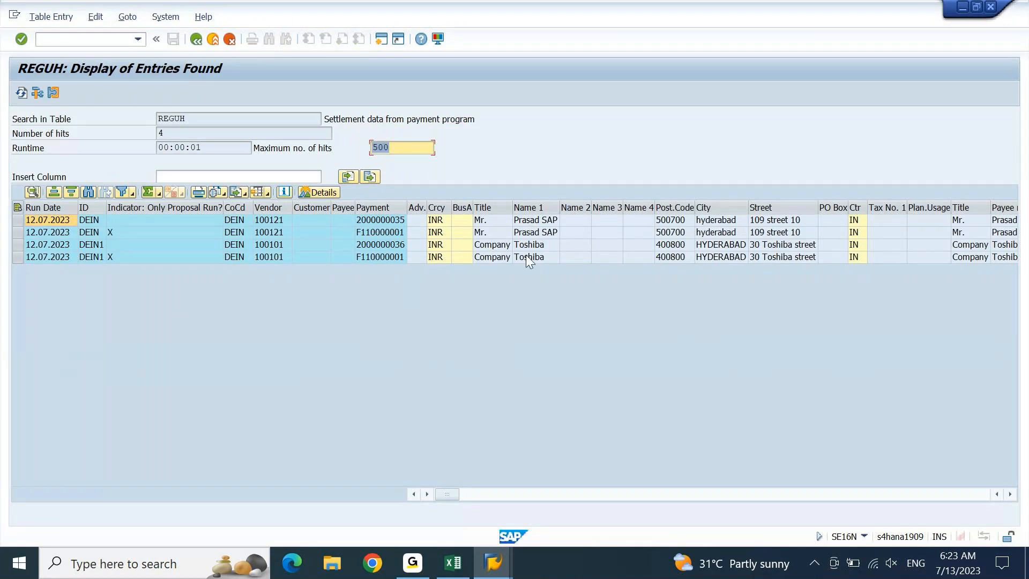
- Find the individual vendor's non-proposal entry and copy its payment document number
click(536, 230)
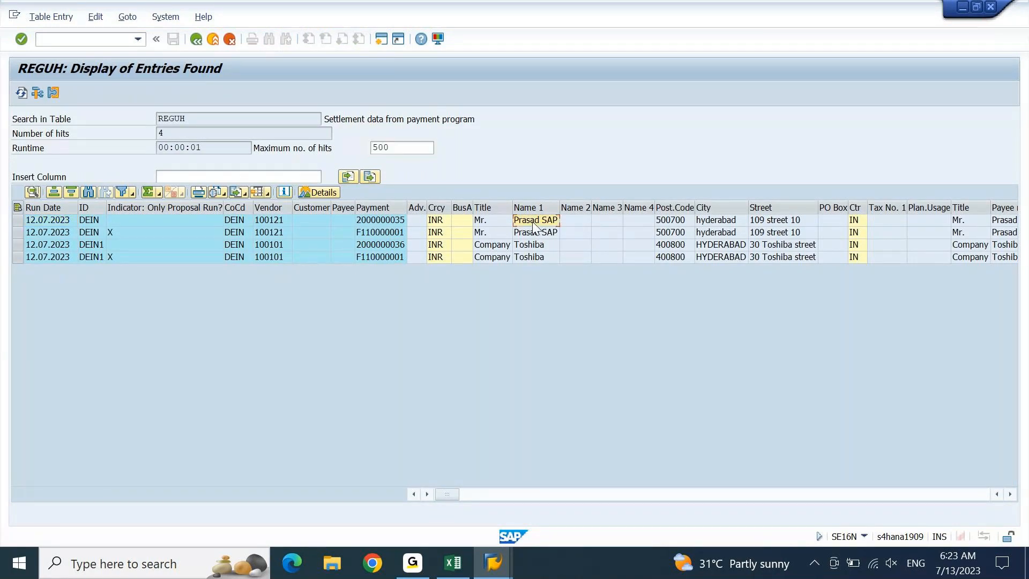
key(Right)
key(Right)
key(Right)
key(Right)
key(Right)
key(Right)
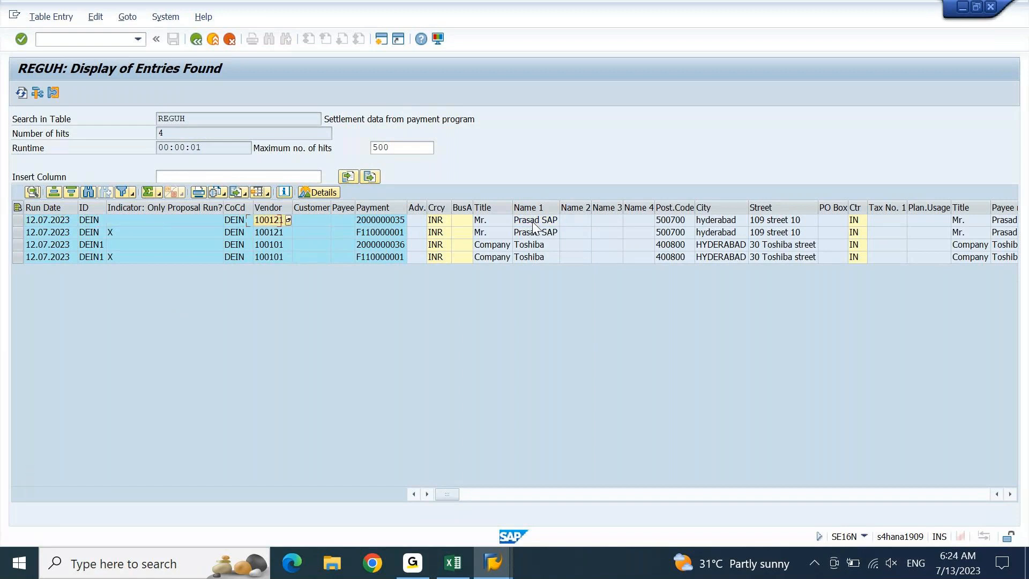
key(Right)
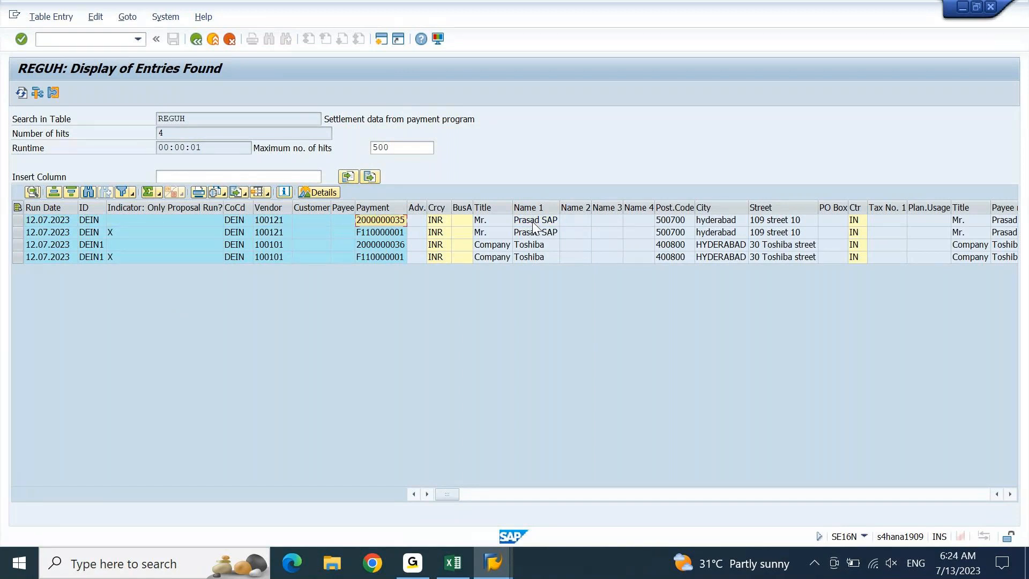
- Return to the REGUH selection criteria, paste the copied number as Payment Doc.No., and display the matching entry
key(F3)
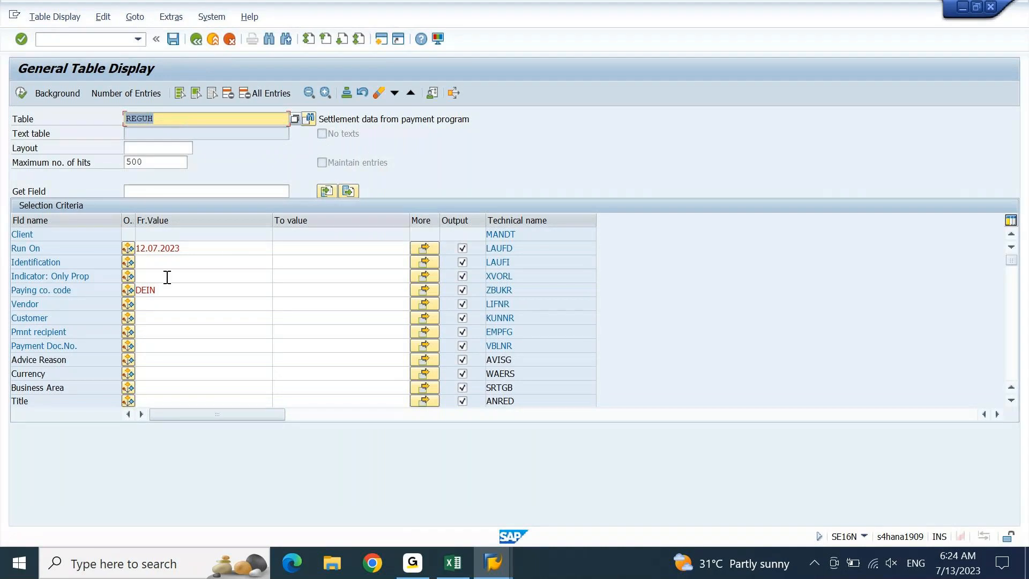
click(156, 346)
key(ctrl+v)
key(F8)
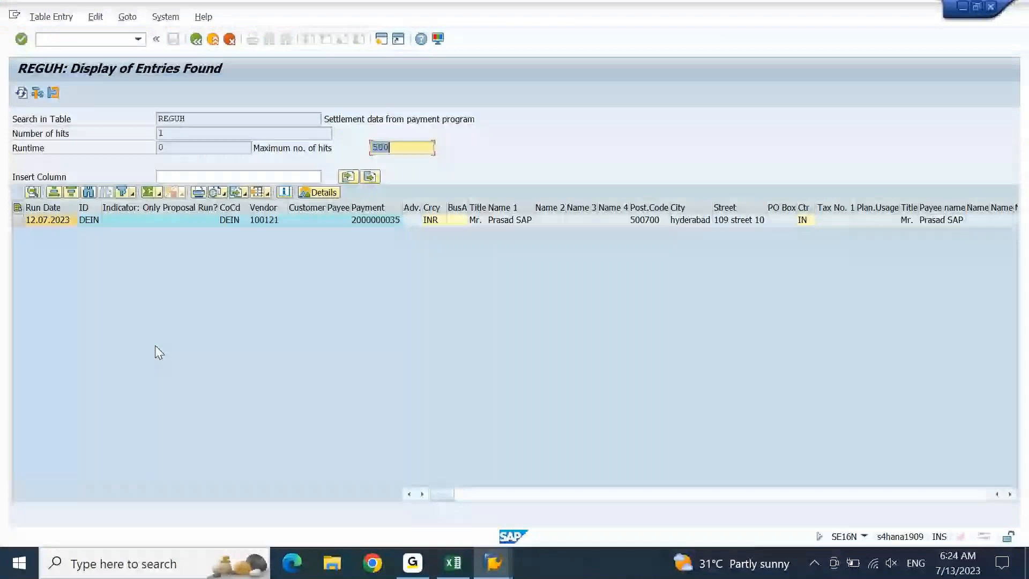
- Check the REGUH entry's columns, widen the Payee name column to fit, and open the entry's detailed display
click(339, 221)
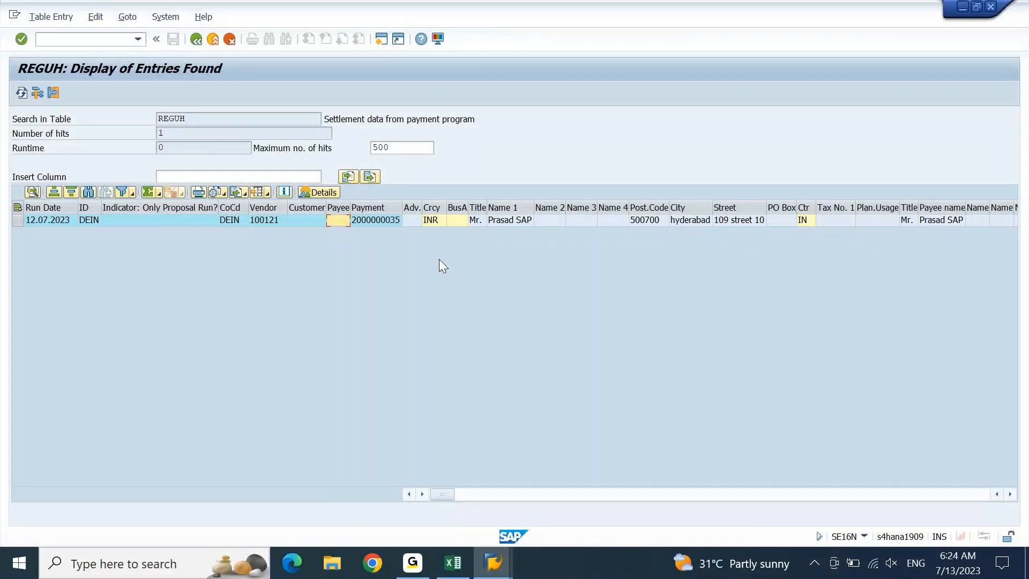
click(164, 221)
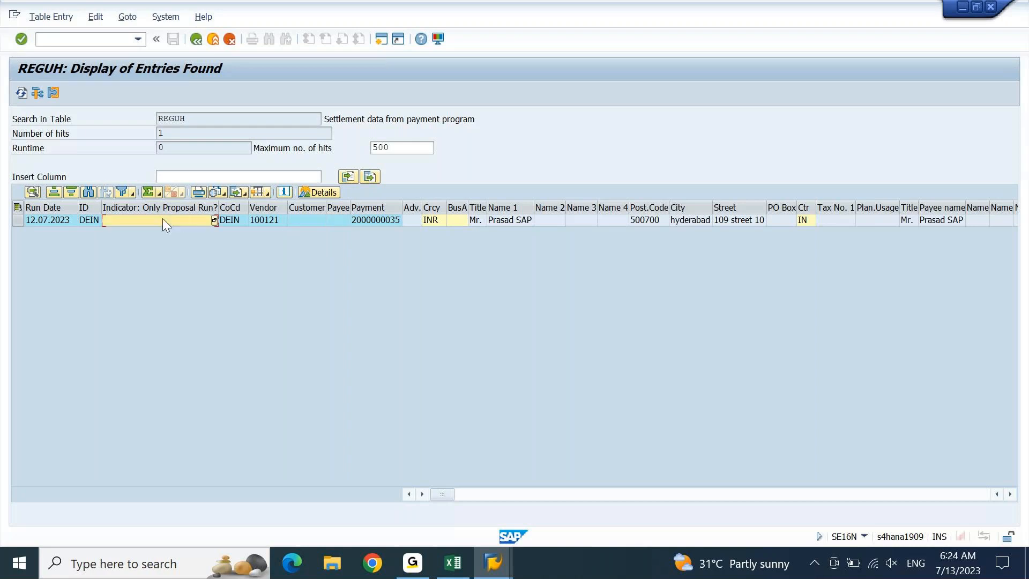
click(946, 216)
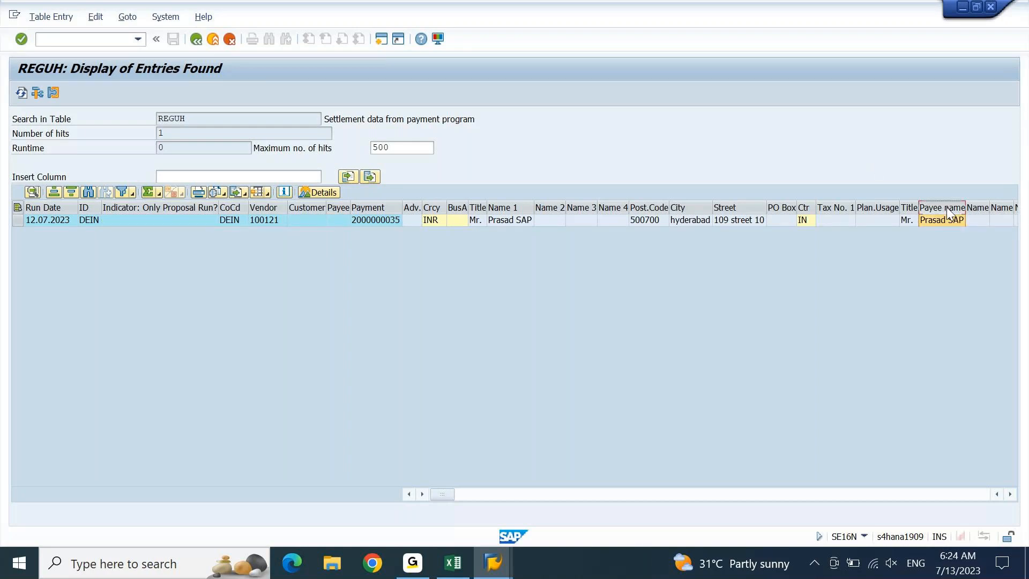
click(1009, 493)
click(1010, 494)
click(1009, 493)
click(1009, 493)
click(1009, 494)
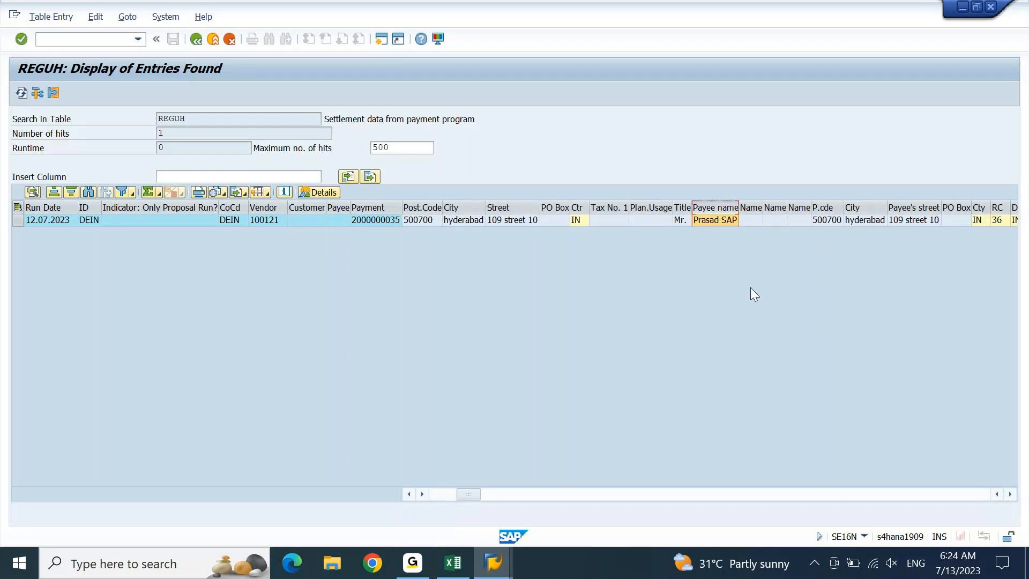
double_click(740, 202)
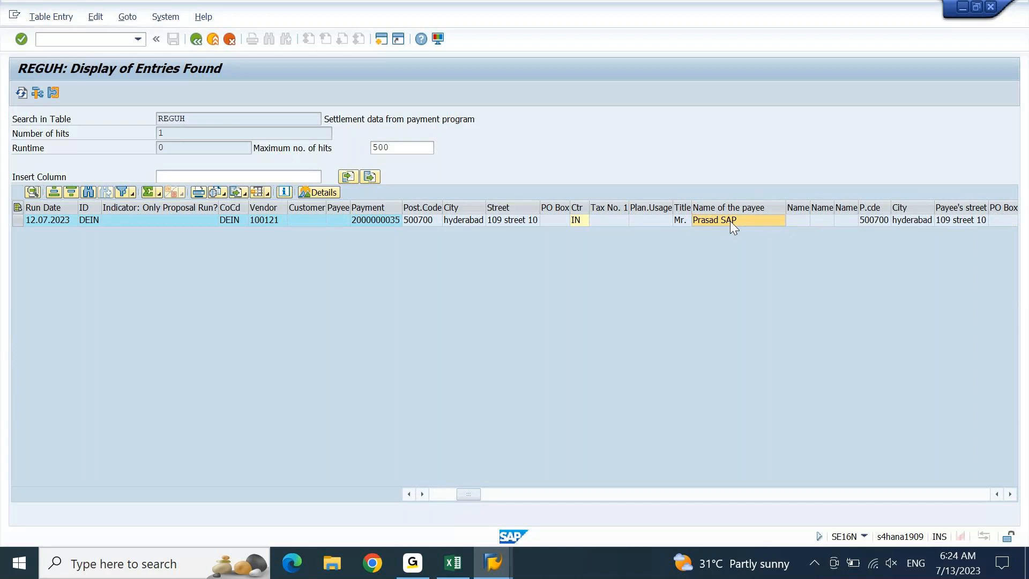
double_click(730, 221)
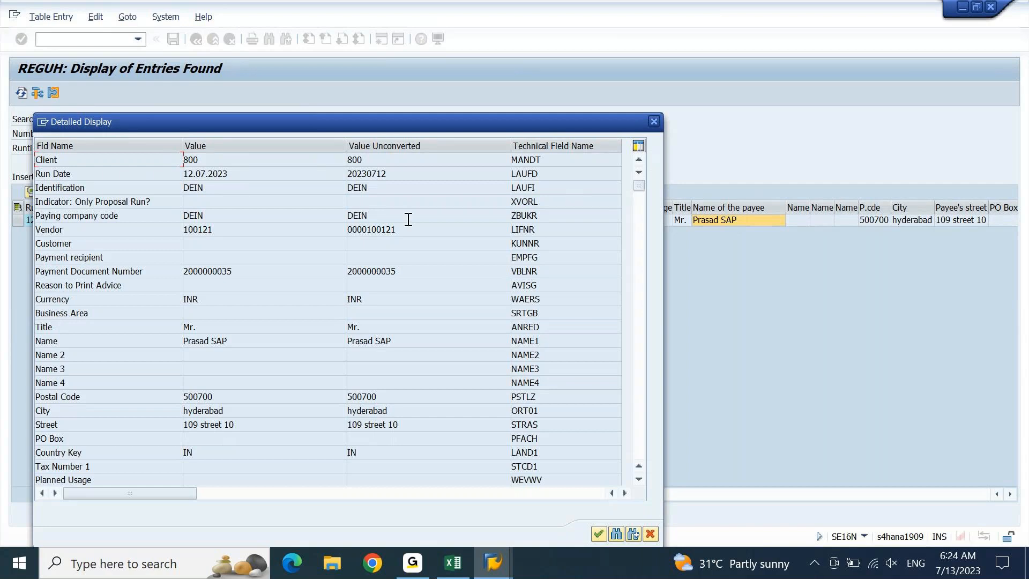
- Copy the technical field name NAME1 of the Name field and move the detailed display aside
click(66, 342)
double_click(553, 344)
key(ctrl+c)
drag(506, 120, 573, 159)
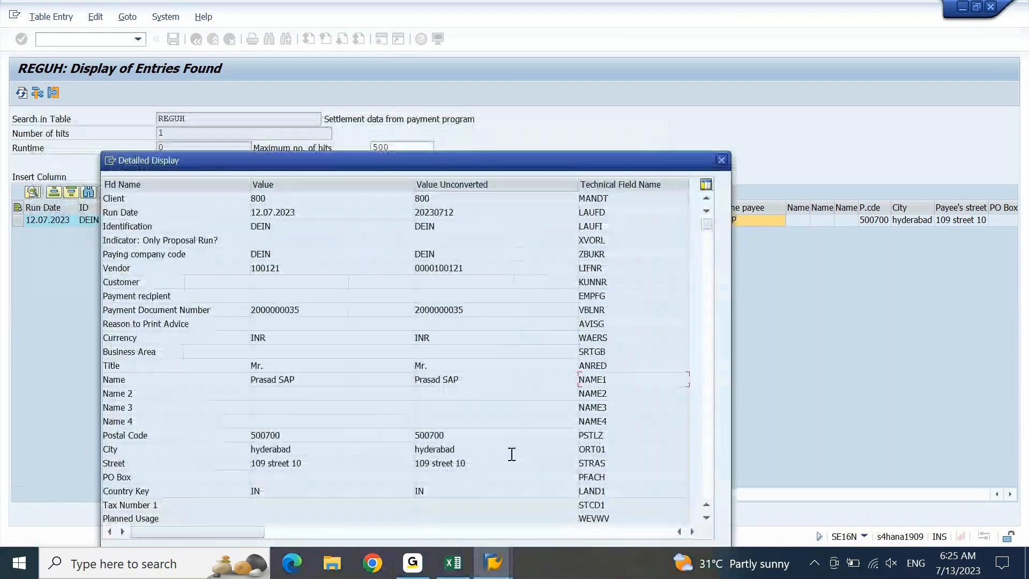
- Switch to the Excel workbook and fill the Vendor Name row with table name REGUH and the copied field name NAME1
click(455, 571)
key(Right)
key(Right)
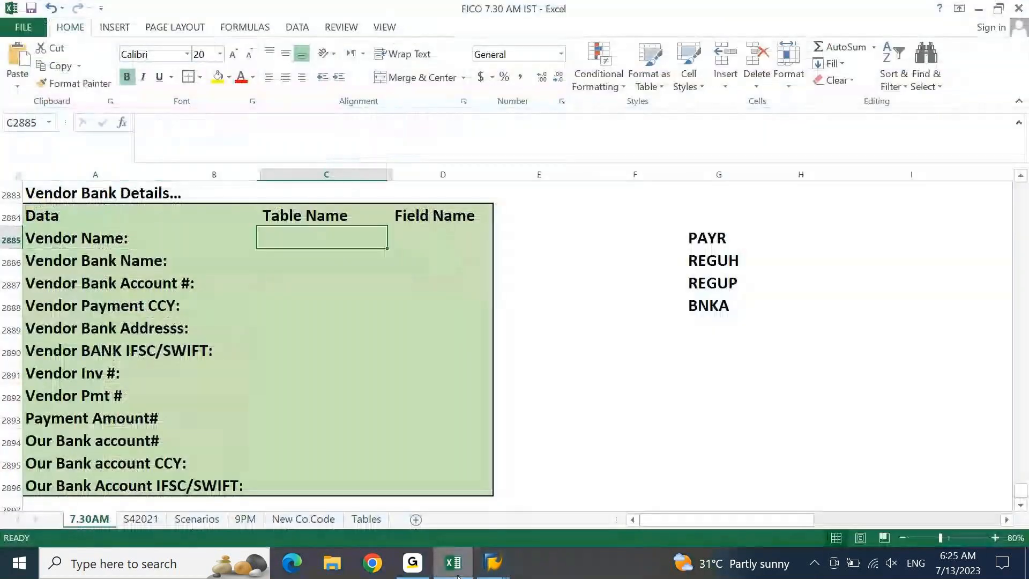
text(REGUH)
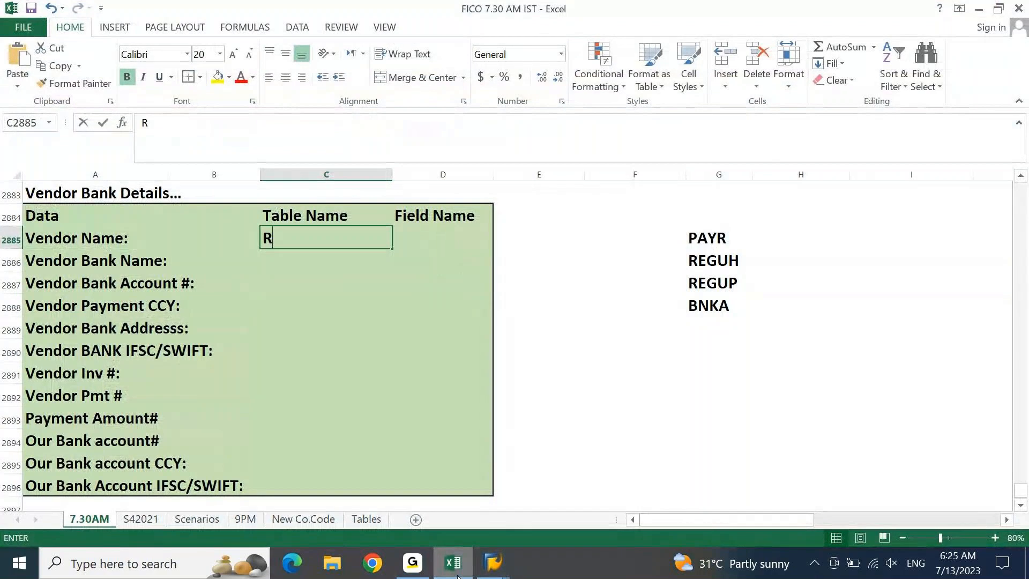
key(Right)
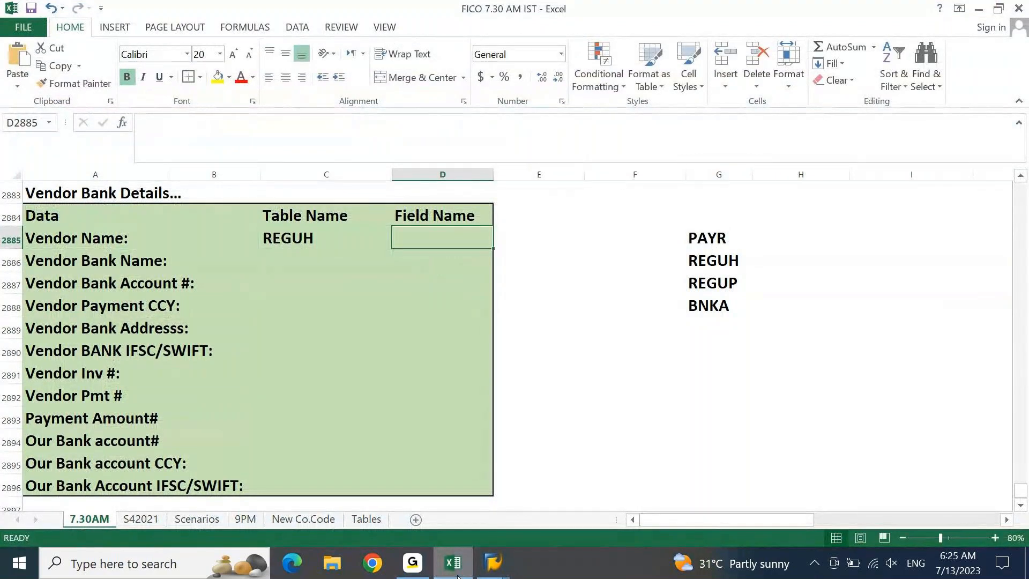
key(ctrl+v)
key(Escape)
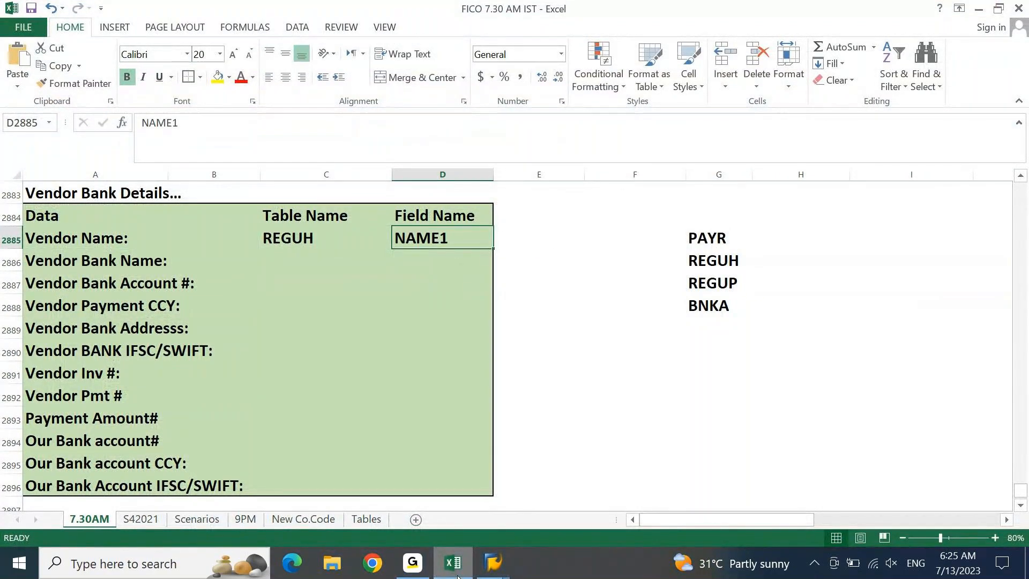
key(Left)
key(Down)
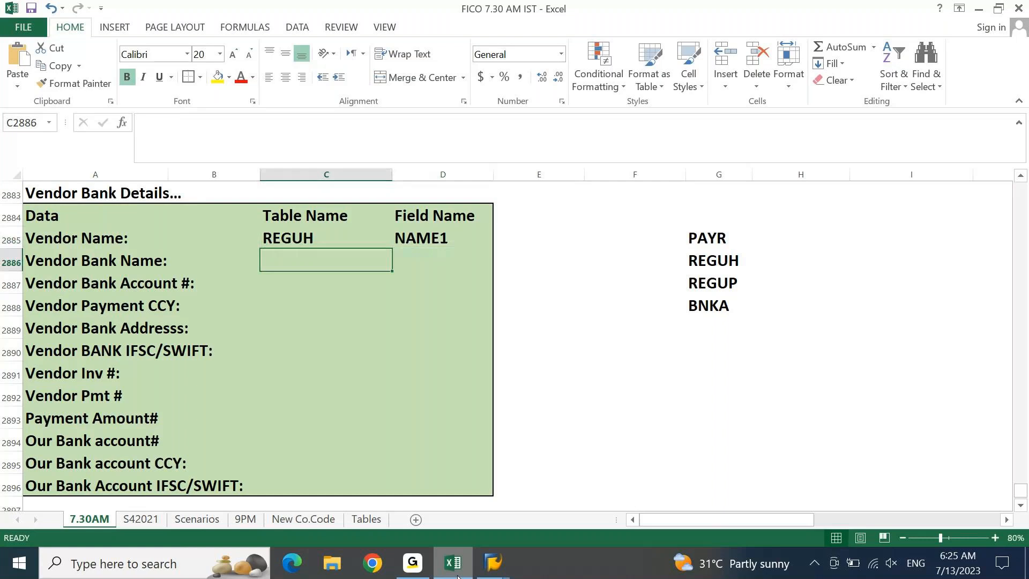
- Switch to SAP and examine the REGUH entry's detailed display for payee bank, house bank, amount and account holder fields
click(503, 569)
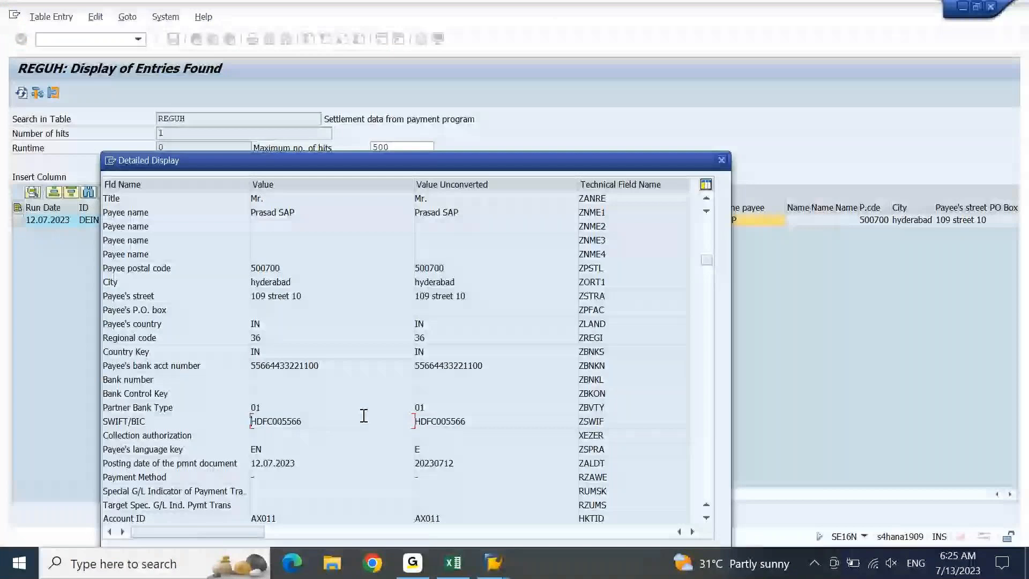
click(393, 441)
click(171, 369)
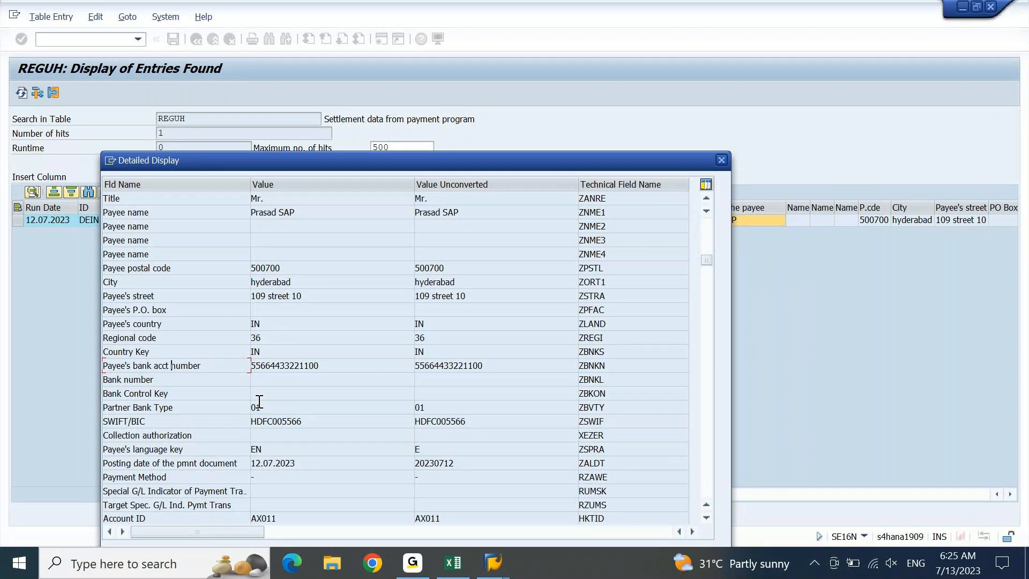
click(309, 423)
click(706, 377)
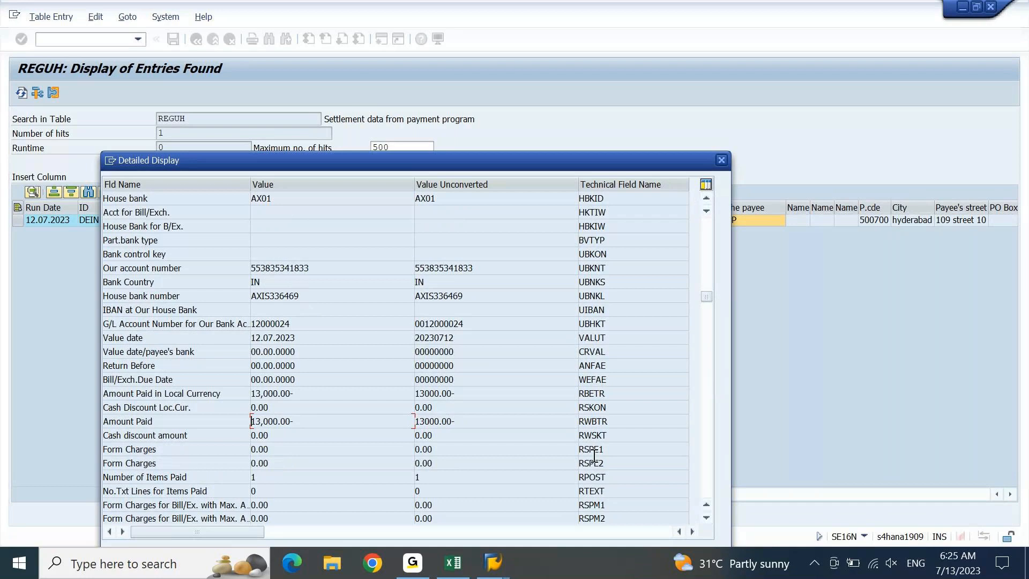
scroll(594, 455, down, 8)
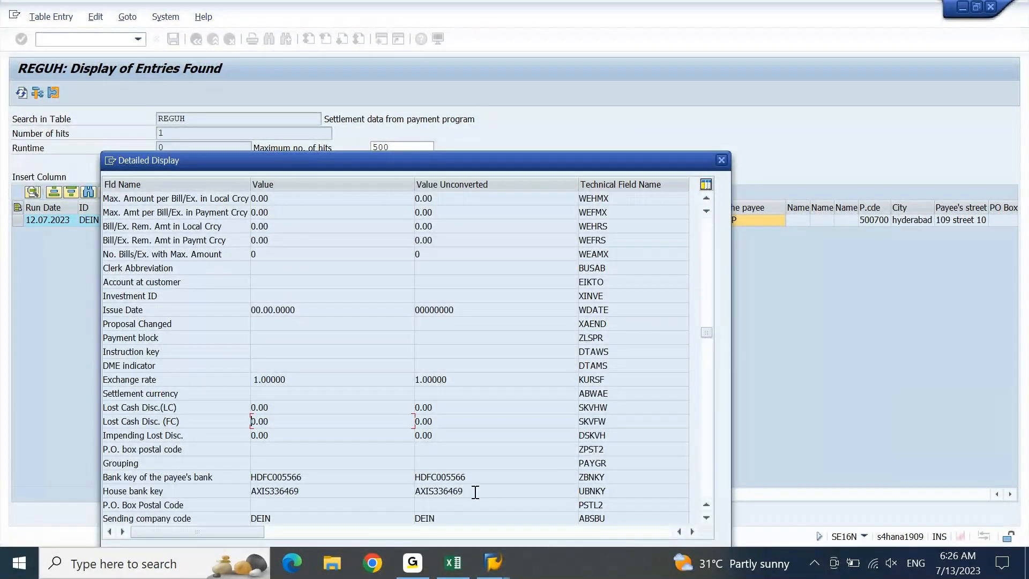
click(225, 480)
click(706, 401)
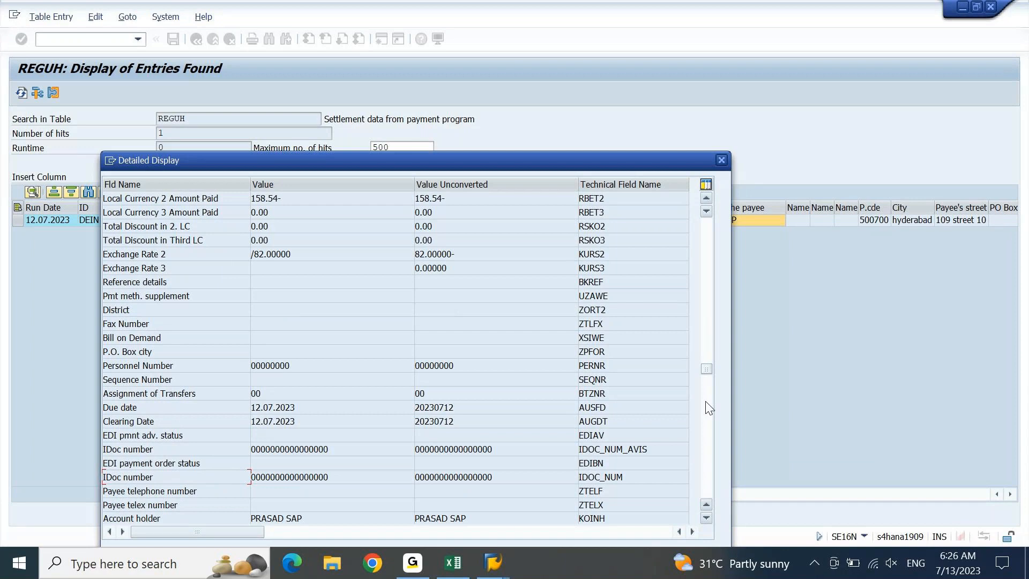
click(708, 412)
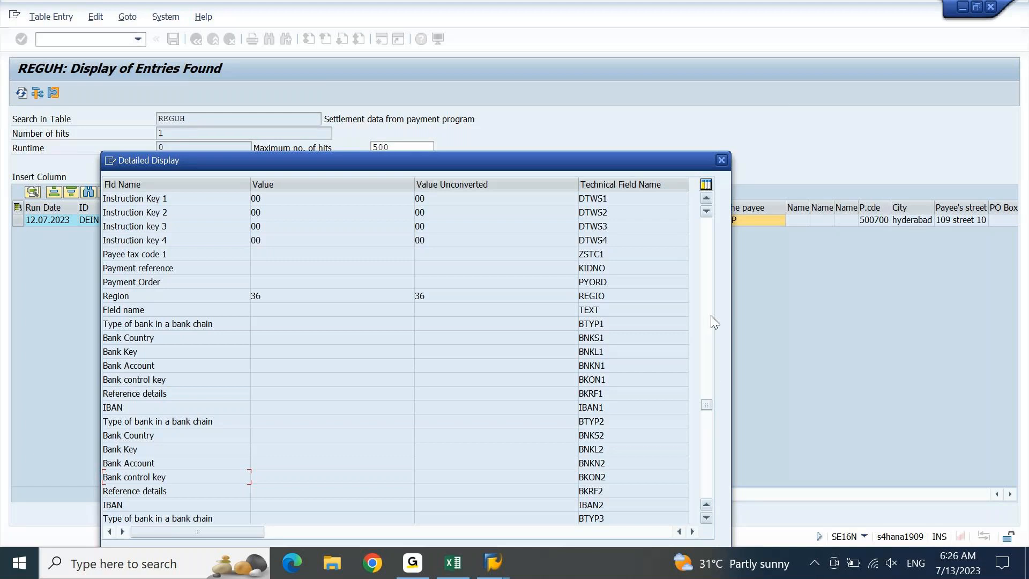
scroll(179, 311, up, 10)
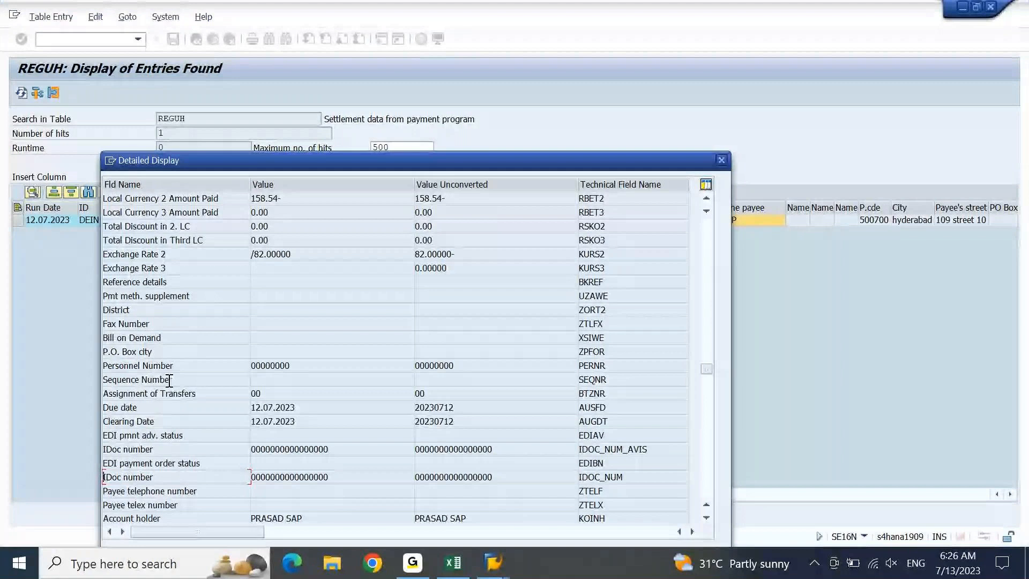
scroll(169, 380, down, 10)
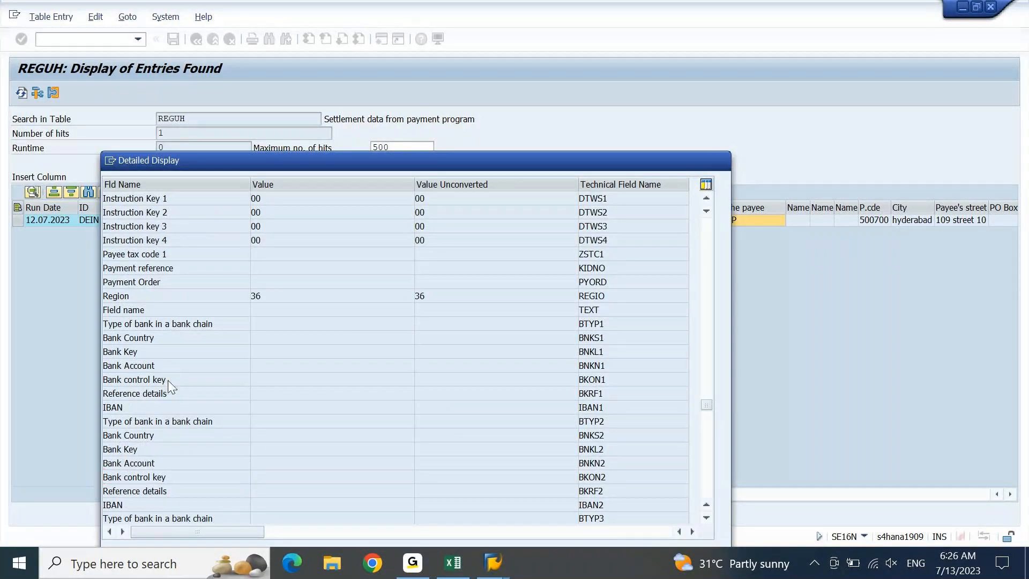
scroll(168, 381, up, 10)
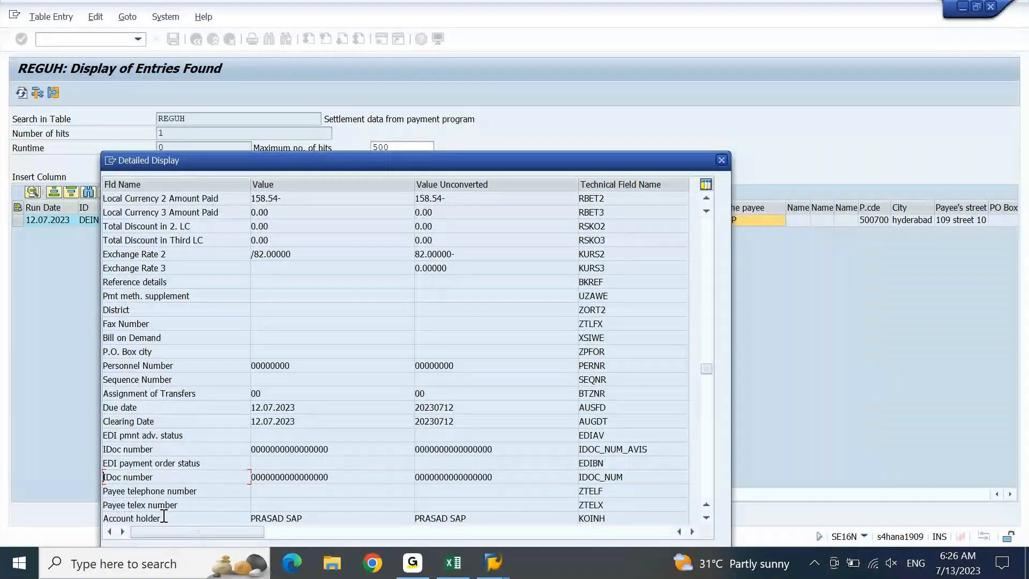
- Copy the Account holder's technical field name KOINH and append it to the Vendor Name field name in Excel as NAME1/KOINH
click(164, 515)
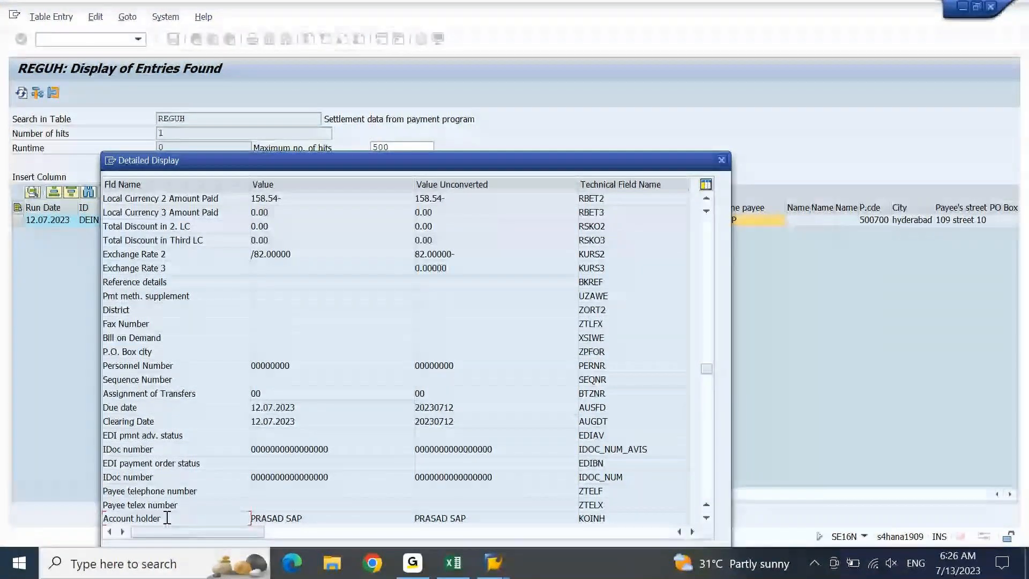
drag(624, 523, 554, 515)
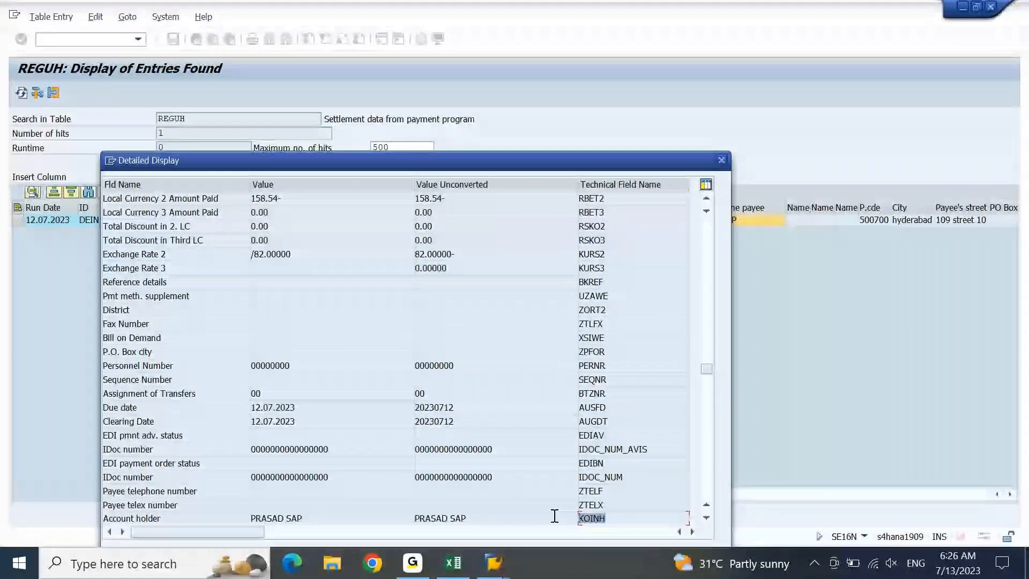
key(ctrl+c)
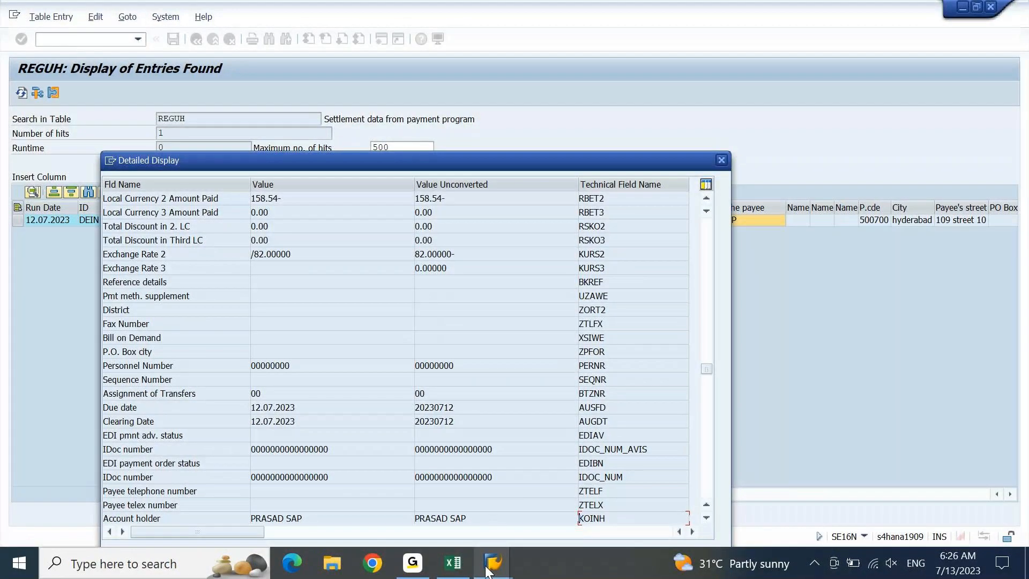
click(457, 568)
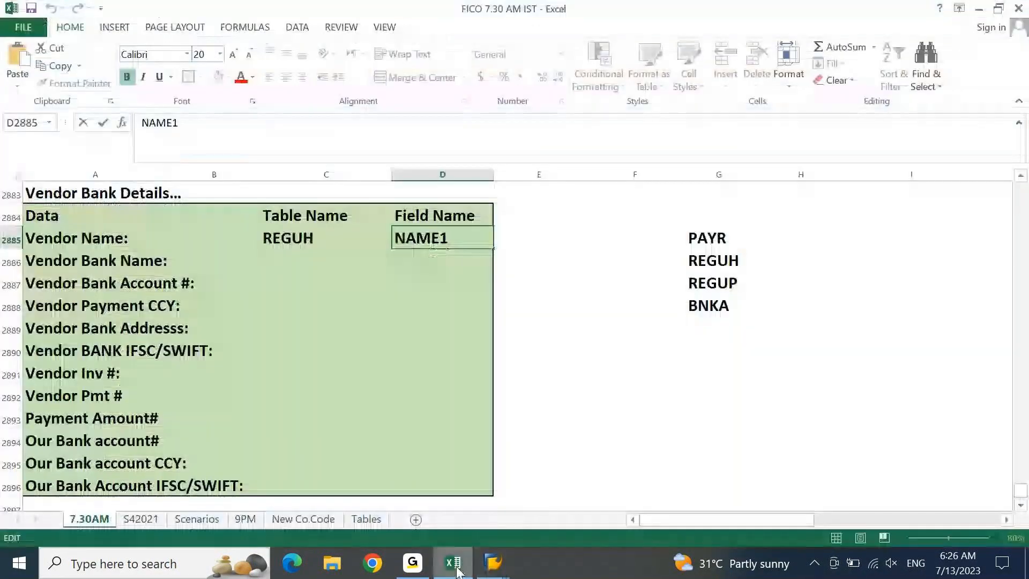
text(/)
key(ctrl+v)
key(Return)
- Auto-fit the Field Name column to NAME1/KOINH and select the Vendor Bank Name row's table name cell
key(Up)
key(alt+h)
key(o)
key(i)
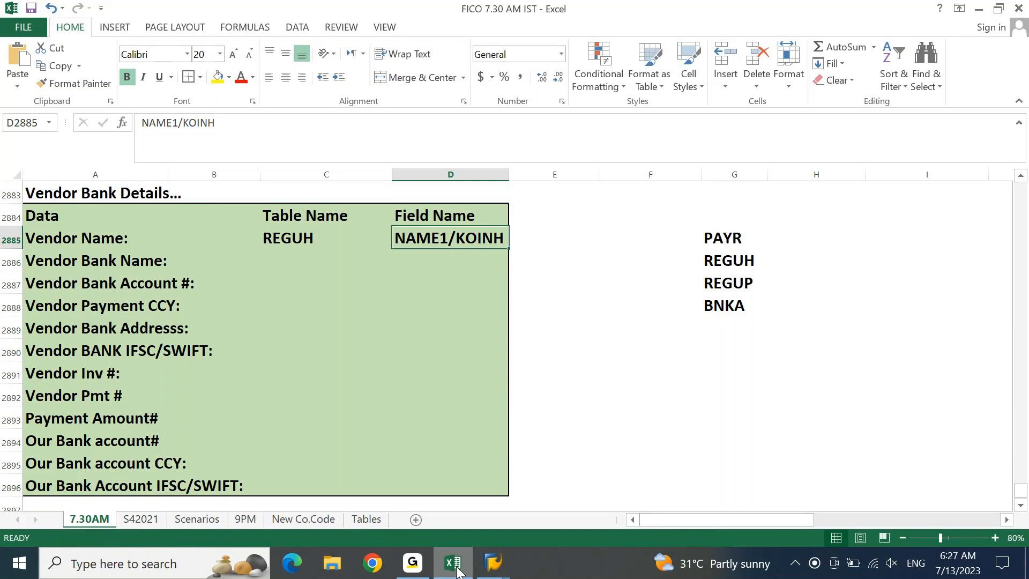
key(Down)
key(Left)
- Return to the REGUH detailed display in SAP and copy the technical field name UBKNT of Our account number
click(454, 566)
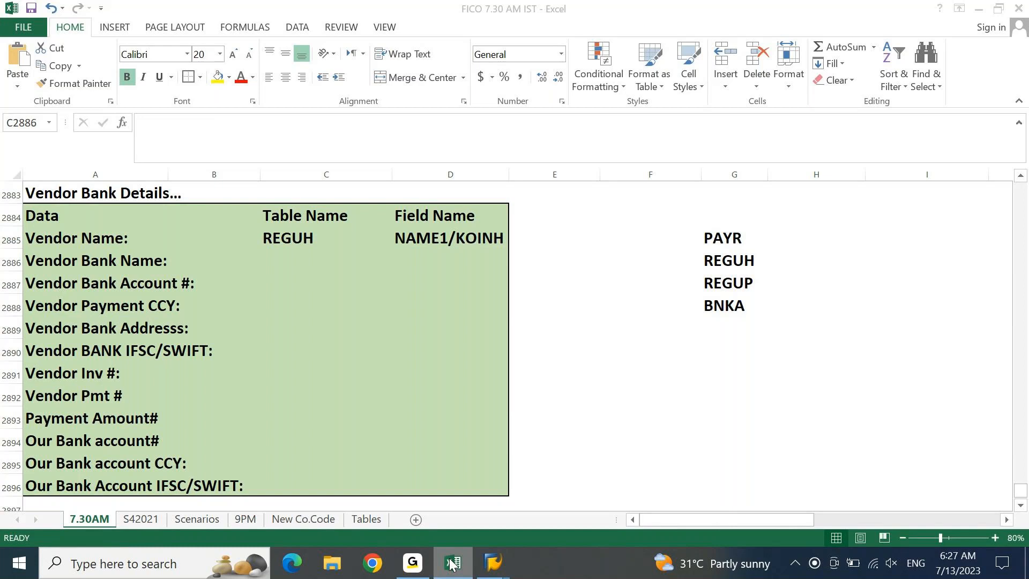
click(450, 564)
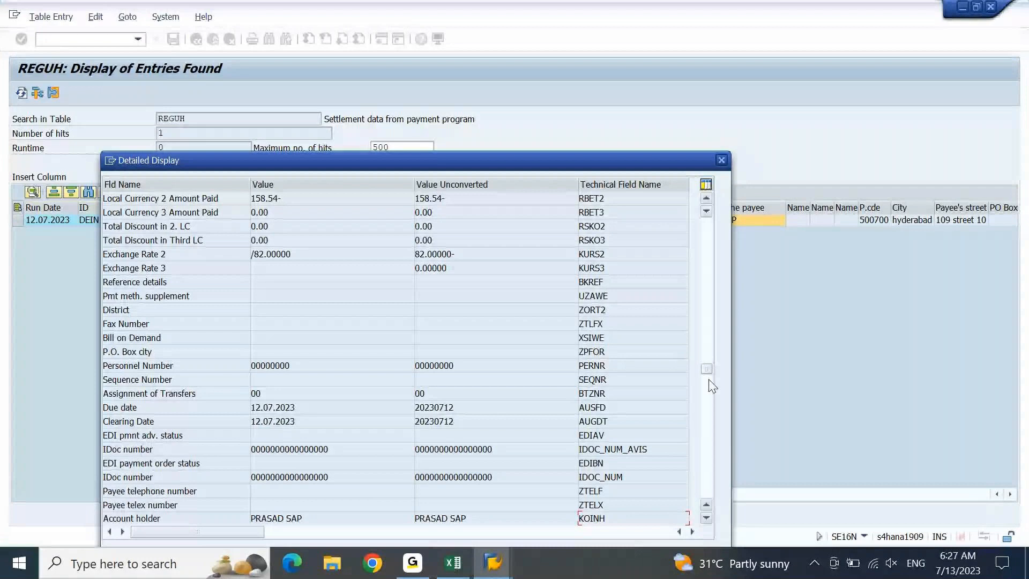
drag(709, 379, 700, 318)
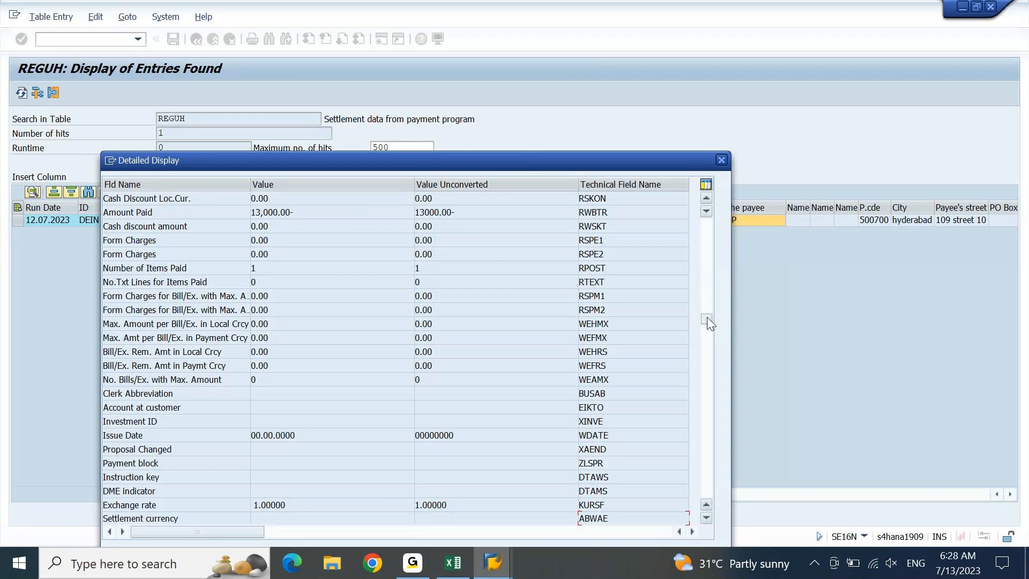
drag(708, 313, 709, 304)
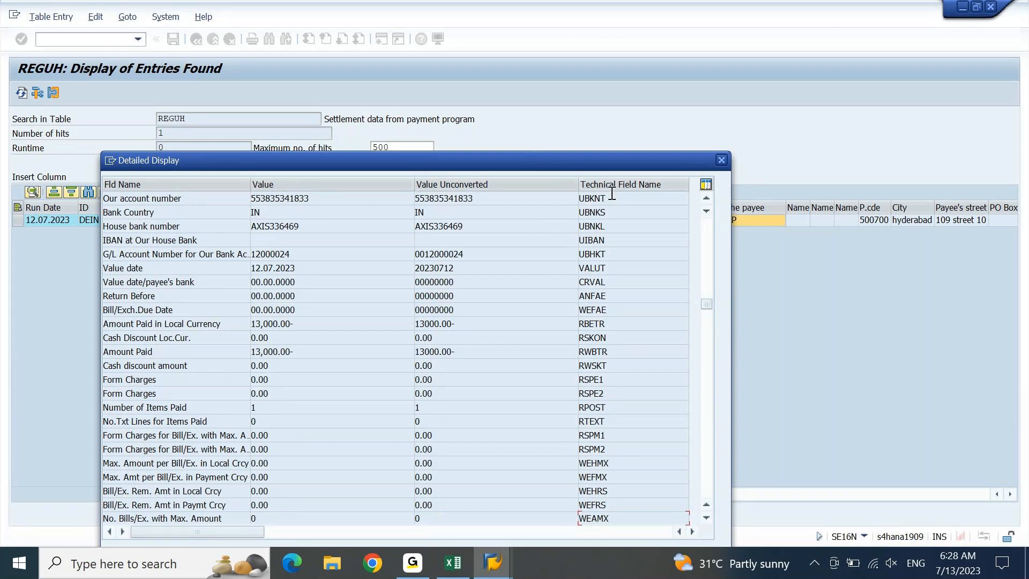
drag(611, 198, 550, 208)
key(ctrl+c)
- In Excel, fill the Our Bank account# row with the copied field name UBKNT and table name REGUH
click(454, 570)
key(Down)
key(Down)
key(Down)
key(Down)
key(Down)
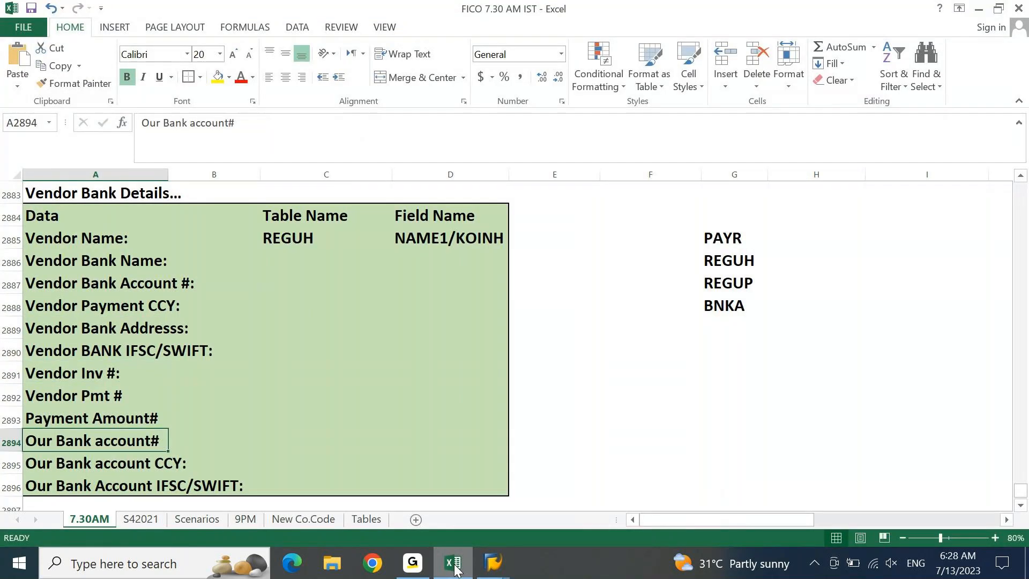
key(Right)
key(Right)
key(Right)
key(ctrl+v)
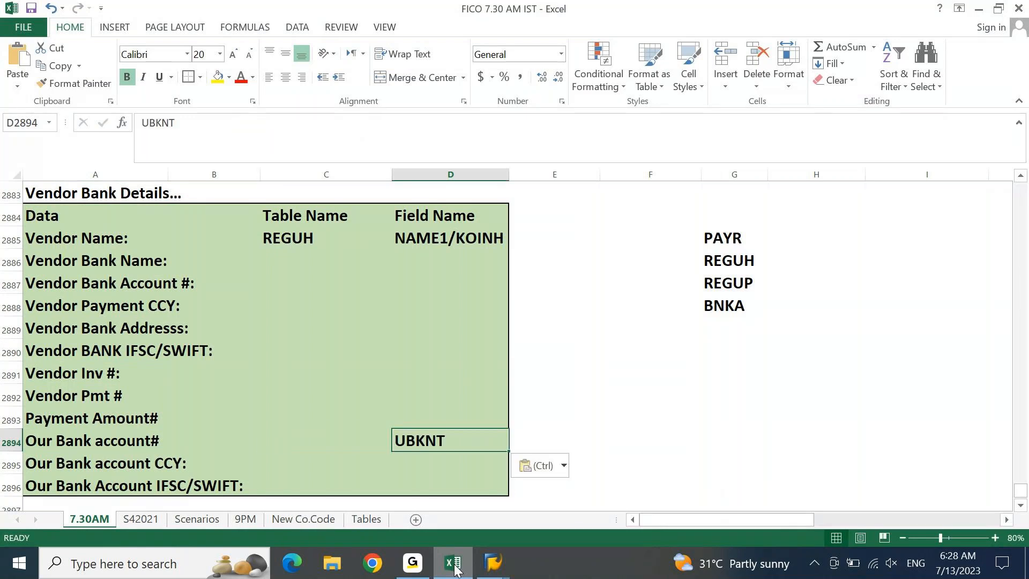
key(Left)
text(REGUH)
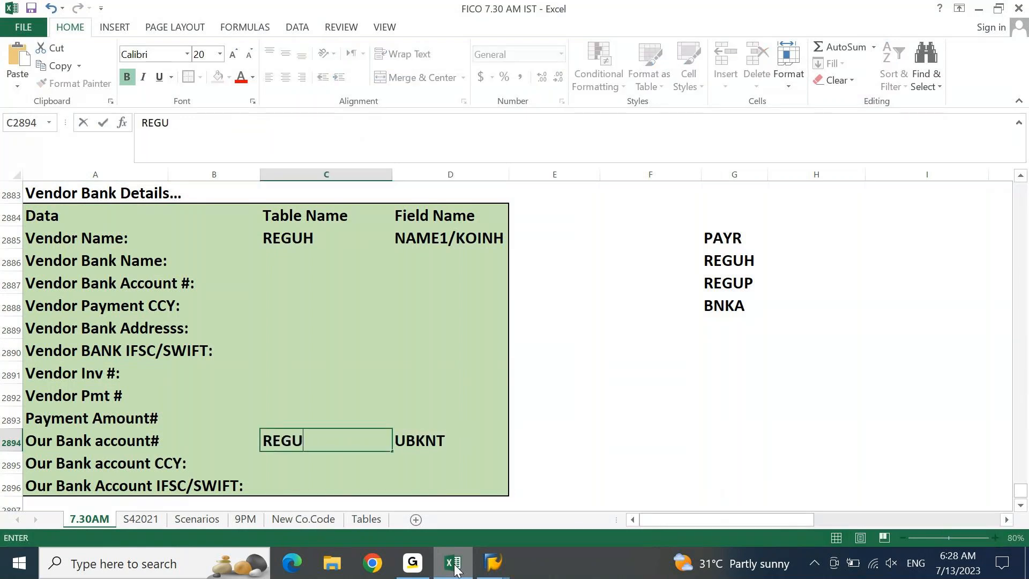
key(Return)
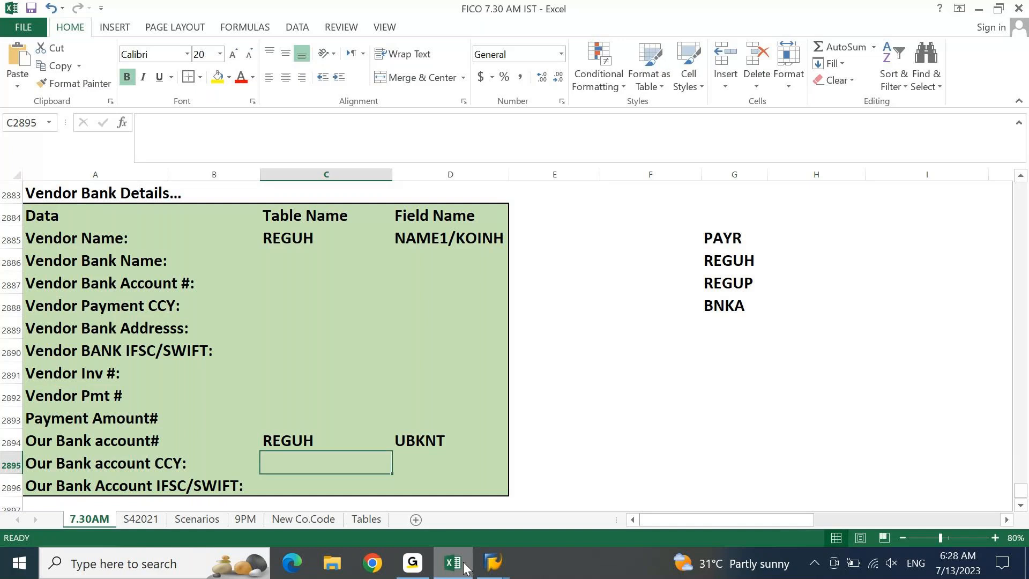
- Copy the Value date's technical field name VALUT from SAP and paste it as the Vendor Bank Account # field name in Excel
click(464, 567)
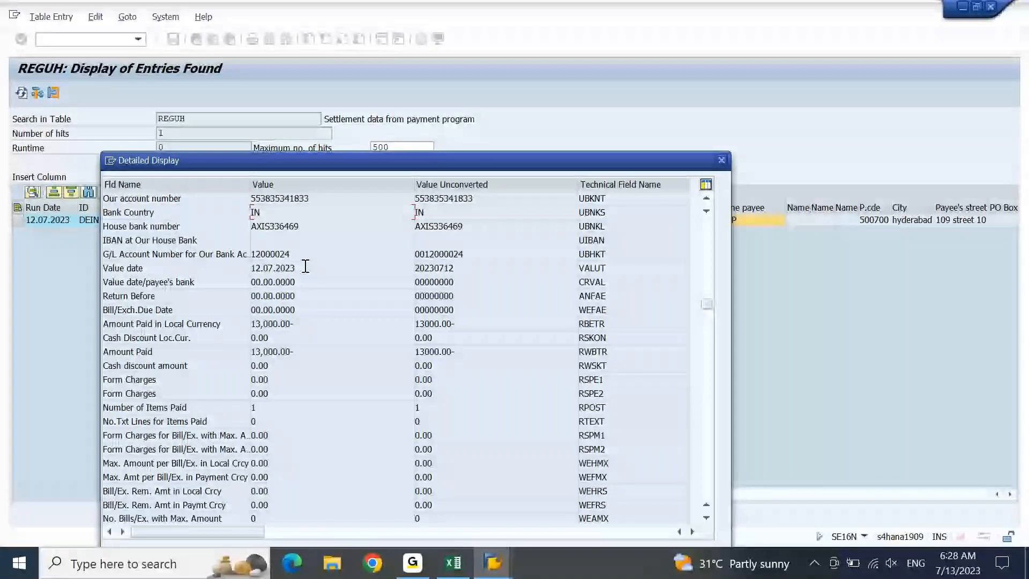
drag(608, 269, 558, 277)
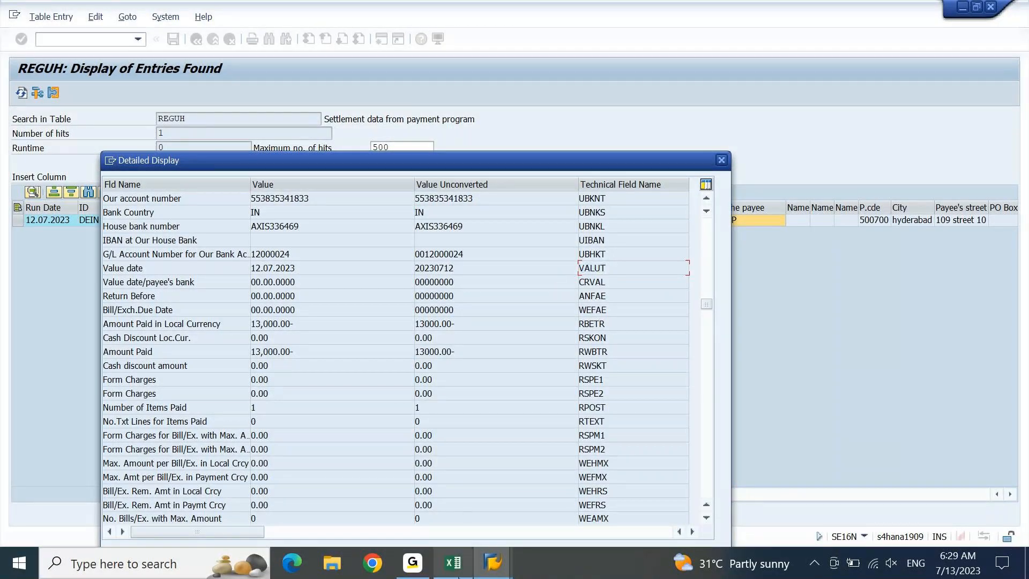
click(453, 563)
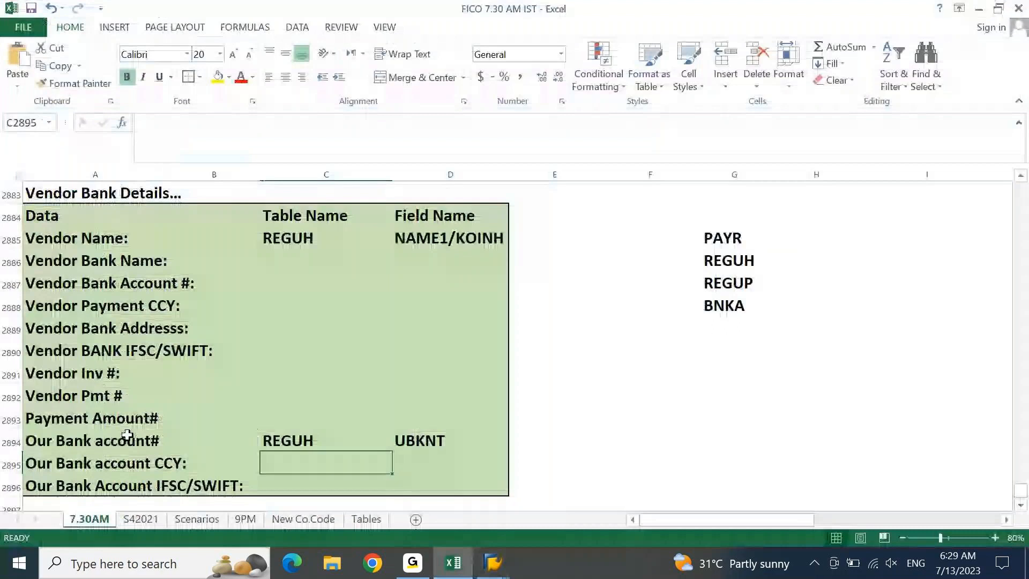
key(Up)
key(Up)
key(Up)
key(Up)
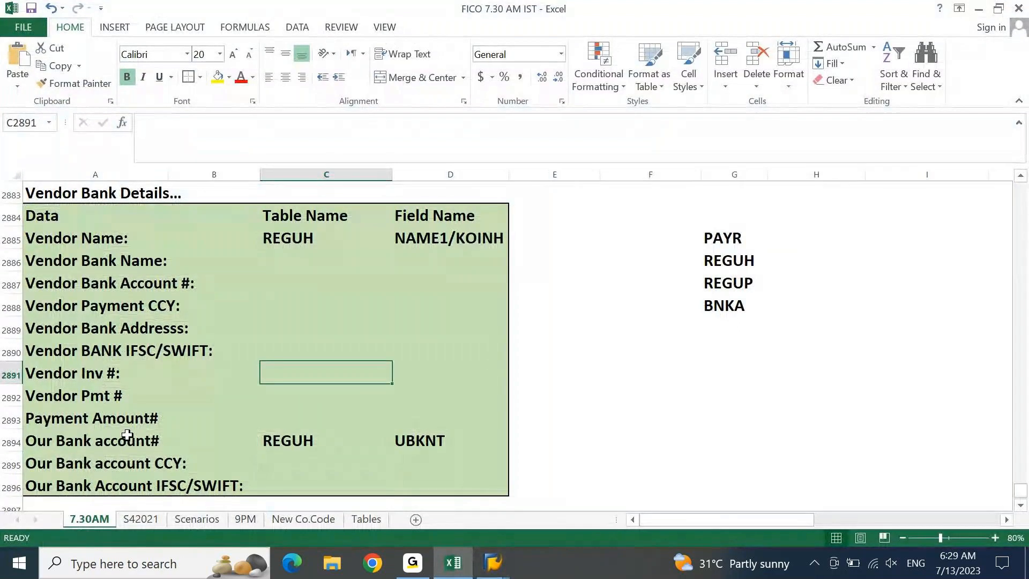
key(Up)
key(Up)
key(Up)
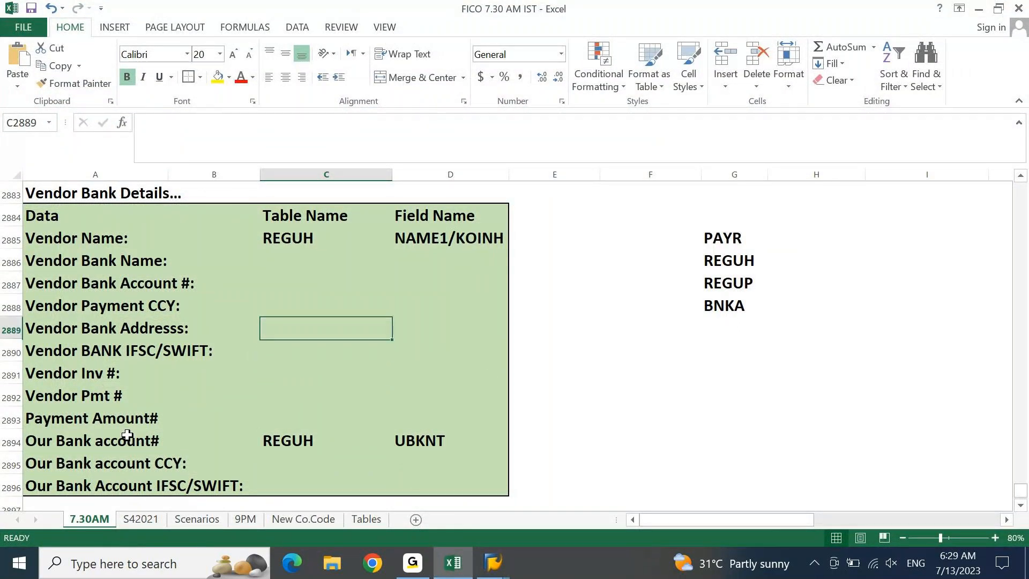
key(Right)
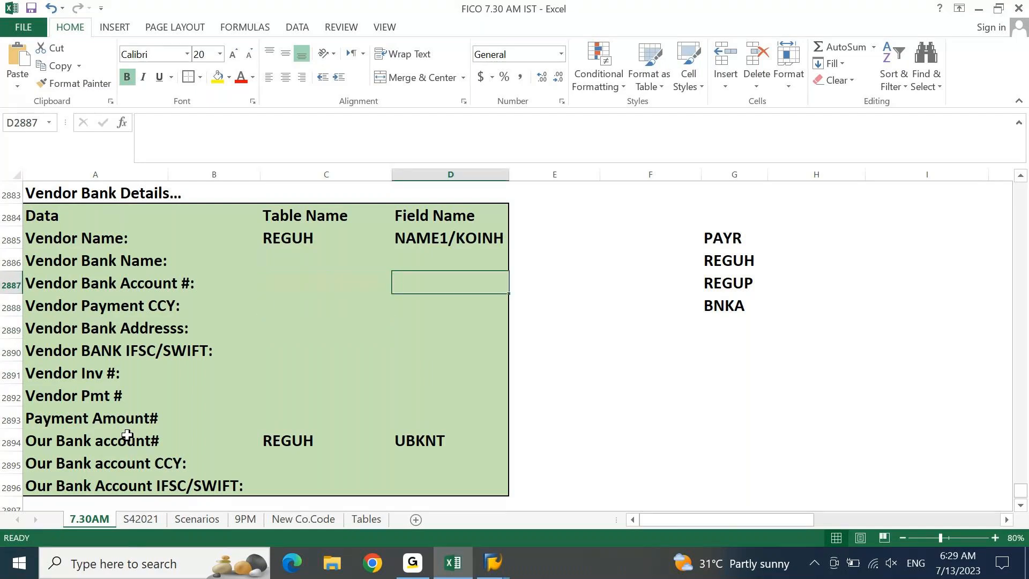
key(ctrl+v)
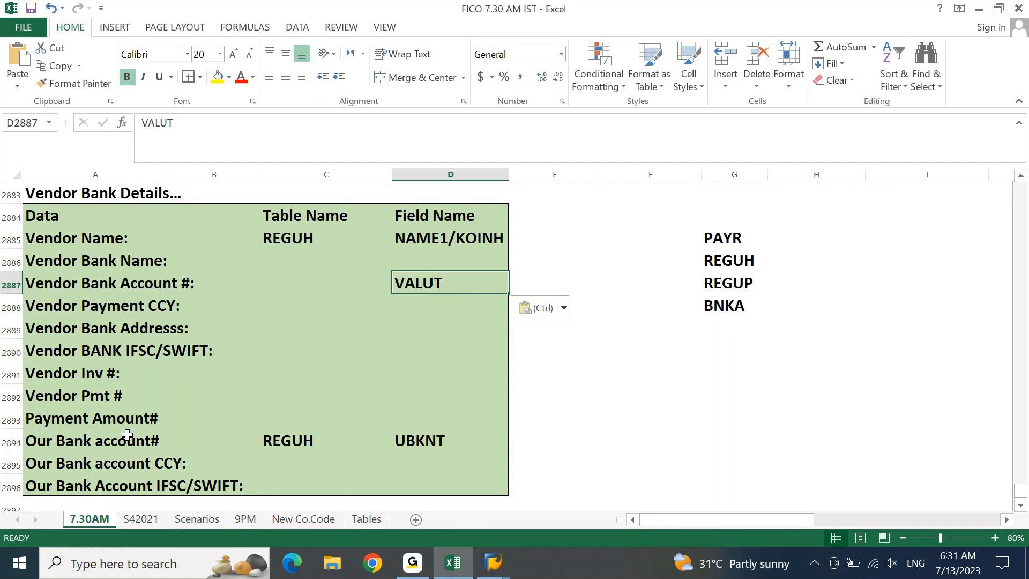
- Switch to SAP, copy the payment document number from the REGUH entry and open transaction FB02
click(504, 563)
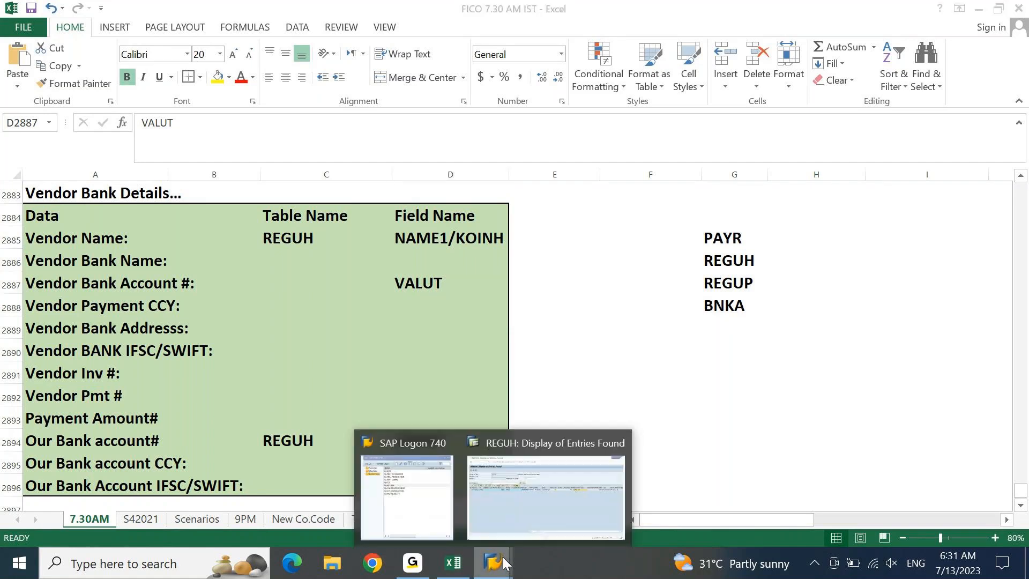
click(594, 456)
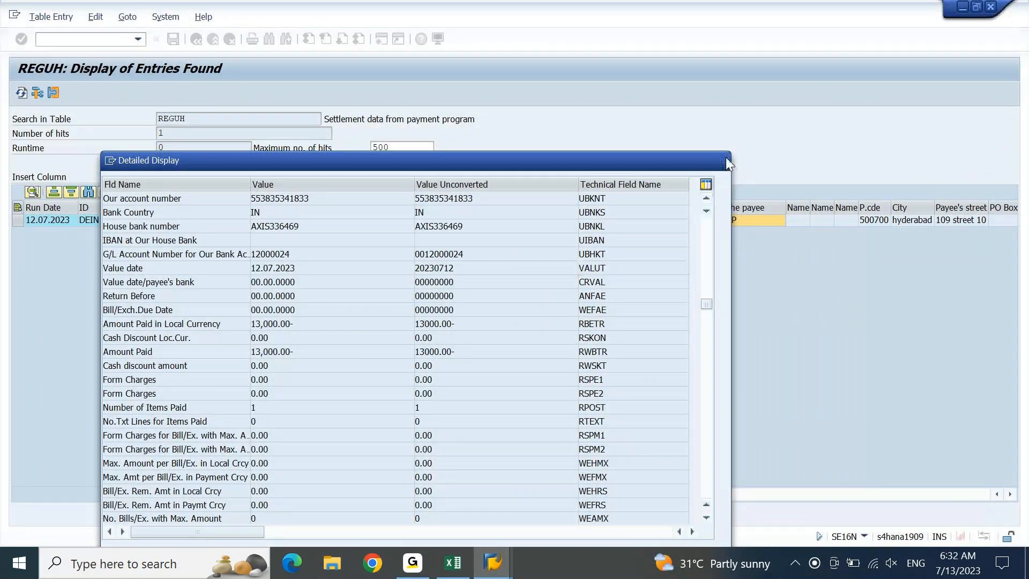
click(723, 160)
click(376, 220)
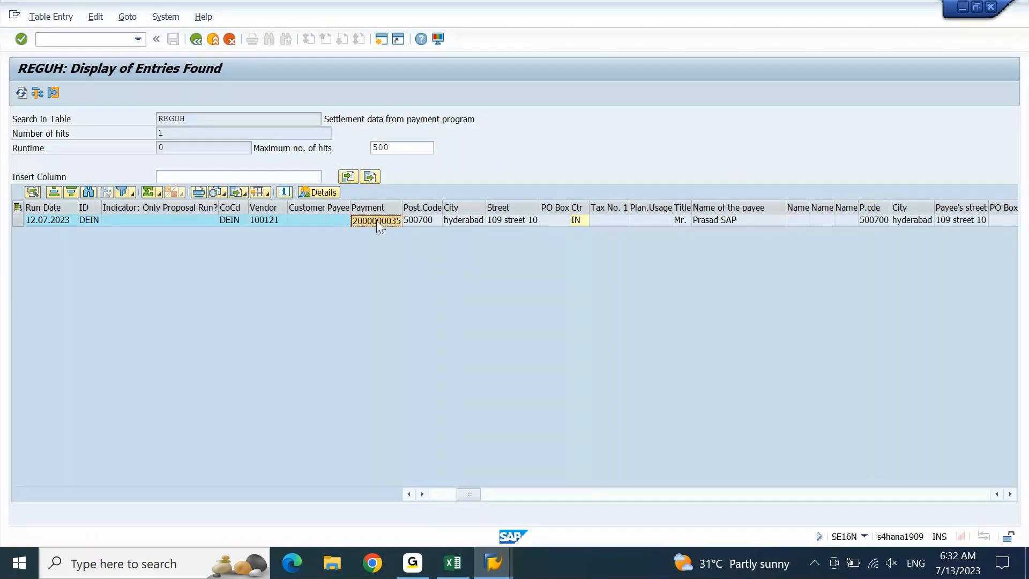
key(ctrl+n)
text(FB02)
key(Return)
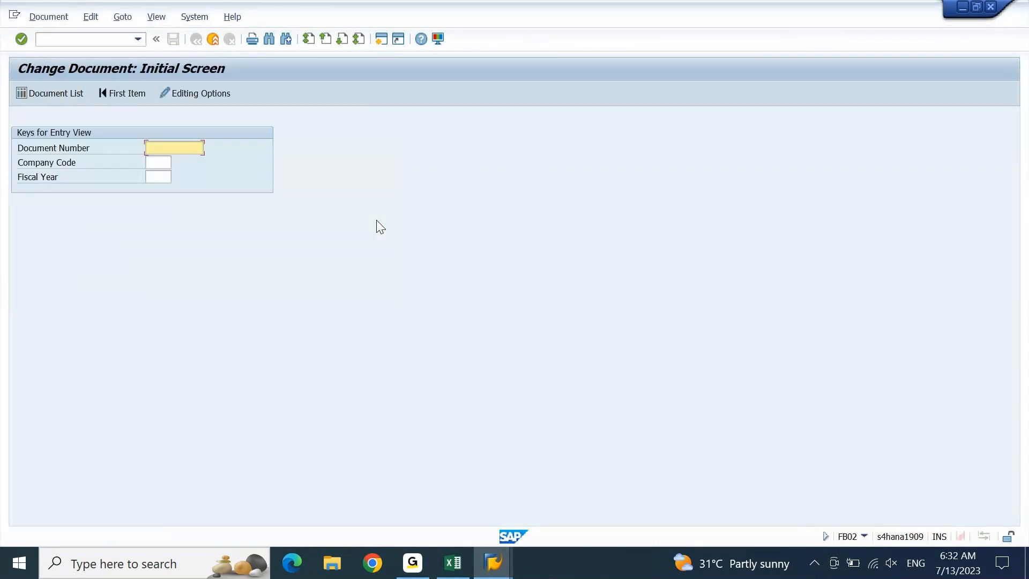
- Open the document with the copied payment document number for company code DEIN and fiscal year 2023
key(ctrl+v)
key(Tab)
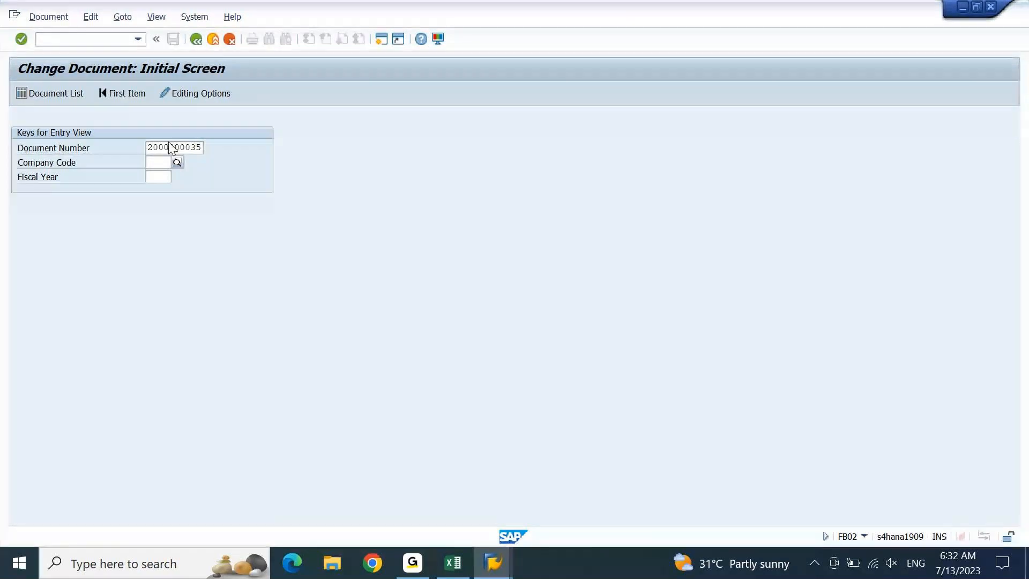
text(DEIN)
key(Return)
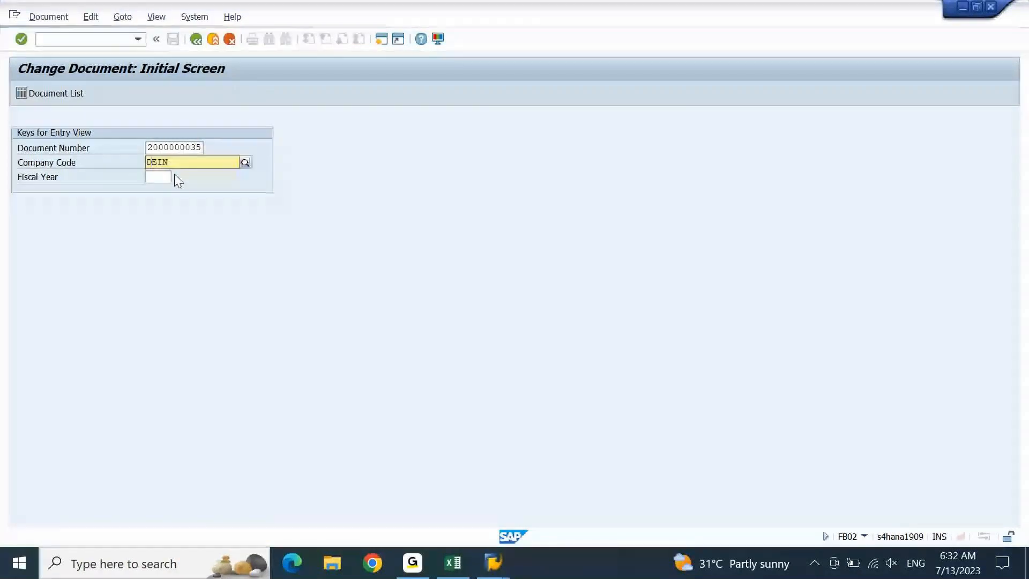
click(160, 176)
text(20)
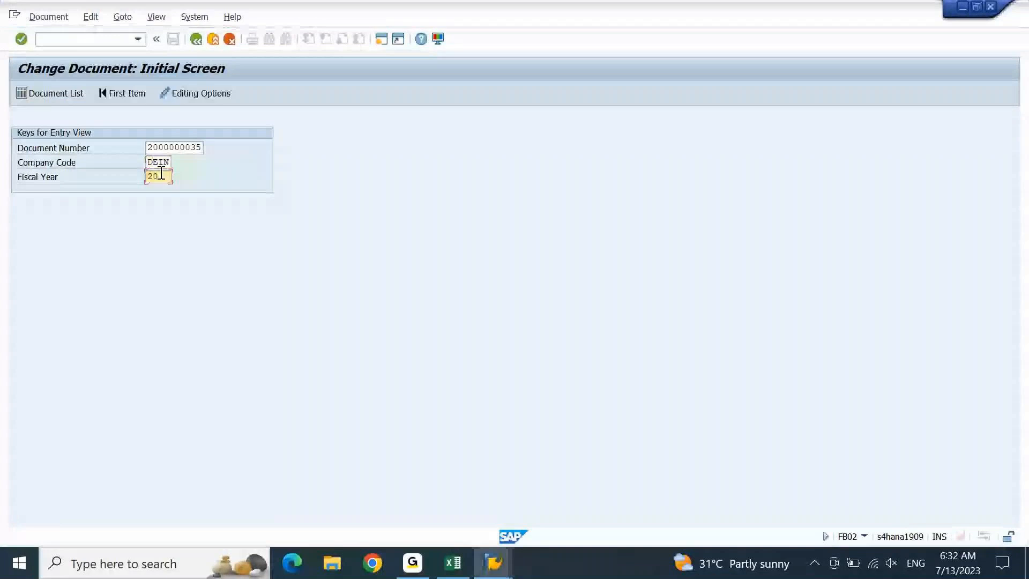
key(Return)
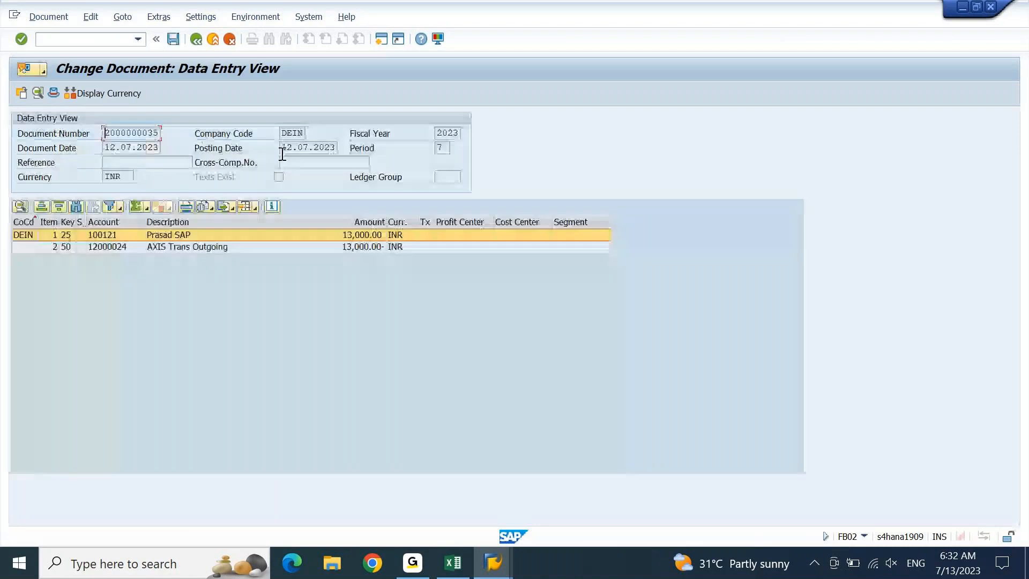
- Check the payment document's posting date and open line item 2, AXIS Trans Outgoing
drag(281, 153, 349, 161)
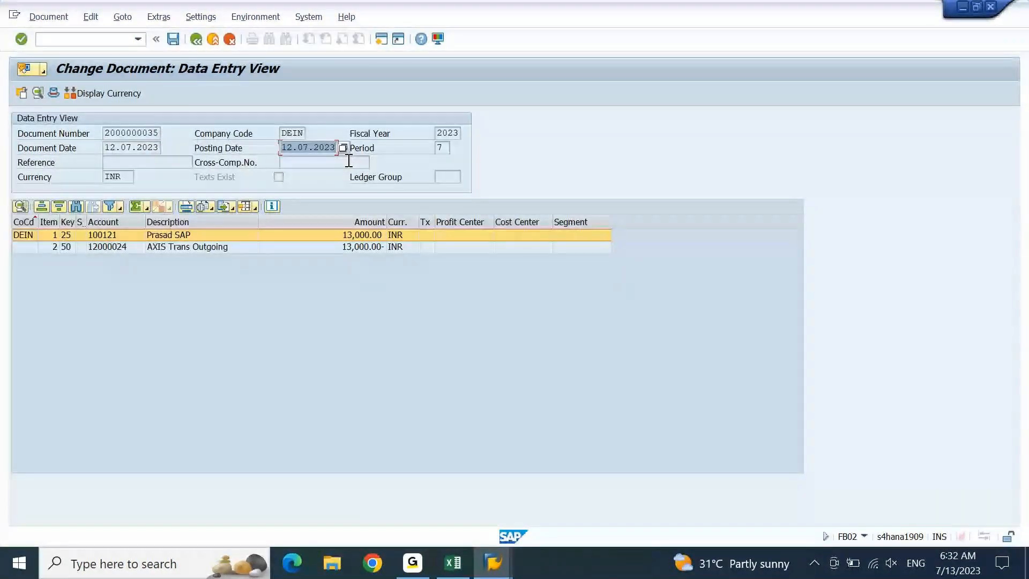
click(316, 152)
click(180, 247)
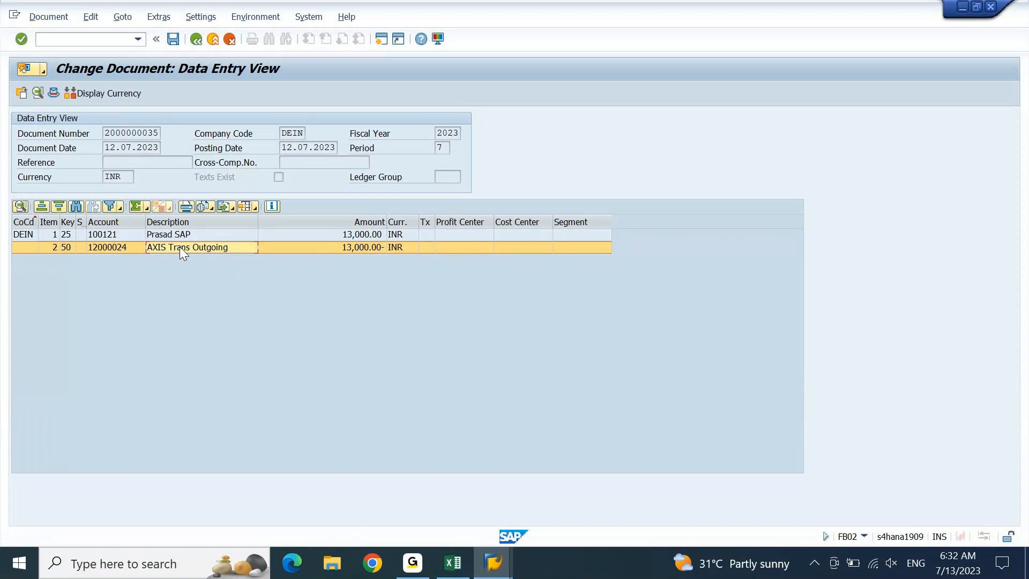
double_click(179, 246)
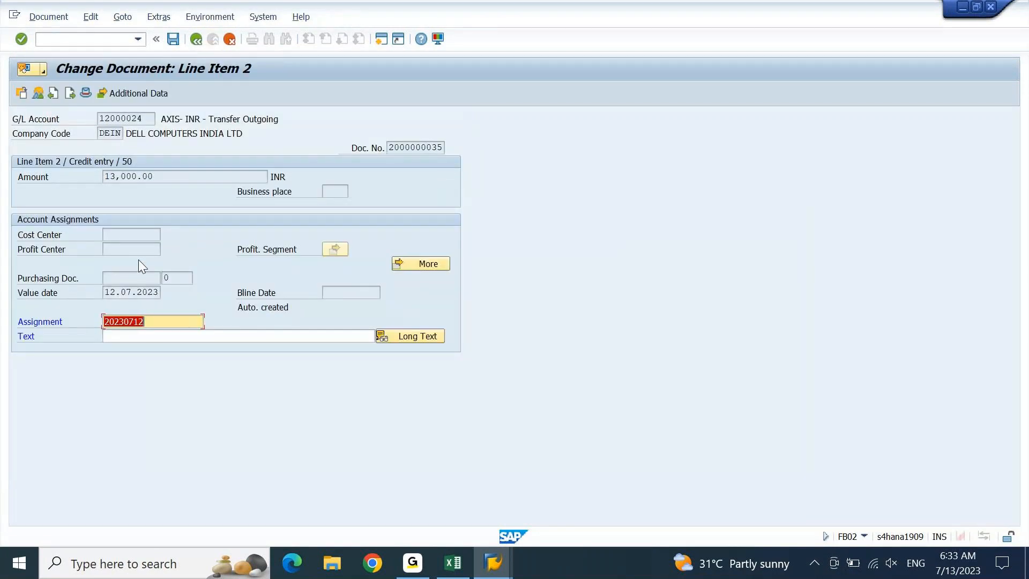
- Examine the value date of the AXIS outgoing line item and leave the document
click(105, 294)
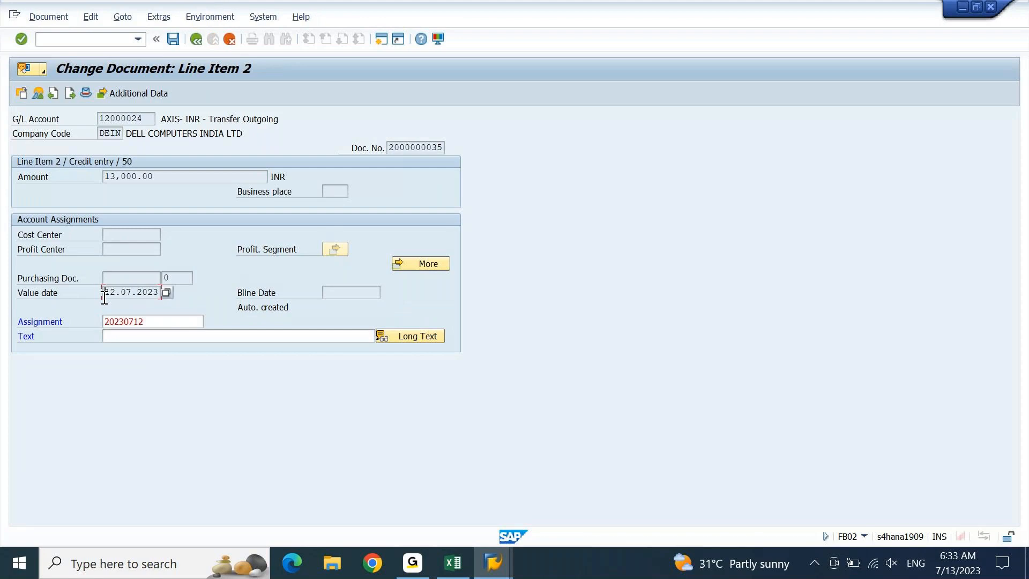
drag(105, 294, 160, 300)
click(183, 275)
click(120, 292)
drag(115, 292, 101, 300)
click(127, 296)
click(419, 566)
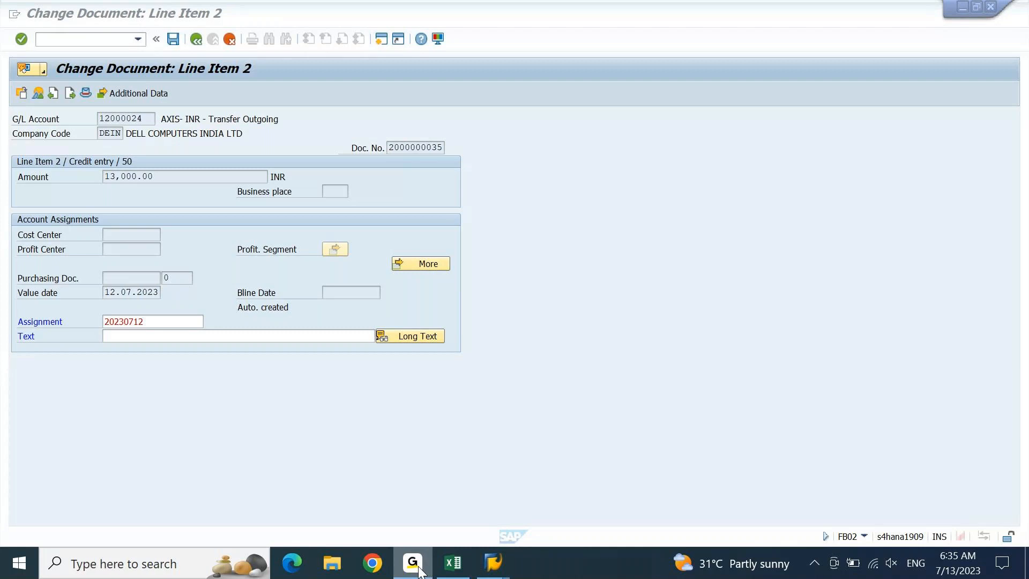
click(420, 571)
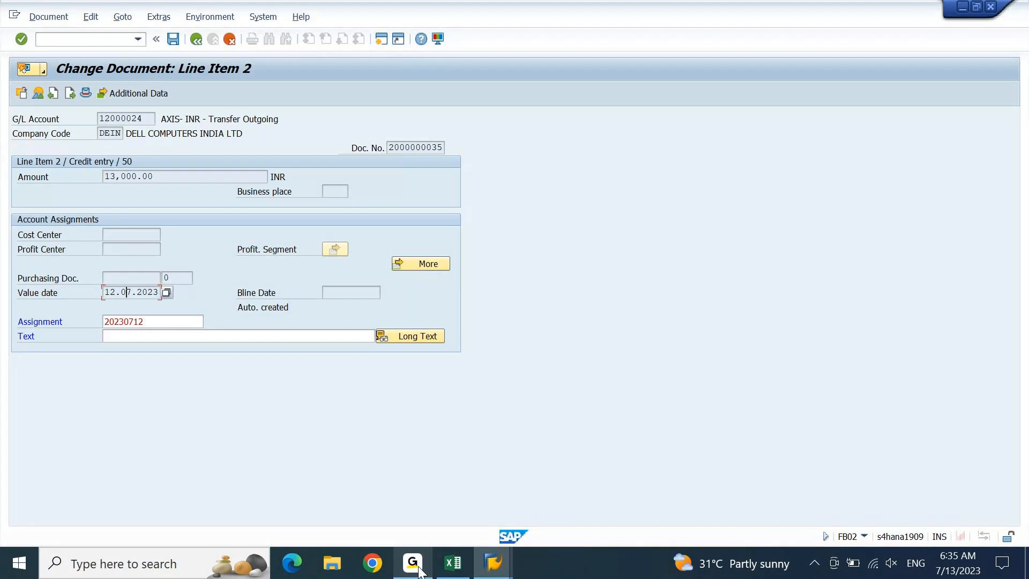
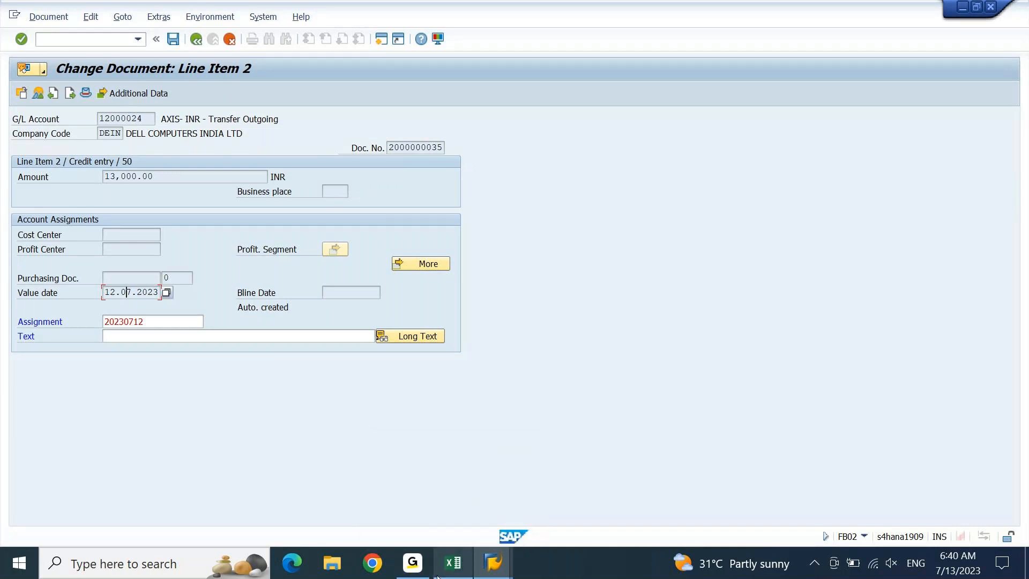
key(F3)
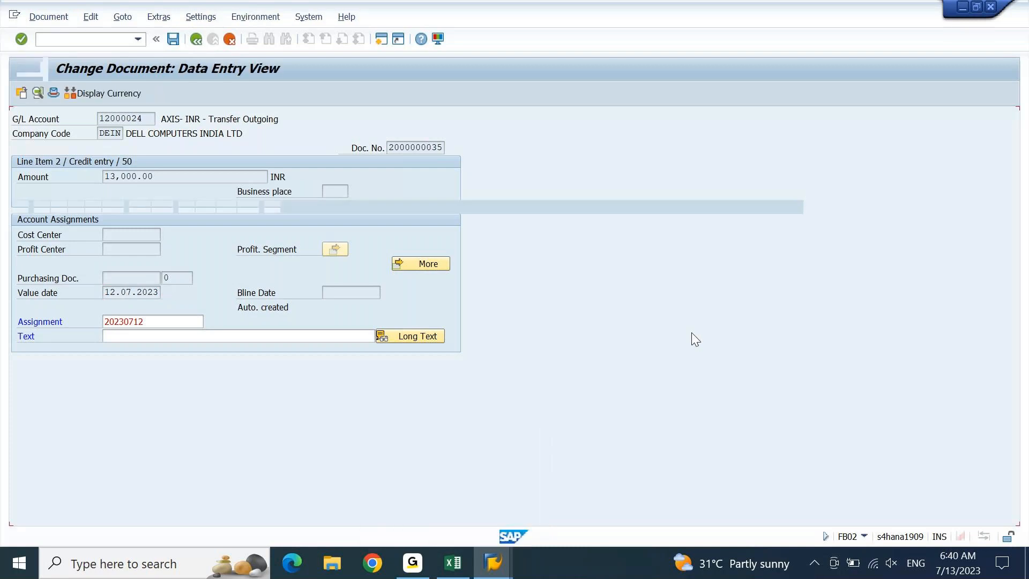
key(F3)
key(F3)
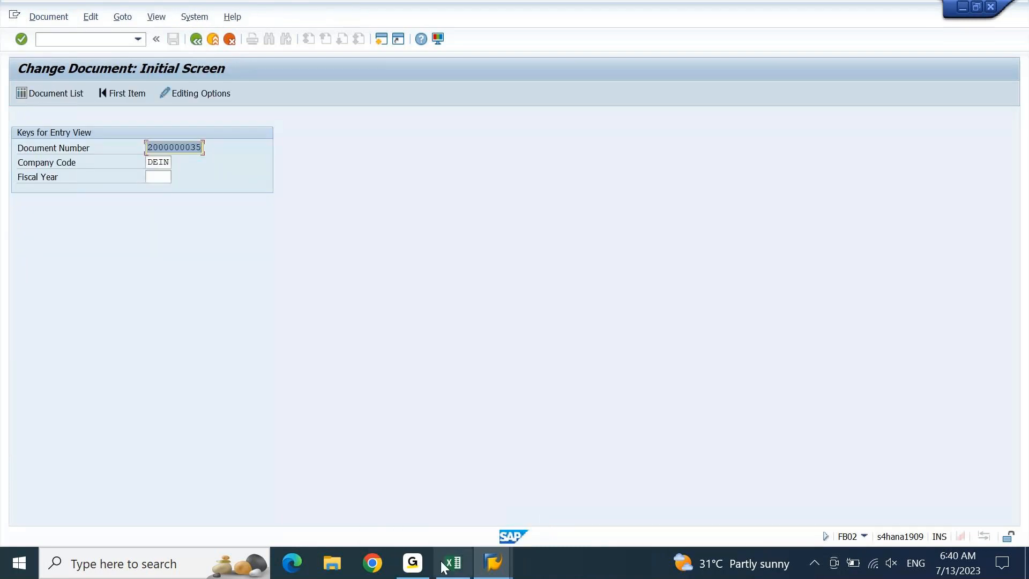
- In Excel, insert a row above Vendor Payment CCY and fill it with the Vendor Bank Account # label from the row above
click(453, 563)
key(Home)
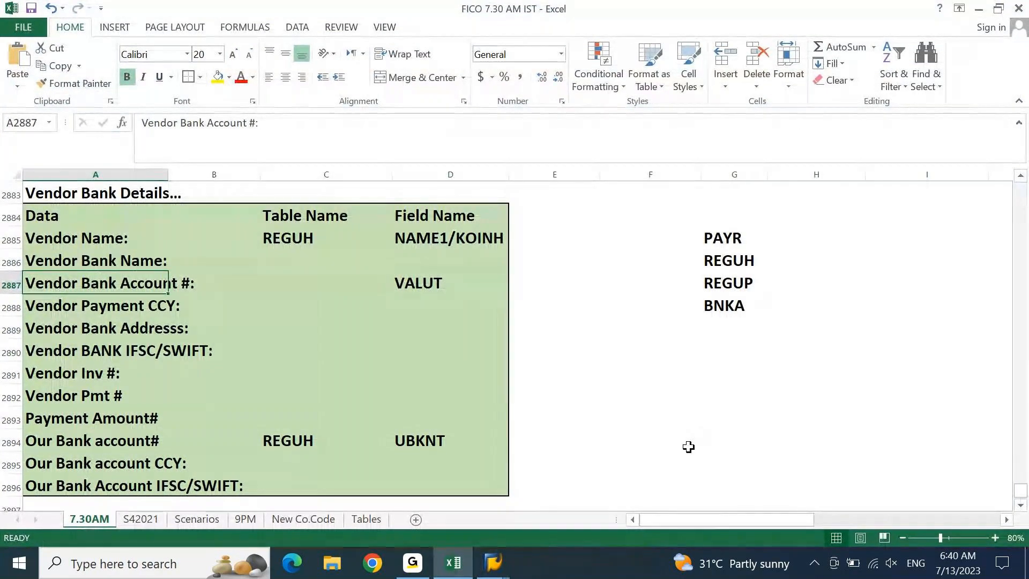
key(Right)
key(Down)
key(Home)
key(shift+space)
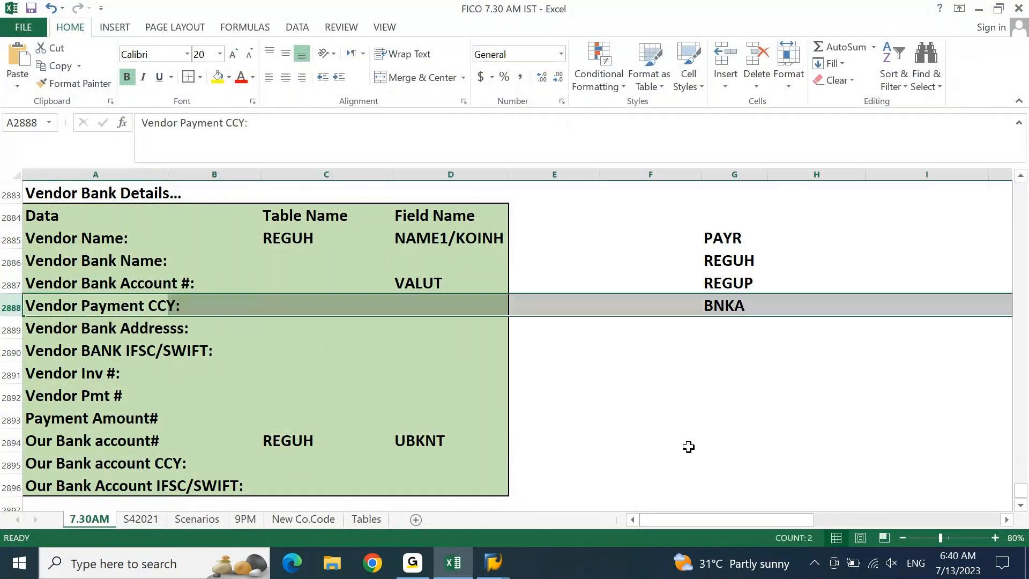
key(ctrl+shift+plus)
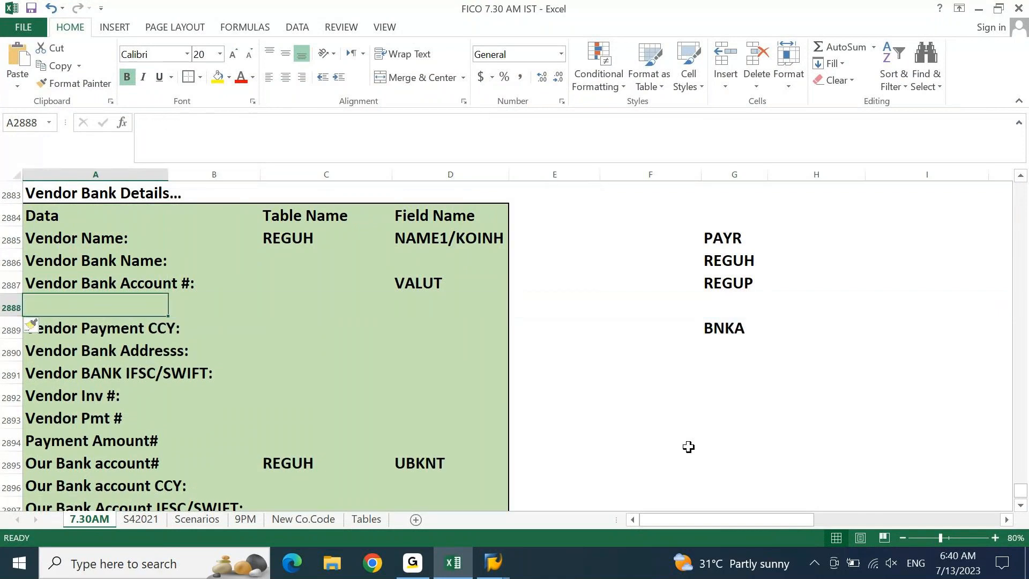
key(ctrl+c)
key(ctrl+d)
key(Up)
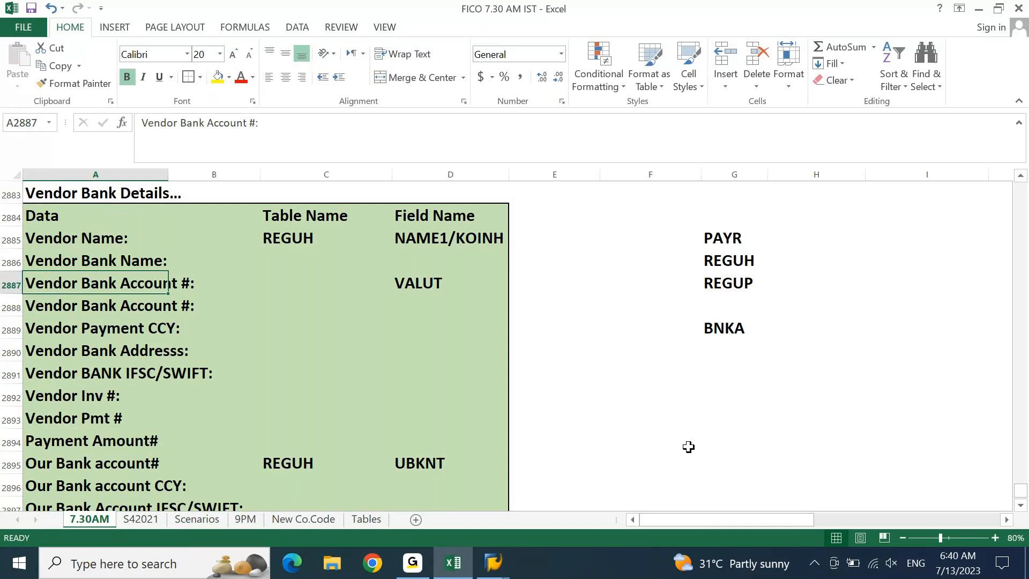
- Relabel the row holding field name VALUT as Value Date and enter REGUH as its table name
text(Value Da)
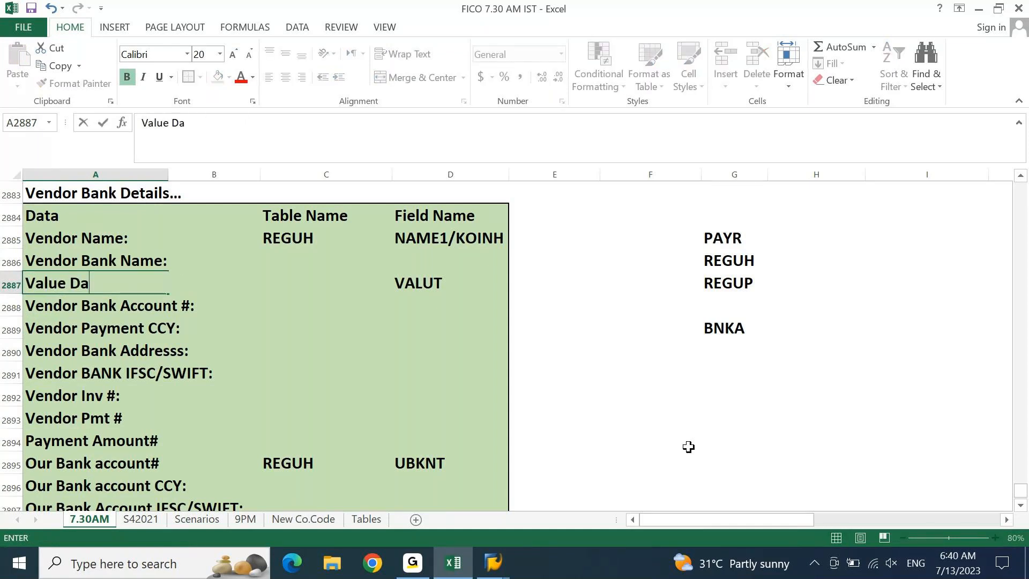
text(te)
key(Tab)
key(Tab)
text(RE)
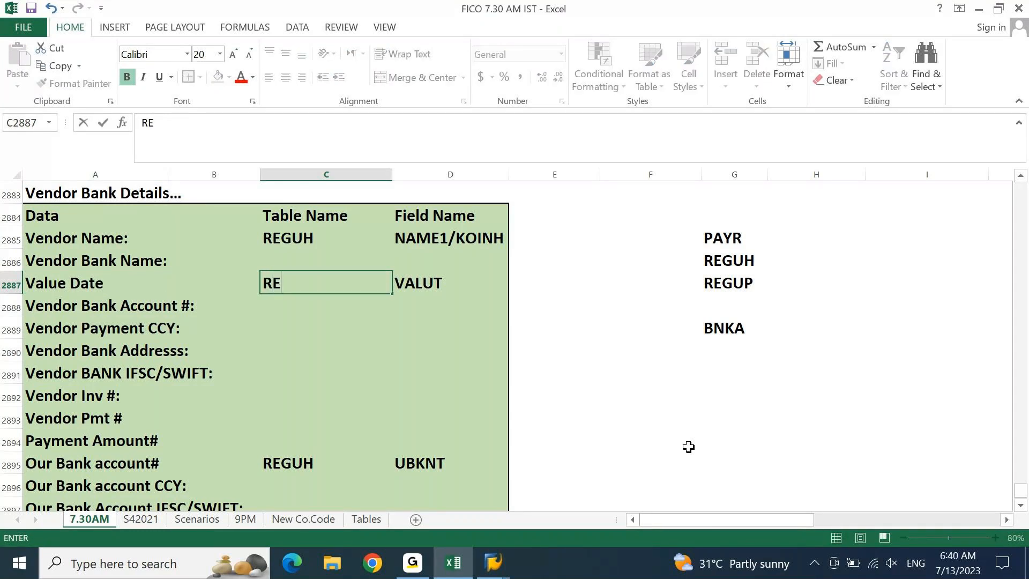
text(GUH)
key(Return)
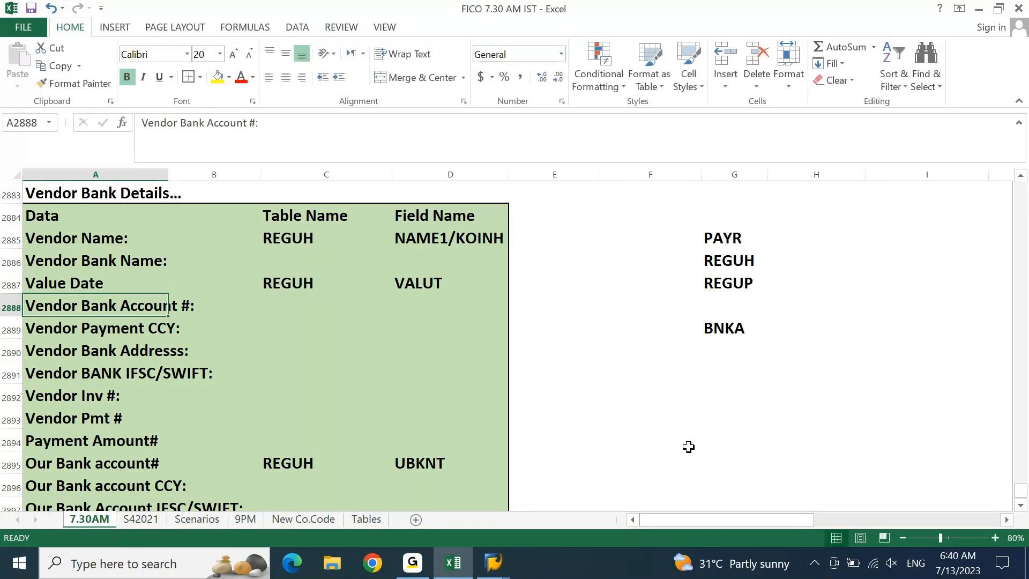
- Return to the REGUH results in SAP and open the detailed display of the payment entry
key(Up)
key(Right)
key(Right)
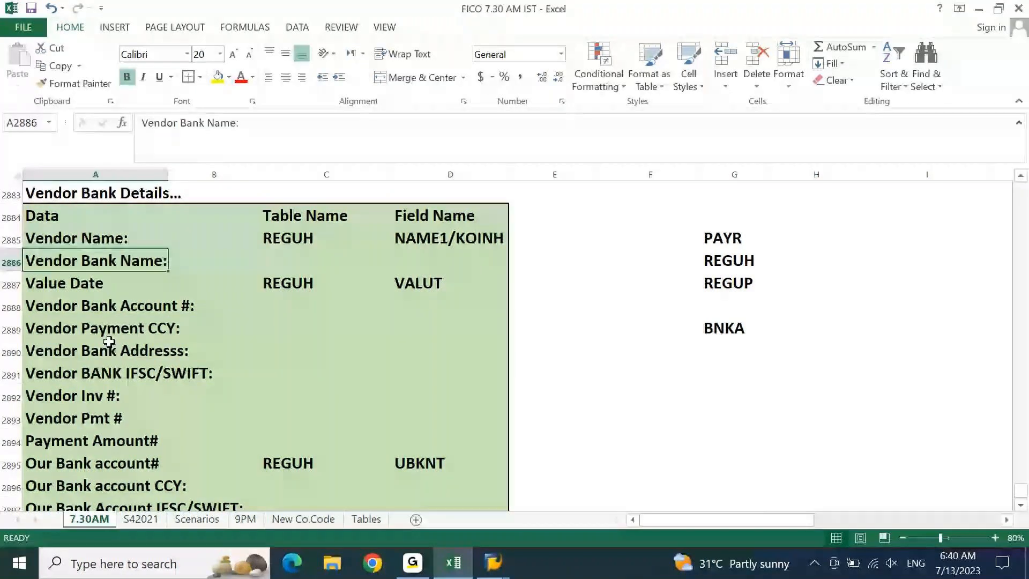
key(alt+Tab)
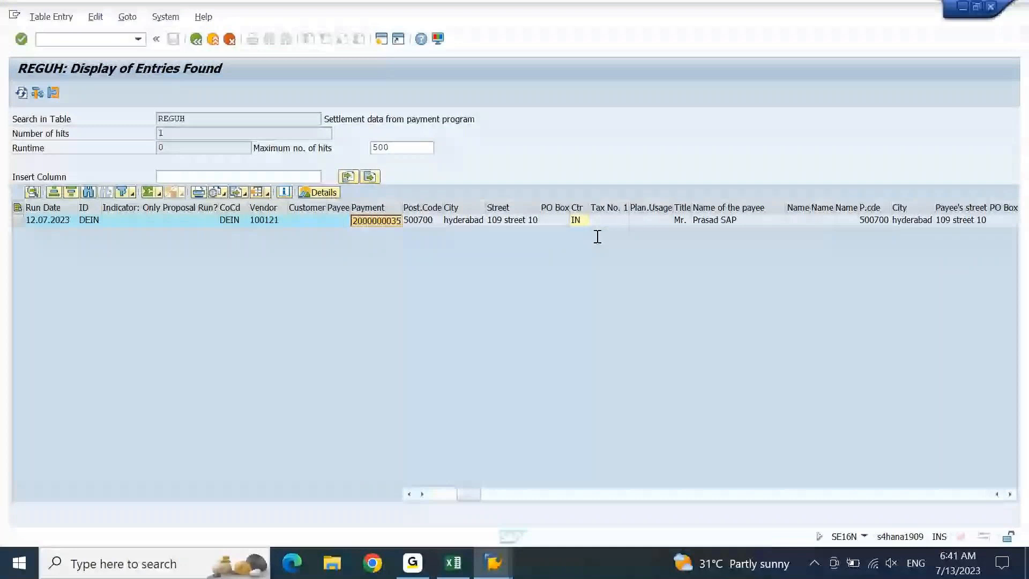
click(440, 217)
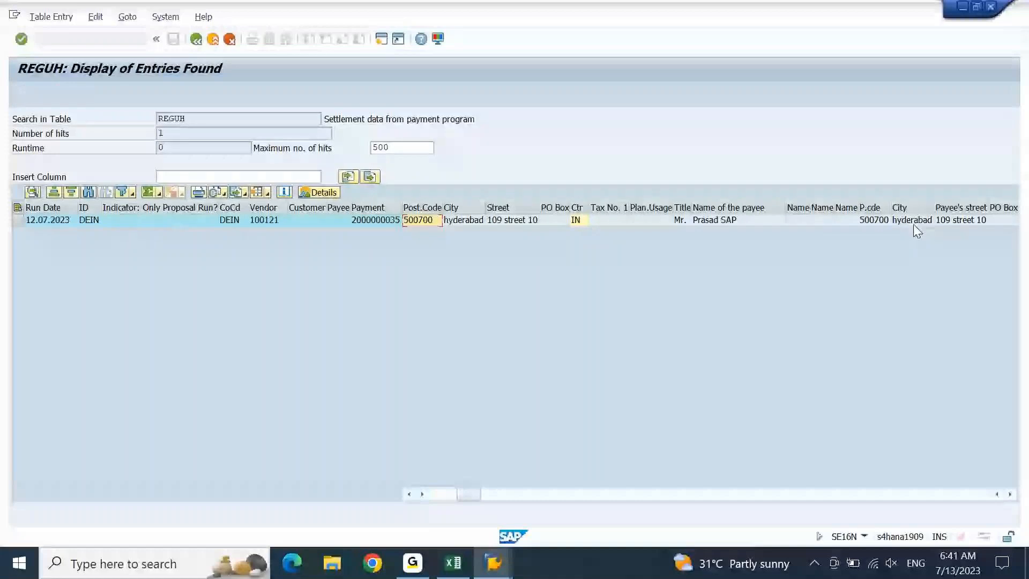
click(915, 224)
double_click(915, 224)
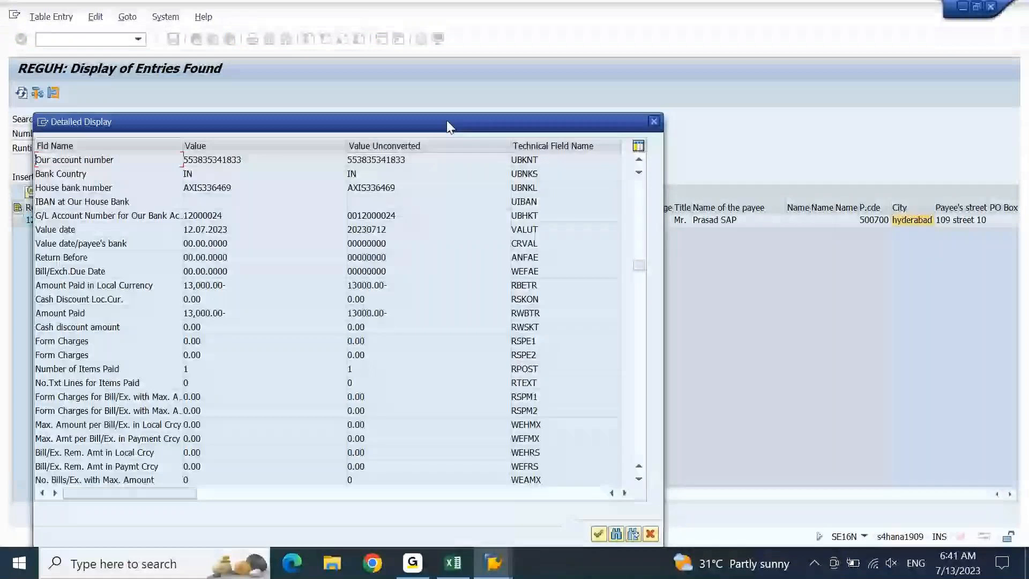
drag(447, 122, 438, 79)
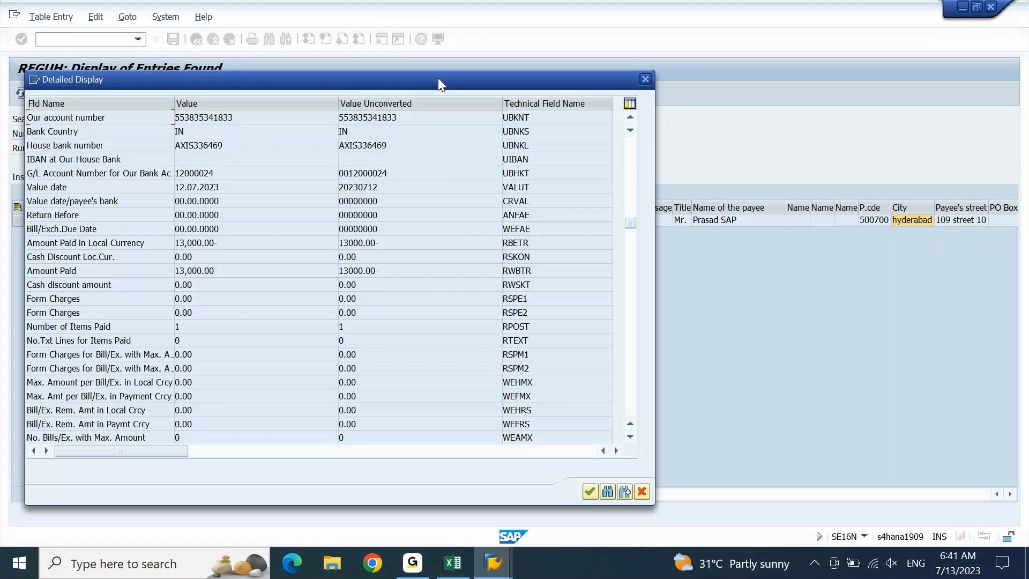
- Find the bank key of the payee's bank in the detailed display and copy its technical field name ZBNKY
key(Page_Down)
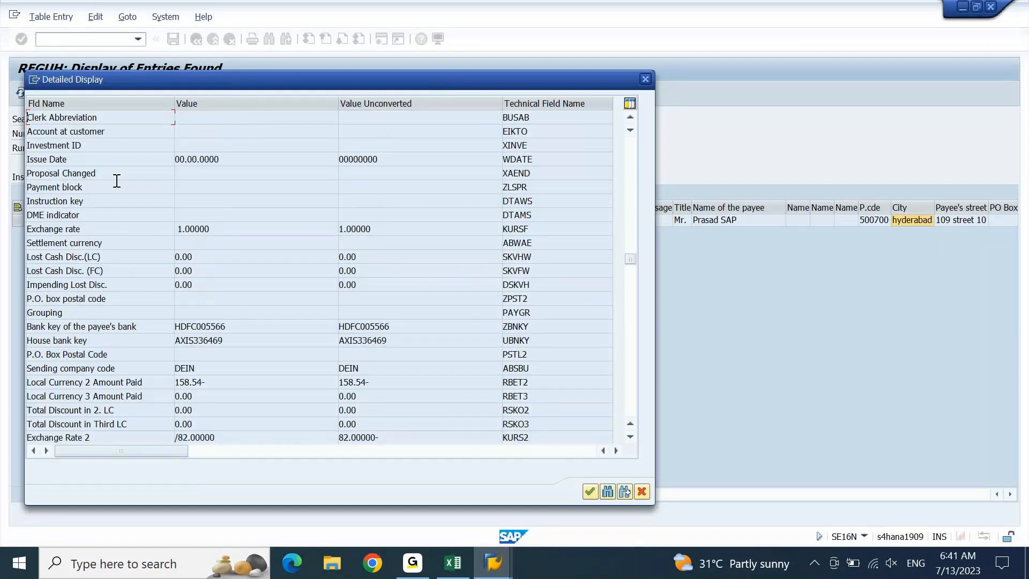
double_click(397, 344)
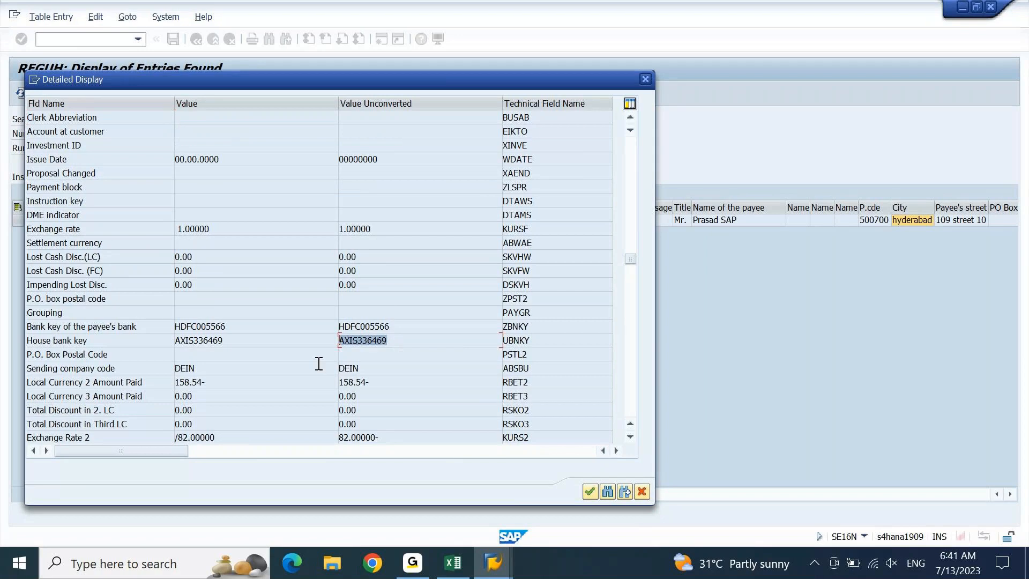
click(252, 331)
double_click(409, 328)
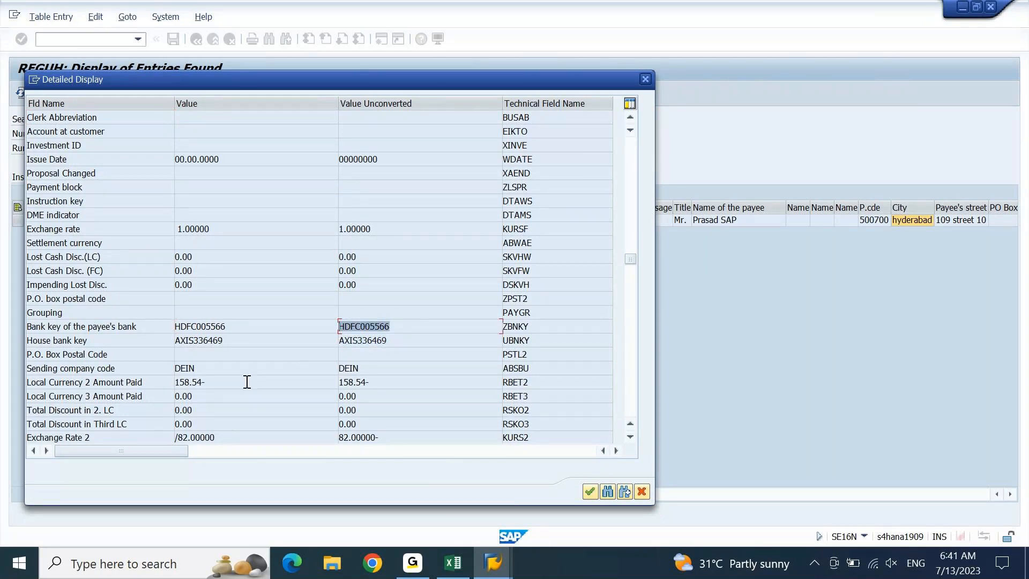
click(546, 326)
double_click(547, 326)
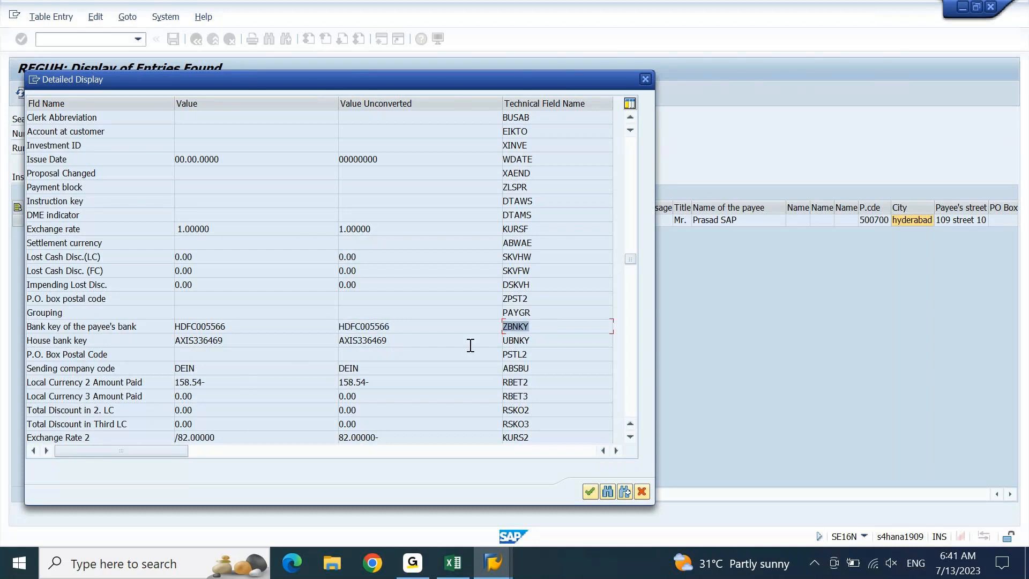
key(ctrl+c)
- Switch to Excel and select the Field Name cell of the Vendor BANK IFSC/SWIFT row
click(452, 561)
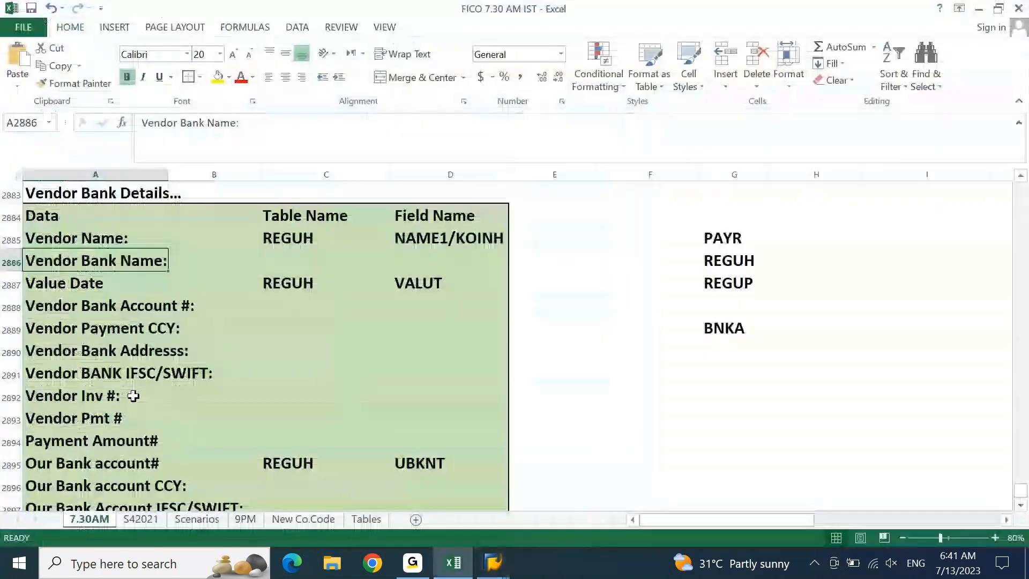
click(69, 379)
key(Right)
key(Right)
key(Right)
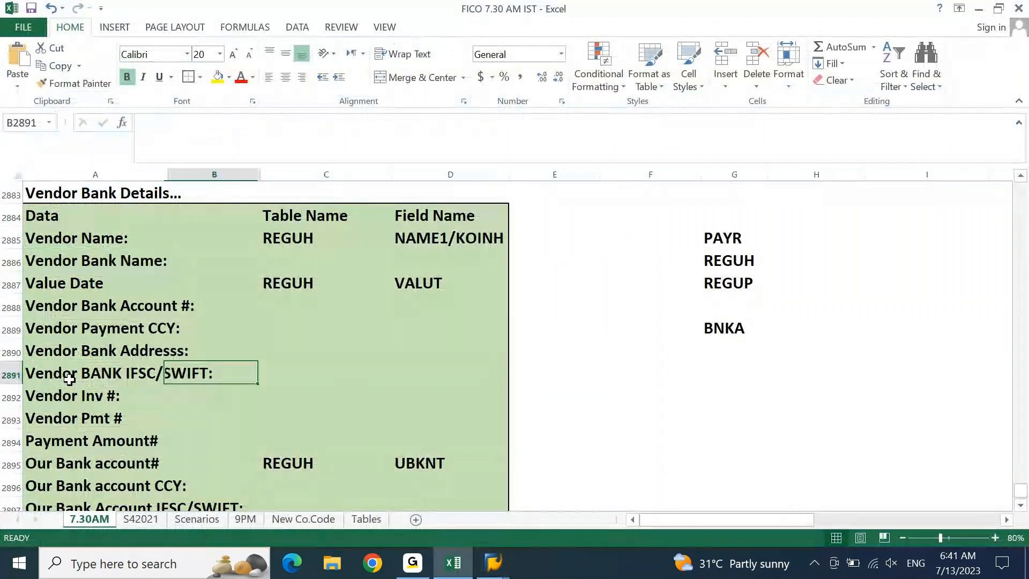
- Fill in the Vendor BANK IFSC/SWIFT row with table name REGUH and field name ZBNKY
key(ctrl+v)
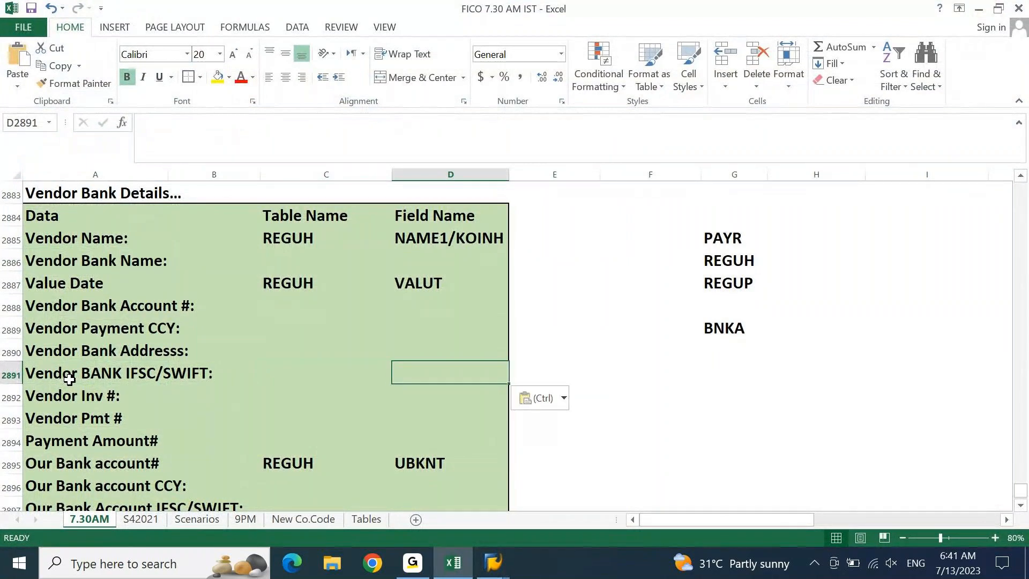
key(Left)
text(REGUH)
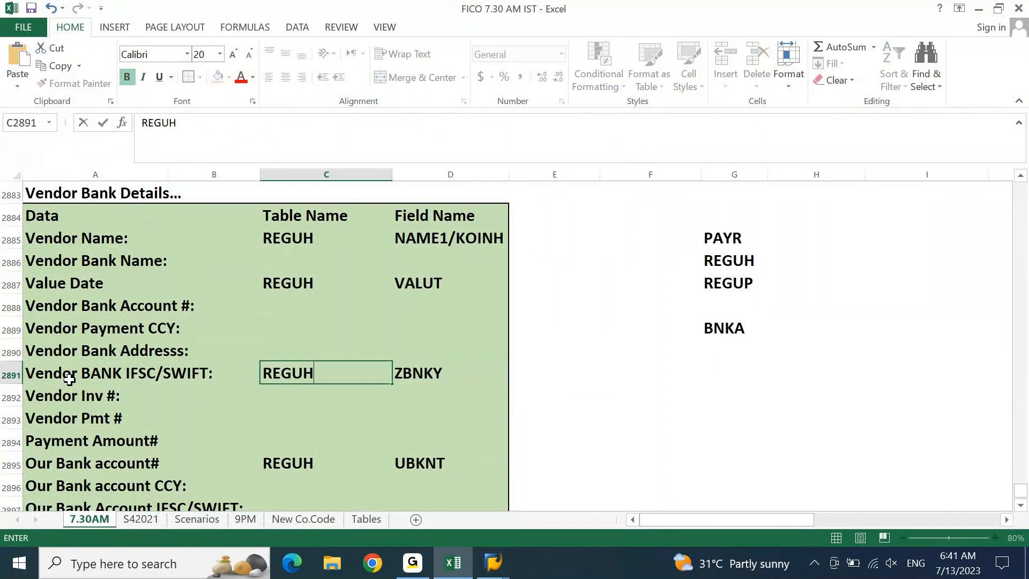
key(Return)
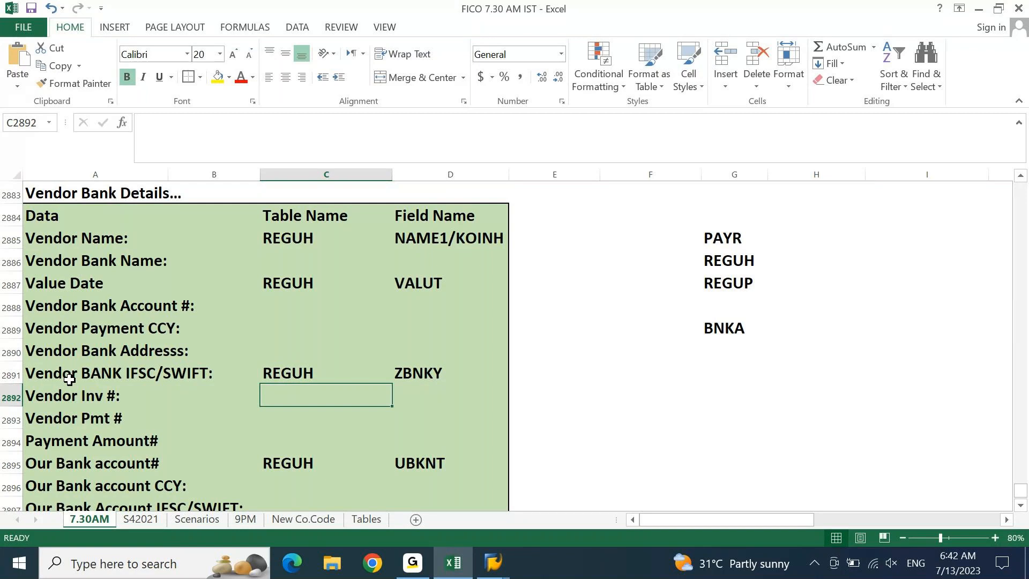
- Switch to SAP and examine the house bank key and the remaining fields in the detailed display of the REGUH entry
click(451, 563)
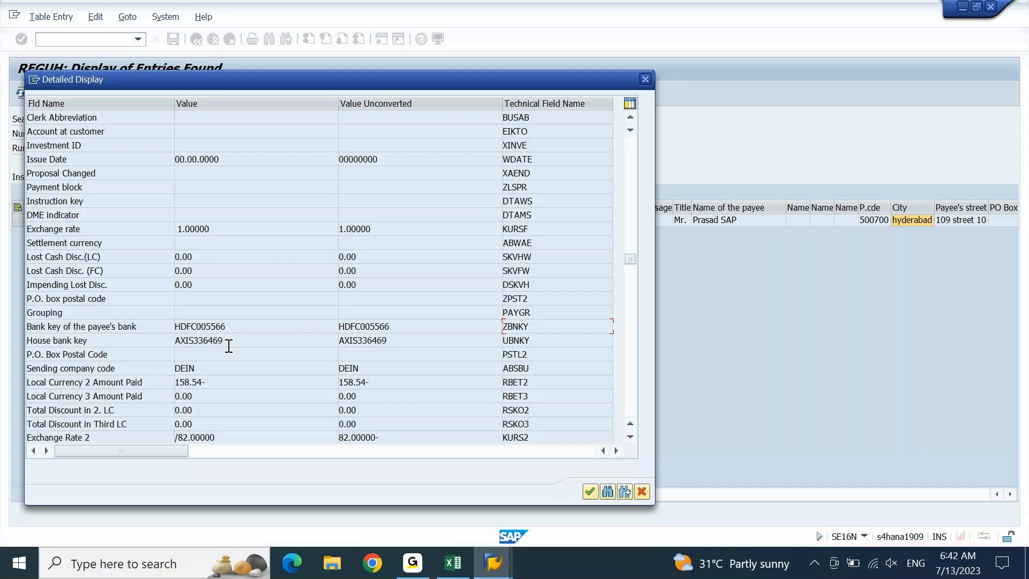
click(229, 346)
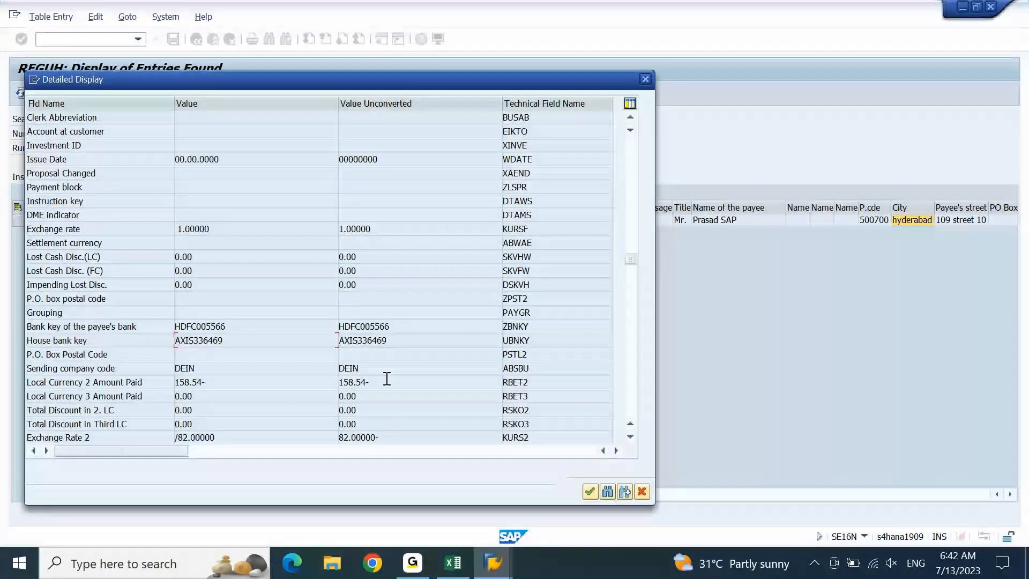
click(384, 437)
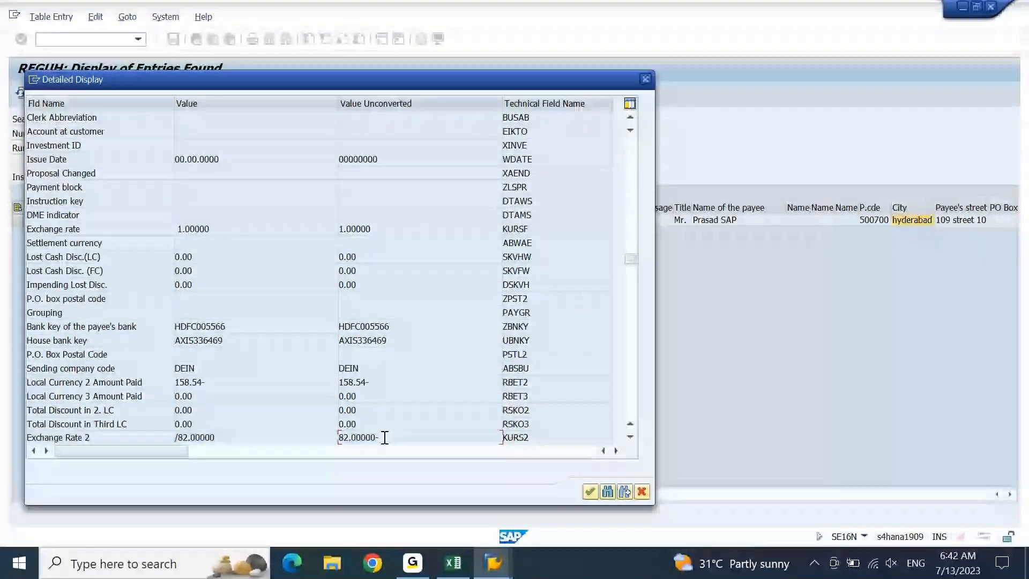
scroll(340, 292, down, 8)
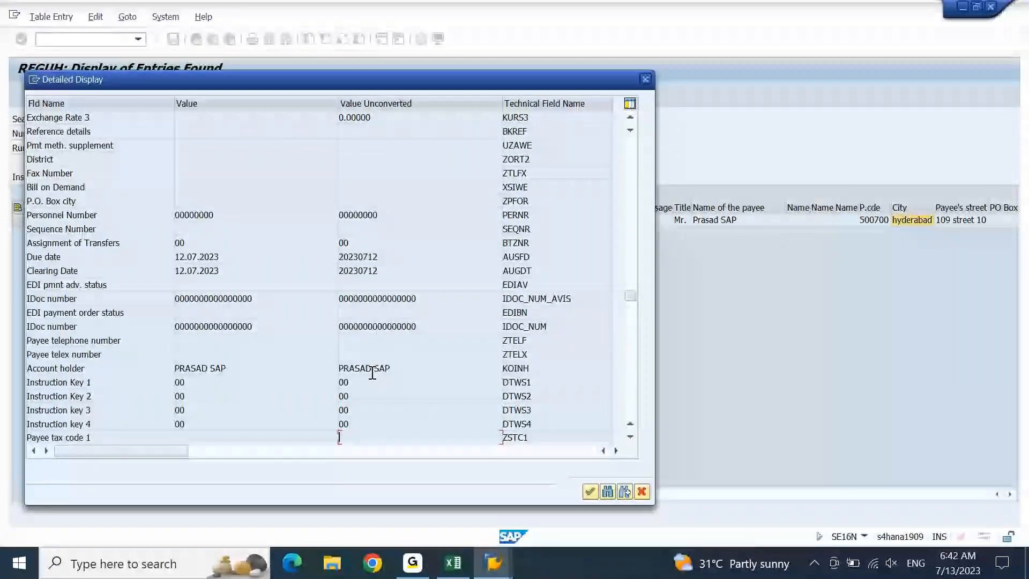
scroll(372, 373, down, 5)
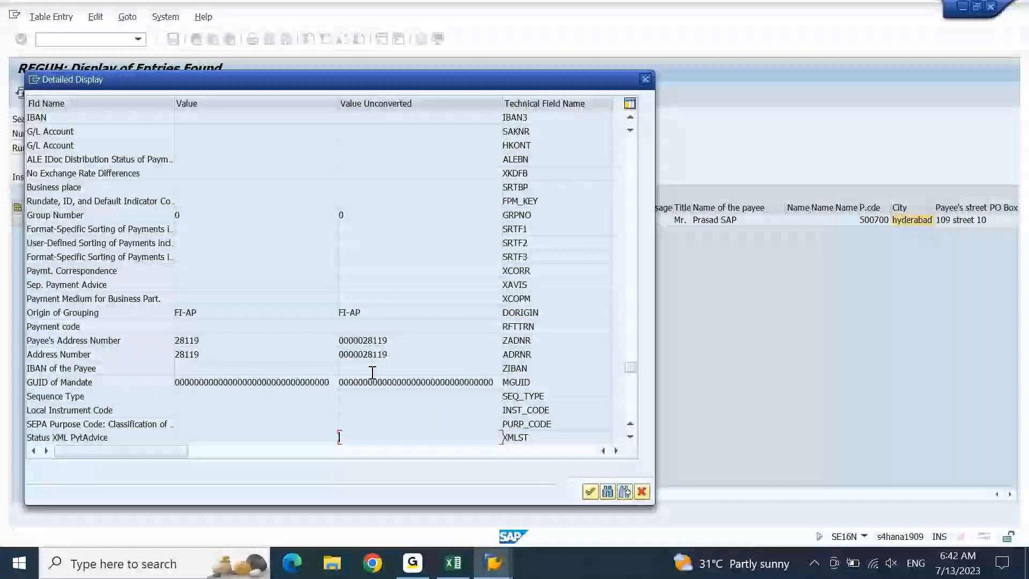
scroll(381, 385, down, 5)
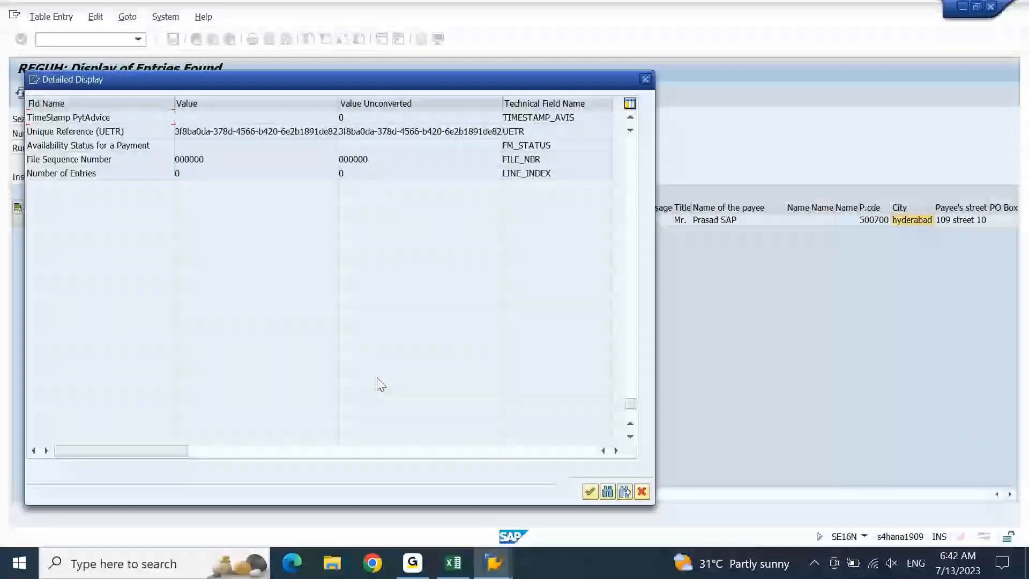
scroll(338, 235, up, 8)
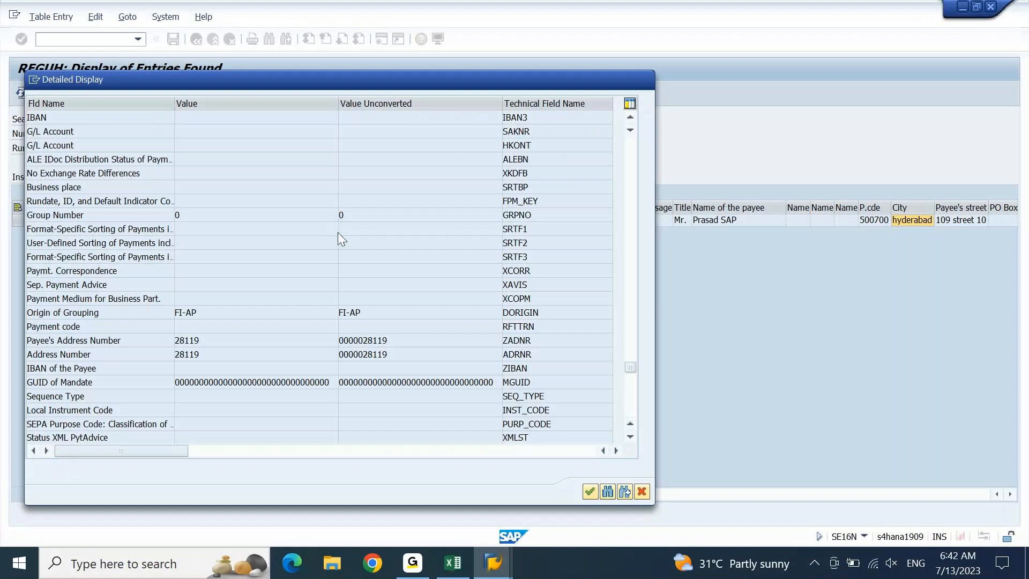
scroll(339, 234, up, 8)
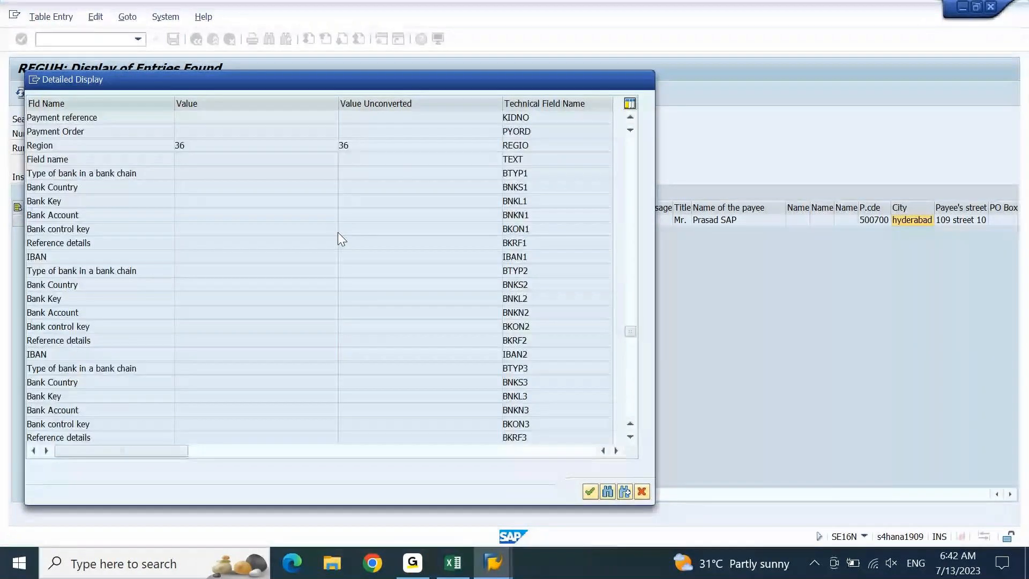
scroll(339, 235, up, 8)
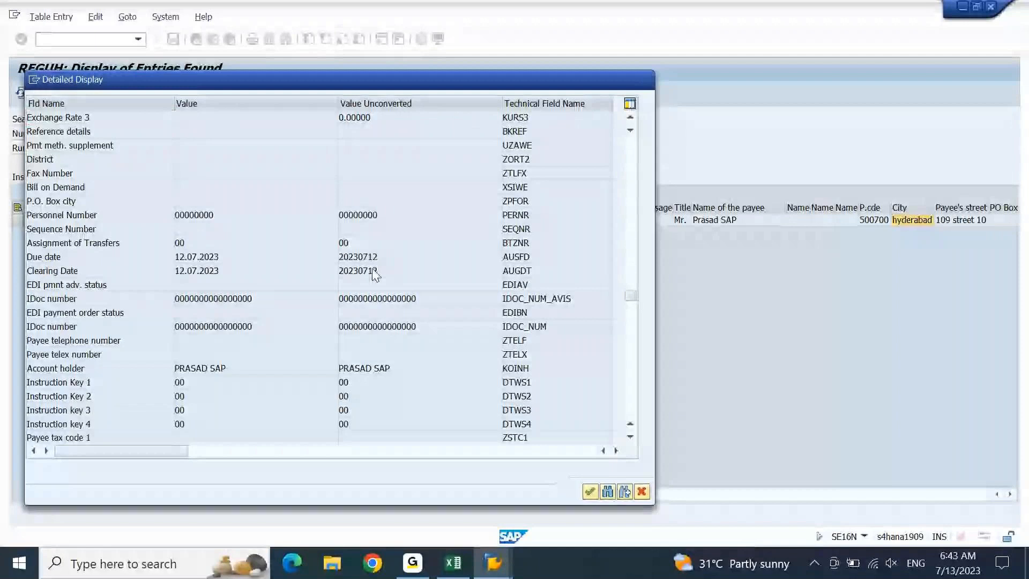
scroll(373, 274, up, 8)
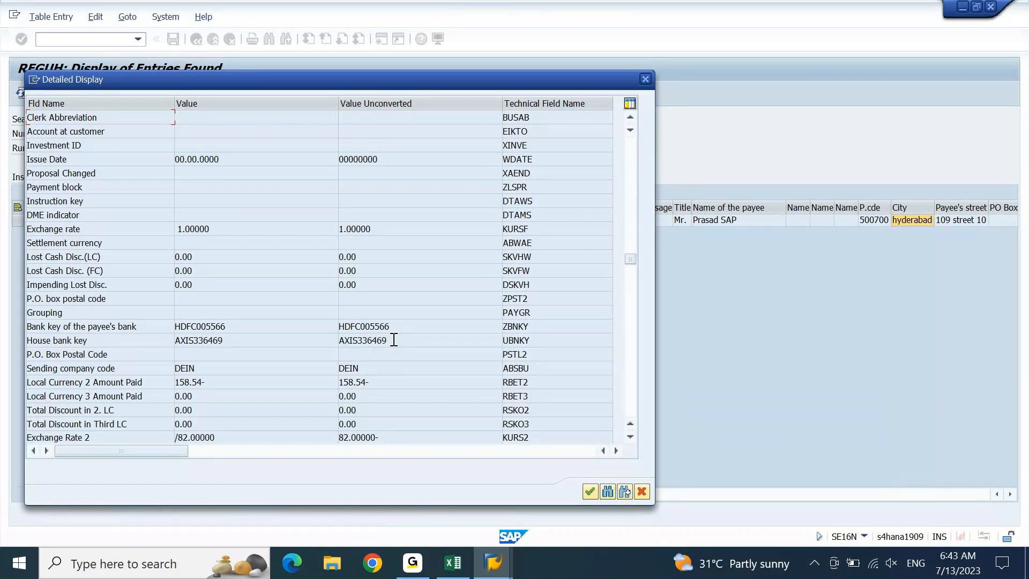
- Copy the house bank key value from the REGUH entry into the Field Name cell of the Our Bank Account IFSC/SWIFT row in Excel
drag(394, 340, 327, 355)
key(ctrl+c)
click(452, 562)
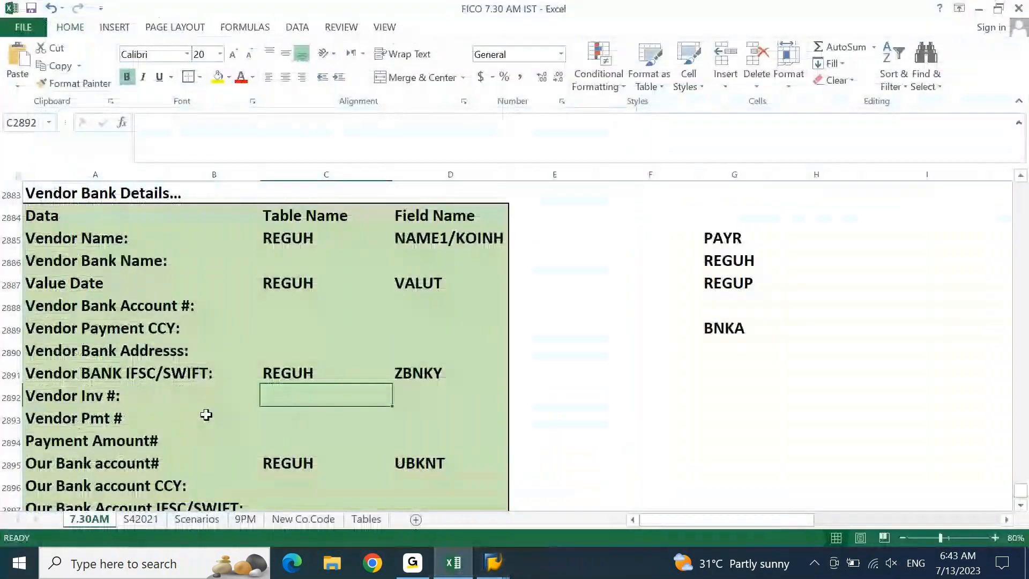
click(83, 464)
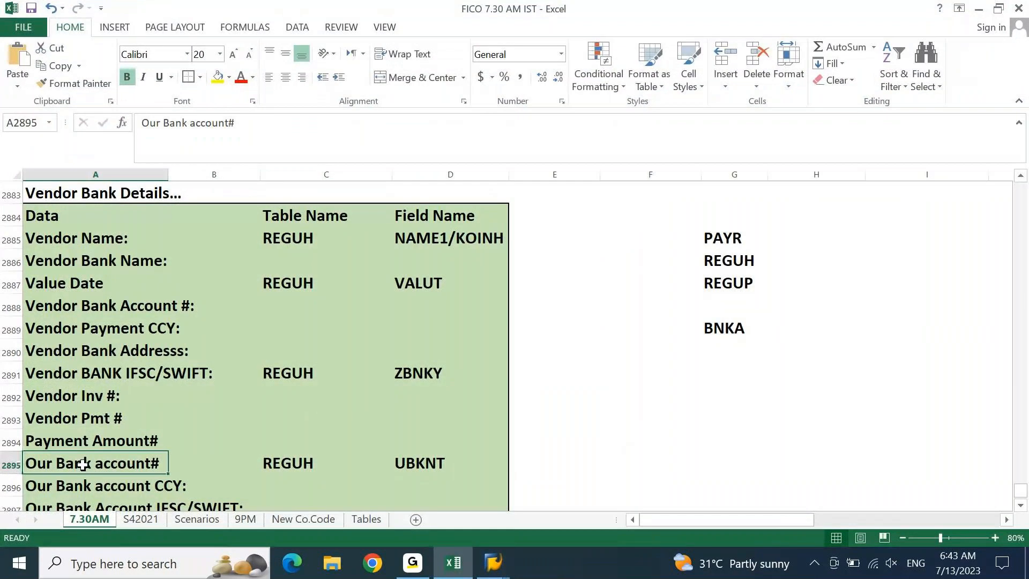
key(Down)
key(Down)
key(Right)
key(Right)
key(Right)
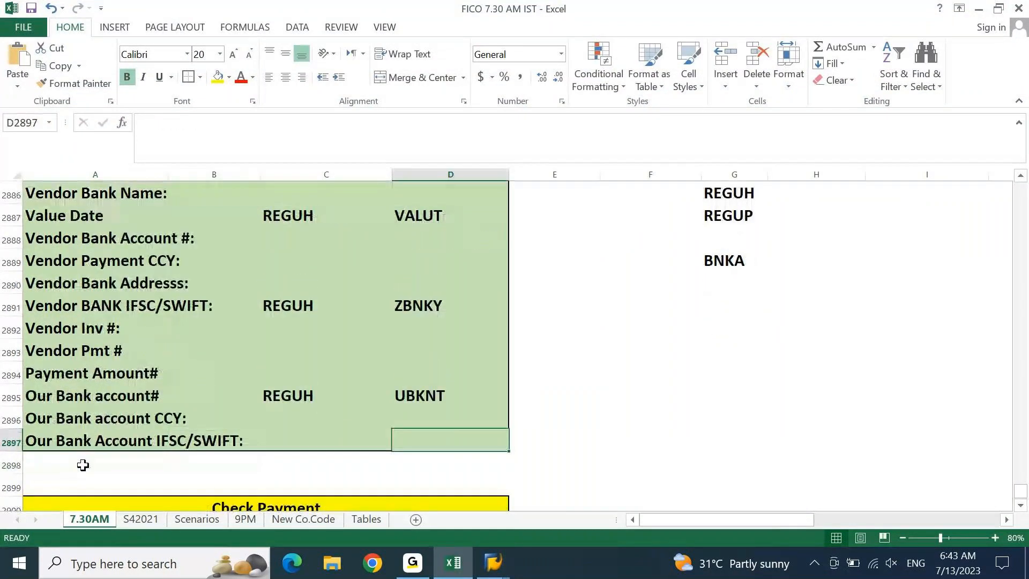
key(ctrl+v)
key(Left)
key(Right)
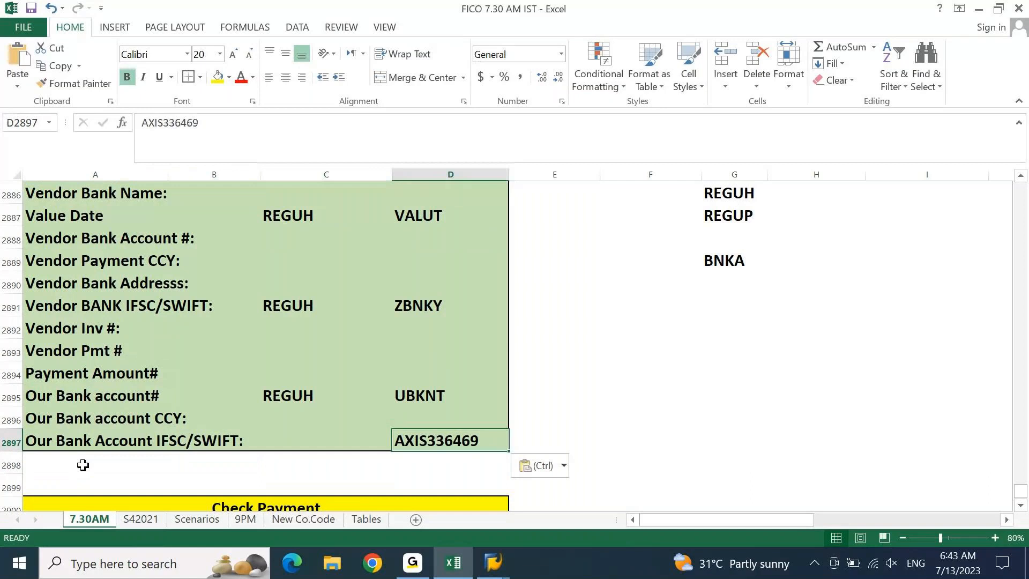
- Look up the house bank key's technical field name in SAP and record UBNKY with table REGUH for Our Bank Account IFSC/SWIFT in Excel
key(alt+Tab)
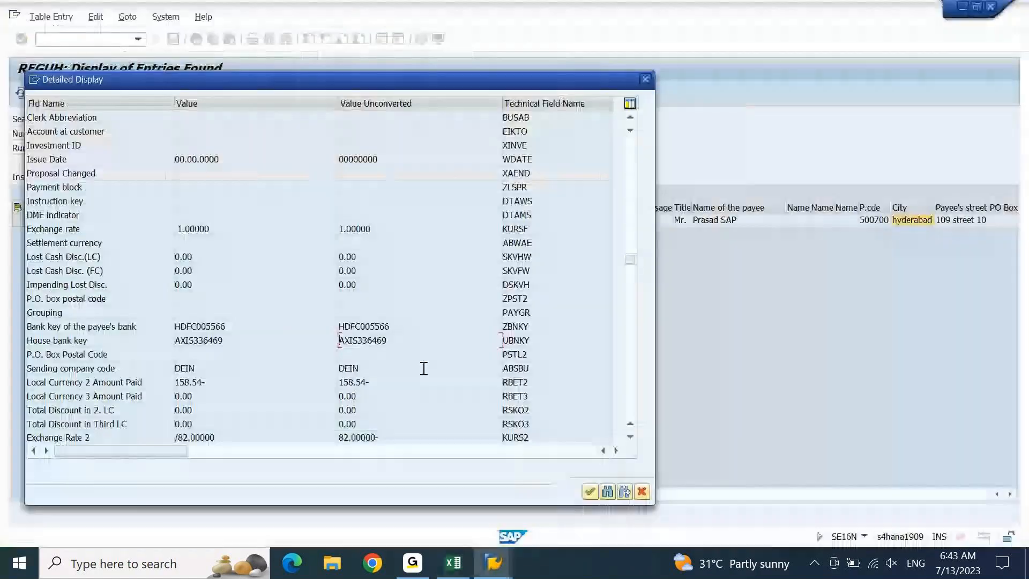
click(547, 337)
click(453, 563)
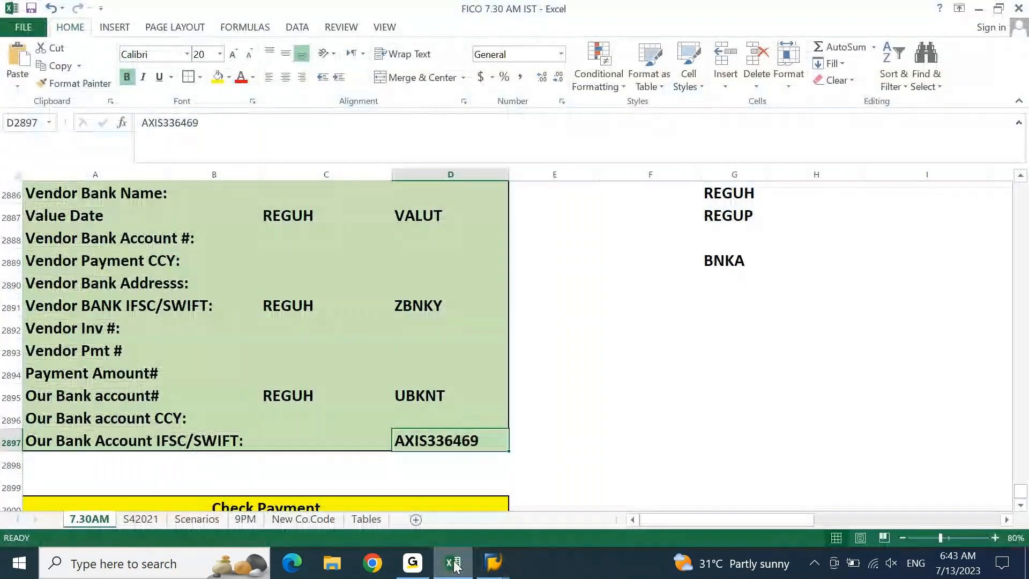
text(UBNKY)
key(Left)
text(REGUH)
key(Return)
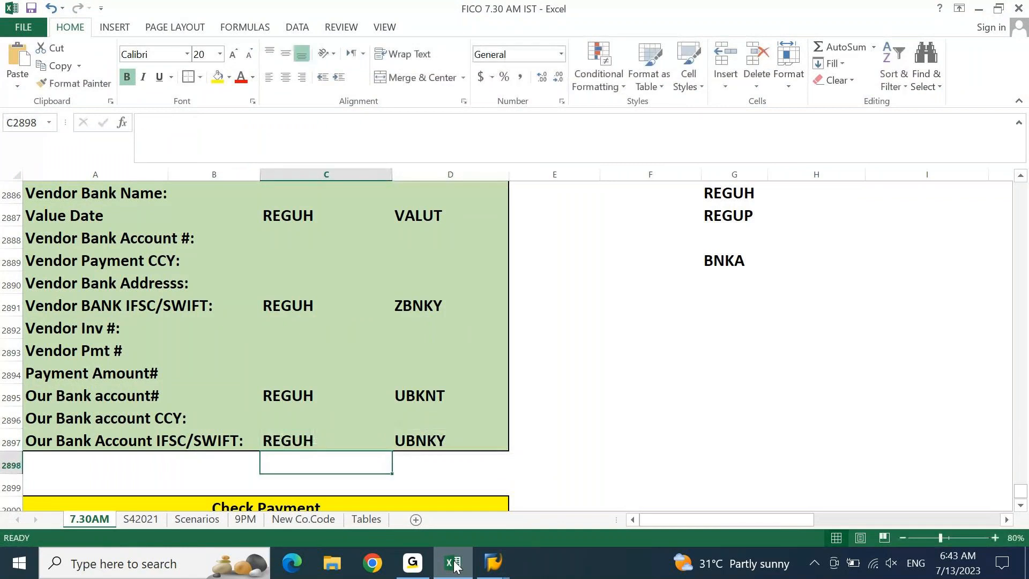
click(284, 424)
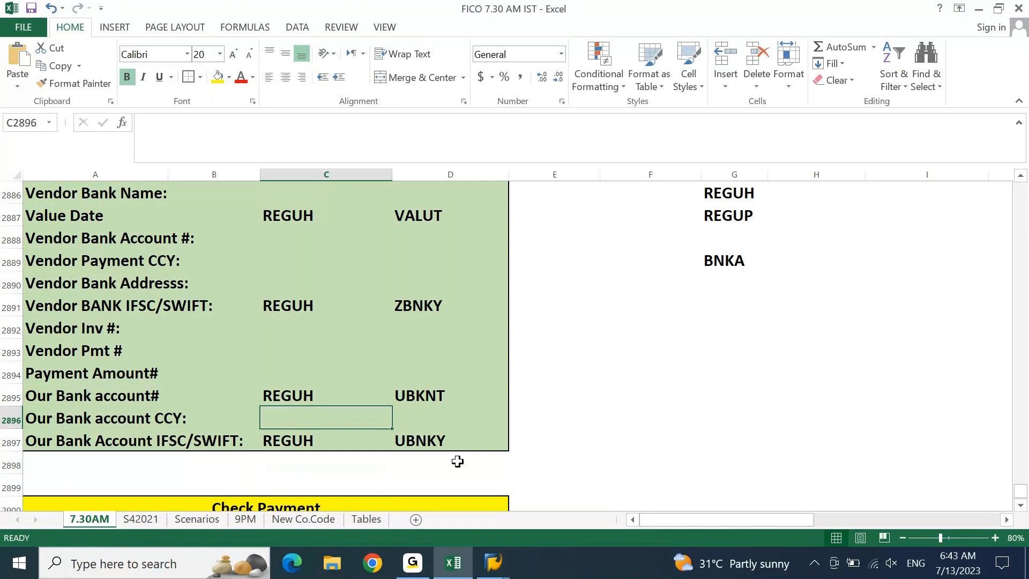
click(289, 363)
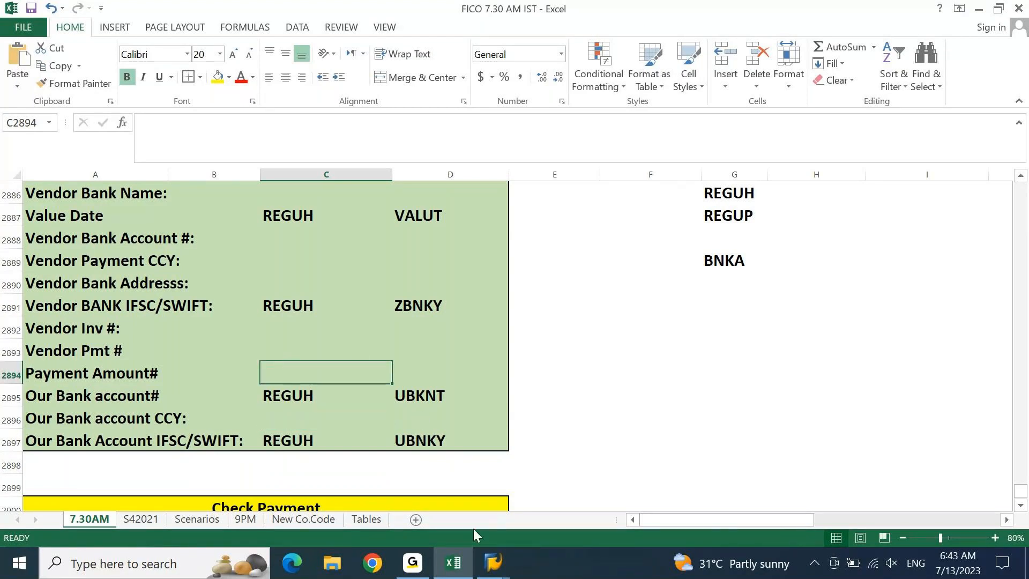
click(447, 573)
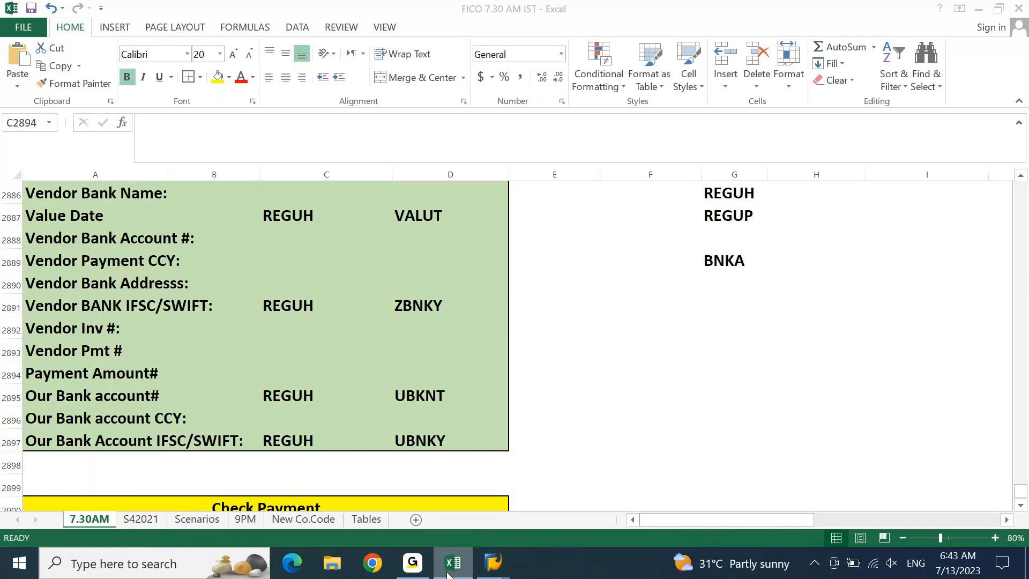
click(447, 571)
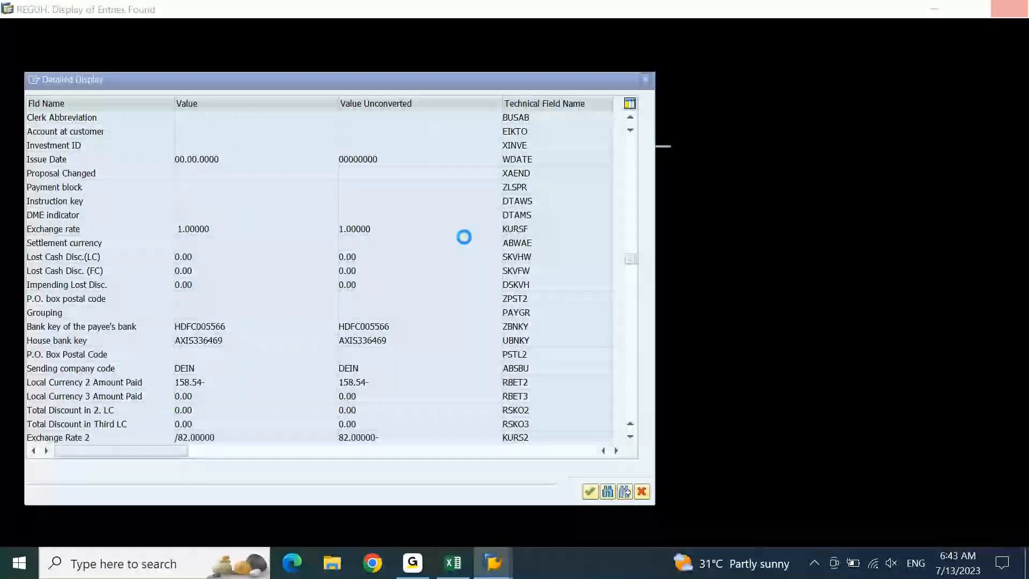
click(406, 573)
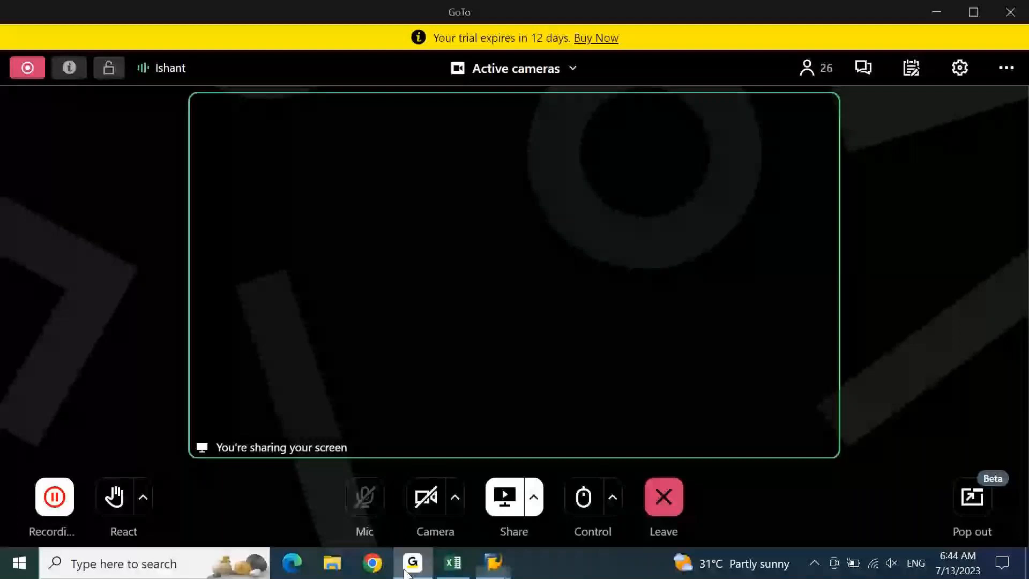
click(406, 572)
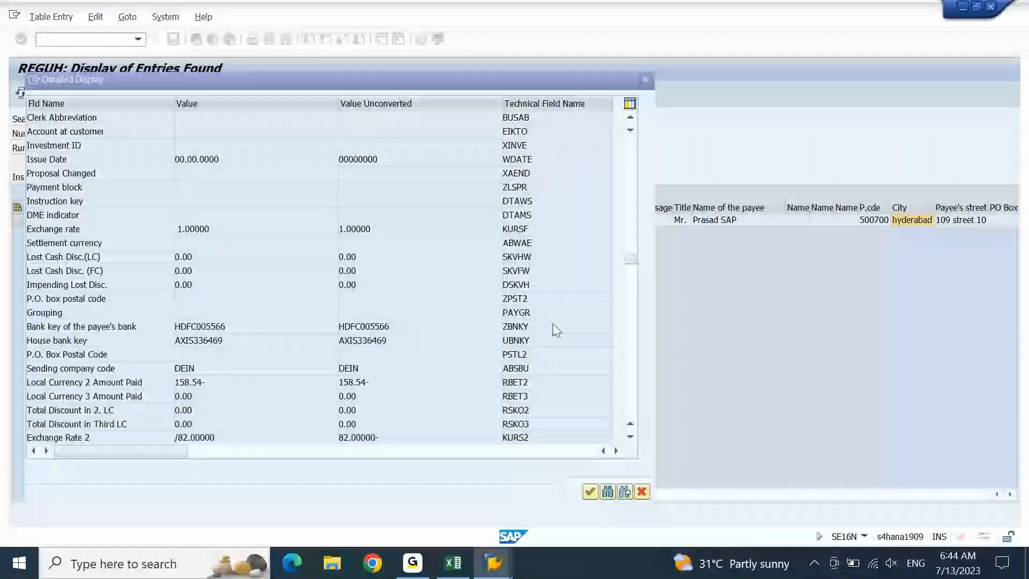
click(556, 329)
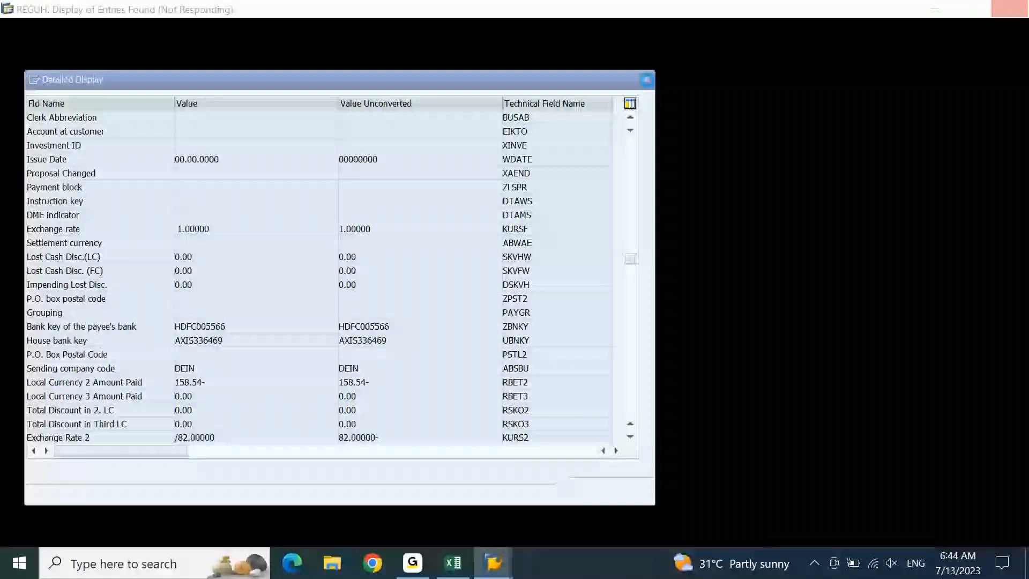
- Launch SAP Logon from the desktop and open the S4 1909 connection
mouse_move(497, 572)
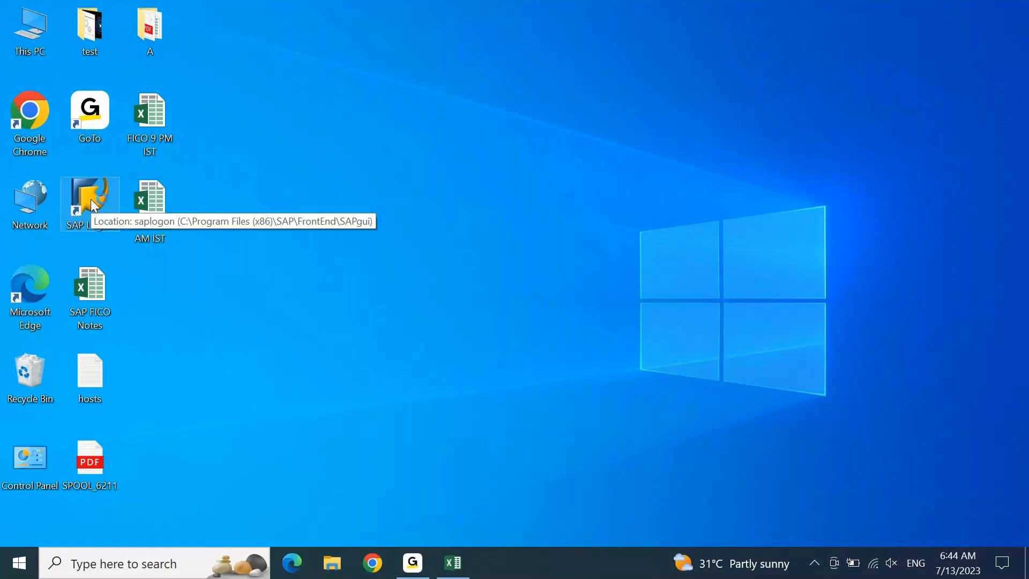
double_click(91, 199)
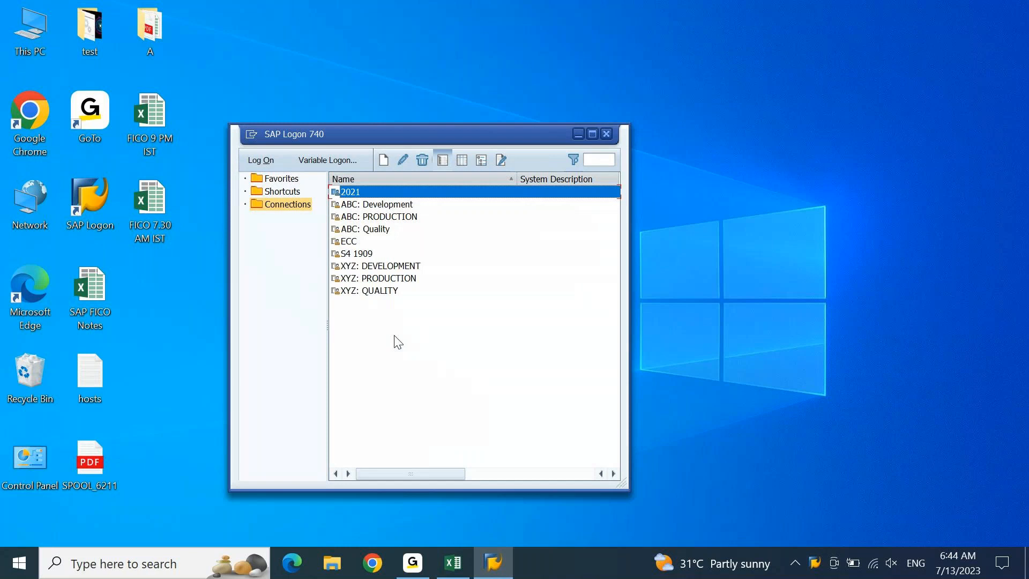
key(Down)
key(Down)
key(Down)
key(Down)
key(Down)
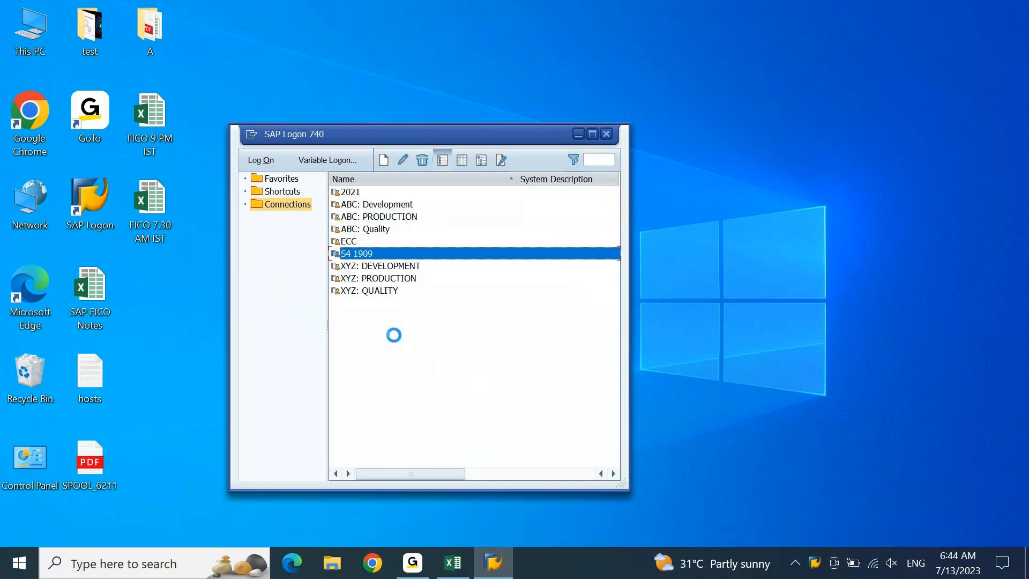
key(Return)
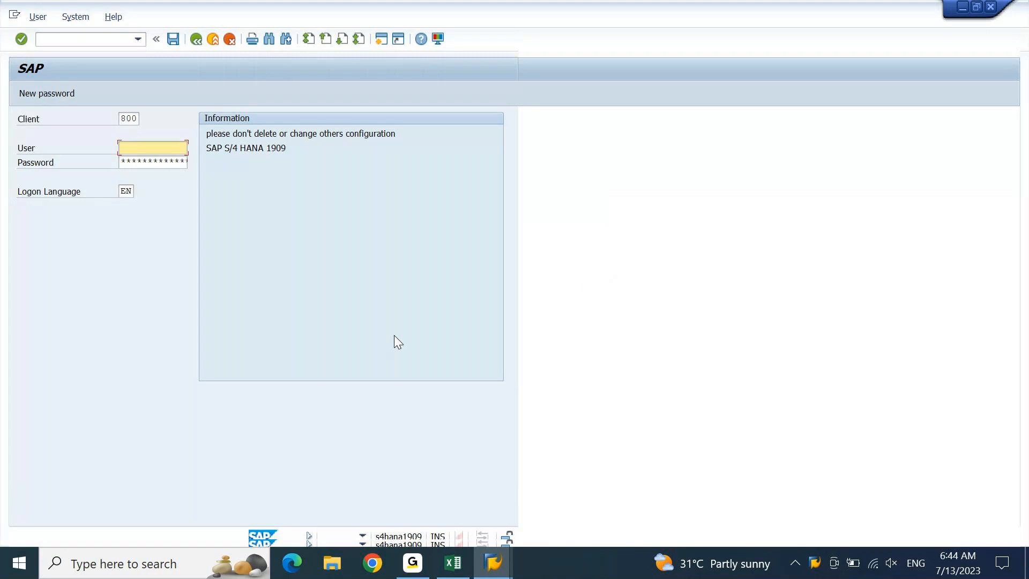
- Log on to client 800 with the user name and the account password
text(A)
key(Down)
key(Tab)
key(Caps_Lock)
text(***********)
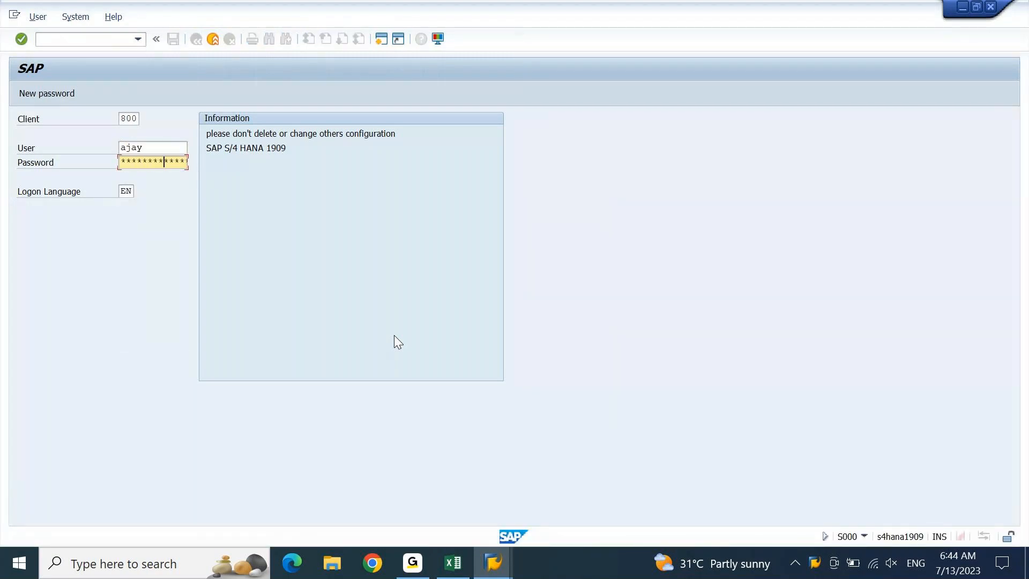
key(Return)
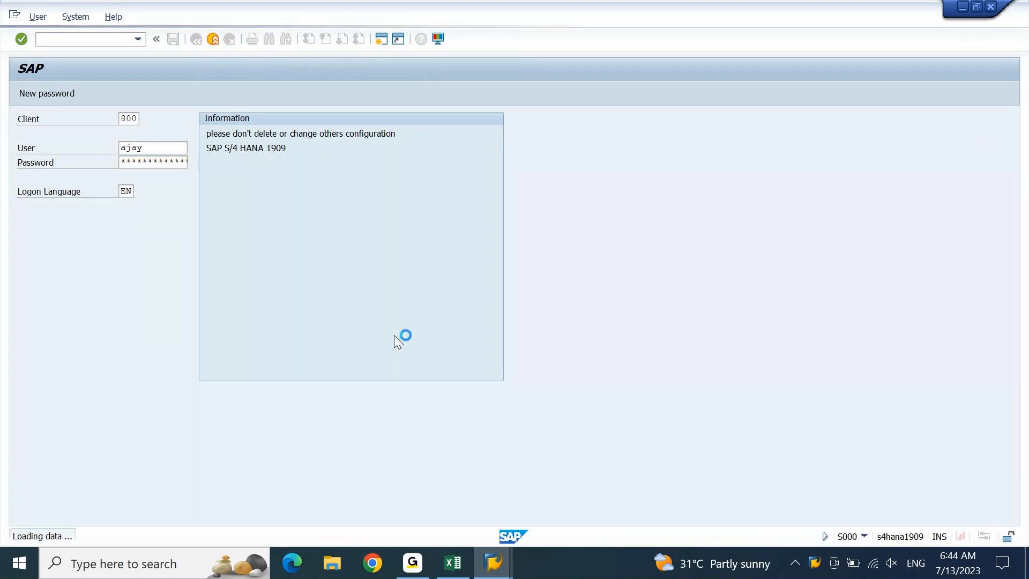
- Open the automatic payment transaction F110
text(f1)
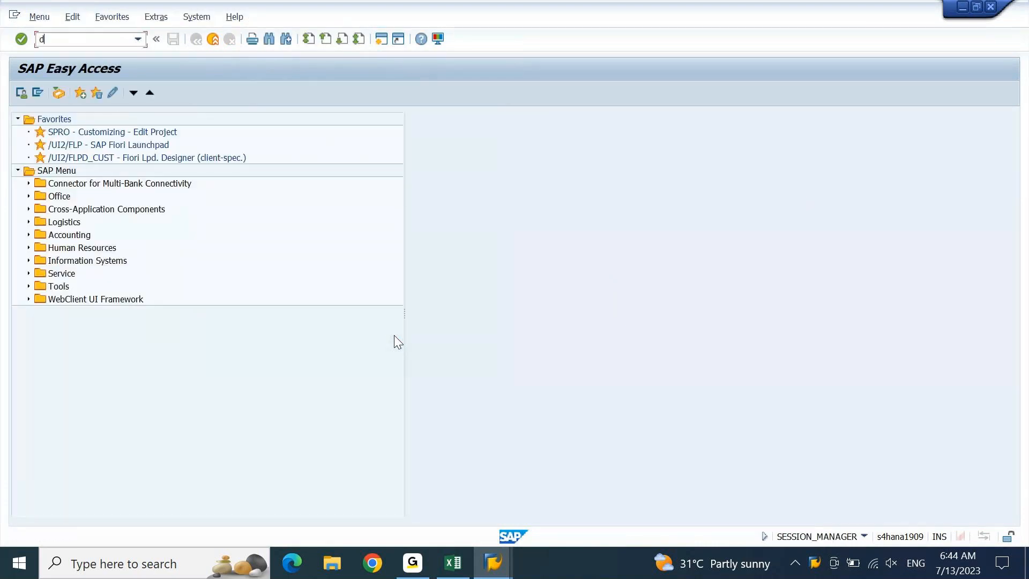
text(10)
key(Return)
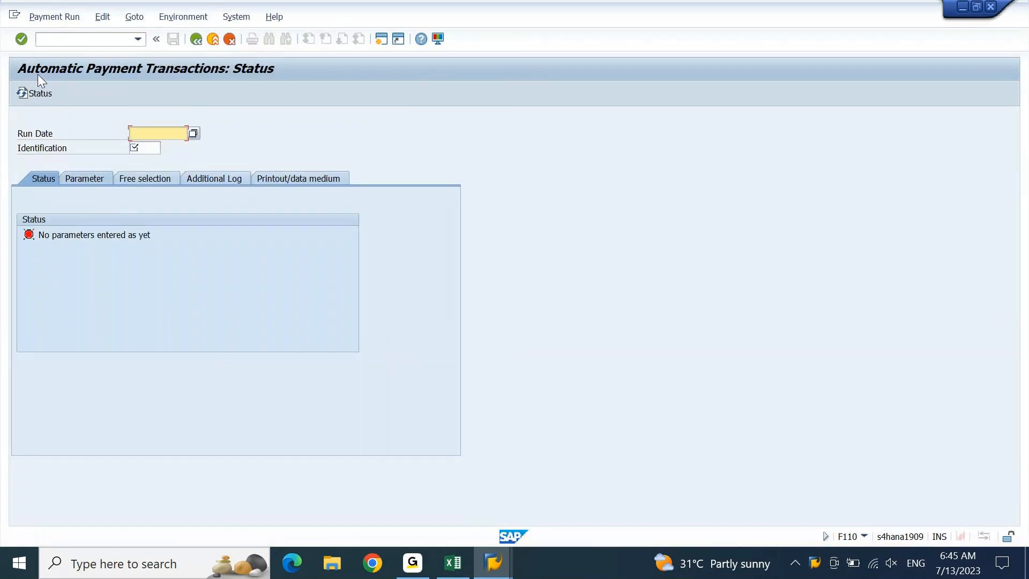
- Open the general table display transaction SE16N and load the REGUH table's selection fields
click(77, 44)
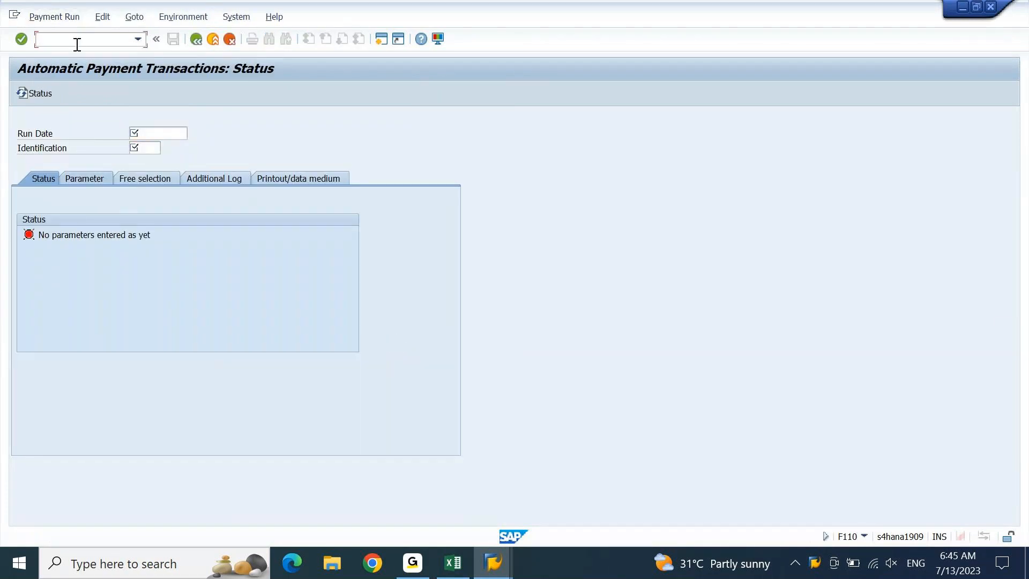
text(/nse16n)
key(Return)
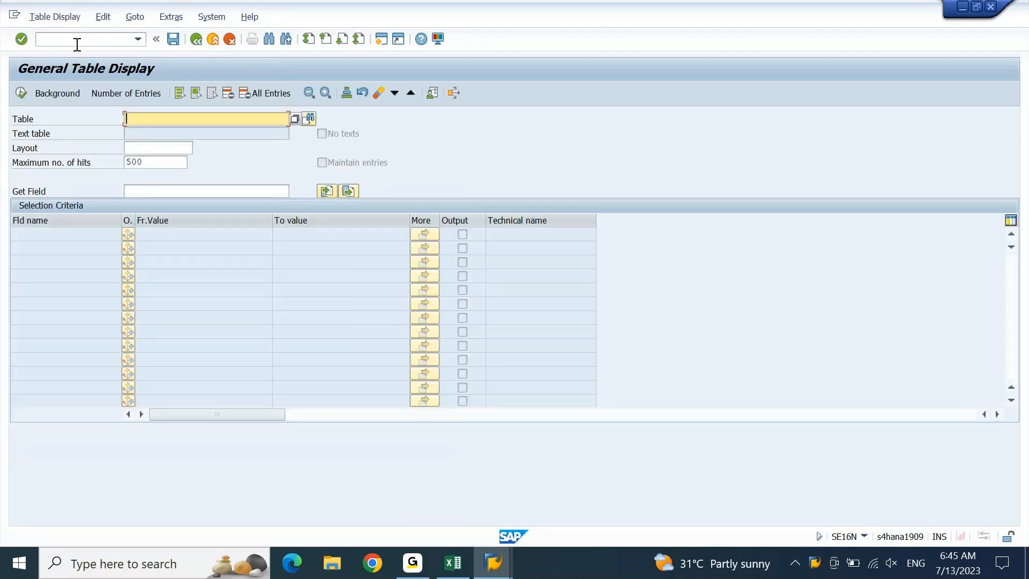
text(REGUH)
key(Return)
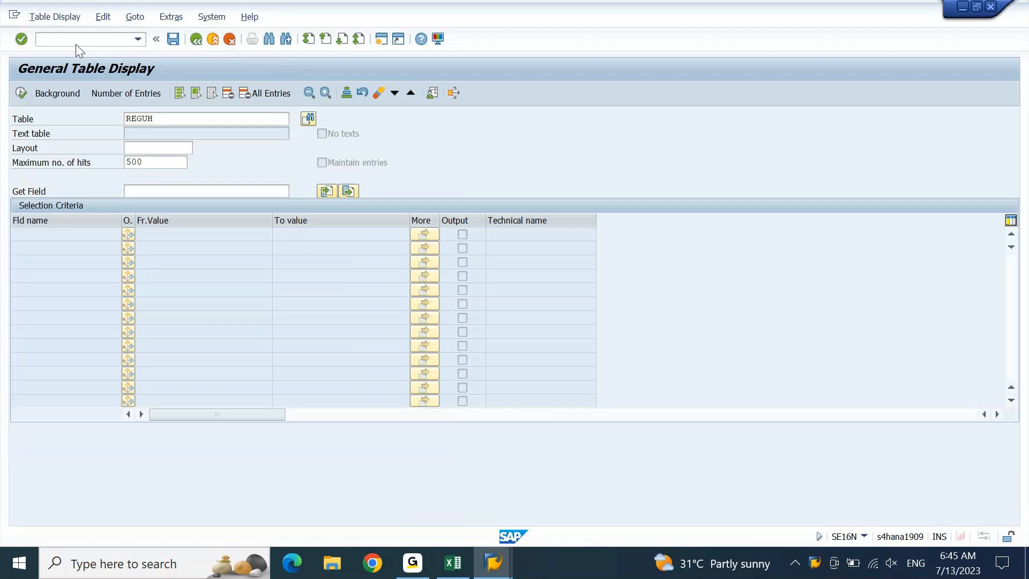
key(Down)
key(Down)
key(Down)
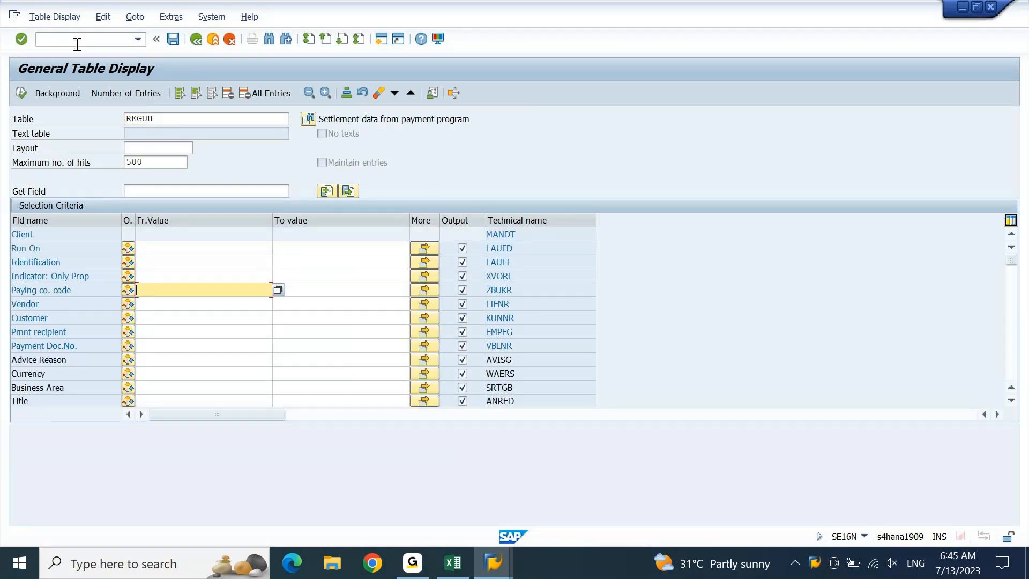
key(Up)
key(Down)
key(Down)
key(Down)
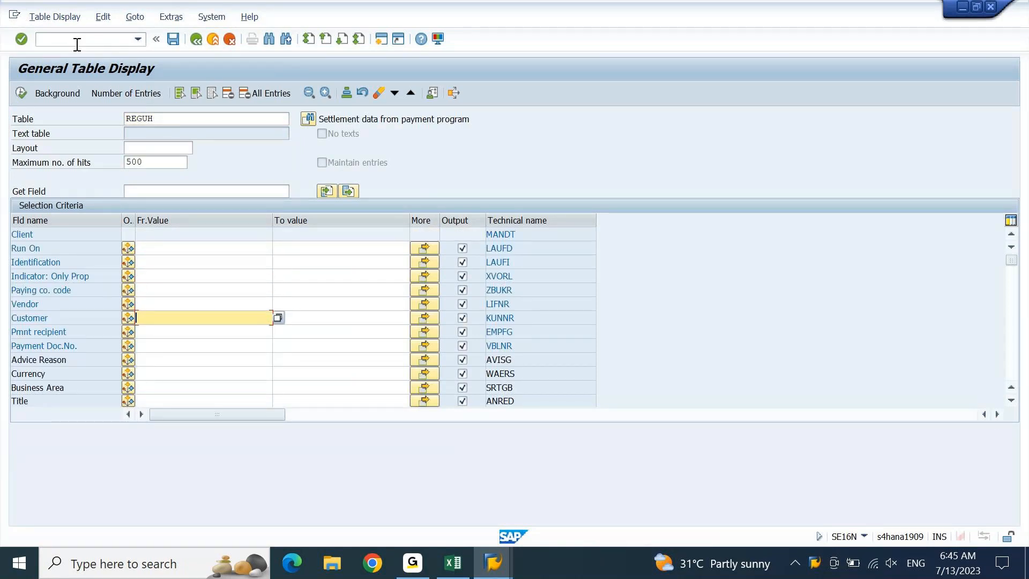
key(Up)
key(Up)
text(d)
key(Down)
key(Return)
key(Down)
key(Down)
key(Down)
key(Down)
key(Down)
key(Up)
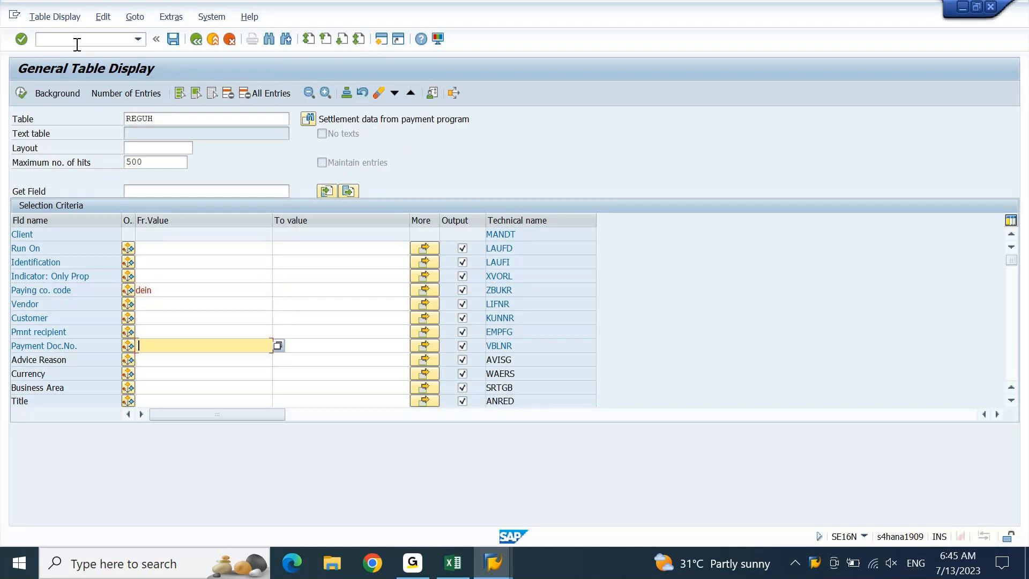
key(Down)
key(Return)
click(78, 44)
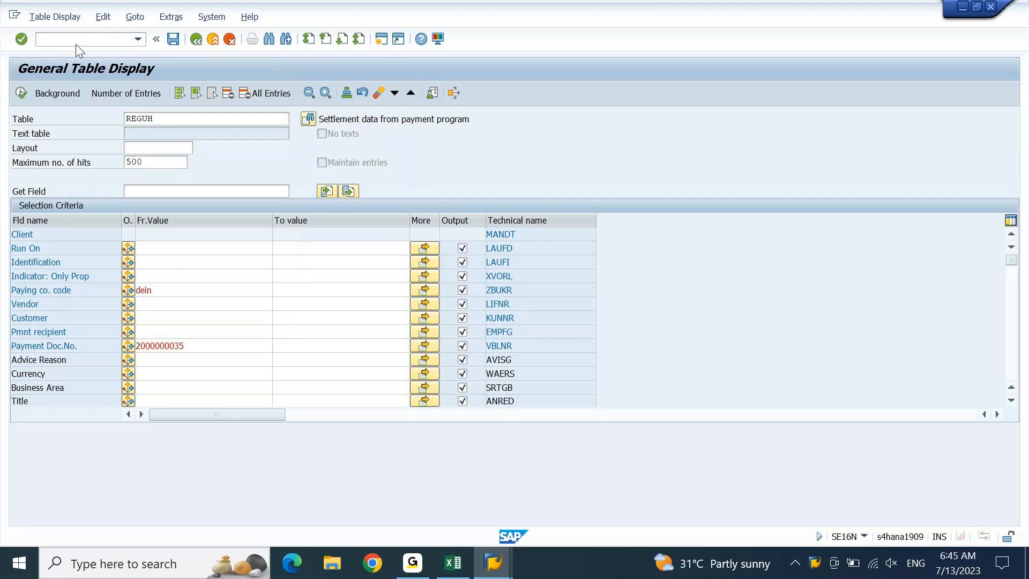
key(F8)
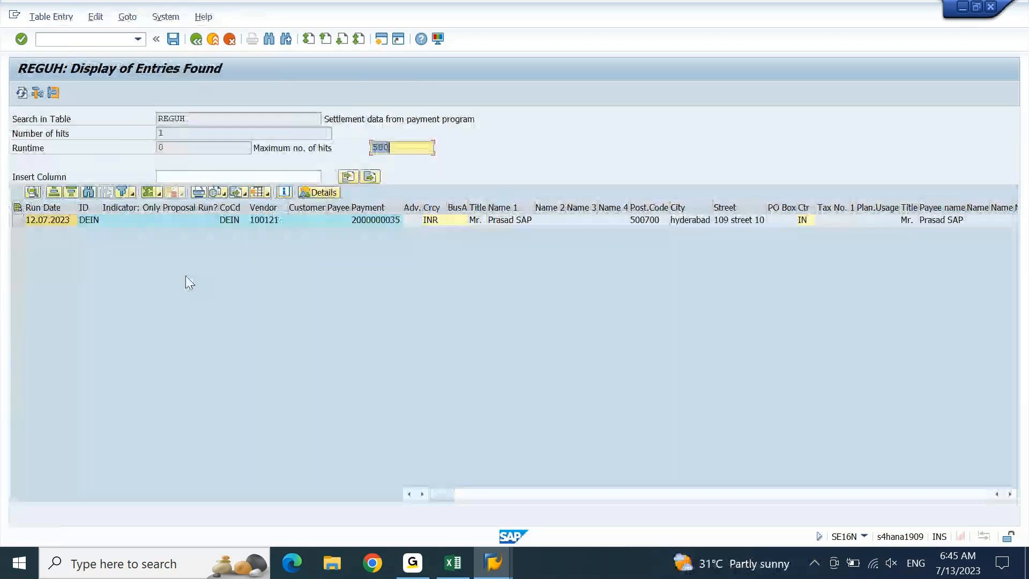
- Open the detailed display of the REGUH payment entry and copy the Payment Document Number's technical name VBLNR
double_click(378, 221)
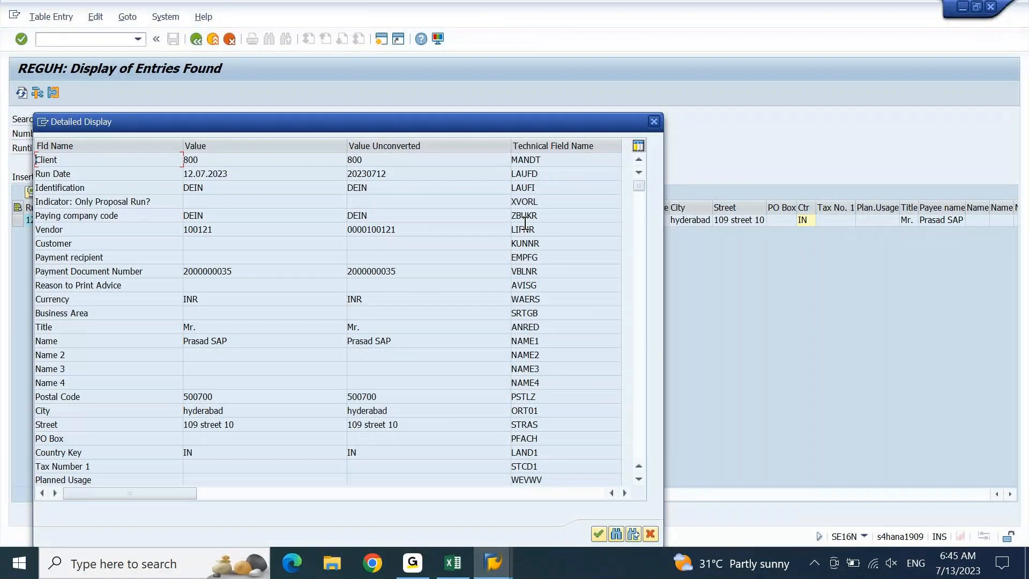
double_click(543, 272)
key(ctrl+c)
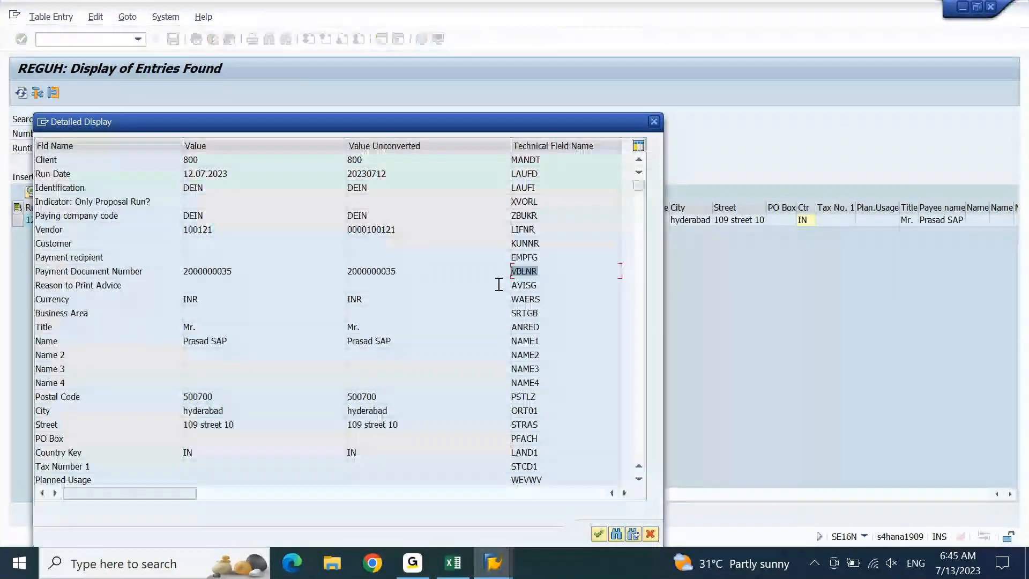
- Switch to Excel and review the vendor bank details mapping rows for the one matching the payment document number
click(455, 567)
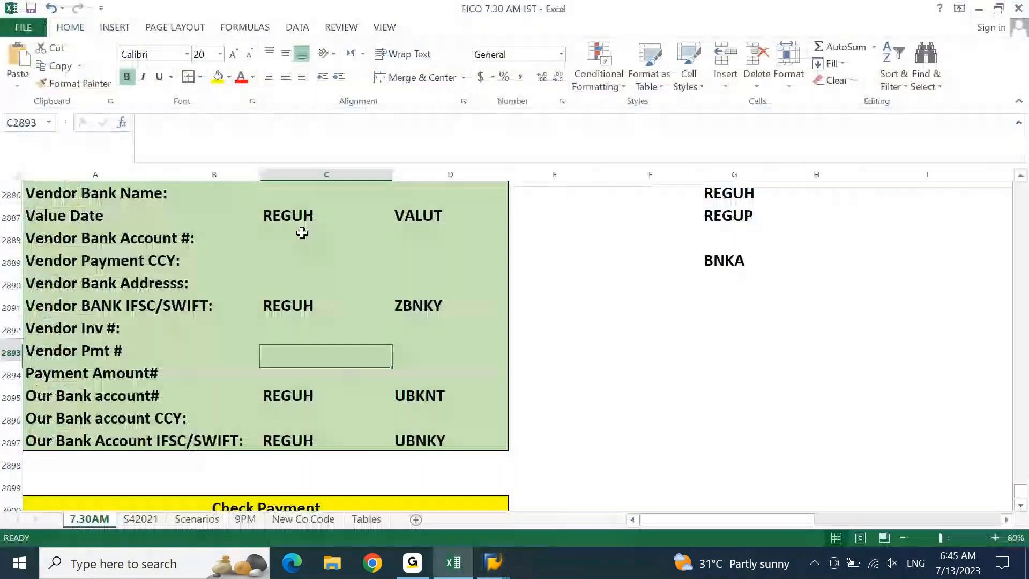
scroll(302, 233, up, 2)
click(301, 233)
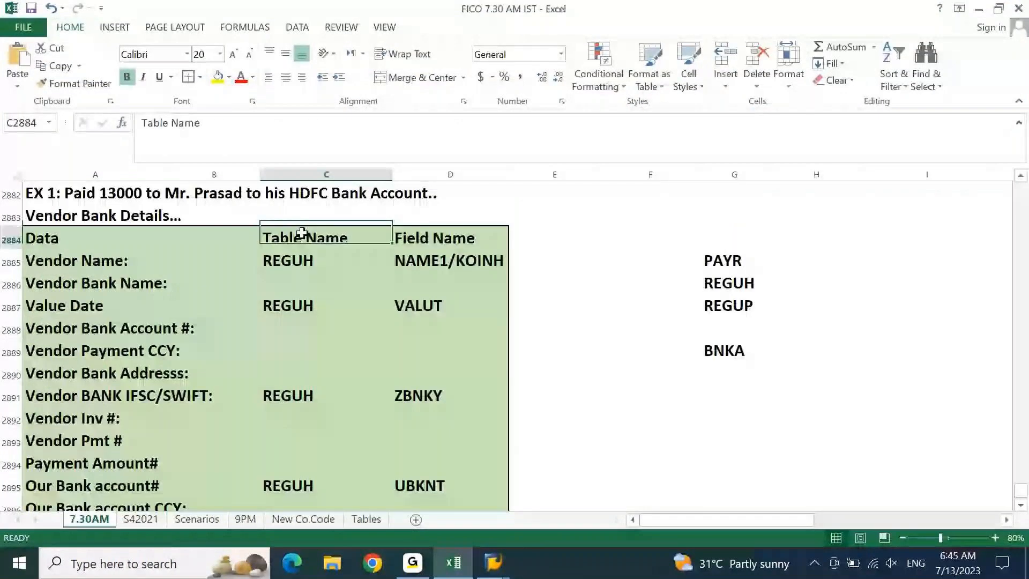
key(Down)
key(Down)
key(Down)
key(Down)
key(Down)
key(Down)
key(Down)
key(Down)
key(Down)
key(Down)
key(Down)
key(Down)
key(Down)
key(Down)
key(Down)
key(Left)
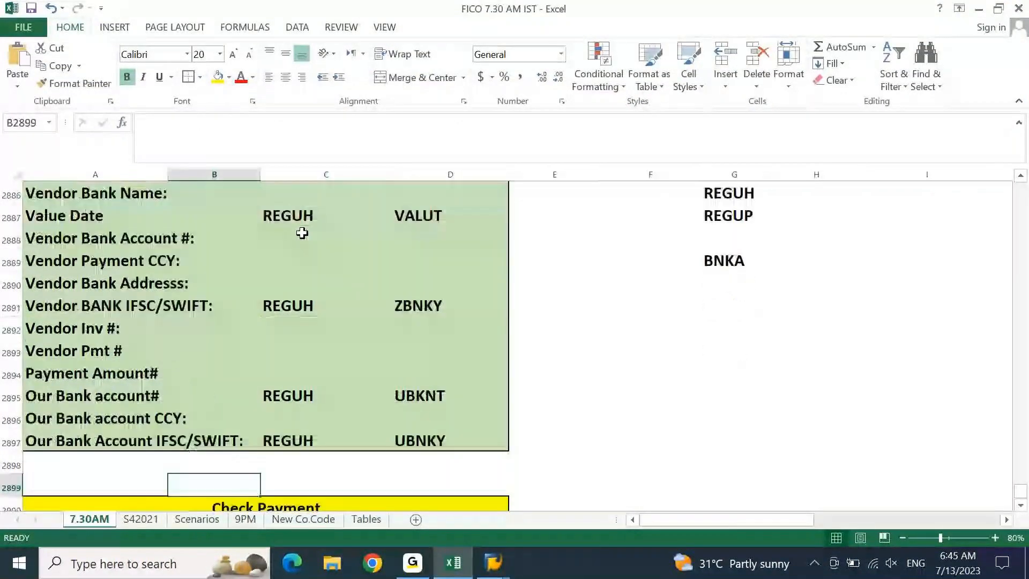
key(Up)
key(Up)
key(Up)
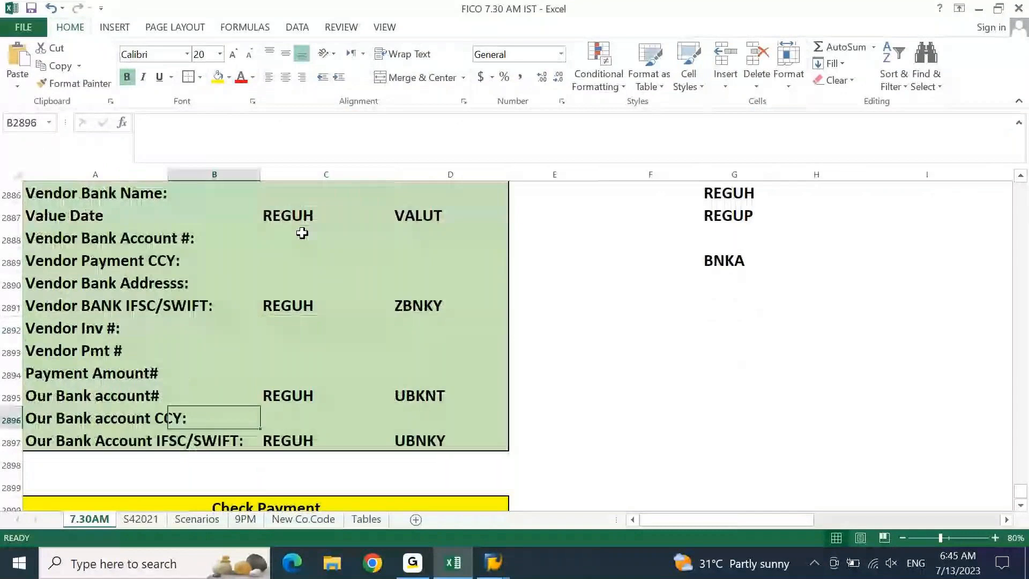
key(Up)
key(Up)
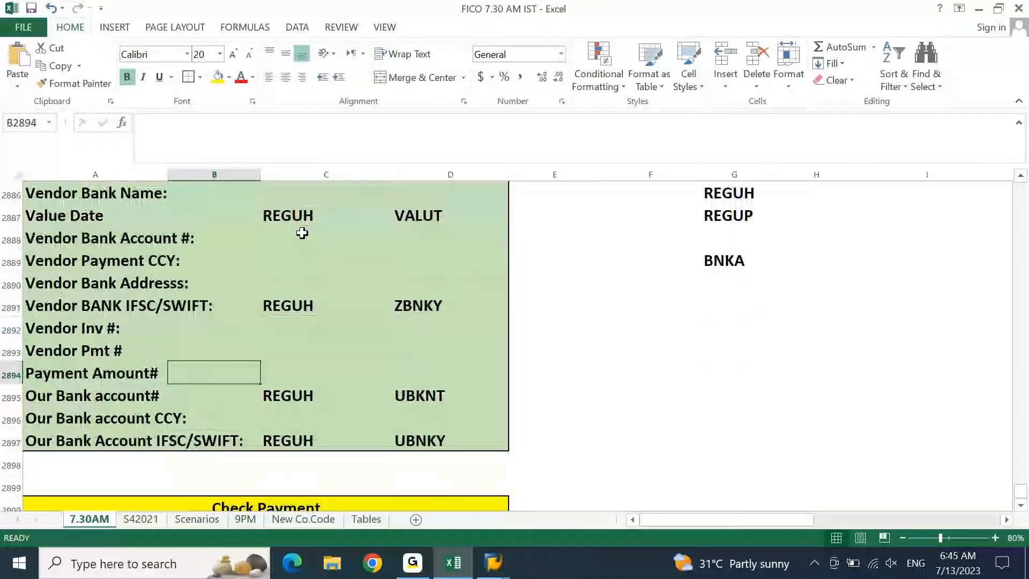
key(Up)
key(Up)
key(Up)
key(Up)
key(Up)
key(Up)
key(Up)
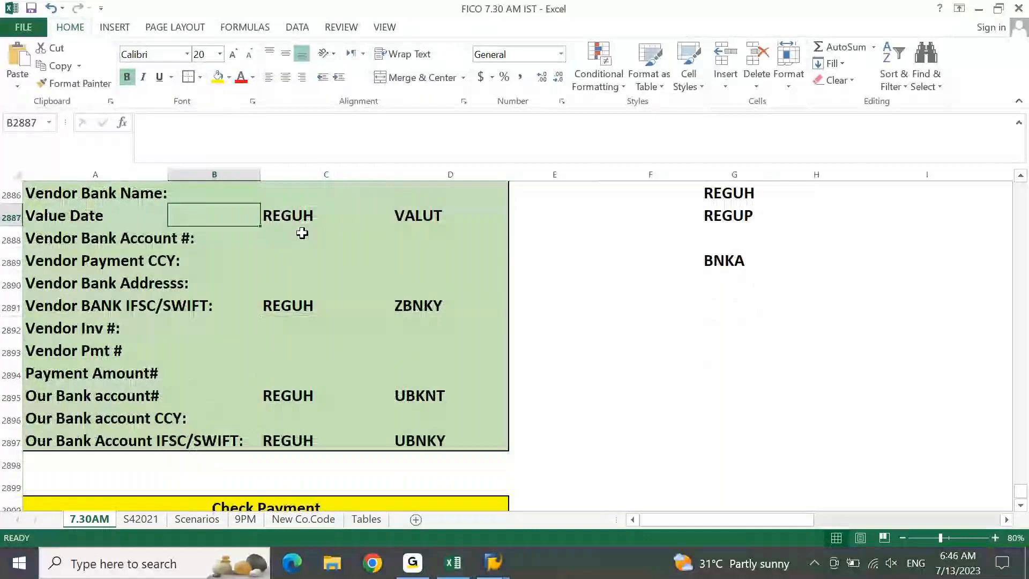
key(Up)
key(Left)
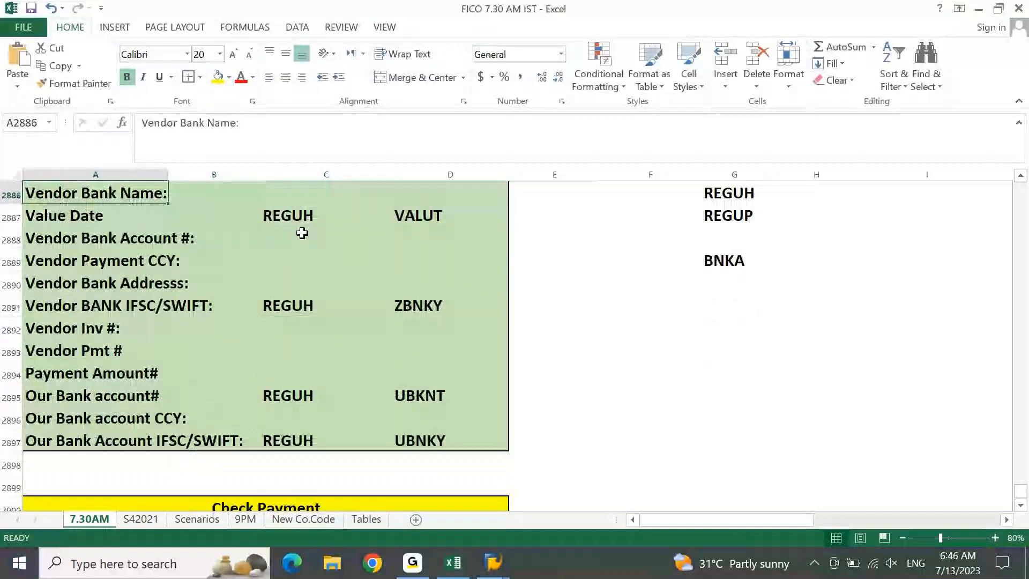
key(Up)
key(Up)
key(Up)
key(Up)
key(Up)
key(Down)
key(Down)
key(Down)
key(Down)
key(Down)
key(Down)
key(Down)
key(Down)
key(Down)
key(Down)
key(Down)
key(Down)
key(Down)
key(Down)
key(Down)
key(Down)
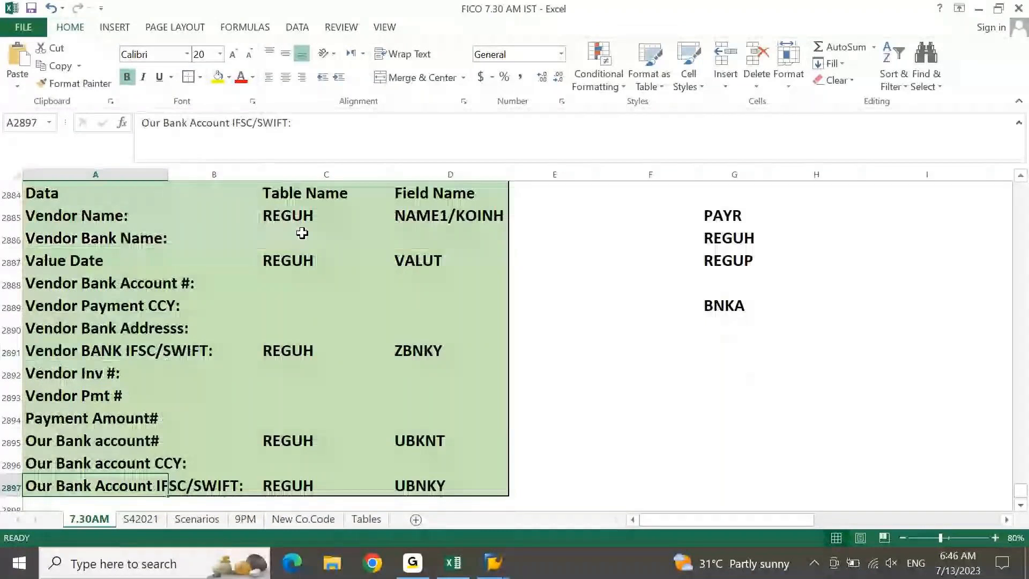
- Record VBLNR as the field name in the Vendor Pmt # row
key(Up)
key(Up)
key(Up)
key(Up)
key(Right)
key(Right)
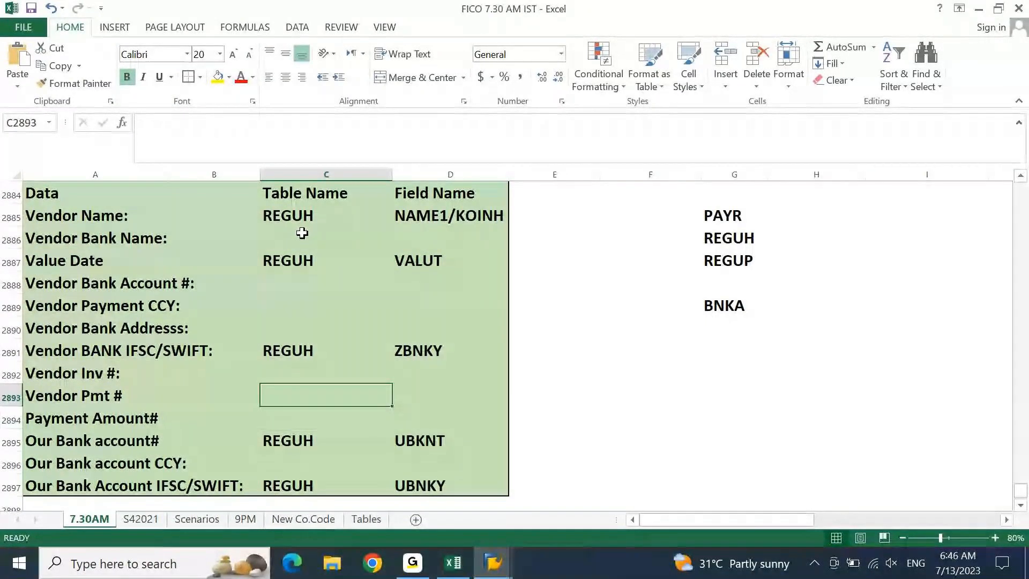
key(Right)
key(ctrl+v)
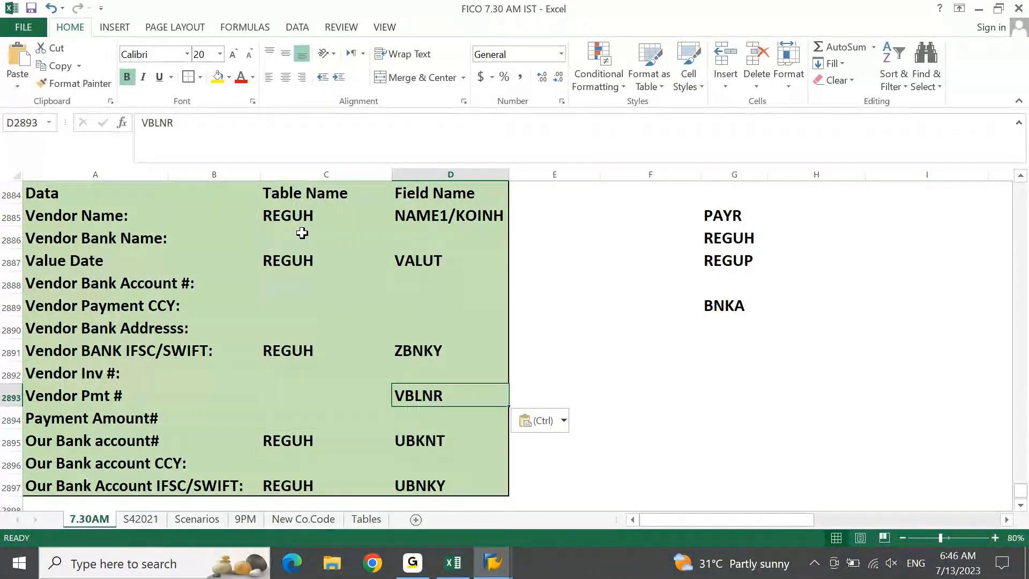
- Insert a row above Vendor Pmt # and copy the Vendor Pmt # label into it
key(Left)
key(shift+space)
key(ctrl+shift+plus)
key(Left)
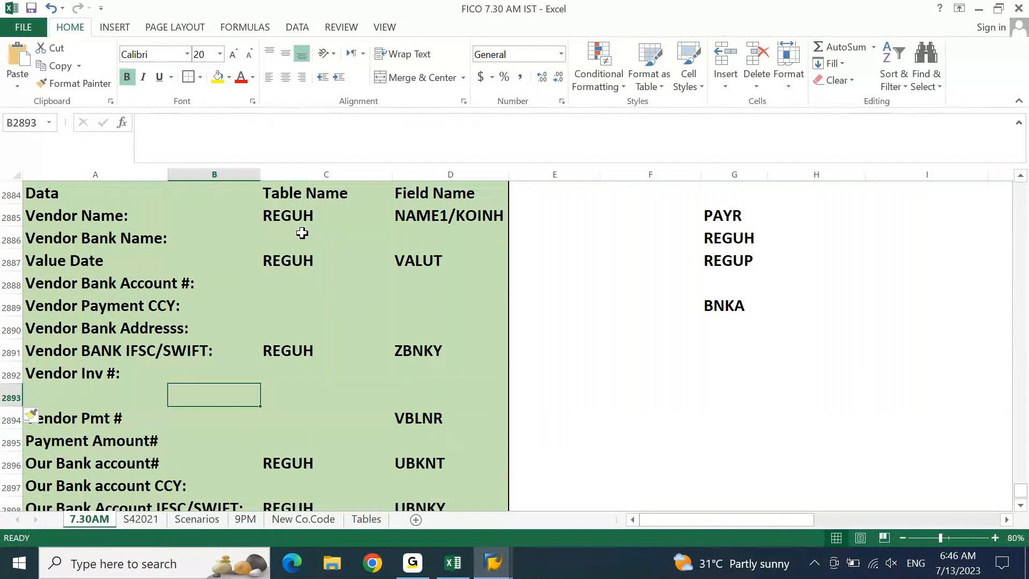
key(Left)
key(Down)
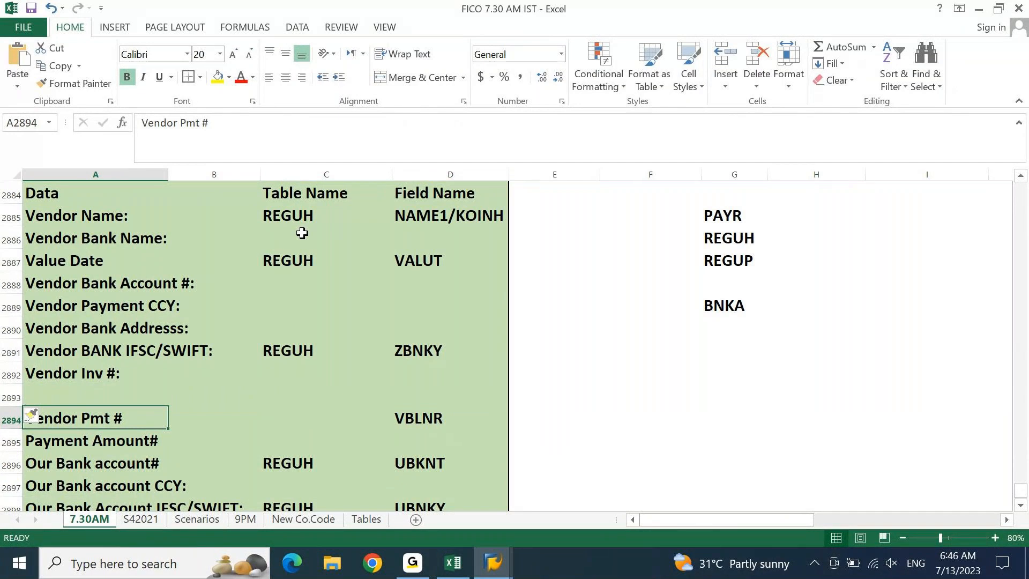
key(ctrl+c)
key(Up)
key(ctrl+v)
key(Down)
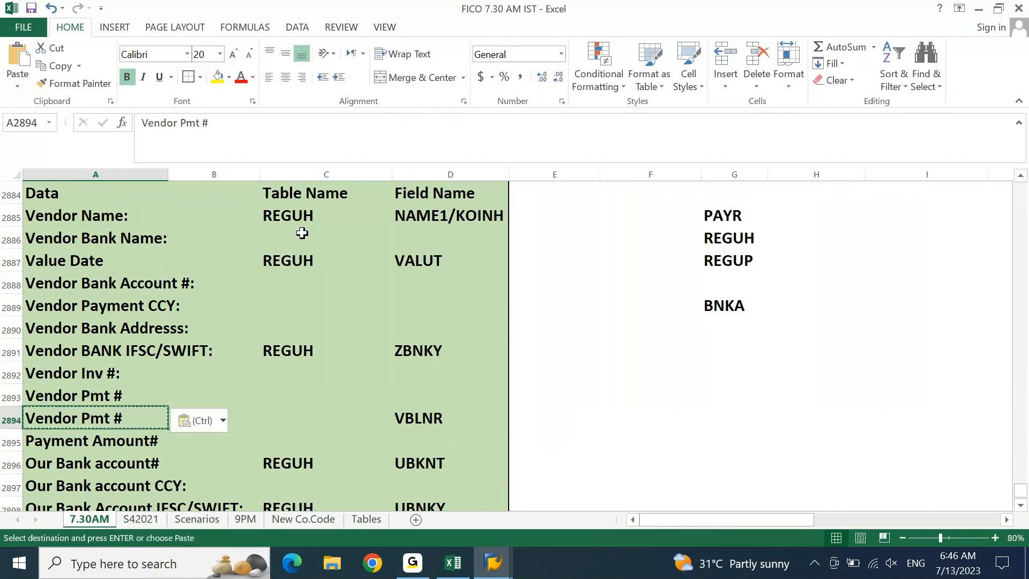
- Rename the payment label in the VBLNR row as Vendor Pmt Doc#
key(F2)
key(Left)
text(D)
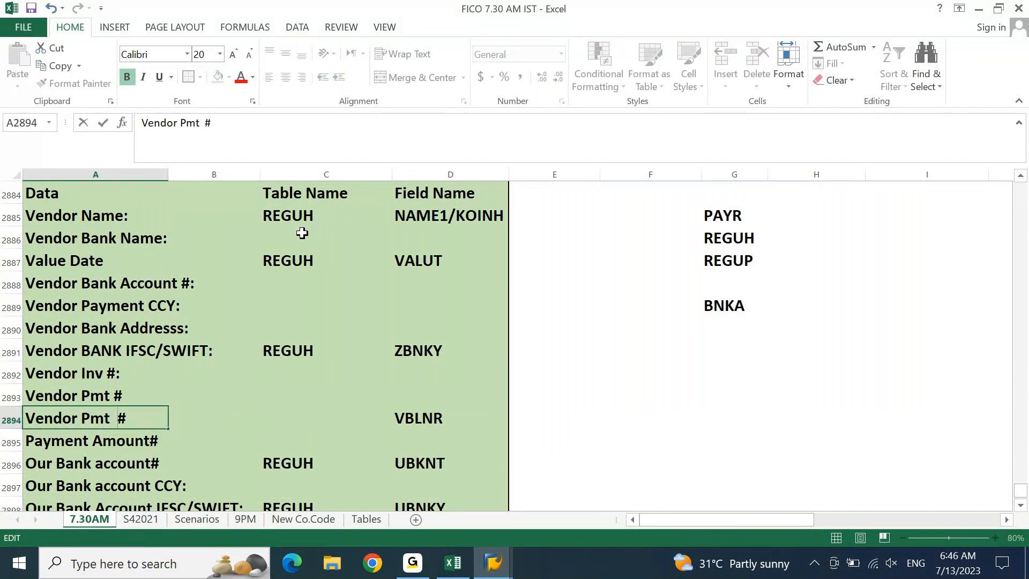
text(oc)
key(Return)
- Enter REGUH as the table name for Vendor Pmt Doc#
key(Up)
key(Right)
key(Right)
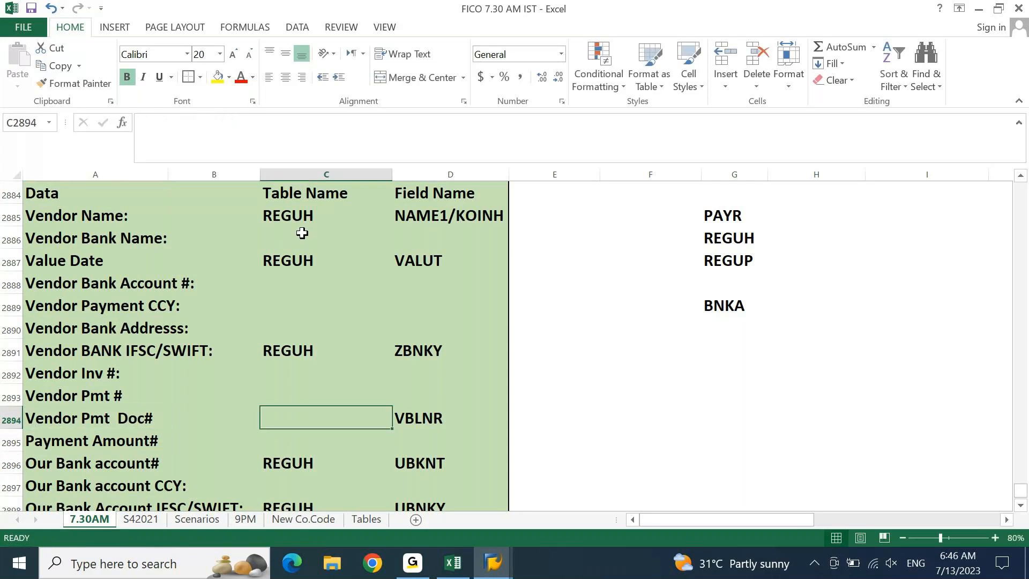
text(REGUH)
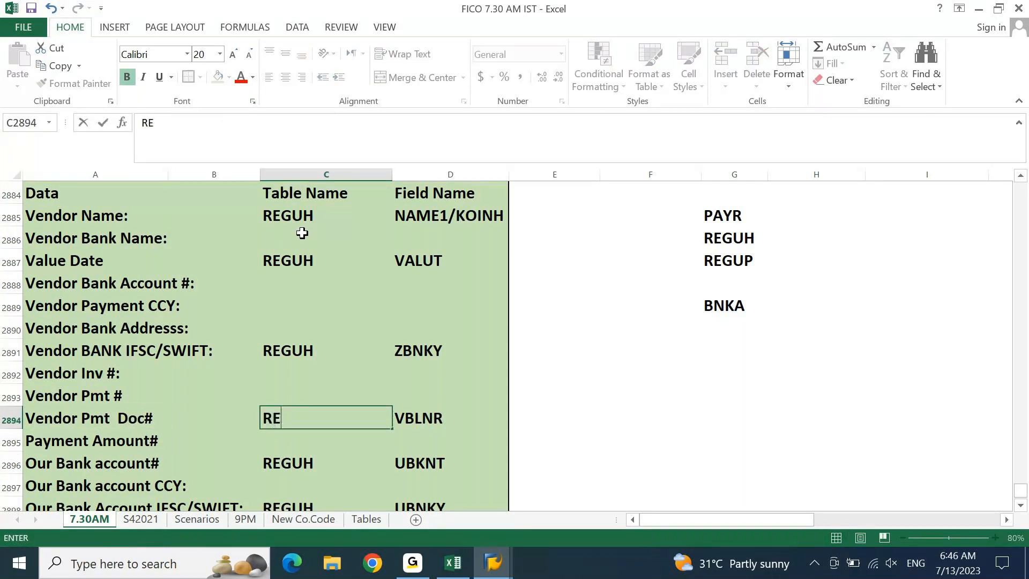
key(Return)
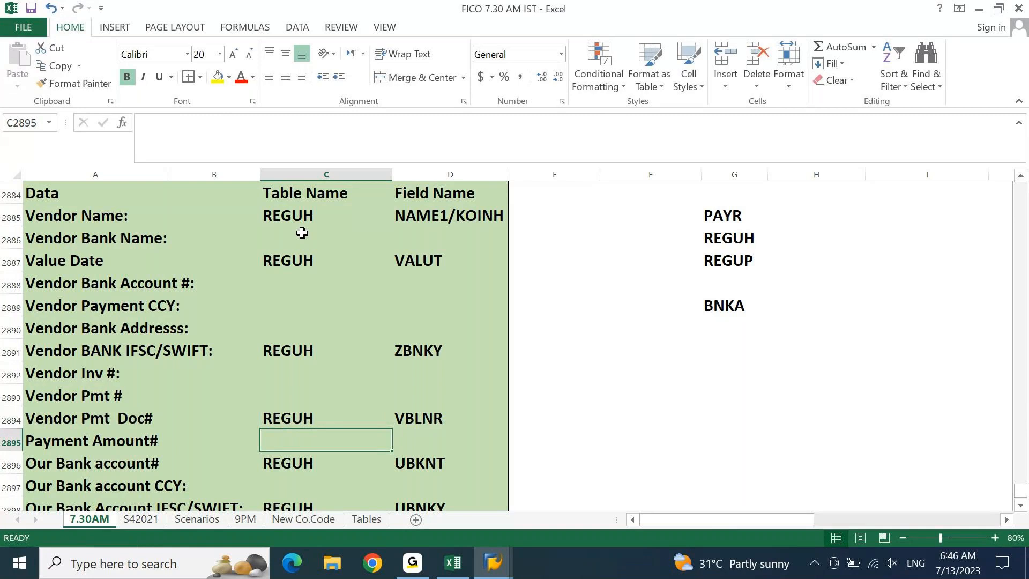
key(Up)
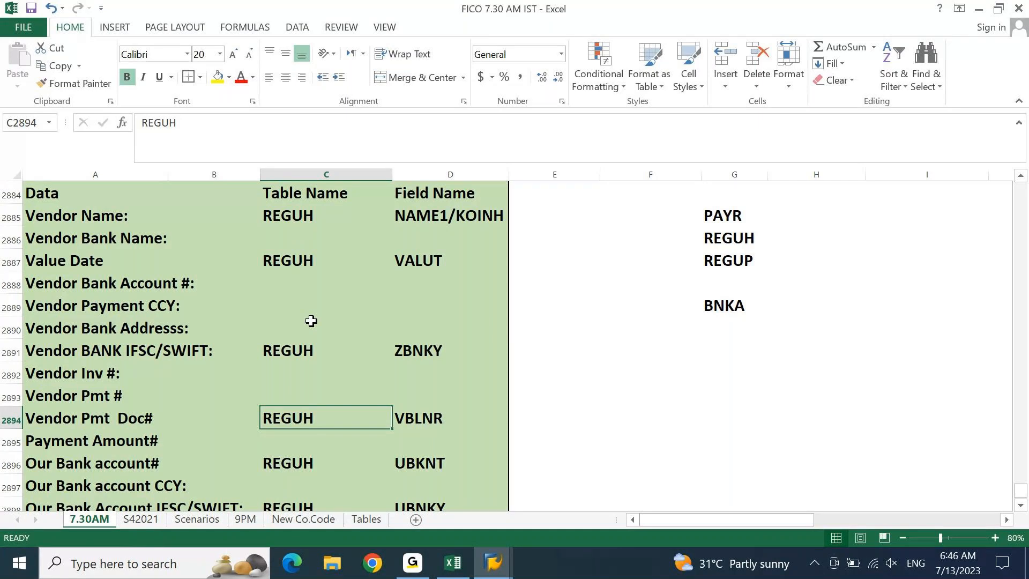
- Delete the extra Vendor Pmt # row above Vendor Pmt Doc#
click(126, 440)
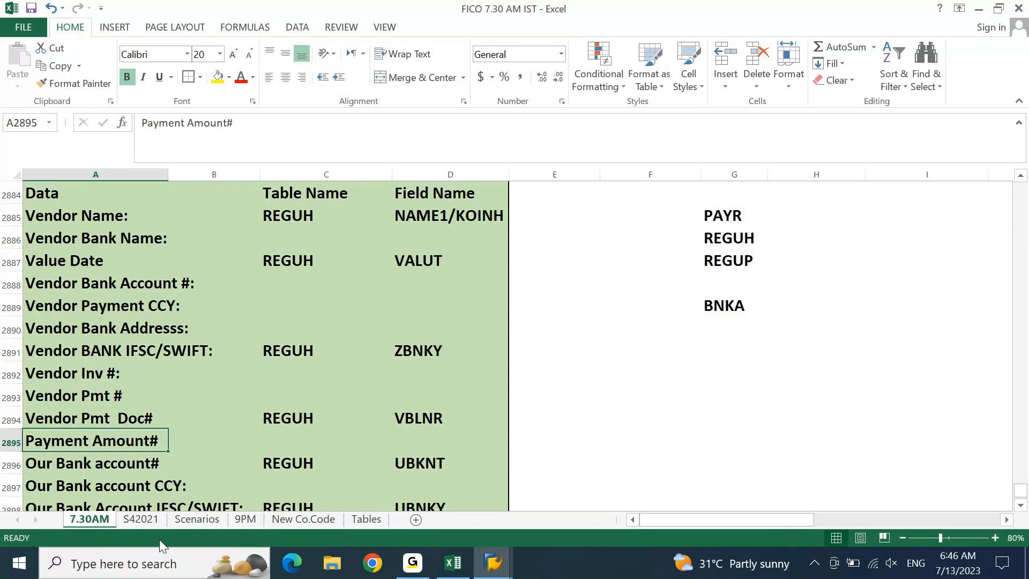
key(shift+space)
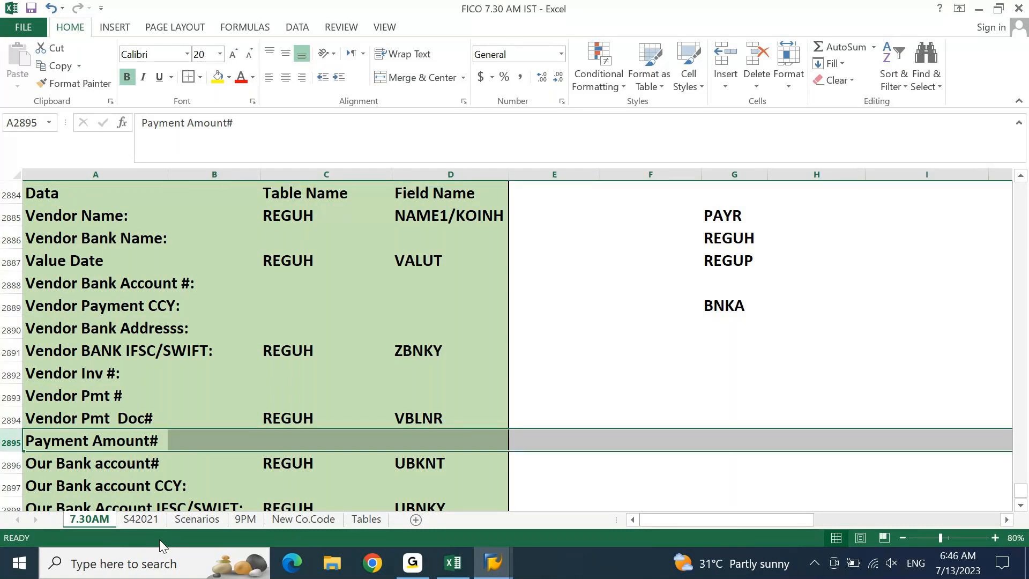
key(Up)
key(Up)
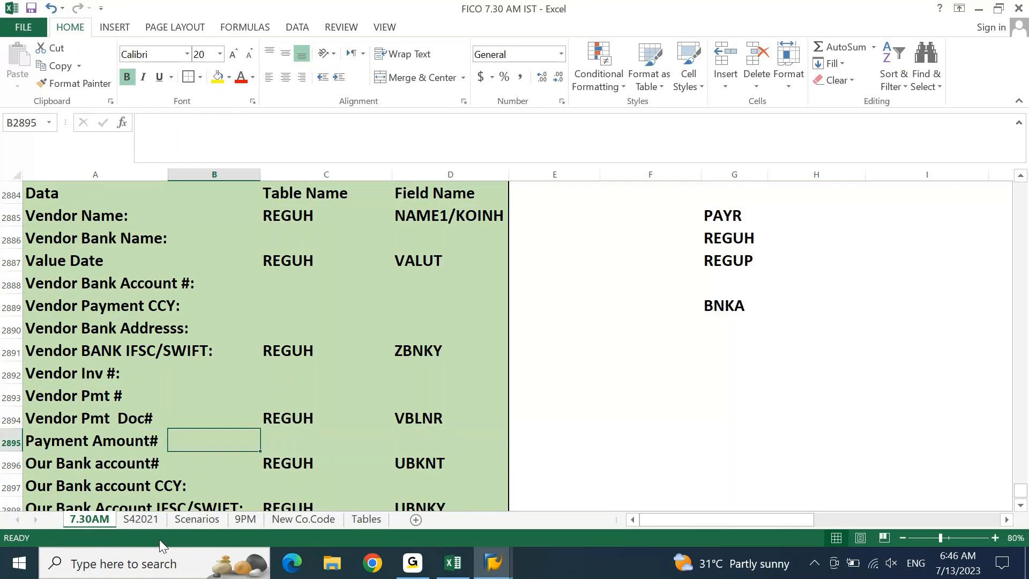
key(shift+space)
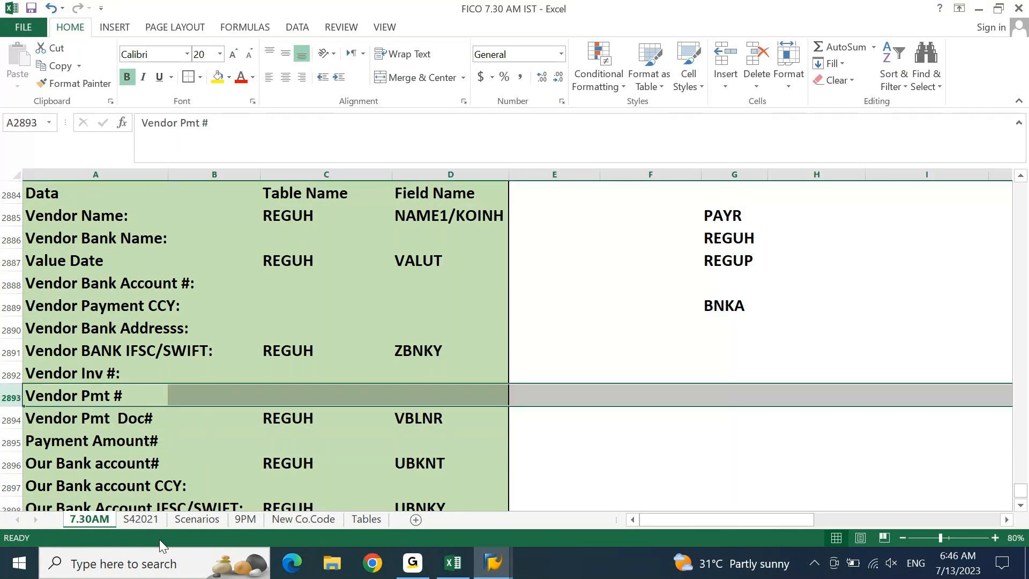
key(ctrl+minus)
key(Down)
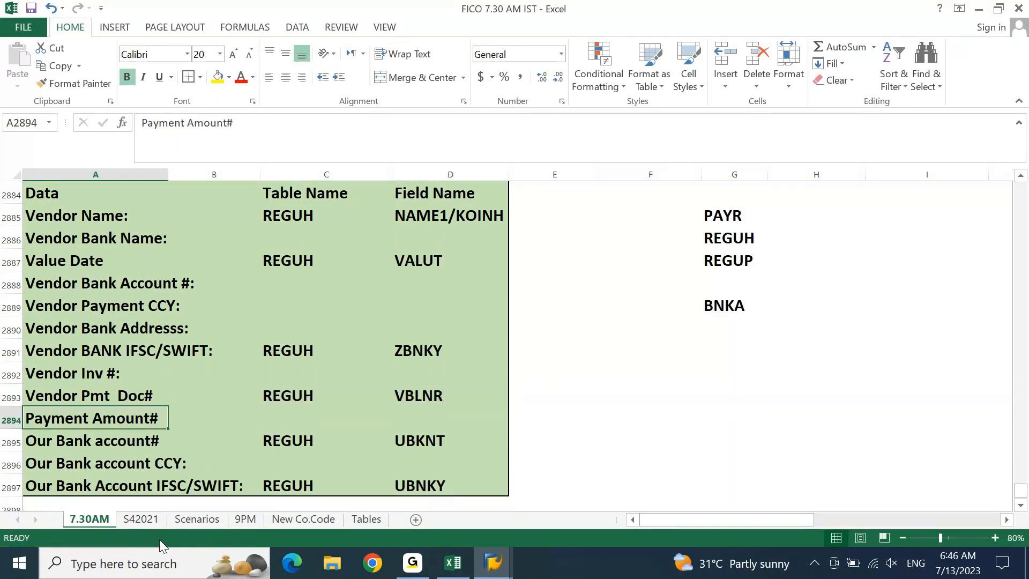
- Check the City entry in SAP's detailed REGUH display and return to the Excel mapping sheet
click(492, 563)
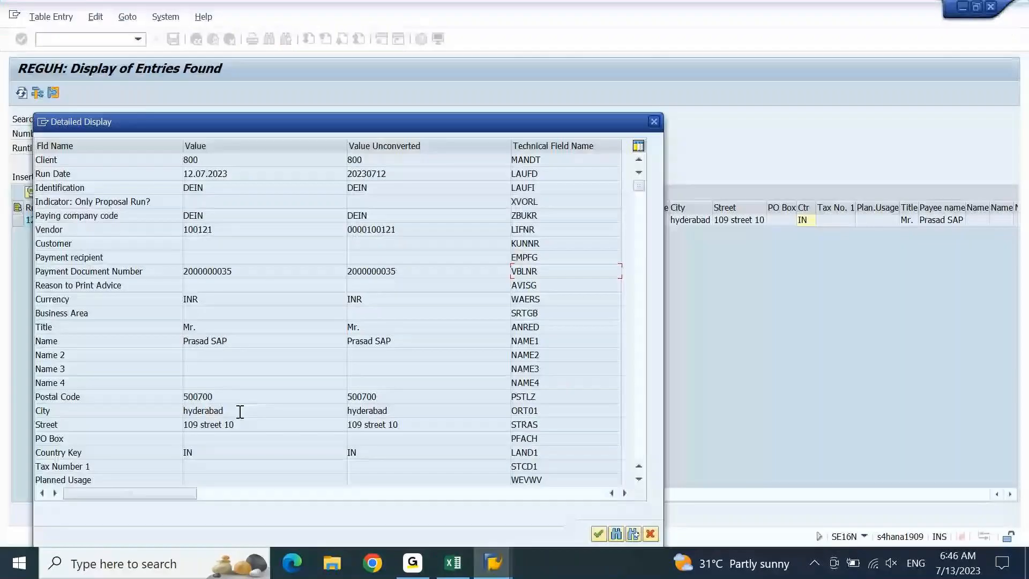
double_click(240, 411)
click(457, 567)
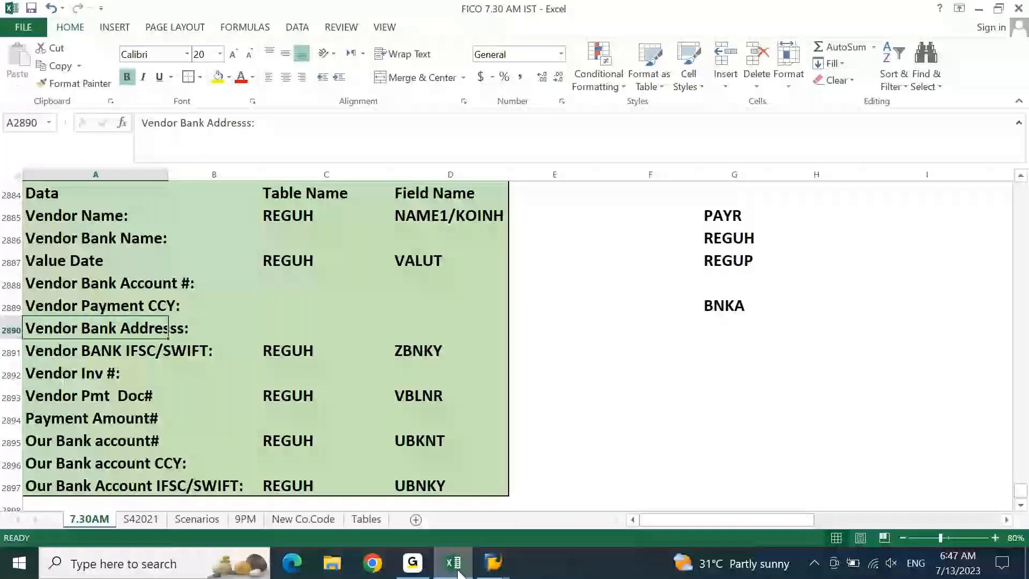
- Switch to SAP, open a separate SE16N General Table Display session and set the table to REGUP
click(493, 563)
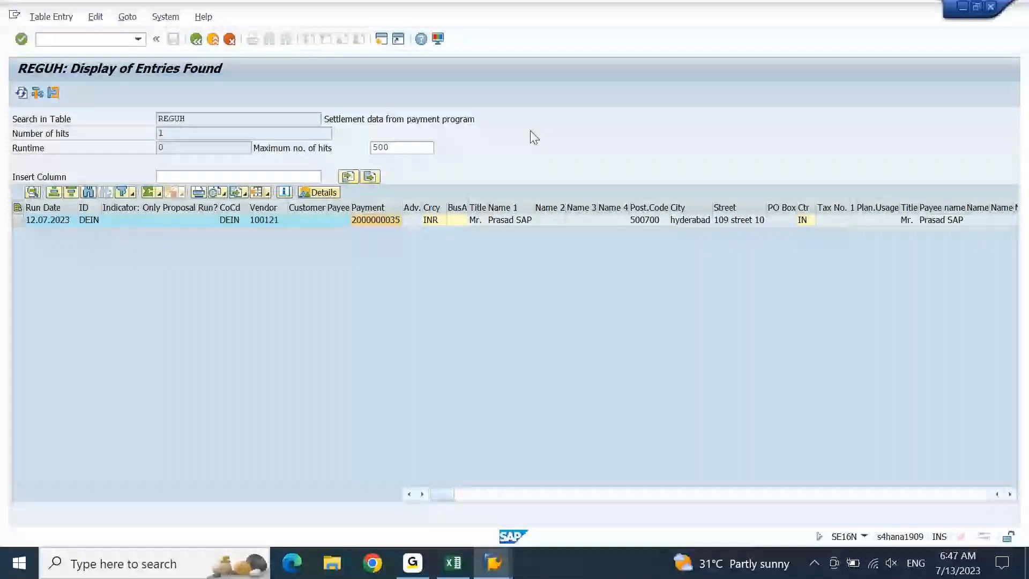
key(ctrl+n)
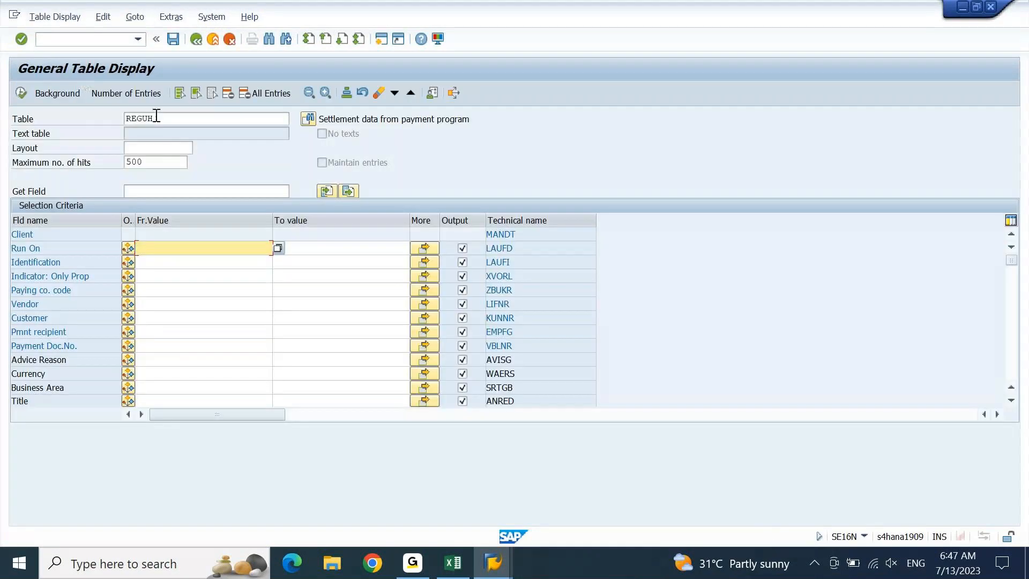
click(164, 118)
key(BackSpace)
text(P)
key(Return)
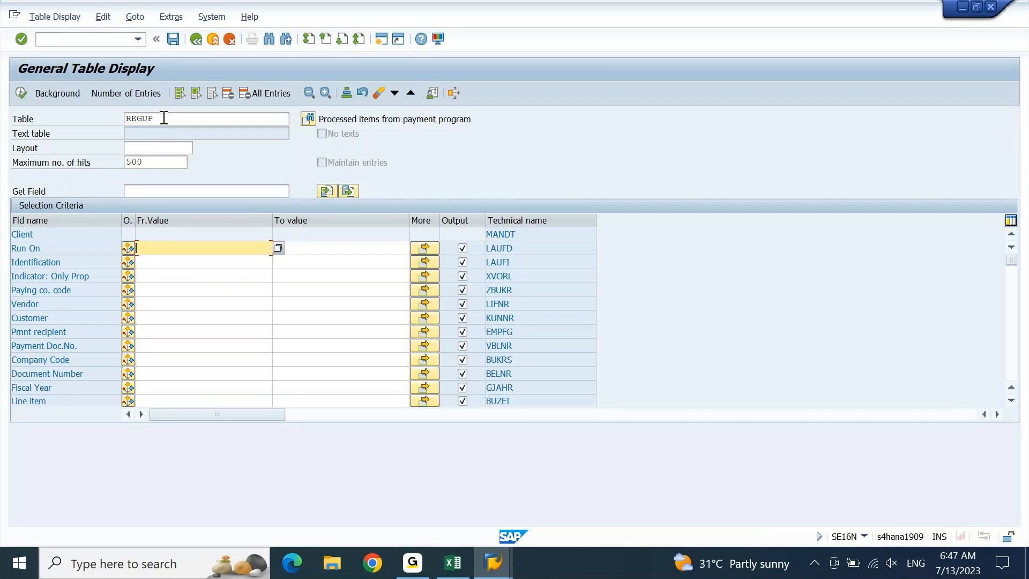
click(155, 292)
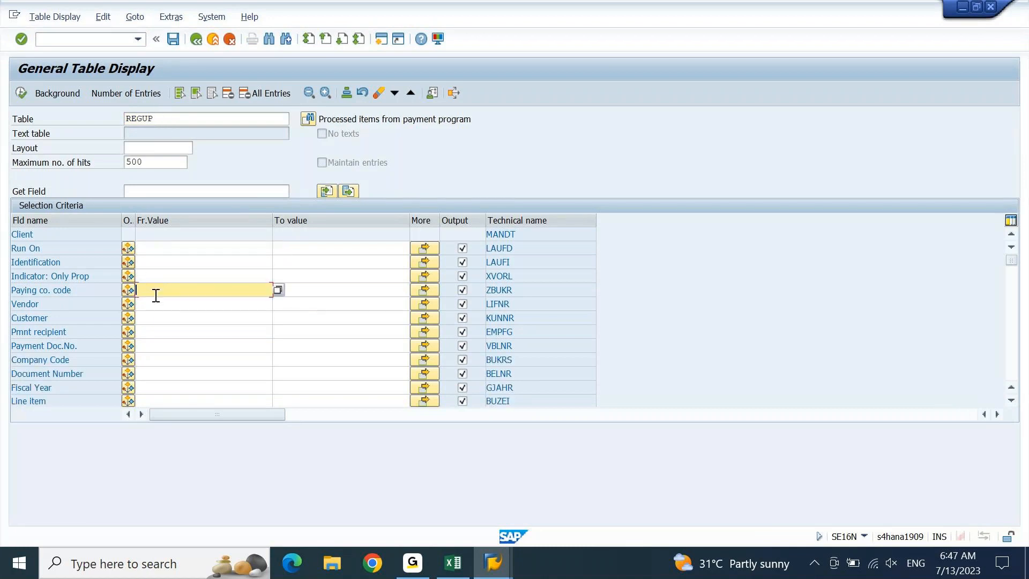
text(DEIN)
key(Tab)
key(Left)
key(Down)
key(Down)
key(Down)
key(Down)
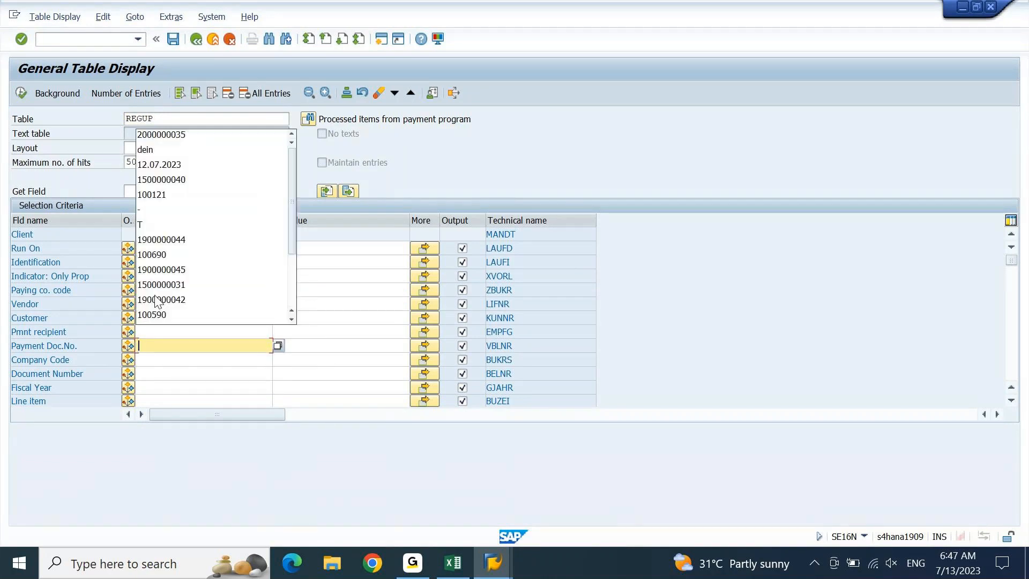
key(Down)
key(Return)
key(F8)
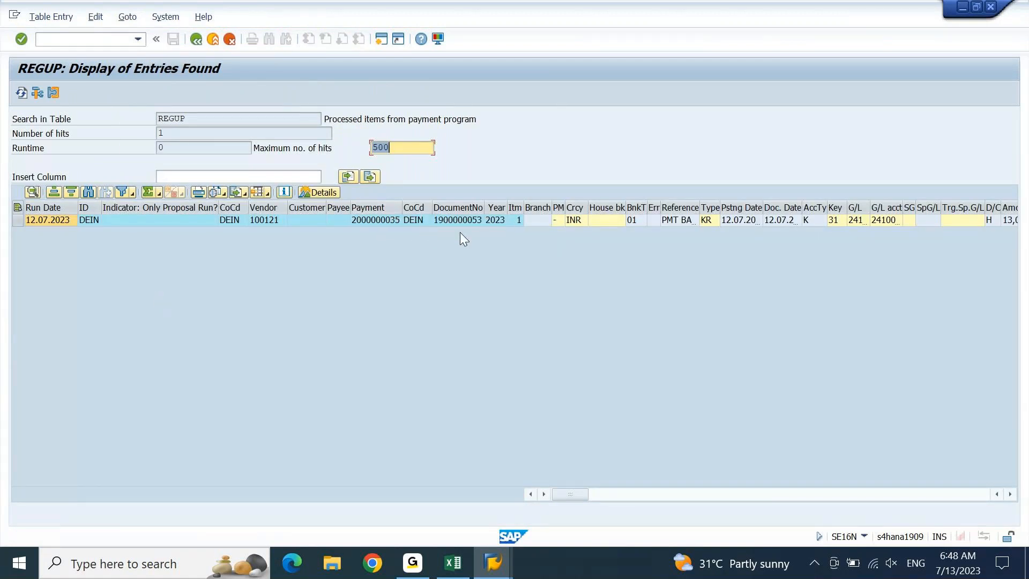
- Copy the Document Number's technical field name, BELNR, from REGUP's detailed display into the Excel field name for Vendor Inv #
double_click(474, 220)
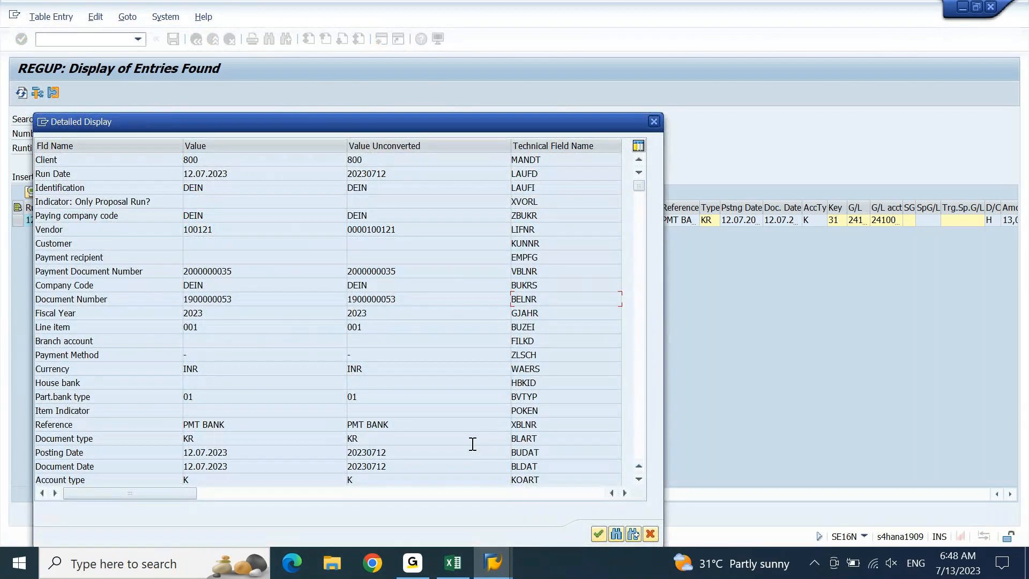
click(452, 562)
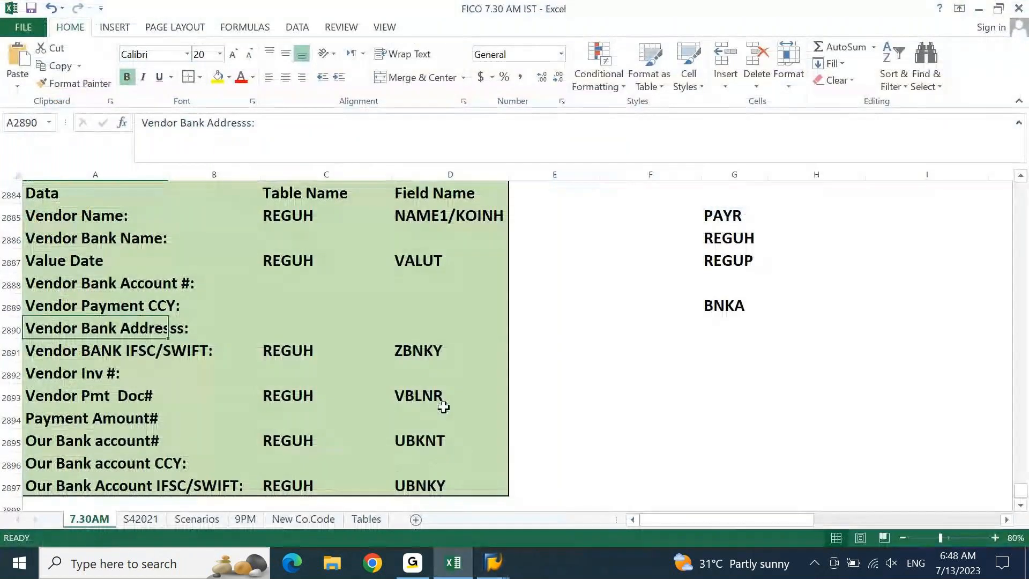
key(Down)
key(Down)
key(Right)
key(Right)
key(Right)
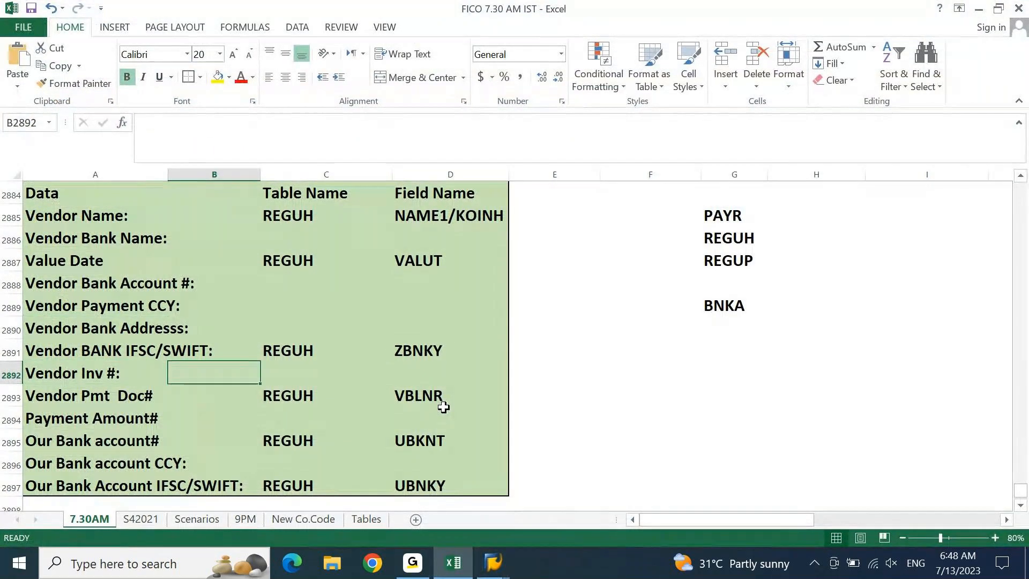
text(BELNR)
key(Left)
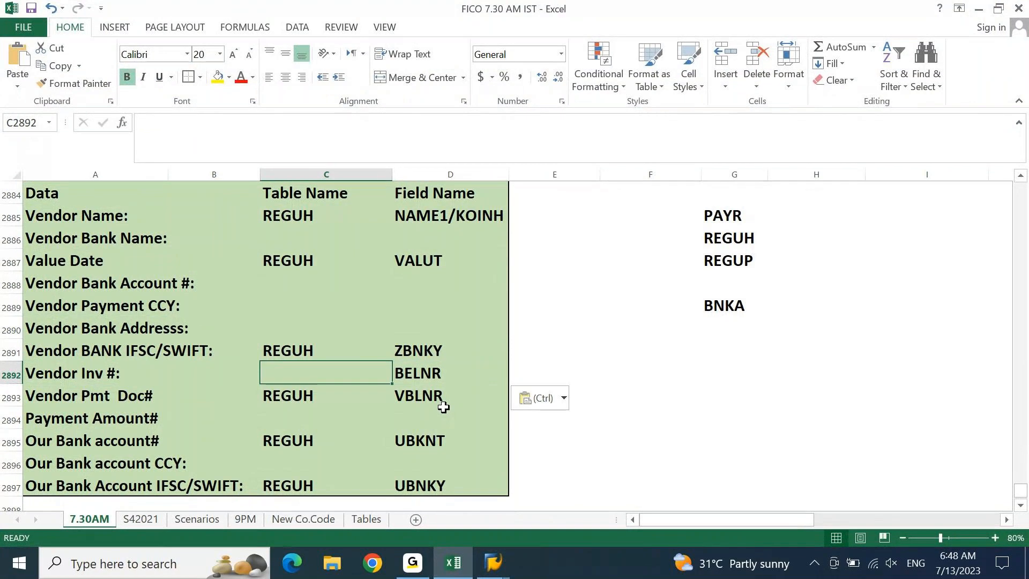
- Enter REGUP as the table name for Vendor Inv #
text(REG)
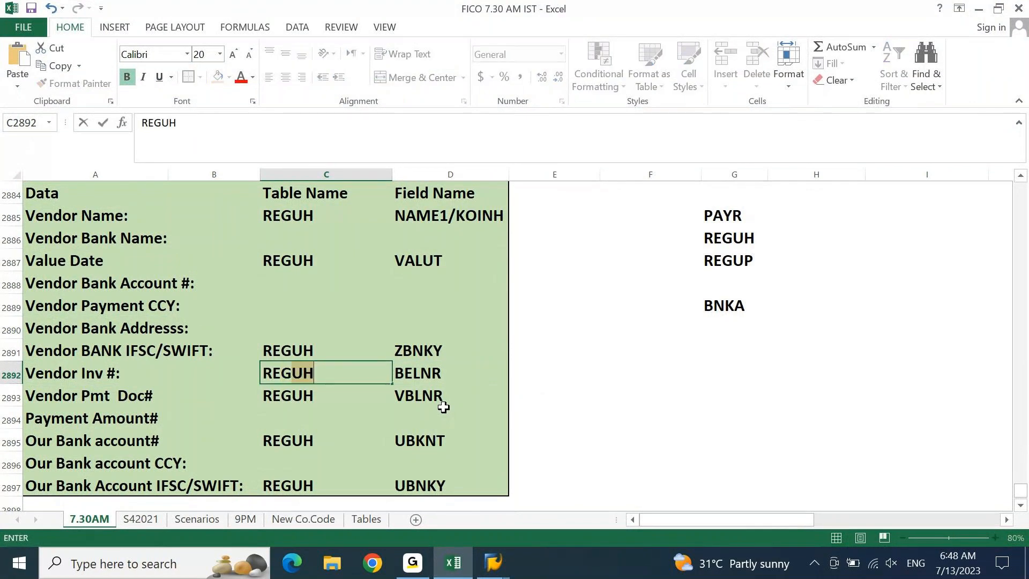
text(UP)
key(Return)
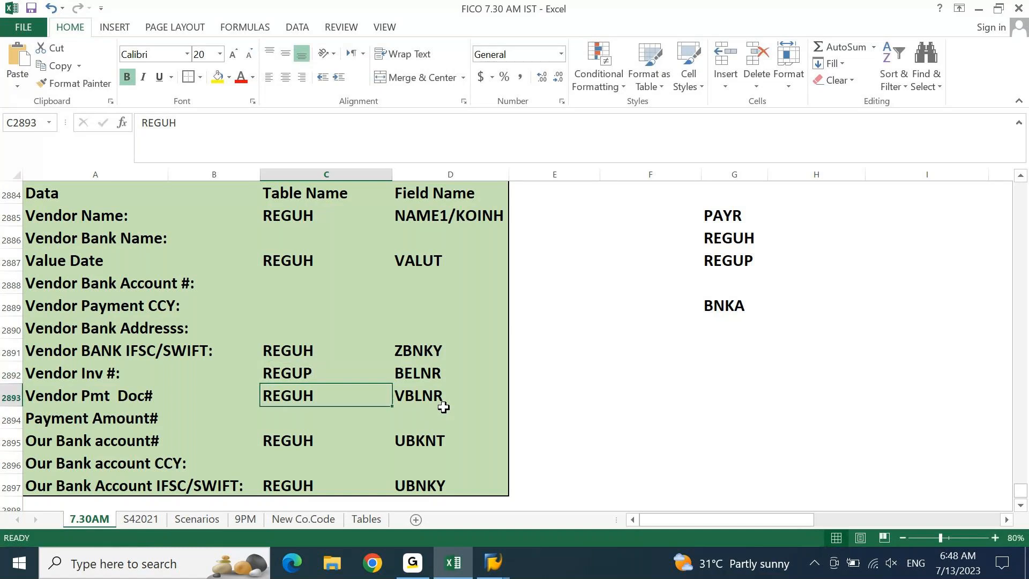
- Look up the local-currency amount field in SAP's REGUP details and enter table REGUP and field DMBTR for Payment Amount# in Excel
click(455, 569)
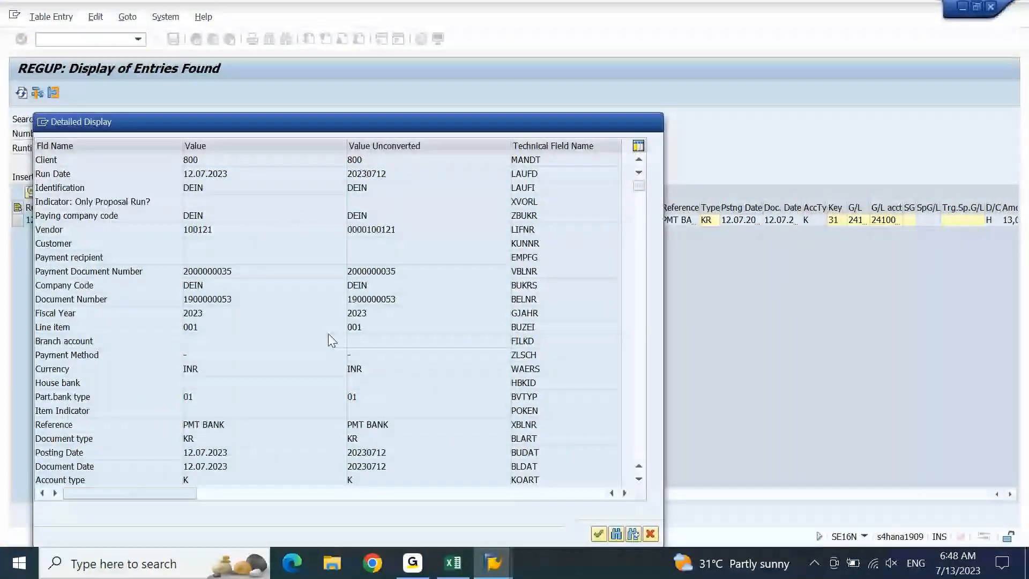
scroll(357, 322, down, 8)
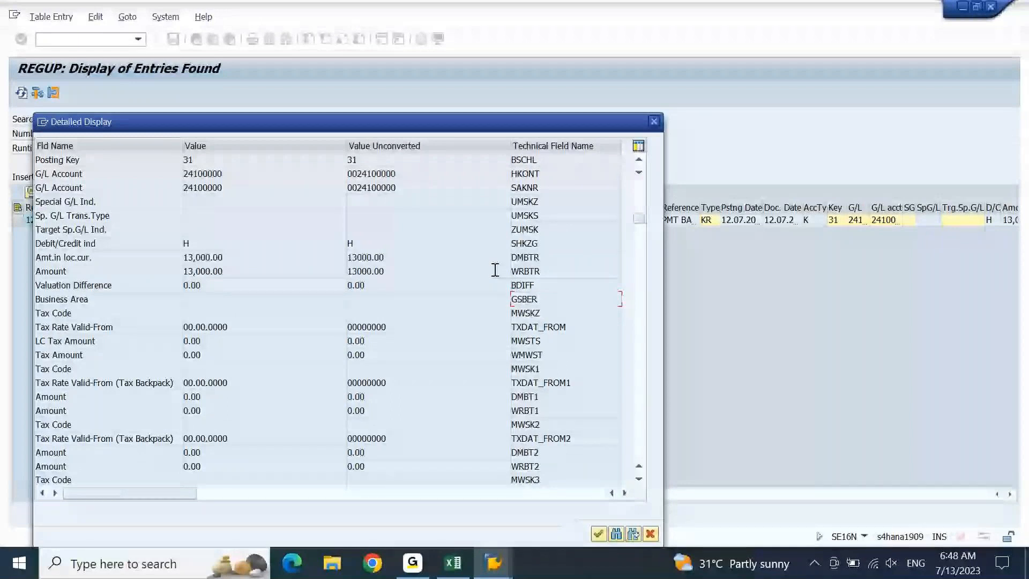
click(455, 563)
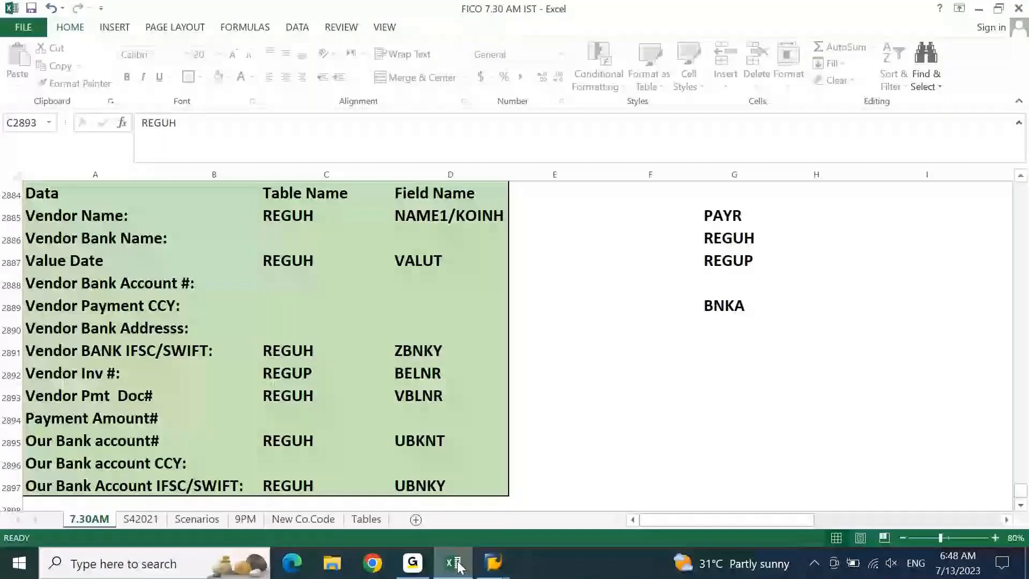
click(451, 418)
text(DMBTR)
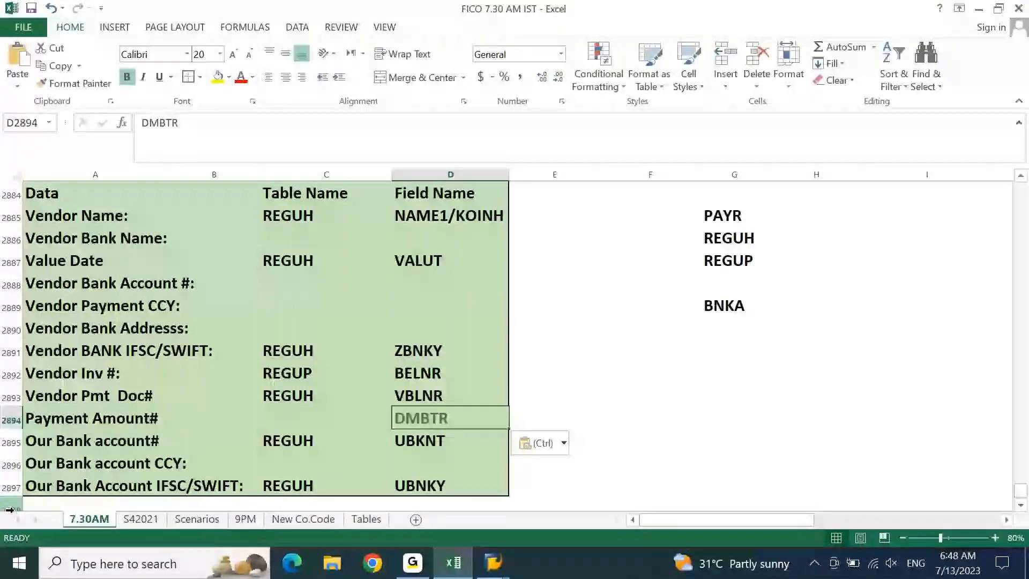
key(Left)
text(REGUP)
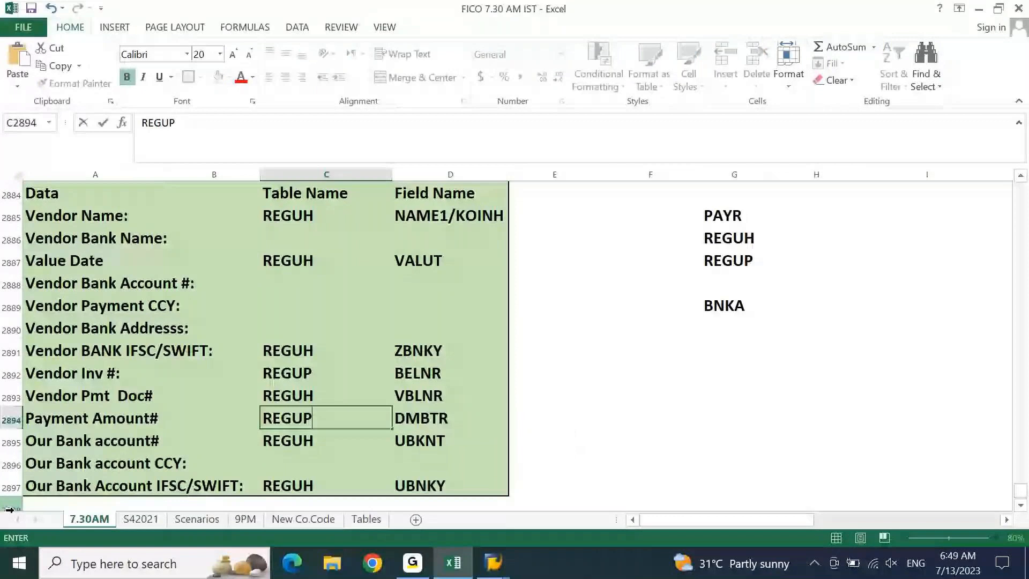
key(Down)
- Review the mapping table for rows still missing a table and field name, stopping at Vendor Bank Account #
key(Down)
key(Down)
key(Left)
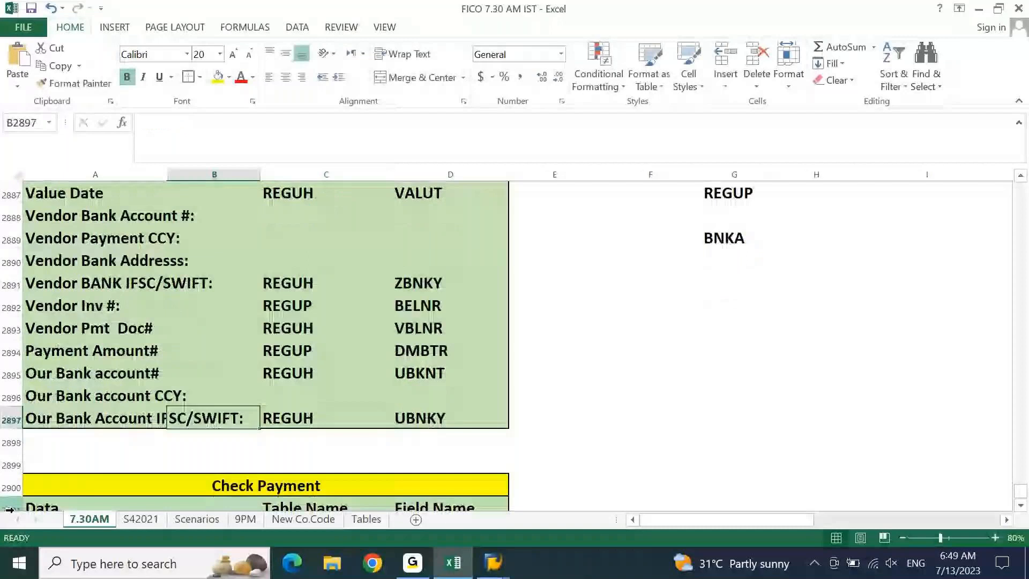
key(Right)
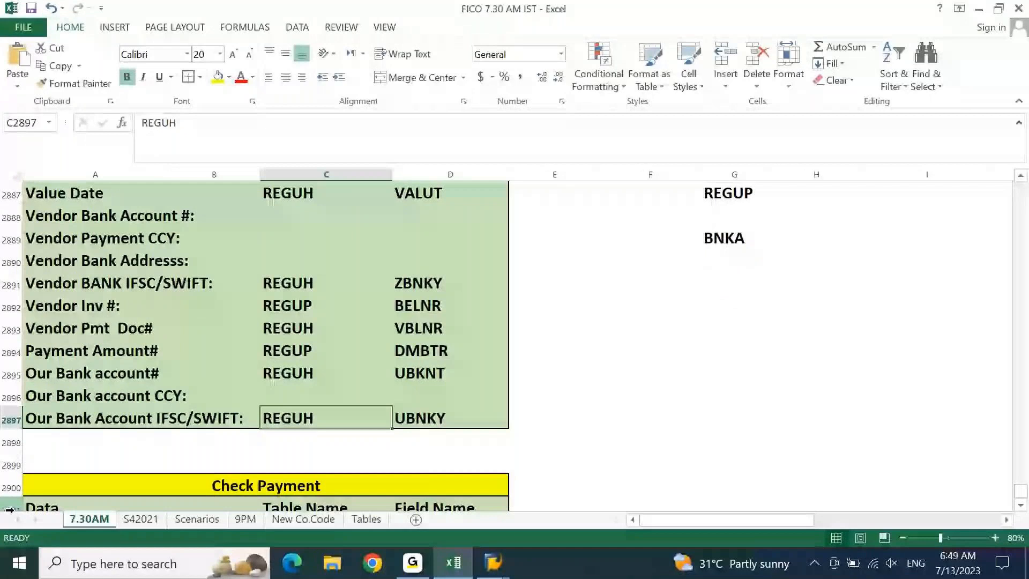
key(Up)
key(Up)
key(Up)
key(Up)
key(Up)
key(Up)
key(Up)
key(Up)
key(Up)
key(Up)
key(Up)
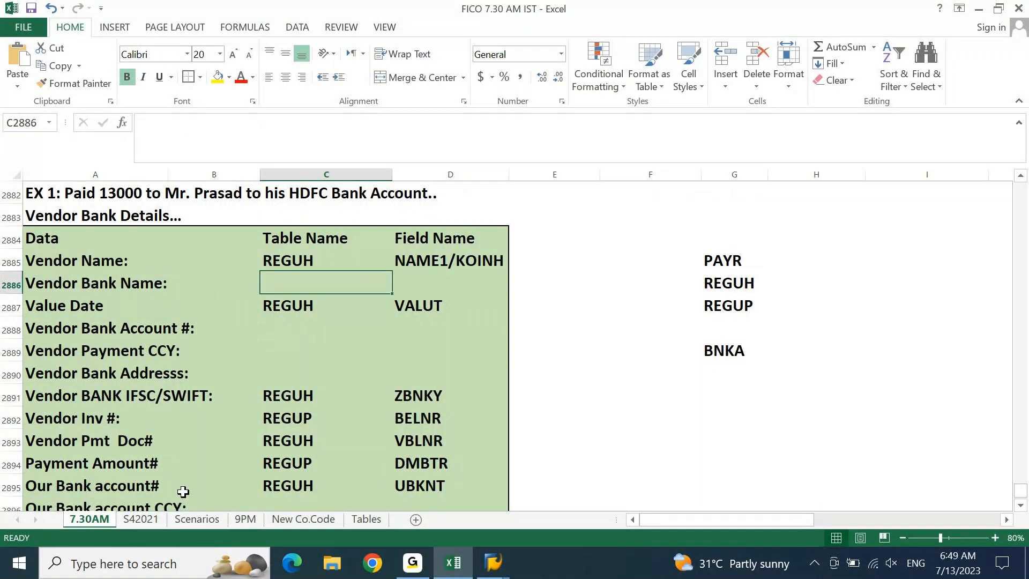
key(Down)
key(Down)
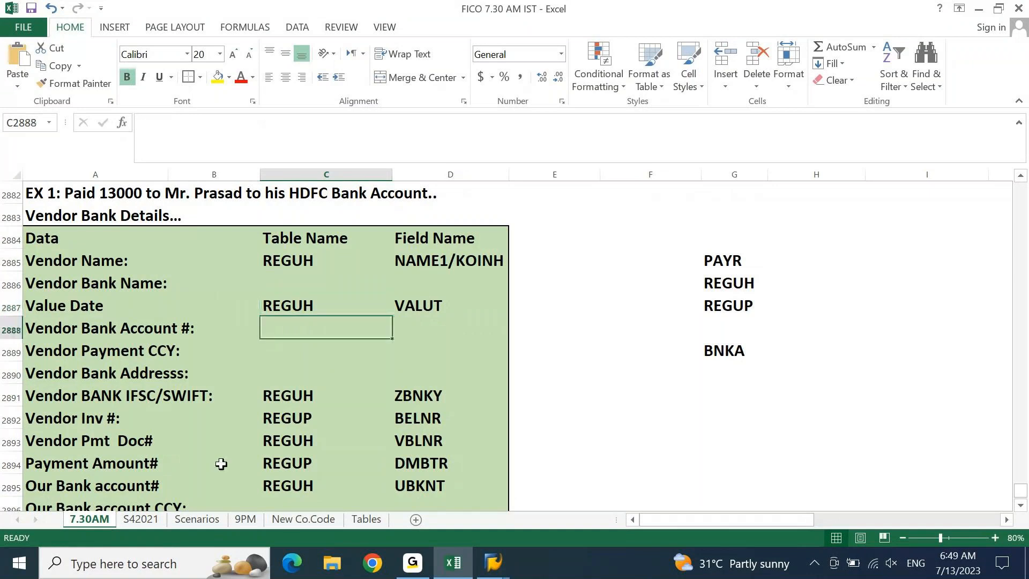
- Search SAP's detailed REGUP display through to its last field for the vendor bank account number, and close it
mouse_move(493, 563)
click(638, 474)
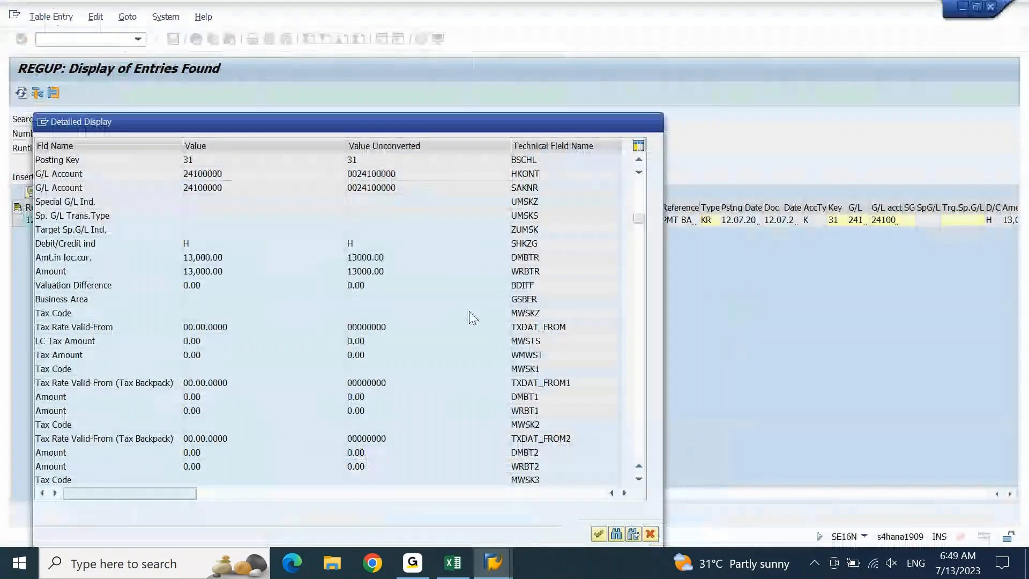
scroll(470, 312, down, 7)
scroll(471, 312, down, 8)
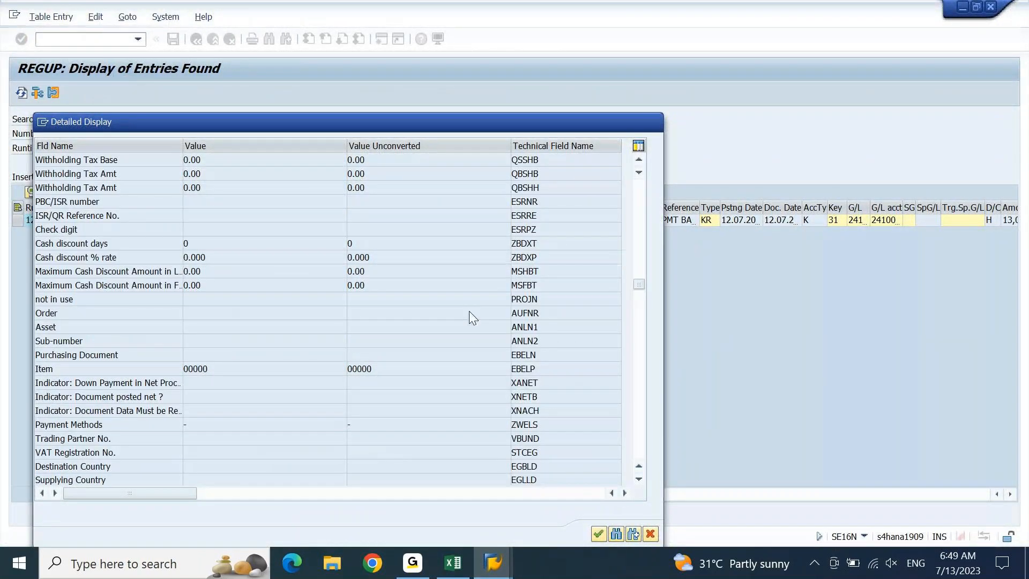
scroll(470, 311, down, 8)
scroll(469, 312, down, 8)
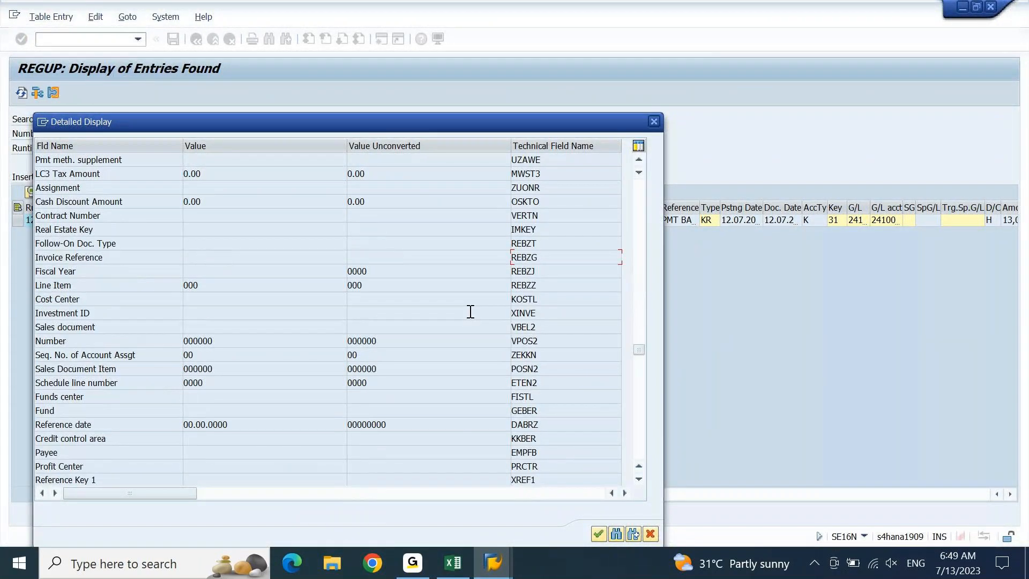
scroll(469, 312, down, 8)
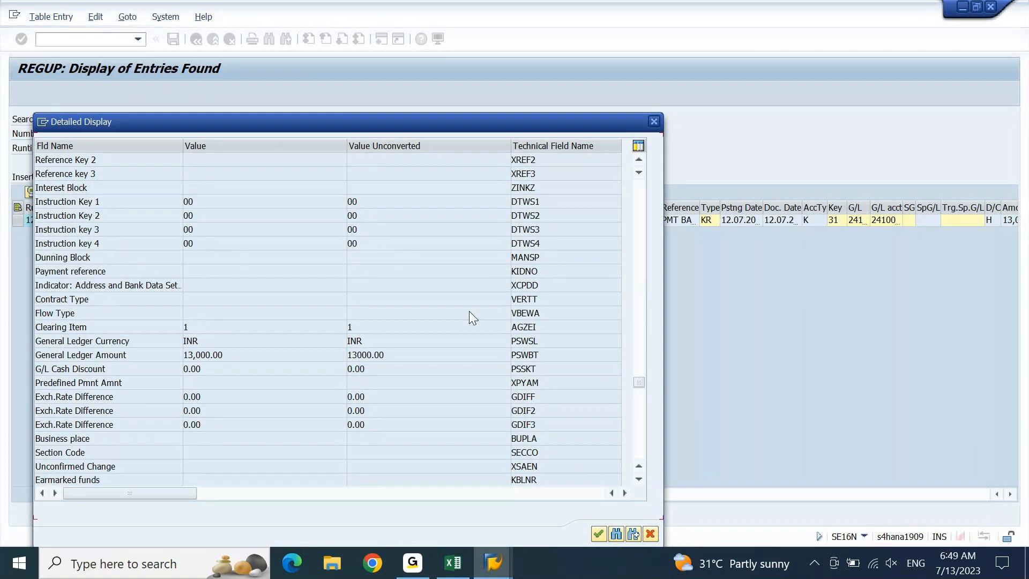
scroll(469, 313, down, 8)
scroll(470, 315, down, 8)
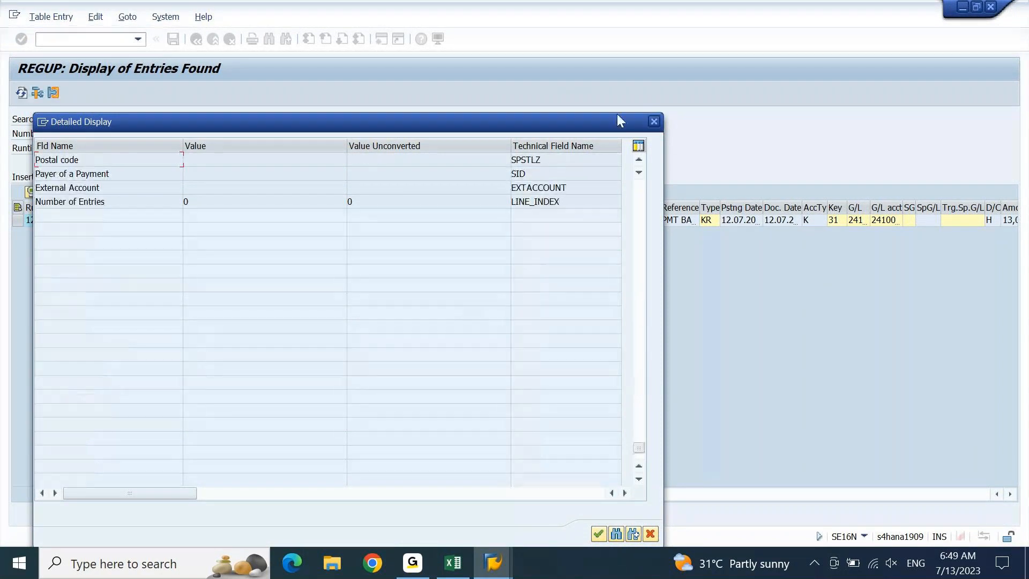
click(653, 123)
- Find the payee's bank account number in SAP's detailed REGUH display and enter table REGUH and field ZBNKN for Vendor Bank Account #
mouse_move(492, 562)
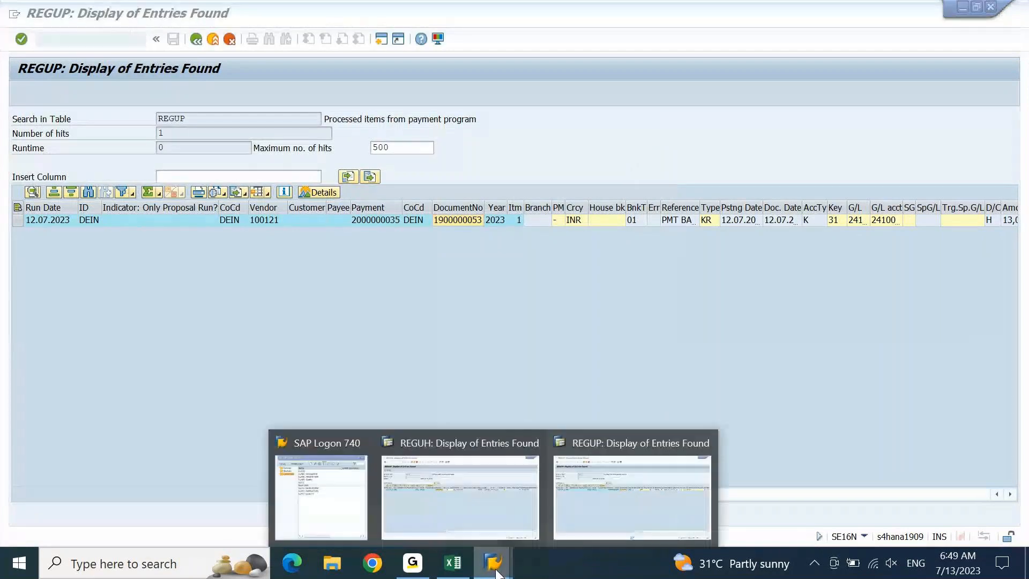
click(467, 509)
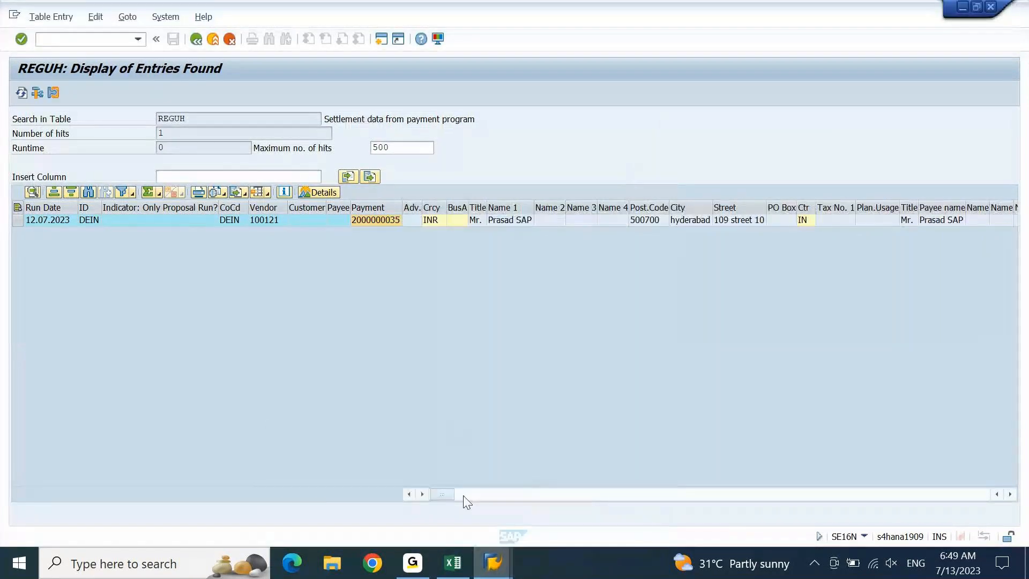
double_click(463, 224)
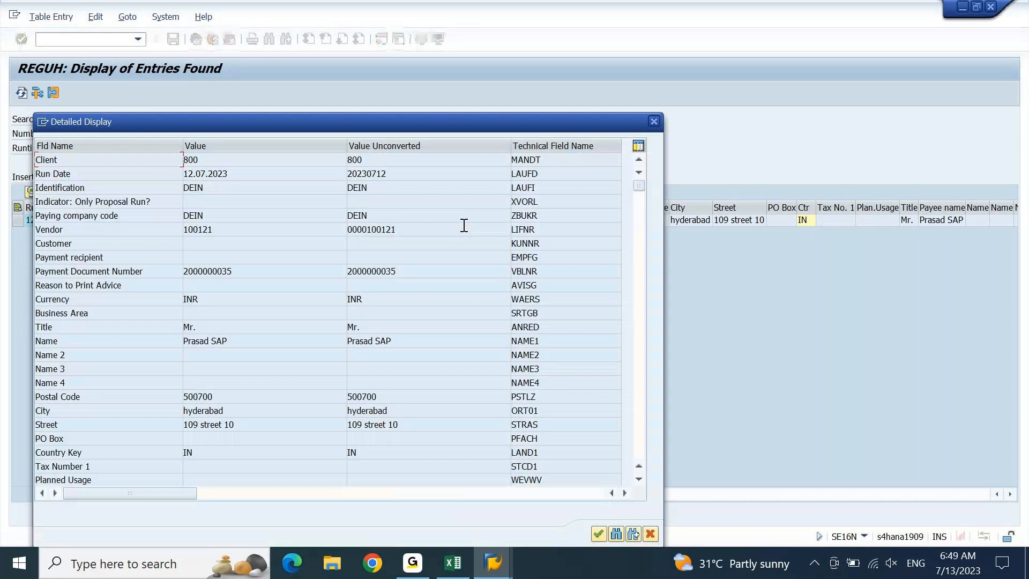
scroll(463, 225, down, 10)
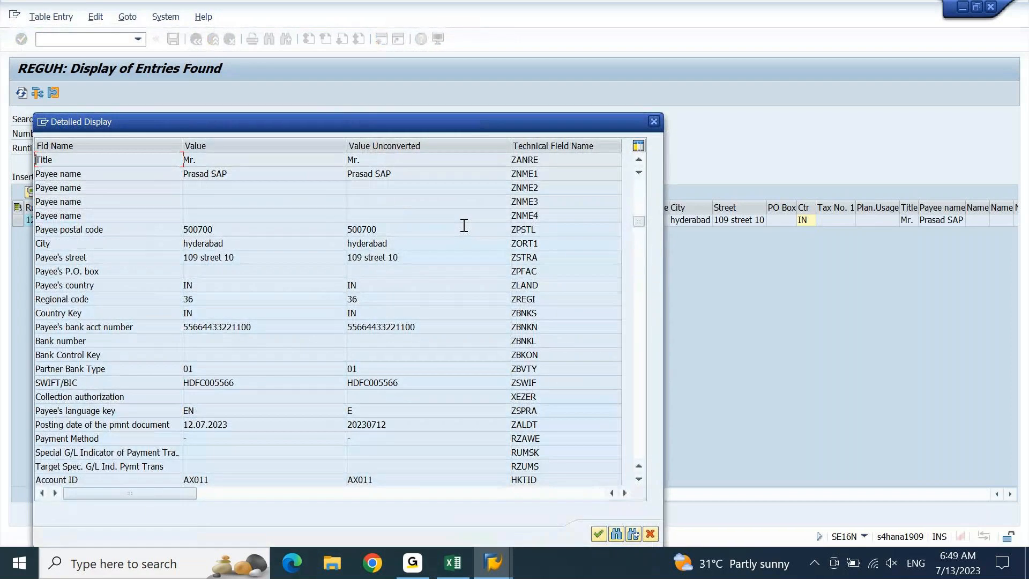
double_click(525, 327)
key(ctrl+c)
click(459, 563)
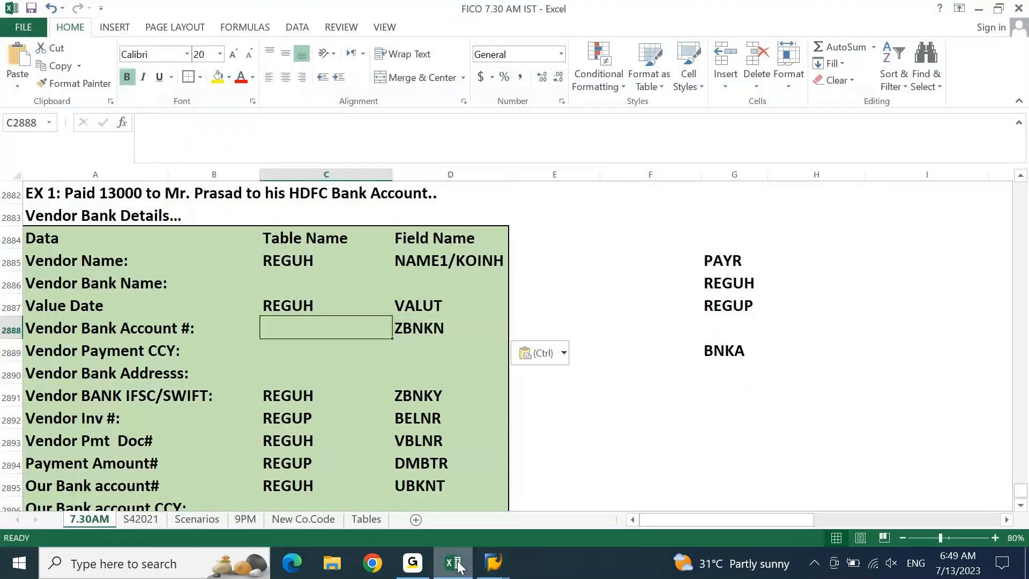
key(ctrl+d)
key(Down)
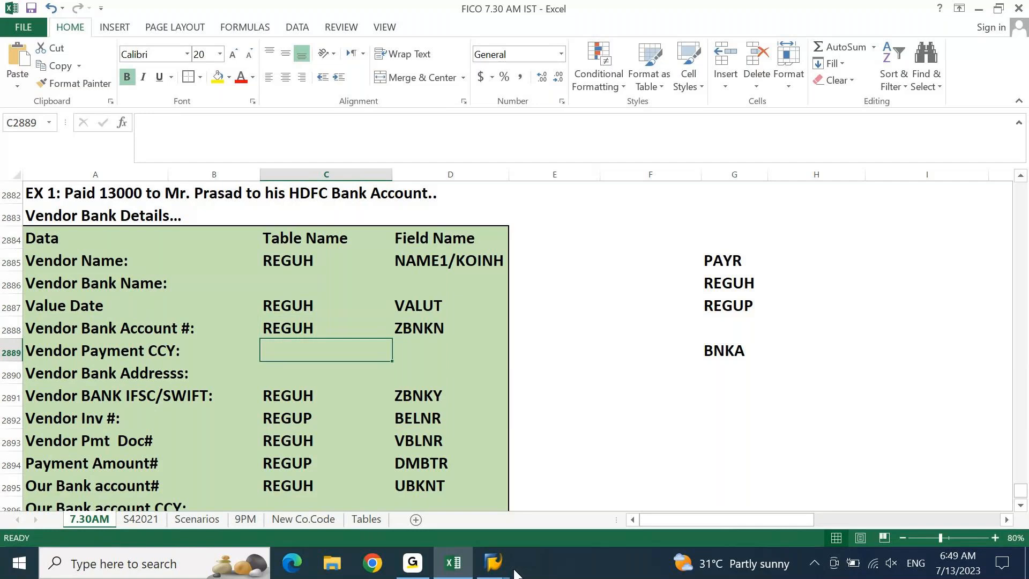
- Find the currency field in SAP's detailed REGUH display and enter table REGUH and field WAERS for Vendor Payment CCY in Excel
click(512, 569)
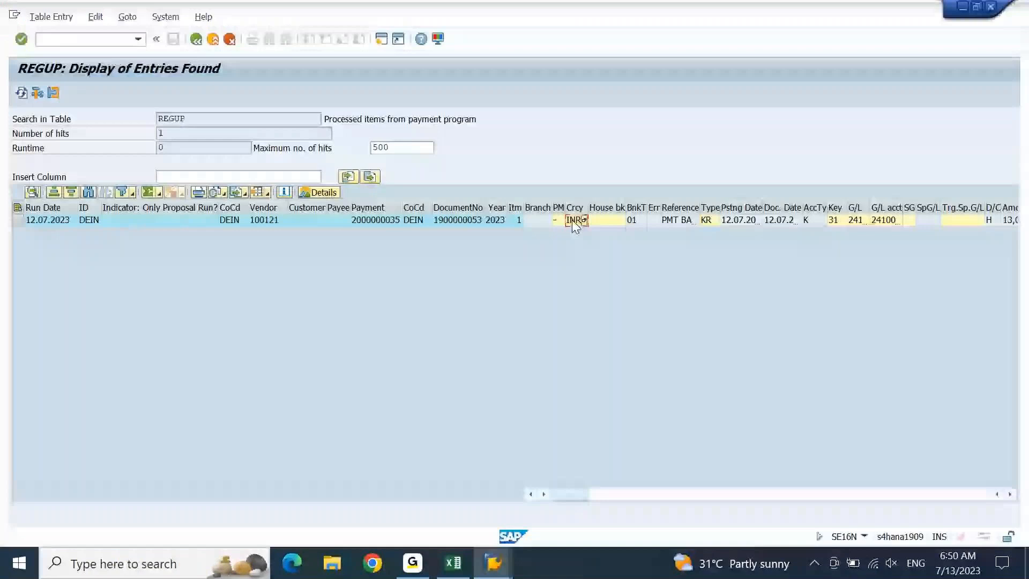
double_click(609, 222)
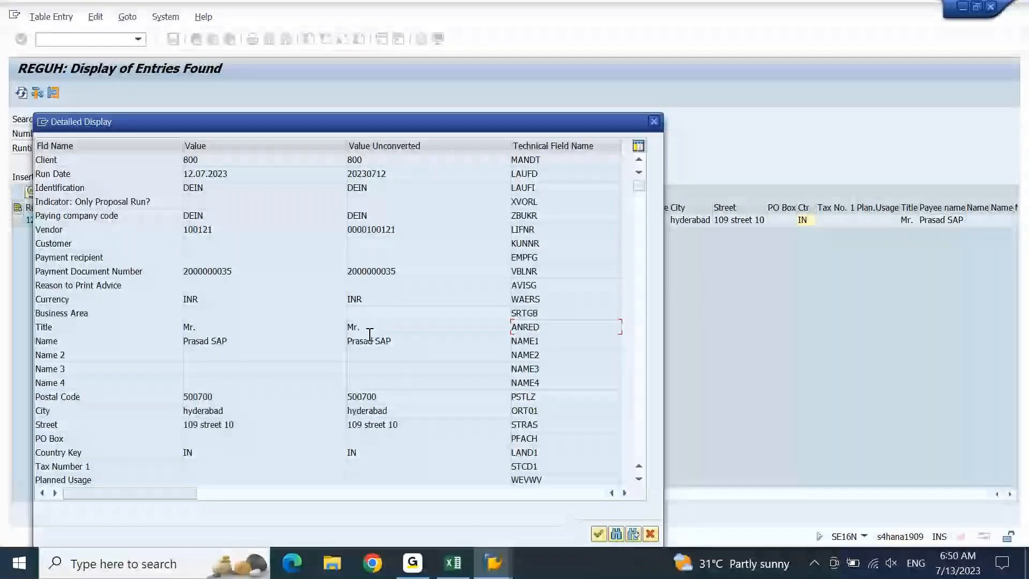
click(459, 564)
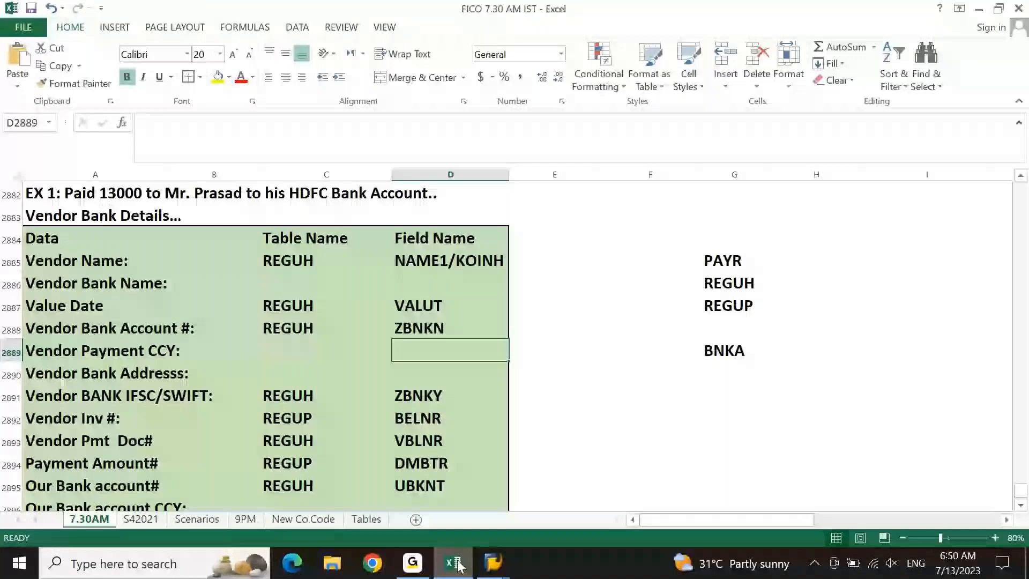
key(ctrl+v)
key(Left)
key(ctrl+d)
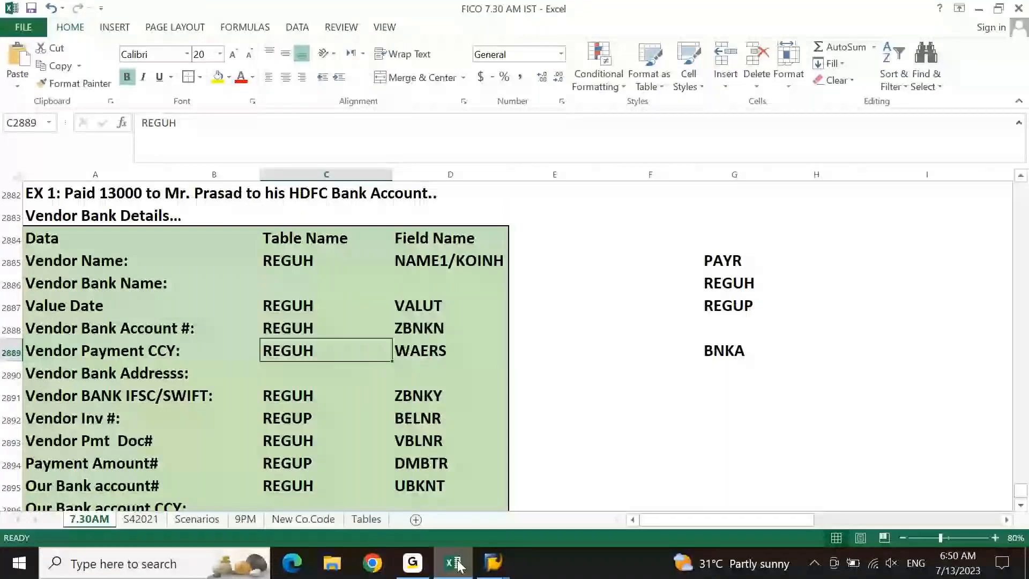
- Review the mapping table for rows still missing a table and field name, ending at the vendor bank address row
key(Down)
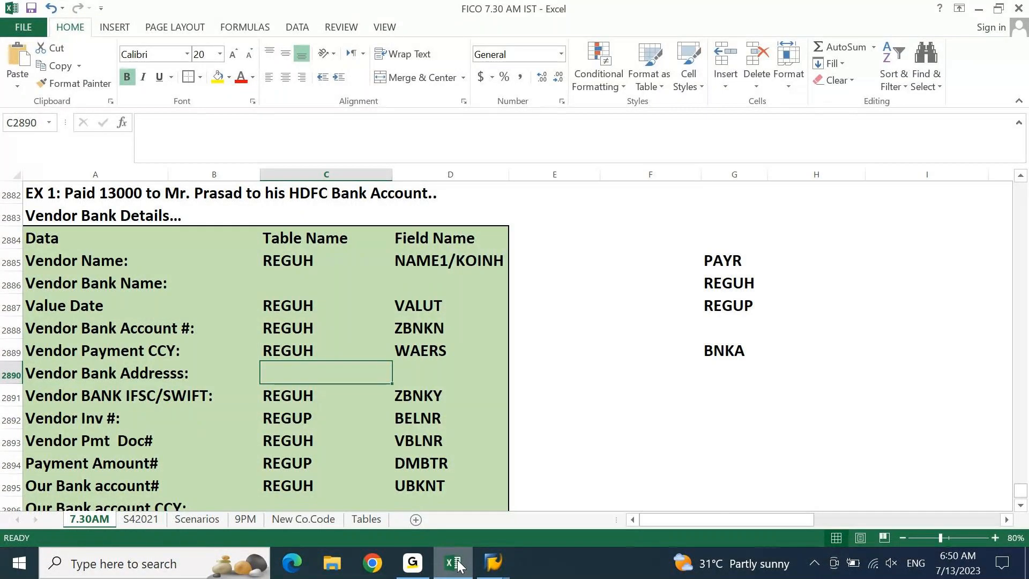
key(Down)
key(Down)
key(Down)
key(Down)
key(Down)
key(Down)
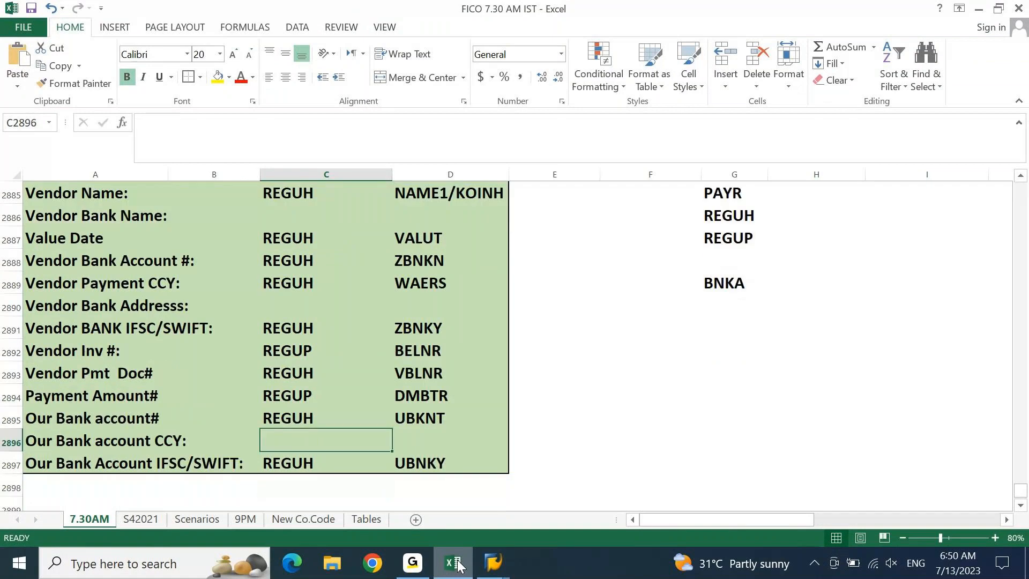
key(Up)
key(Up)
key(Up)
key(Up)
key(Up)
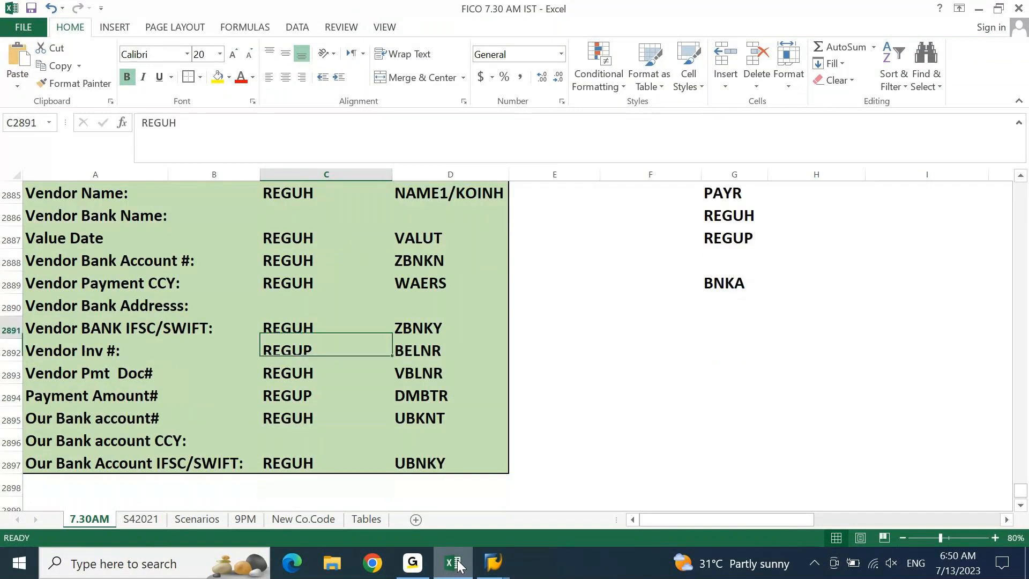
key(Up)
- Close the detailed REGUP and REGUH displays in SAP and find the vendor bank's SWIFT/BIC in the REGUH entry
mouse_move(498, 562)
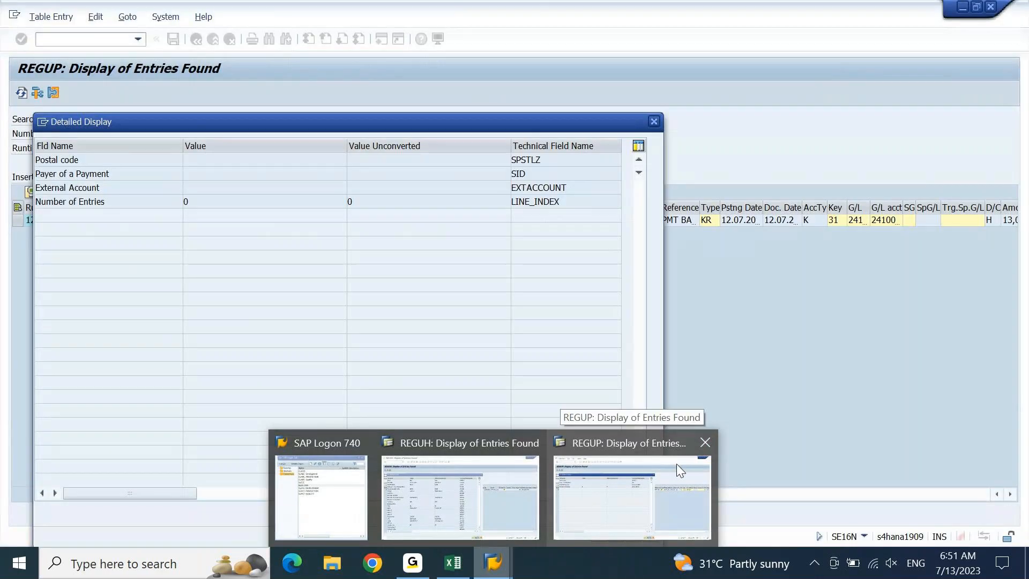
click(673, 466)
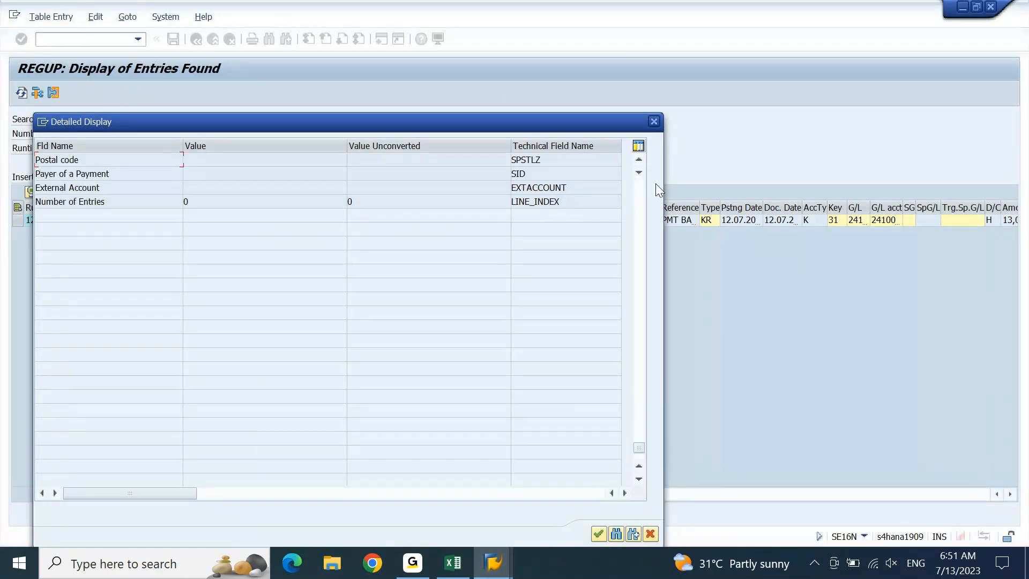
click(658, 118)
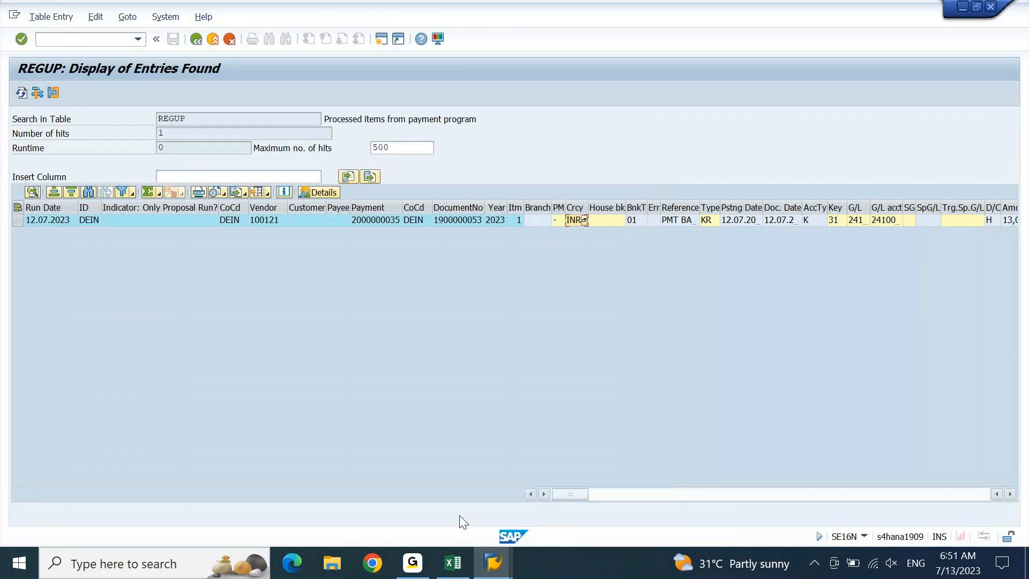
click(496, 562)
click(461, 492)
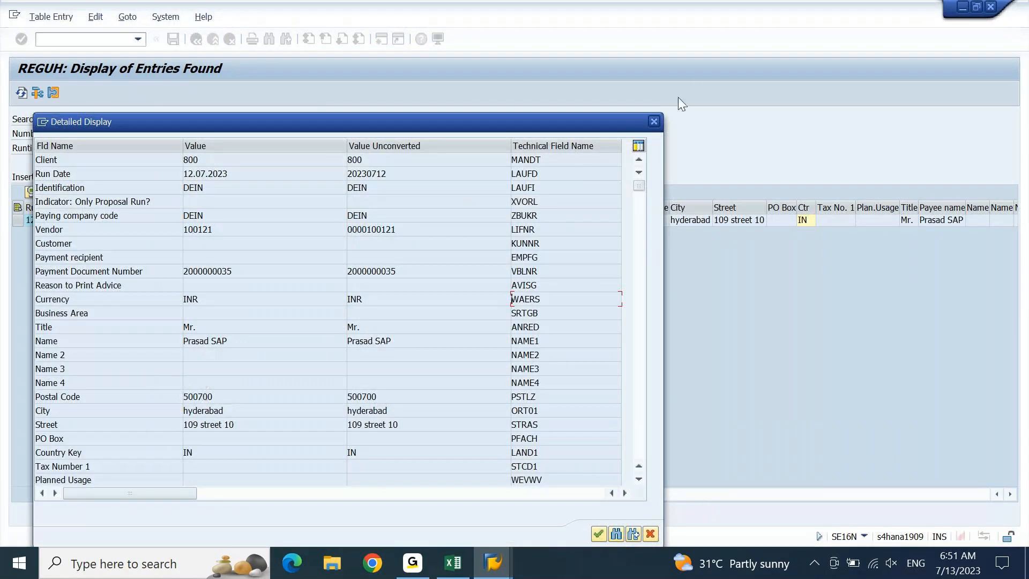
click(651, 123)
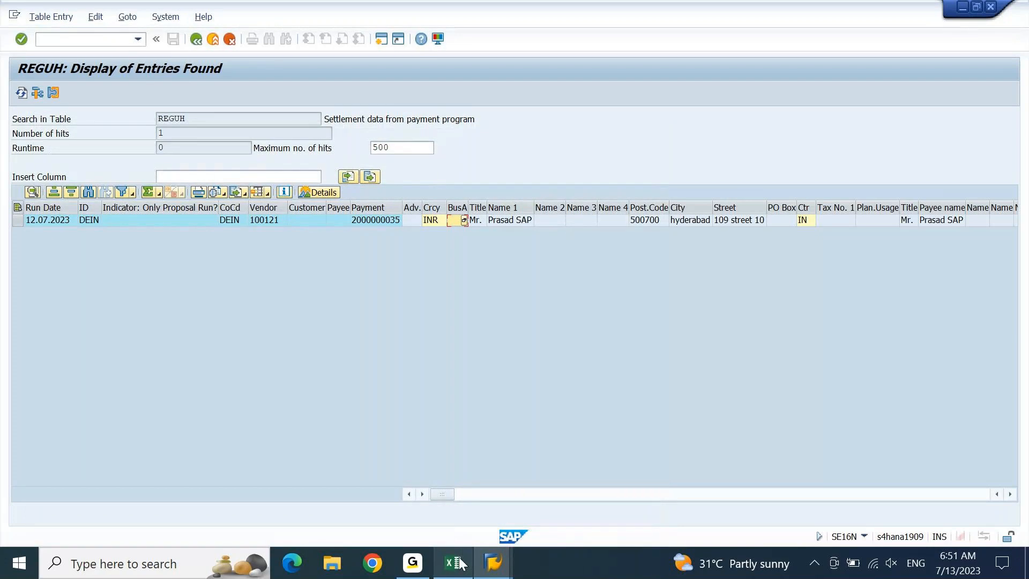
mouse_move(453, 562)
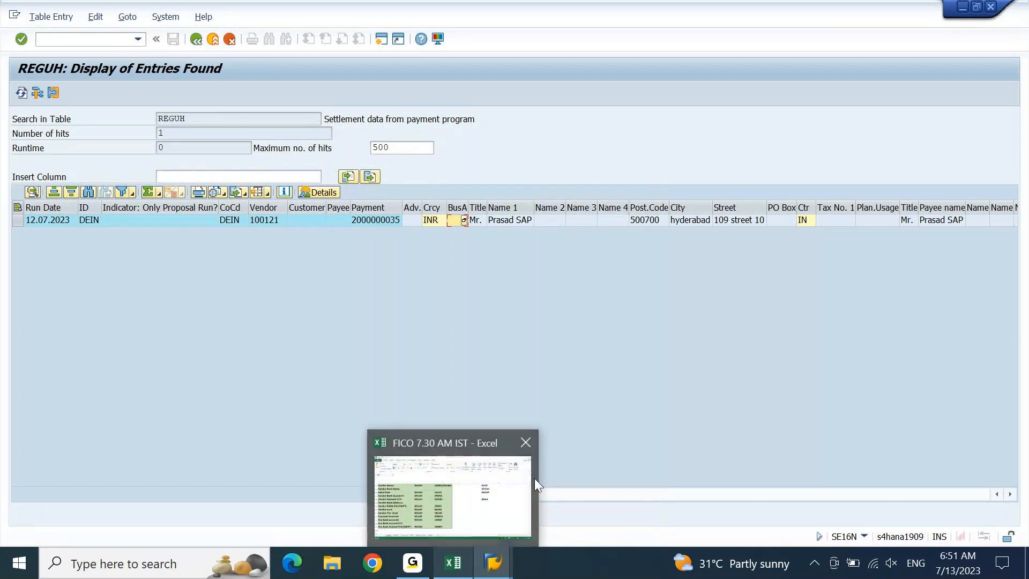
click(594, 494)
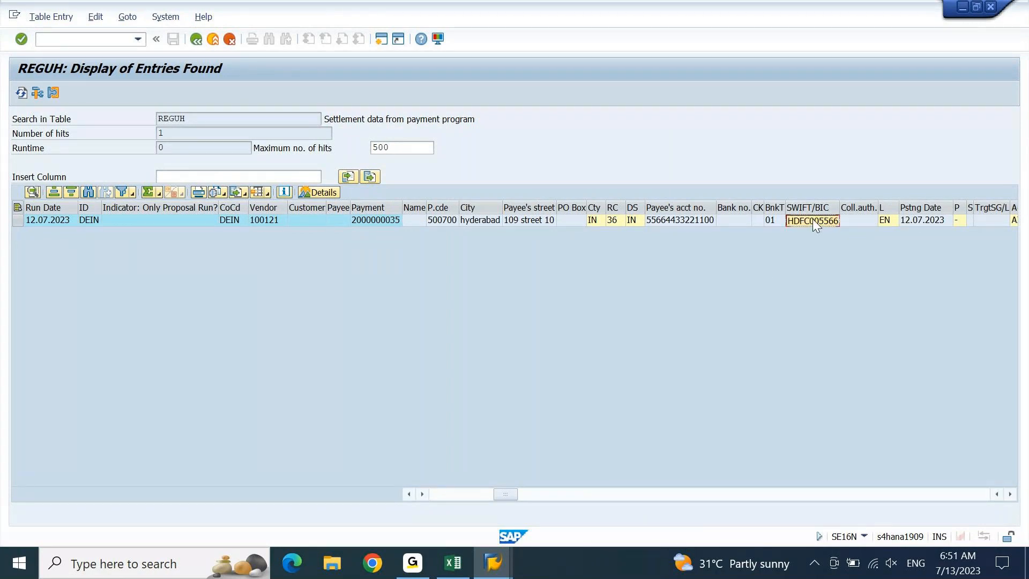
- Try to load table BNKA in SE16N in a new SAP session
click(377, 41)
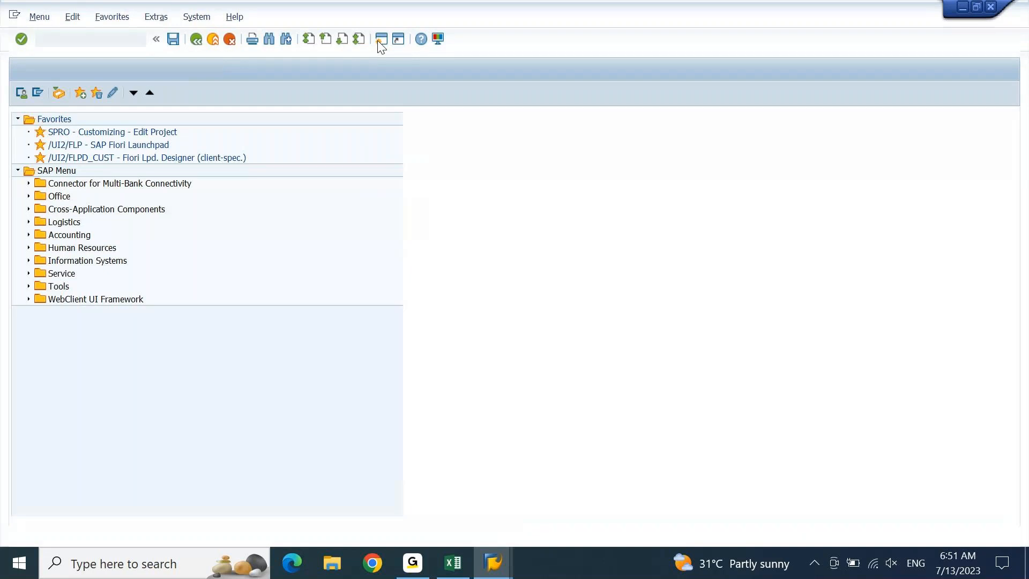
text(SE16N)
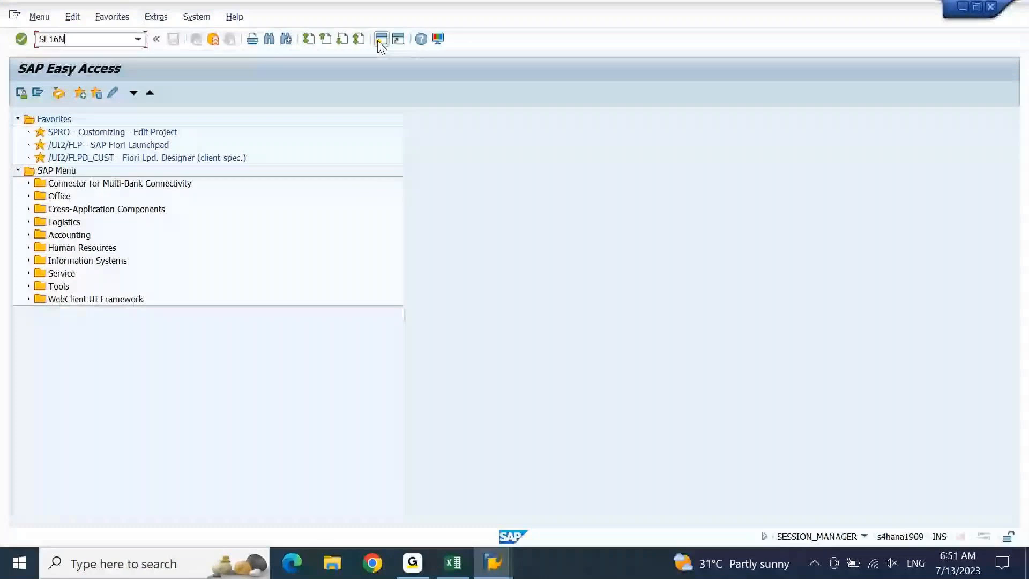
key(Return)
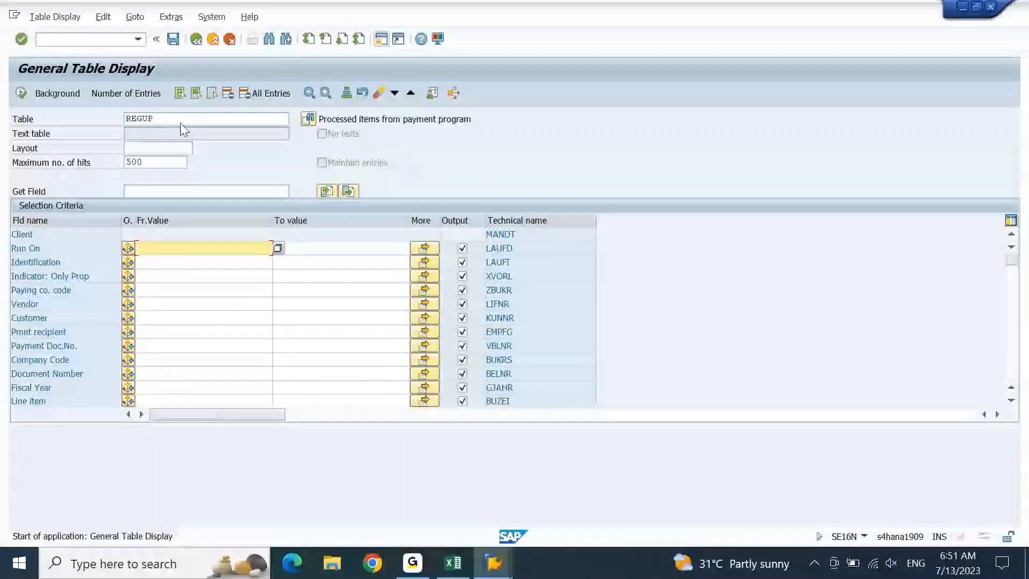
drag(181, 124, 118, 132)
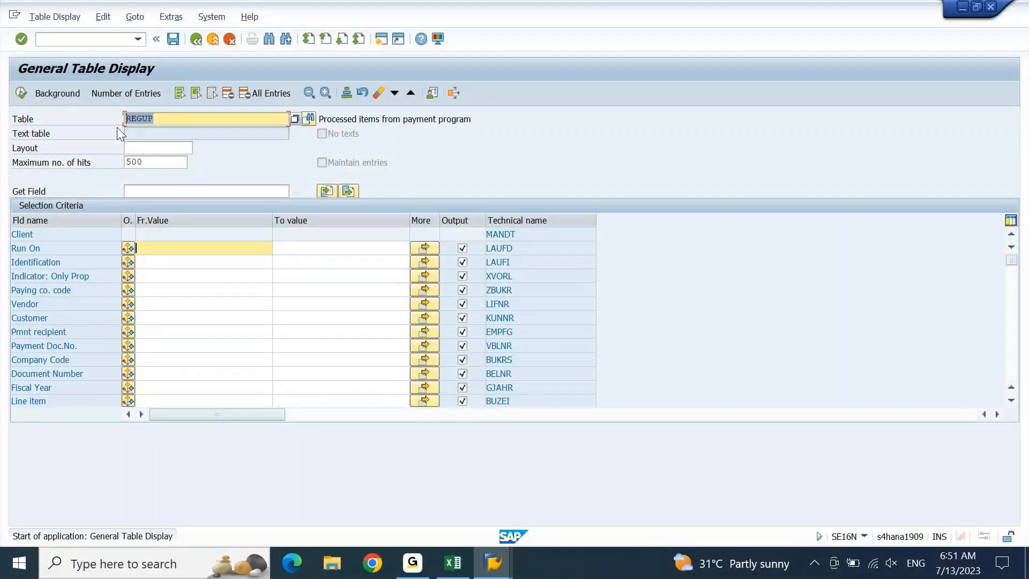
text(BNKA)
key(Return)
key(super+d)
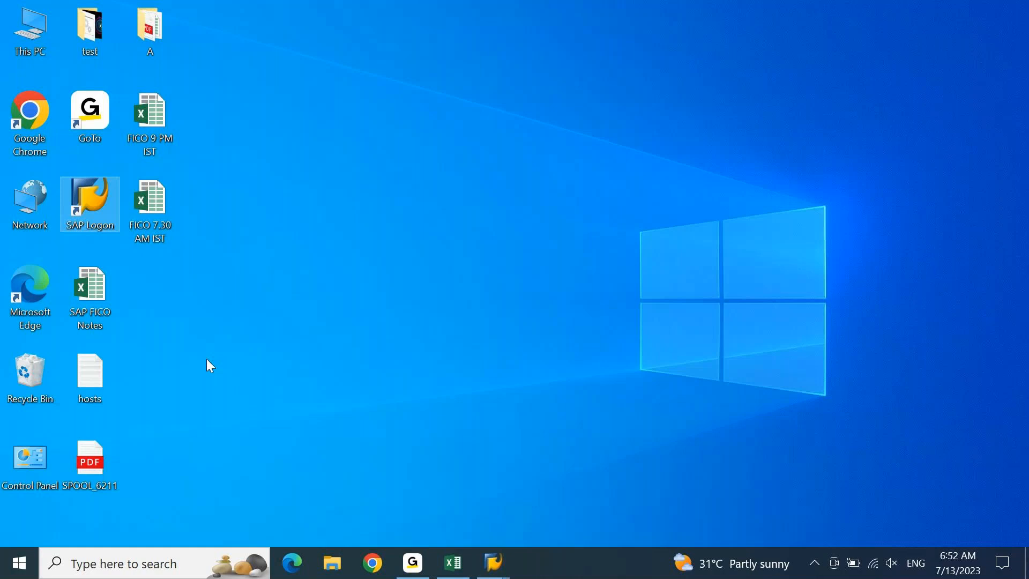
click(493, 563)
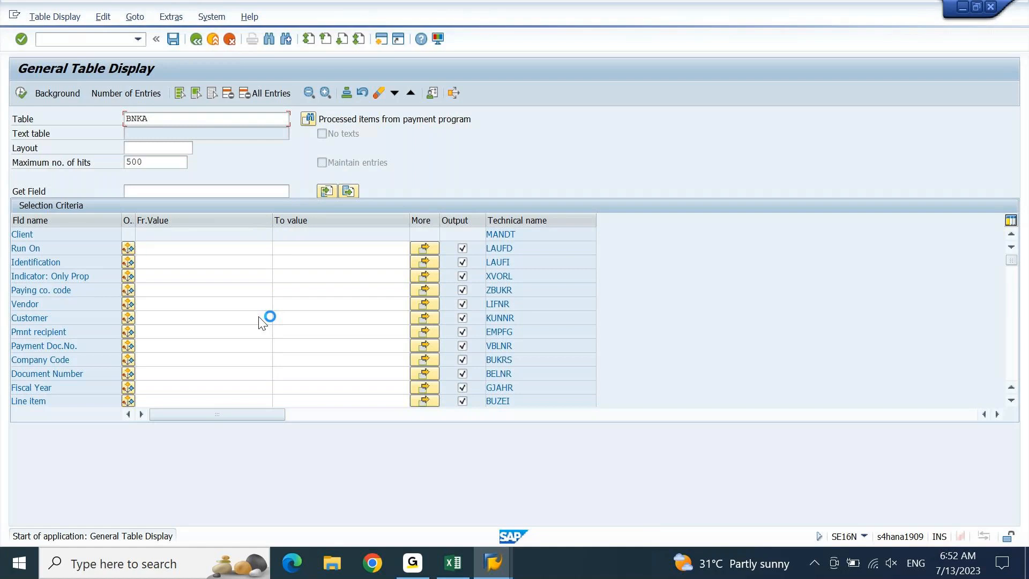
- Create another SAP session, run SE16N and load table BNKA
click(14, 17)
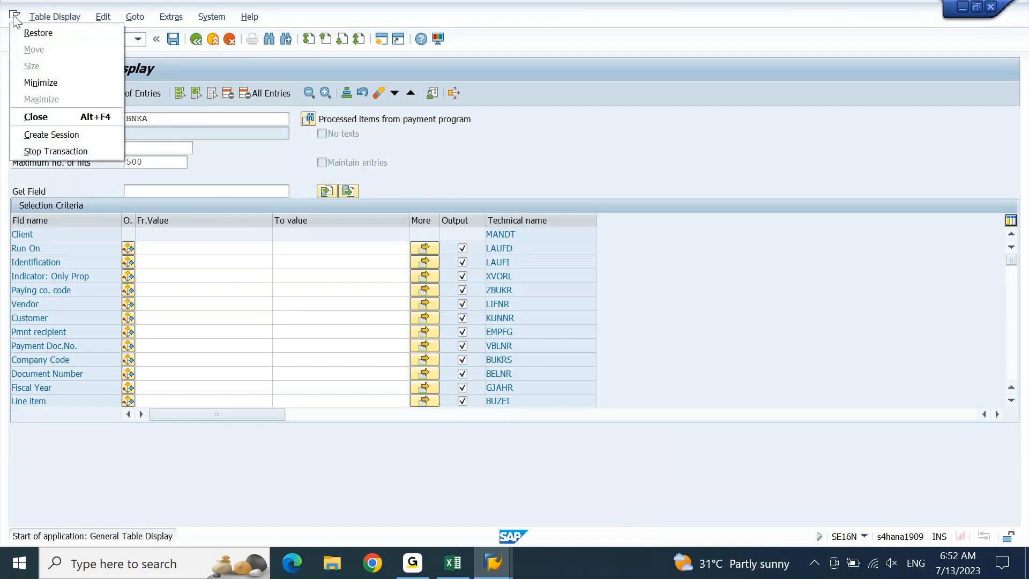
click(43, 131)
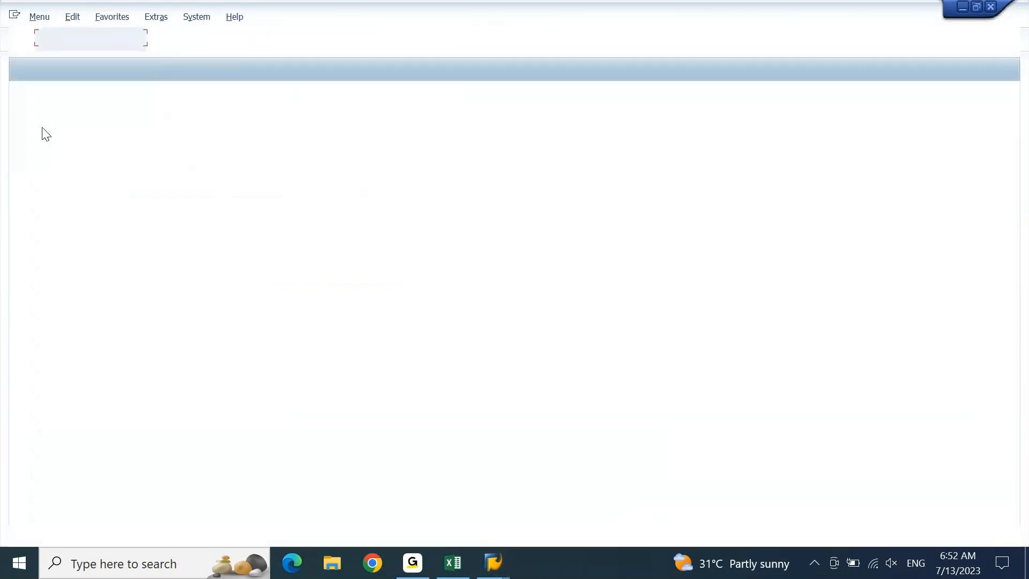
text(SE16N)
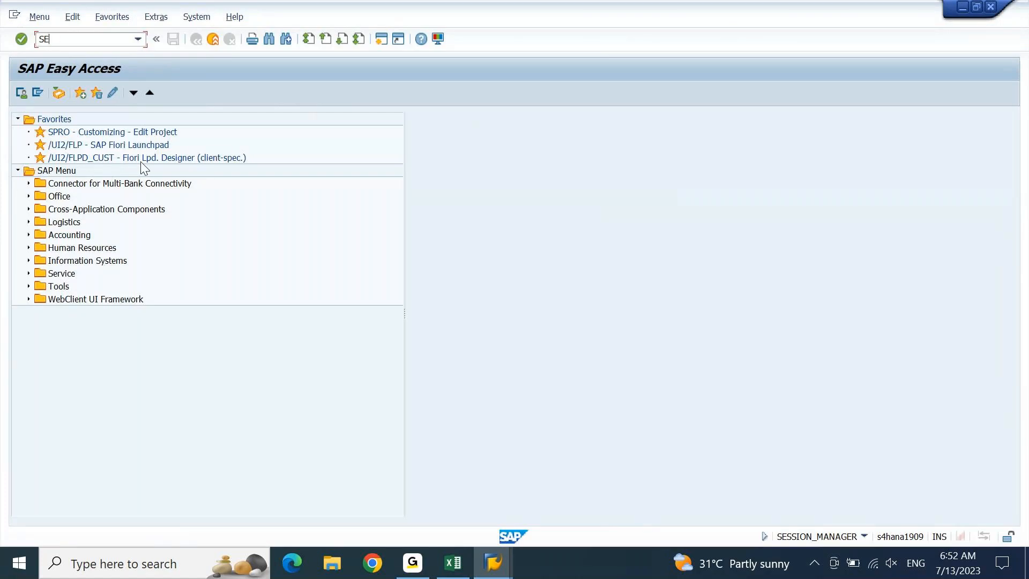
key(Return)
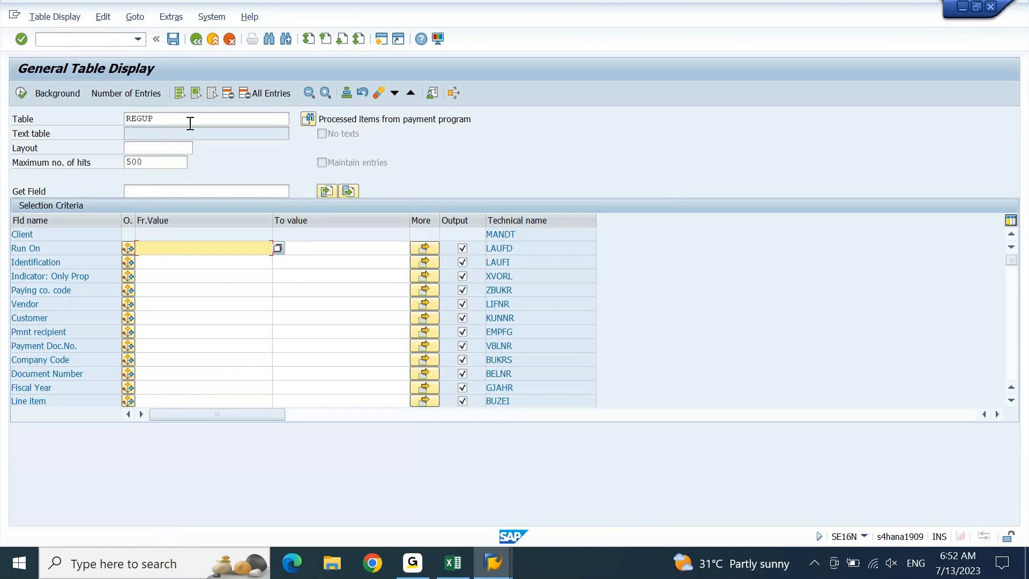
drag(189, 122, 80, 128)
text(BNKA)
key(Return)
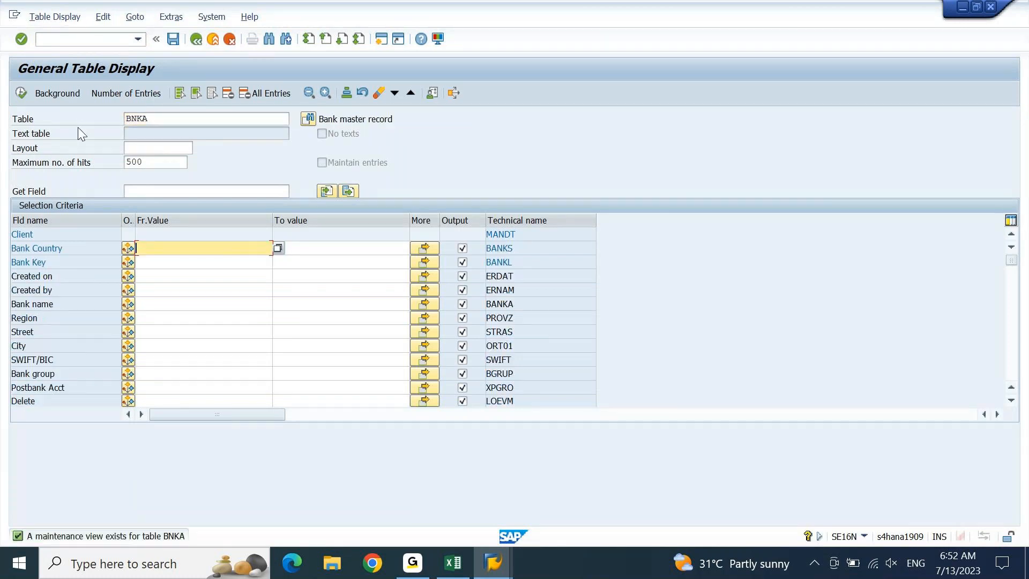
- Display the BNKA entries for bank country IN and bank key HDFC005566
text(IN)
key(Tab)
key(Tab)
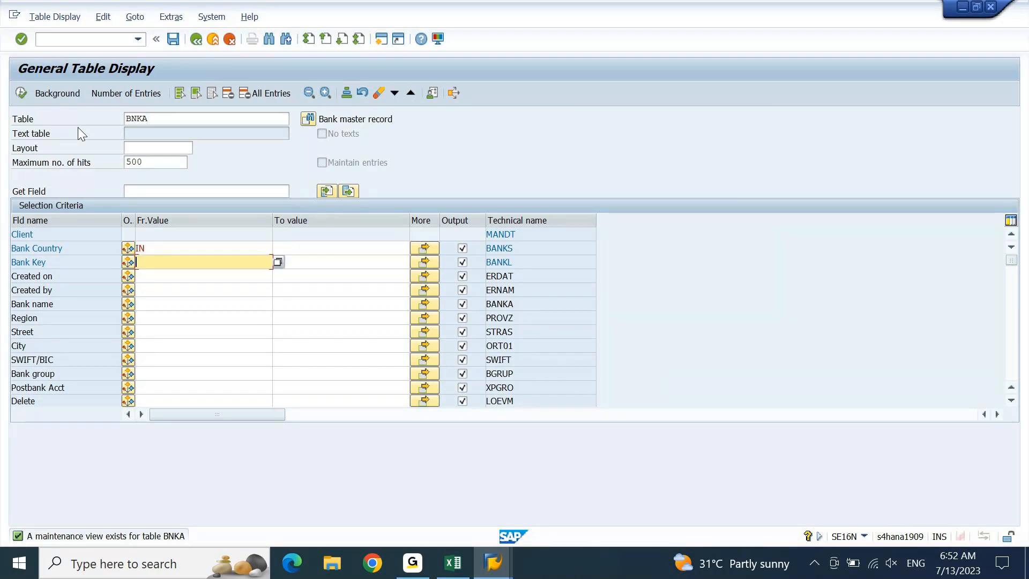
text(HDFC005566)
click(21, 93)
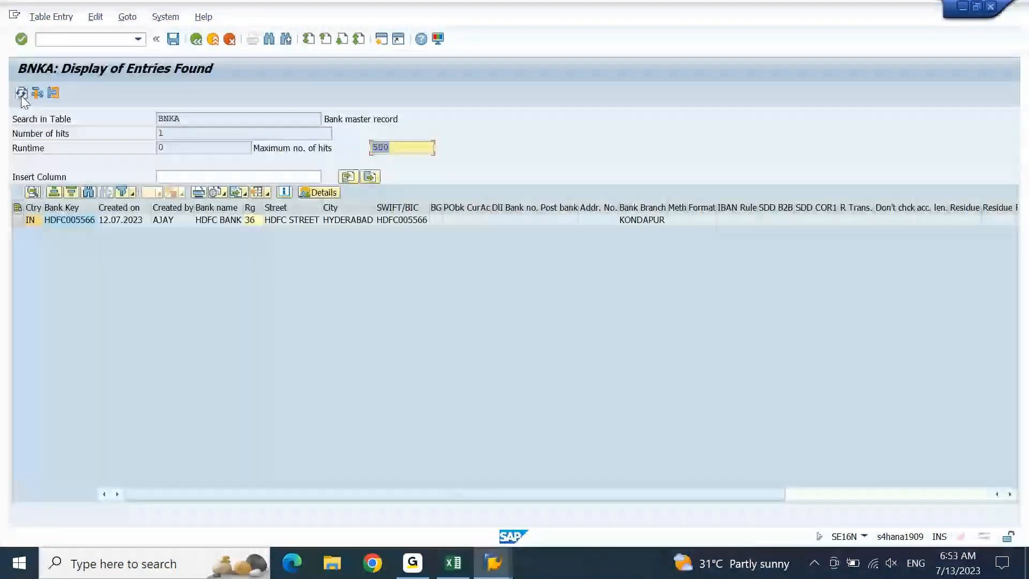
- Open the detailed display of the HDFC entry in BNKA and enter table BNKA for the vendor bank address in Excel
click(310, 222)
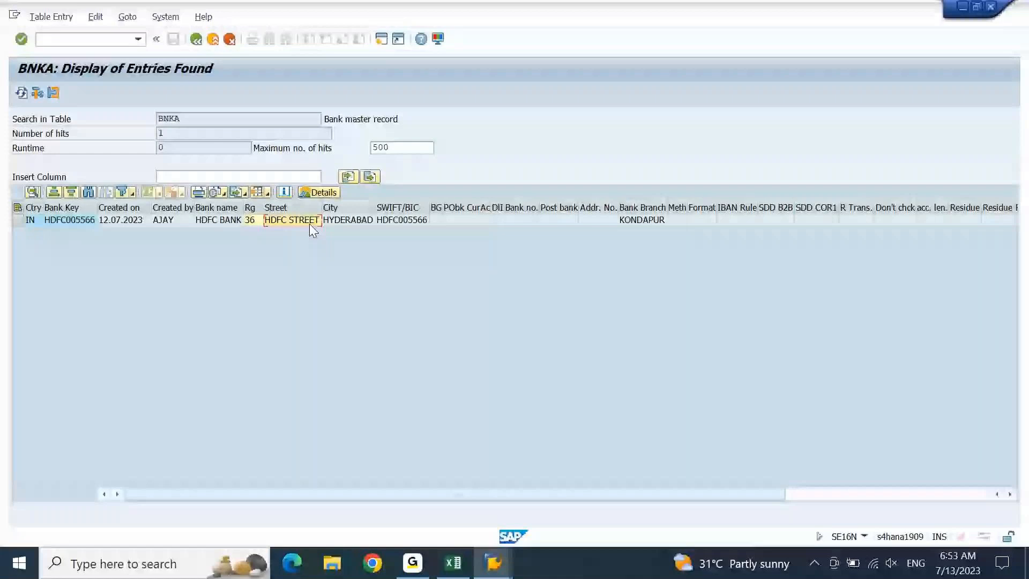
double_click(309, 223)
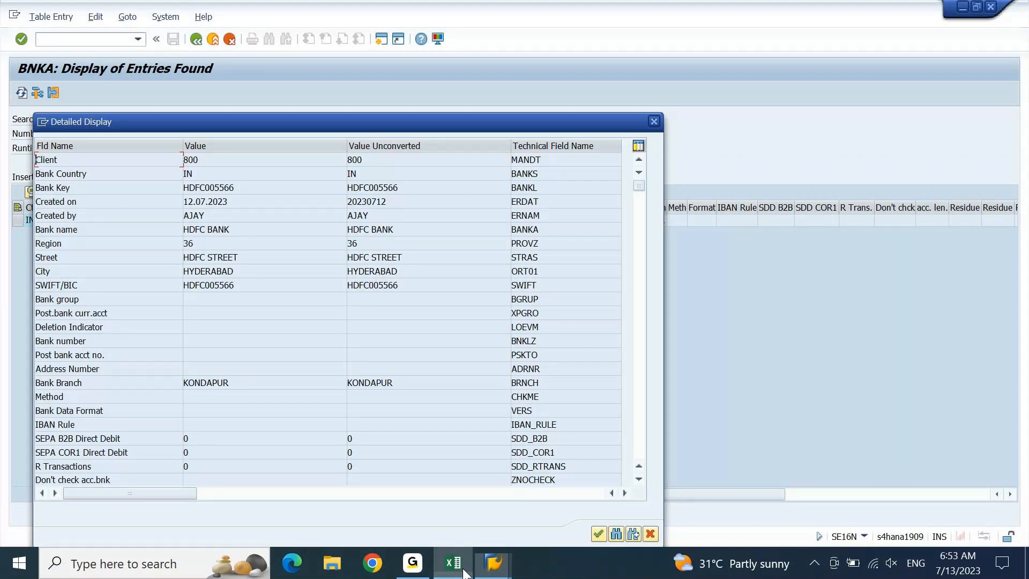
click(464, 573)
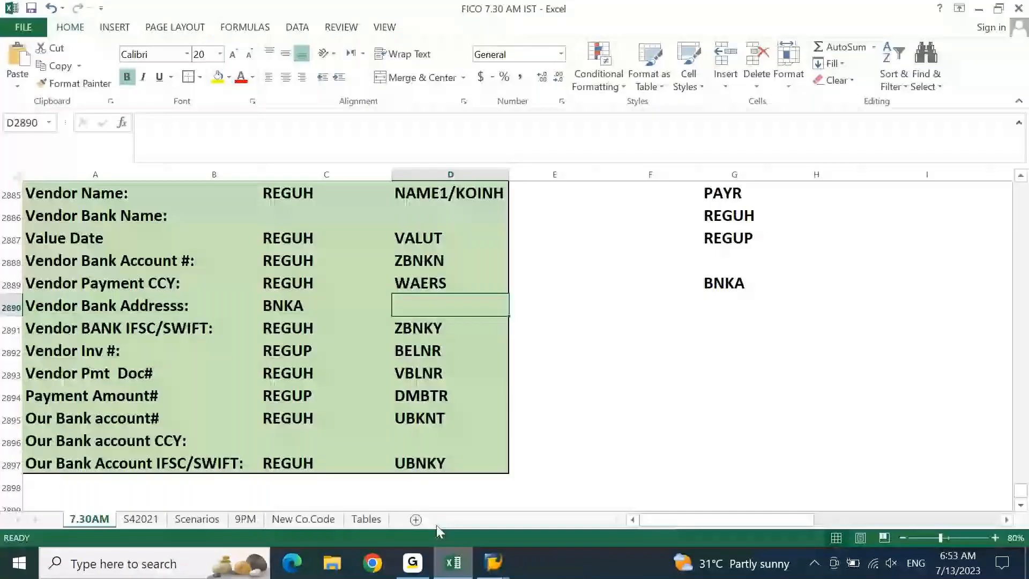
- Relaunch SAP Logon from the desktop and open the logon screen of the S4 1909 connection
click(455, 564)
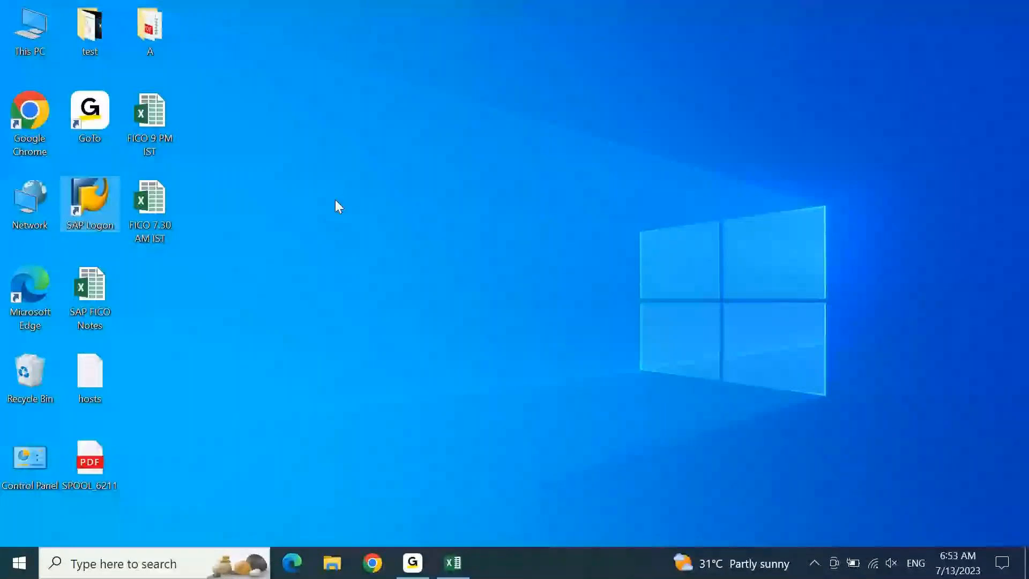
right_click(335, 199)
click(375, 248)
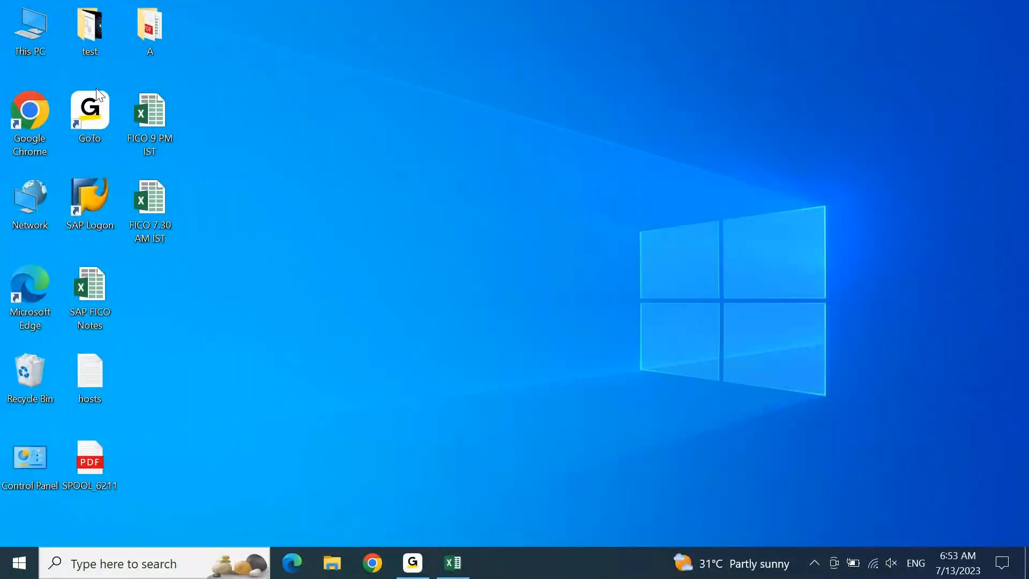
double_click(88, 180)
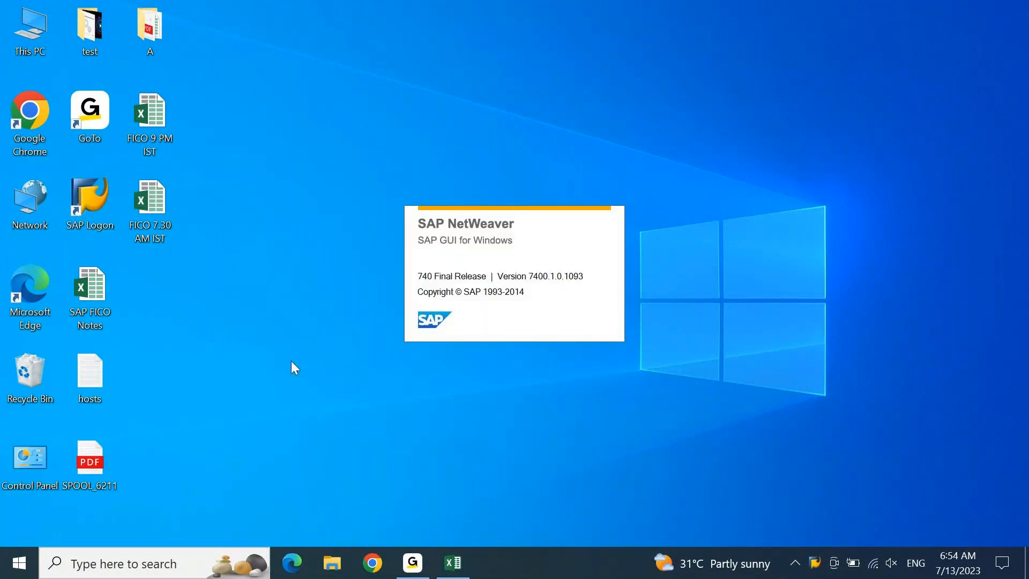
click(359, 253)
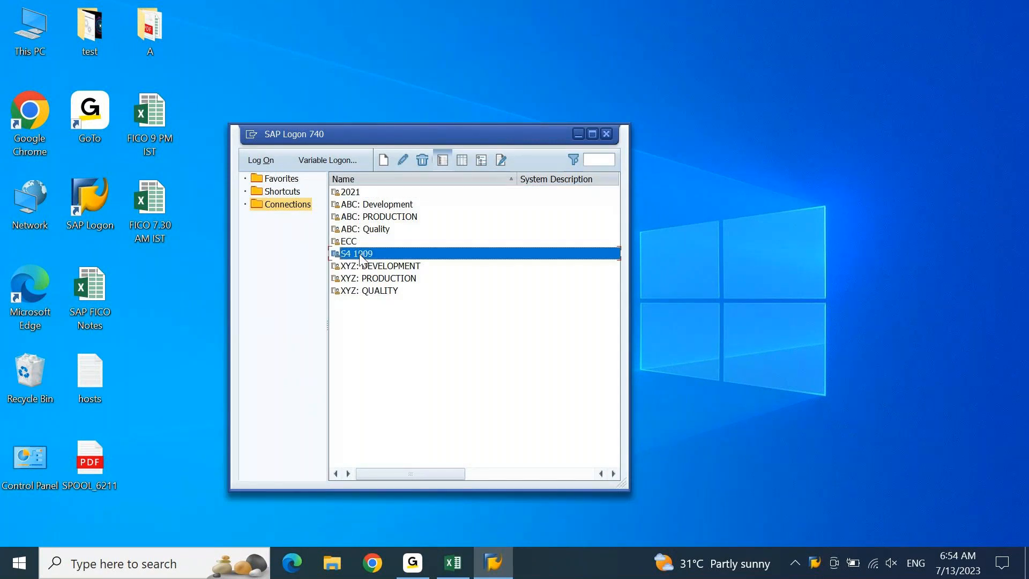
double_click(359, 254)
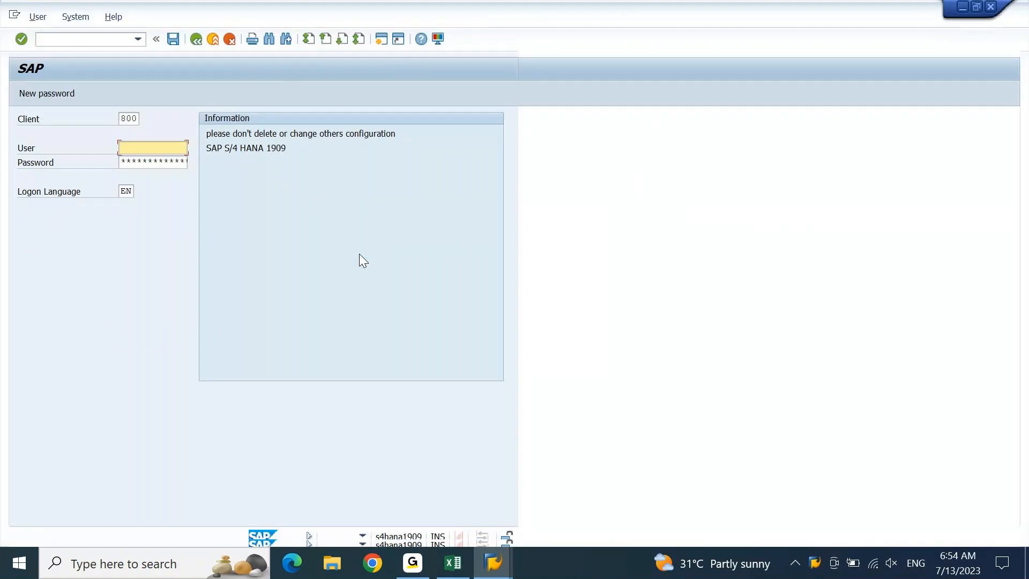
- Log on to SAP client 800 with the user name and the account password
text(ajay)
key(Tab)
text(*****)
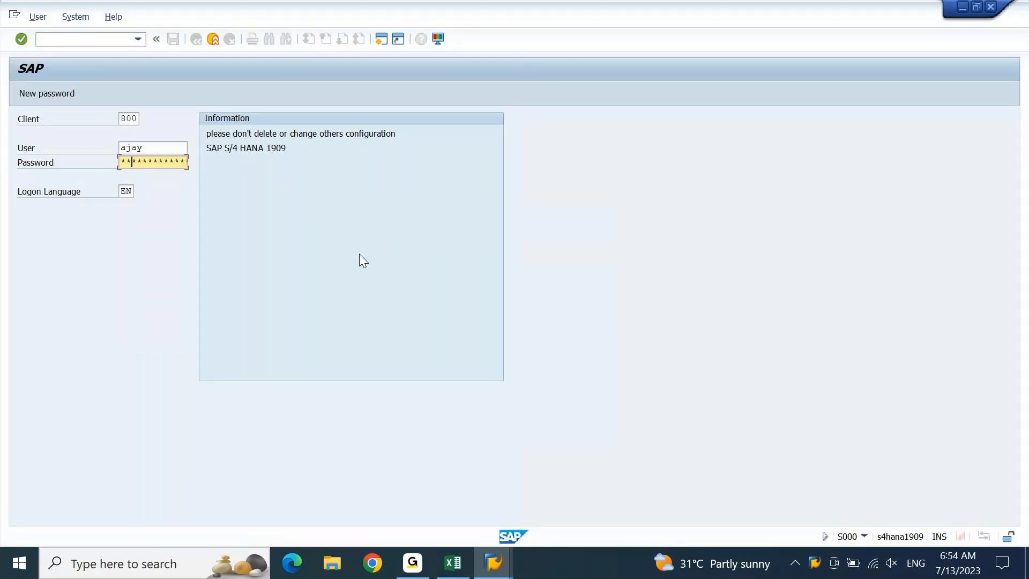
key(ctrl+a)
text(****)
key(Return)
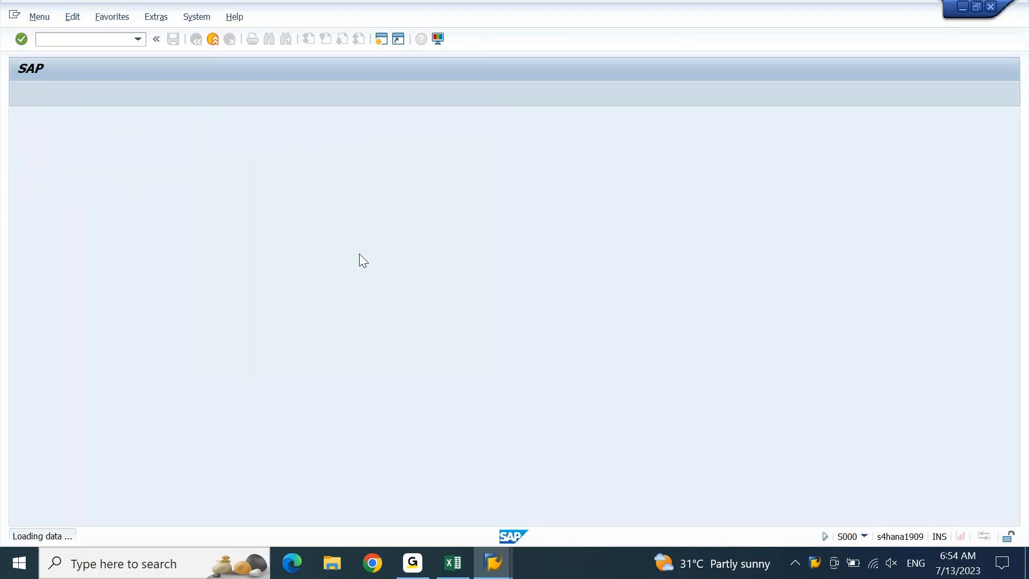
- Run transaction SE16N and load table BNKA
text(se16n)
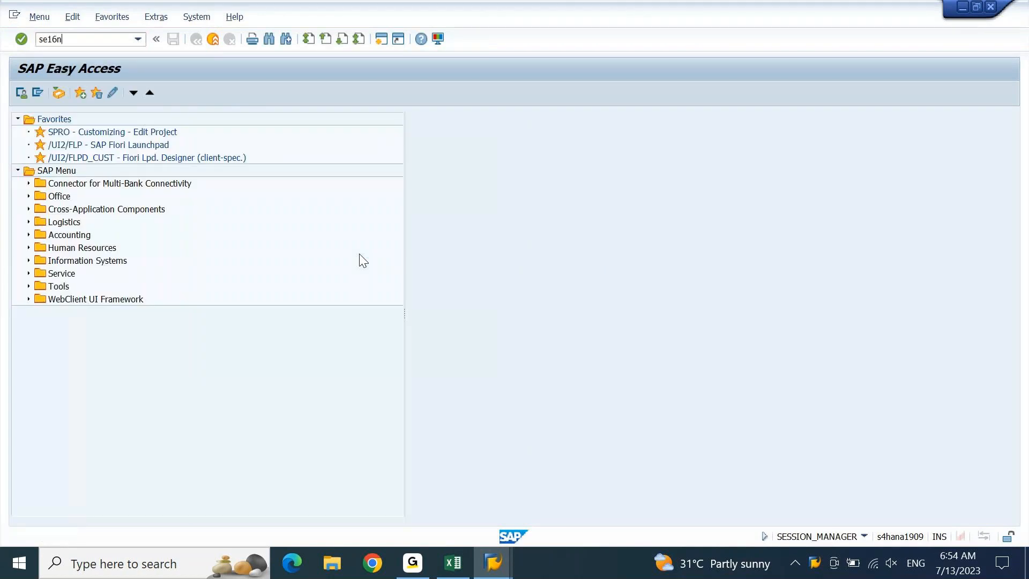
key(Return)
text(bnka)
key(Return)
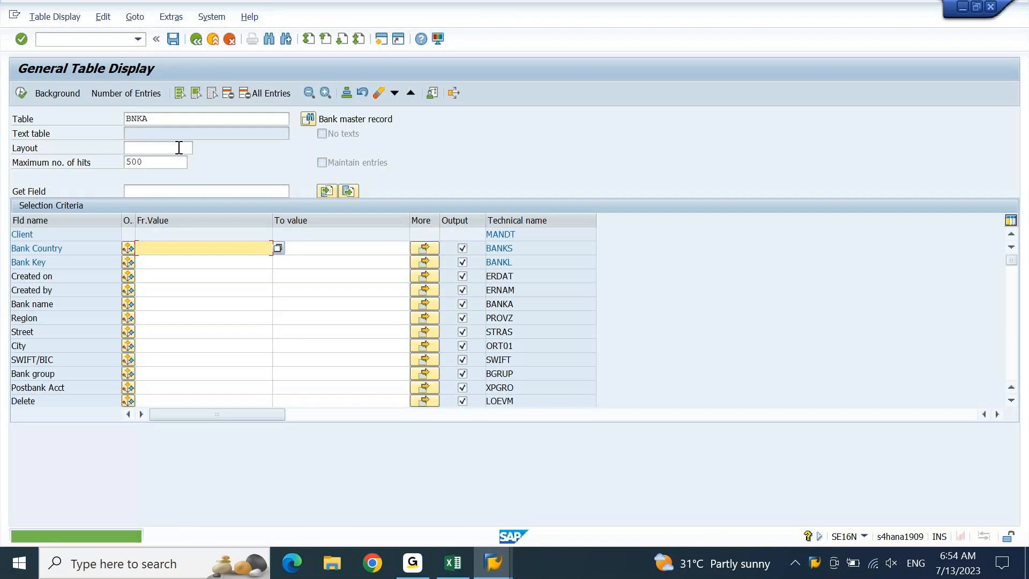
- Display the BNKA entry for bank country IN and bank key HDFC005566 and open its detailed display
text(in)
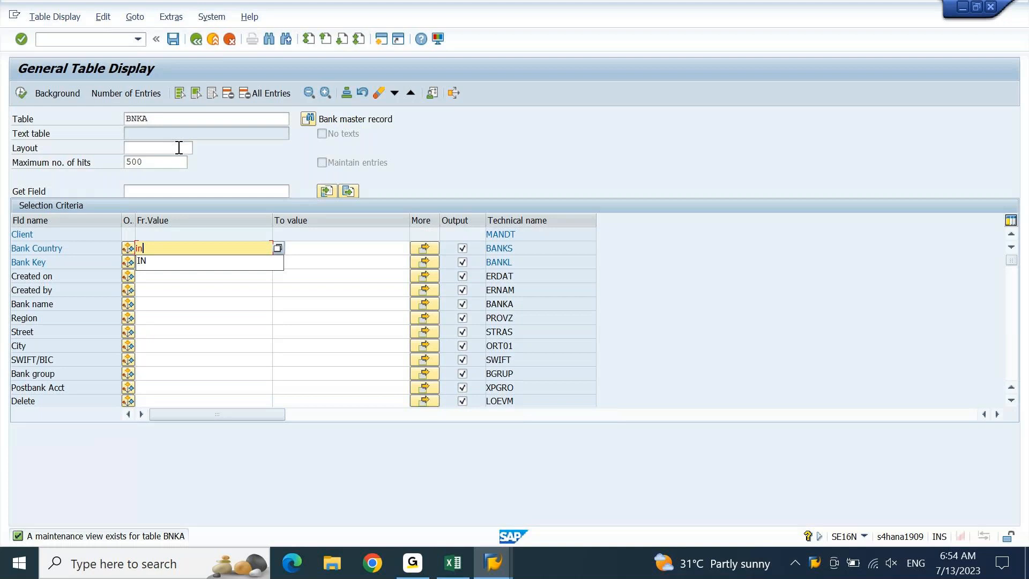
key(Tab)
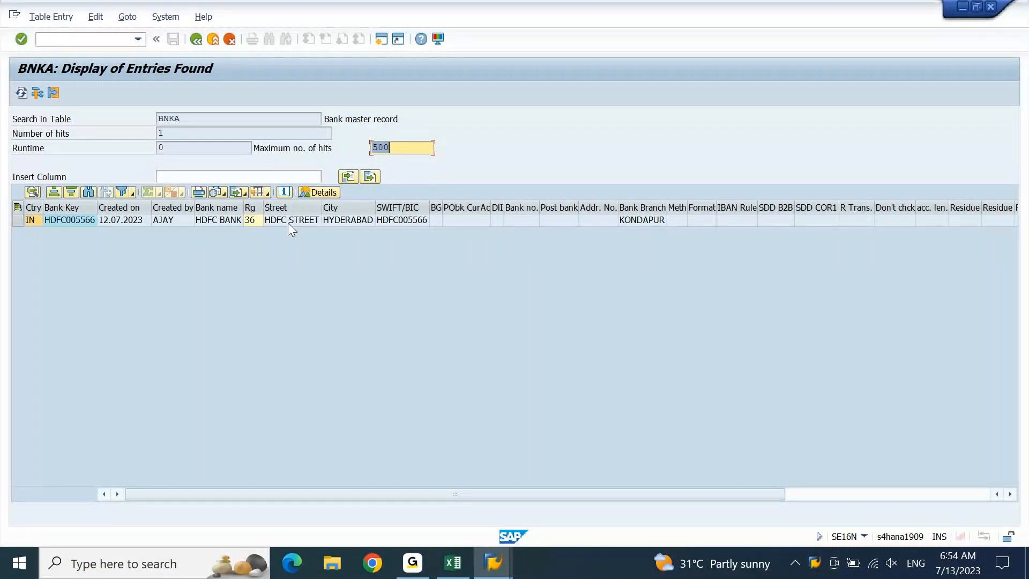
double_click(289, 225)
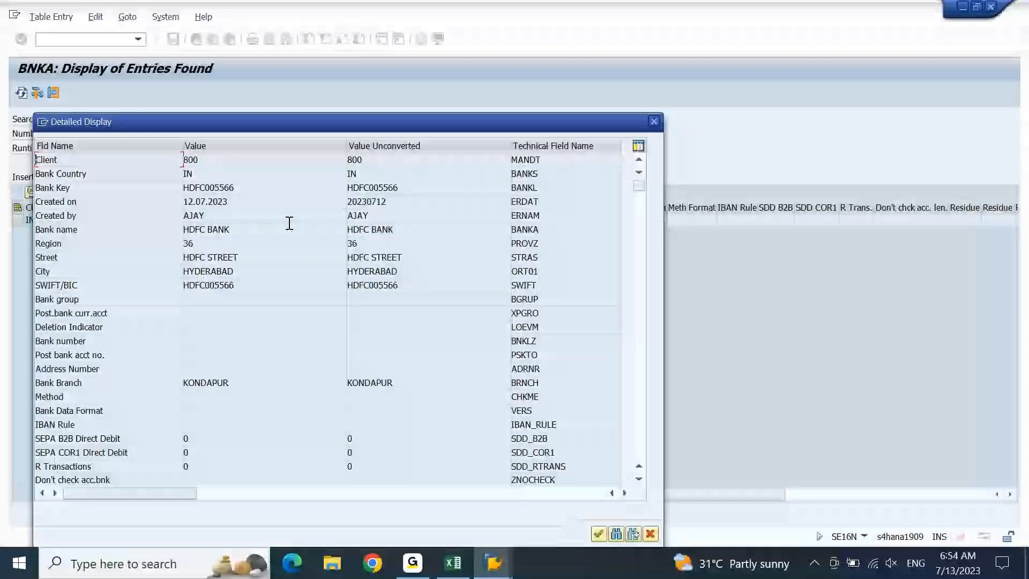
drag(359, 127, 371, 104)
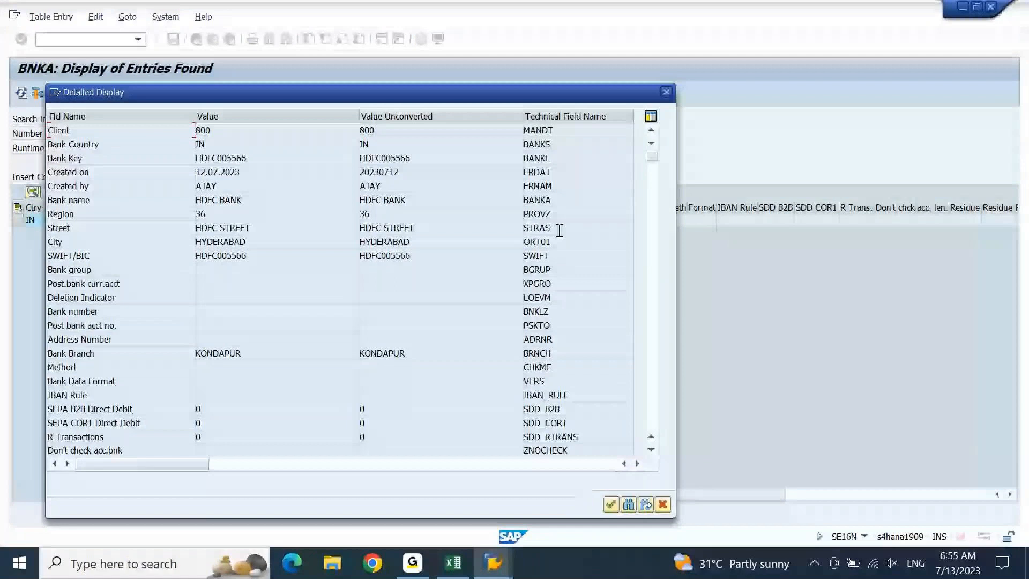
- Enter the technical field names STRAS and BRNCH from BNKA as the vendor bank address fields in Excel
key(alt+Tab)
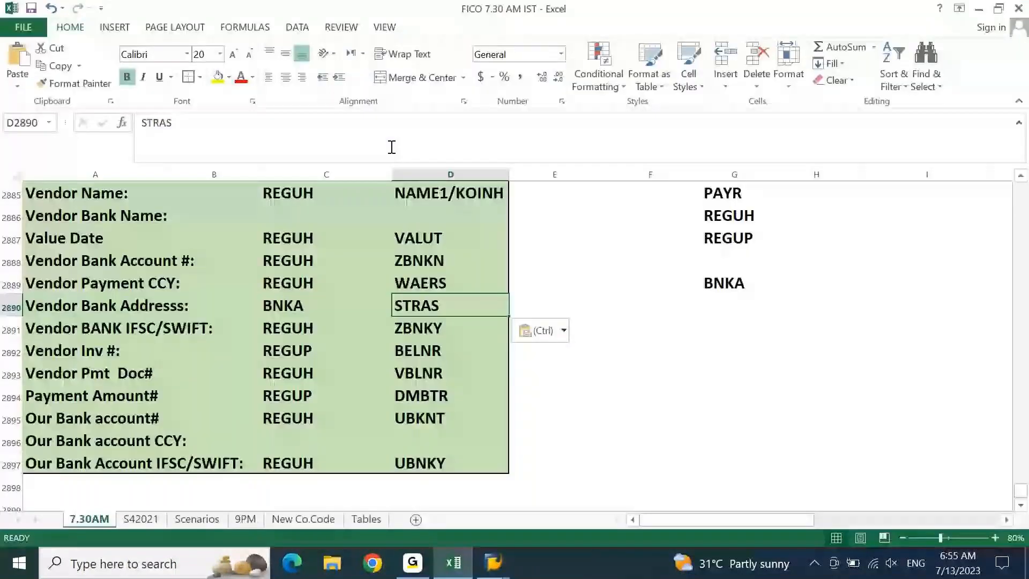
click(392, 147)
text(,)
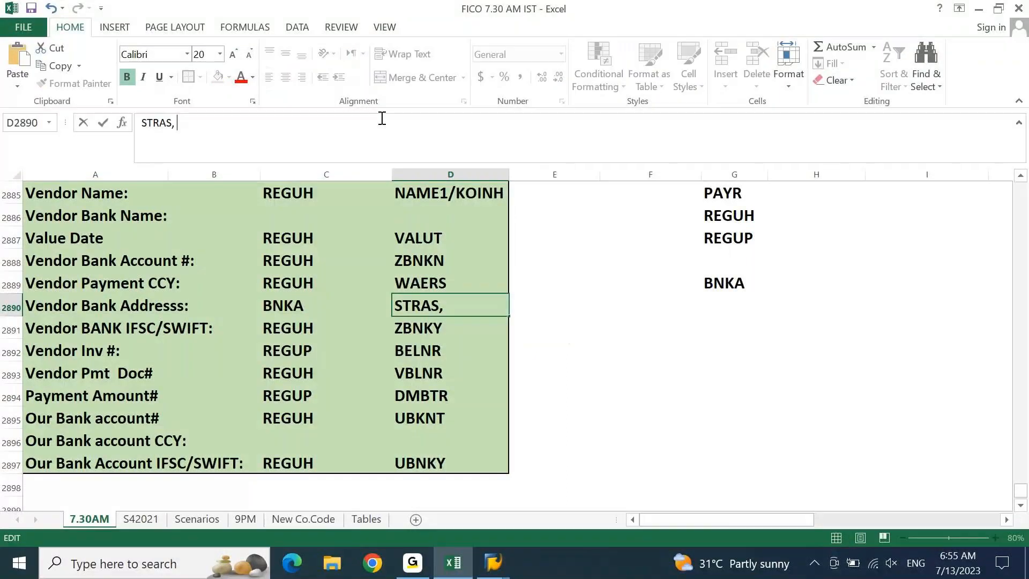
key(alt+Tab)
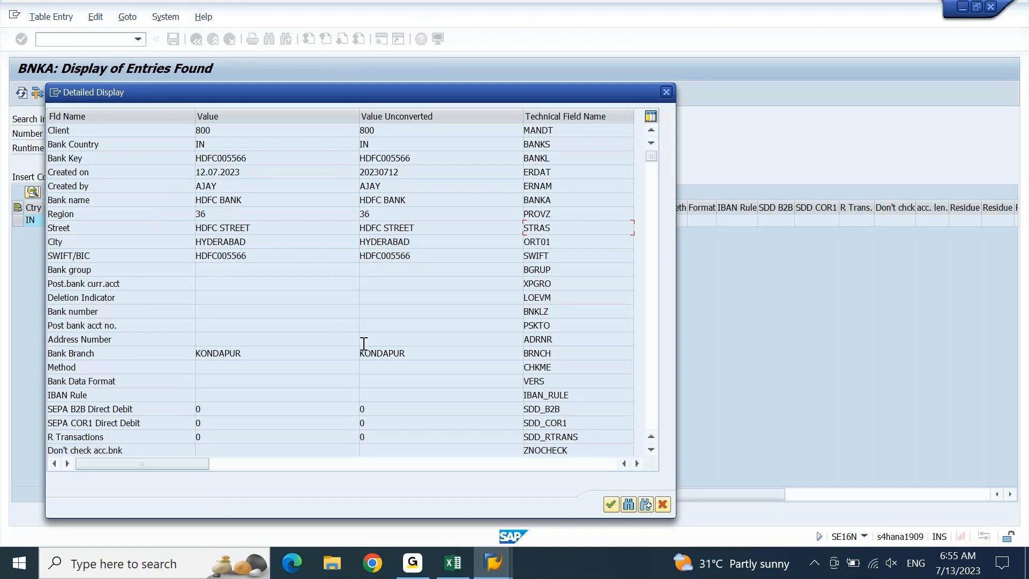
drag(560, 354, 507, 362)
key(ctrl+c)
key(alt+Tab)
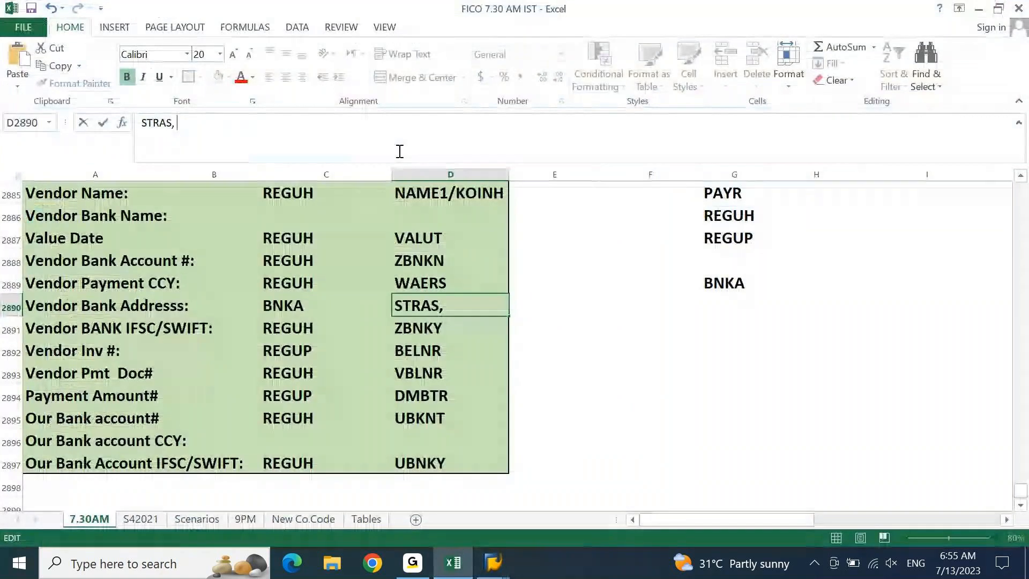
key(ctrl+v)
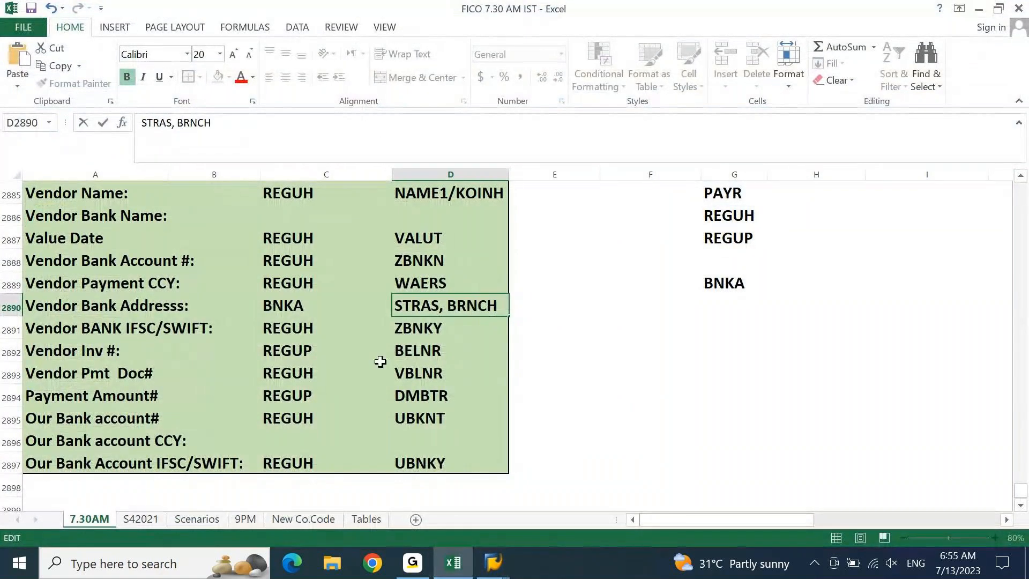
- Append the BNKA city field ORT01 to the vendor bank address in Excel and widen column D to fit
click(455, 563)
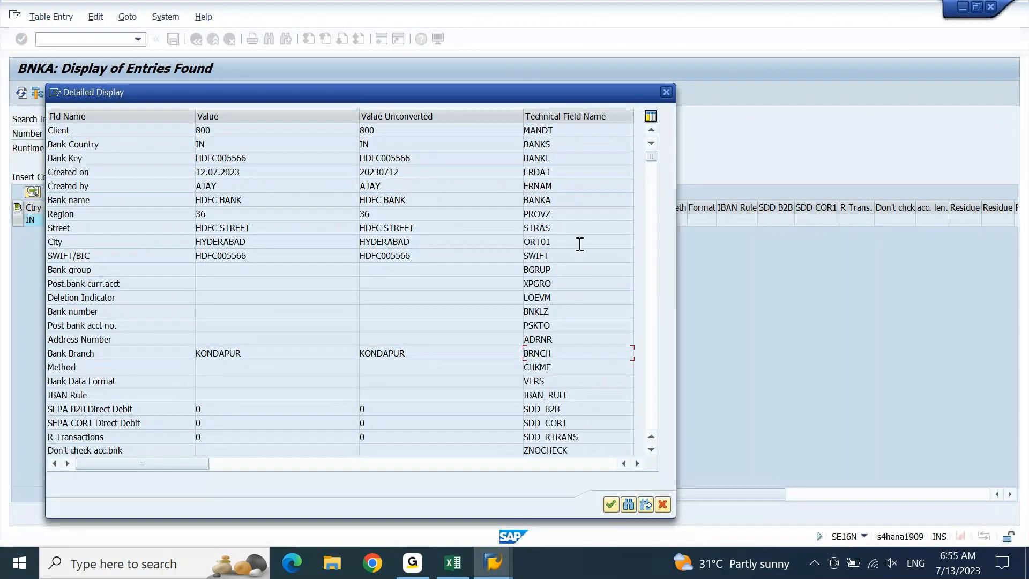
drag(579, 242, 511, 252)
key(ctrl+c)
click(453, 562)
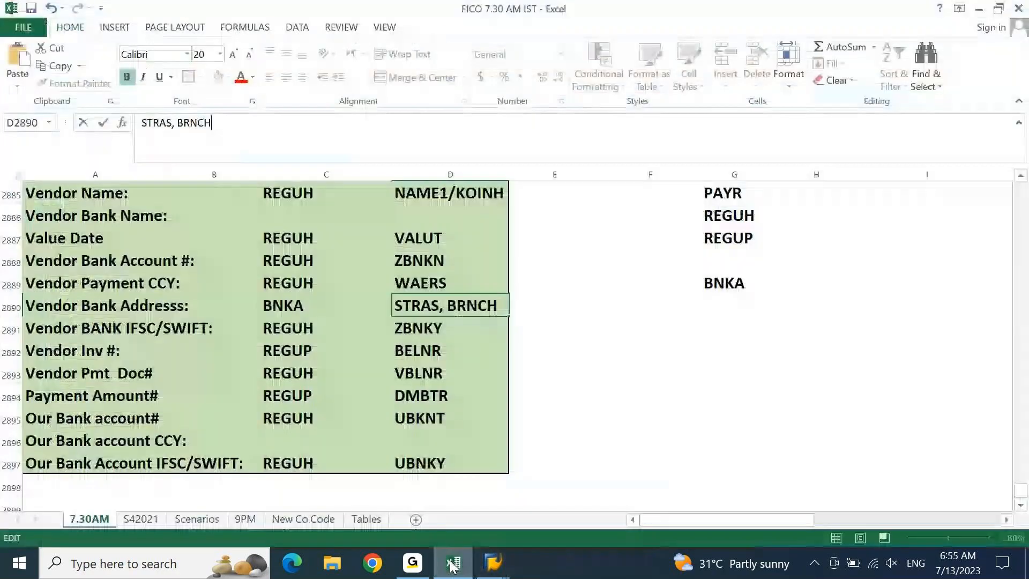
click(345, 131)
text(,)
key(ctrl+v)
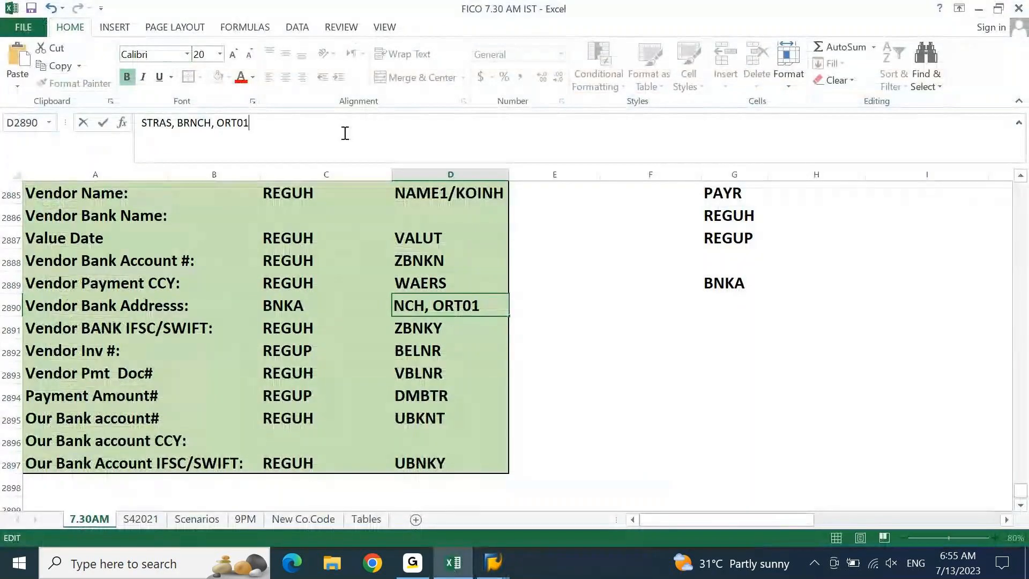
key(Return)
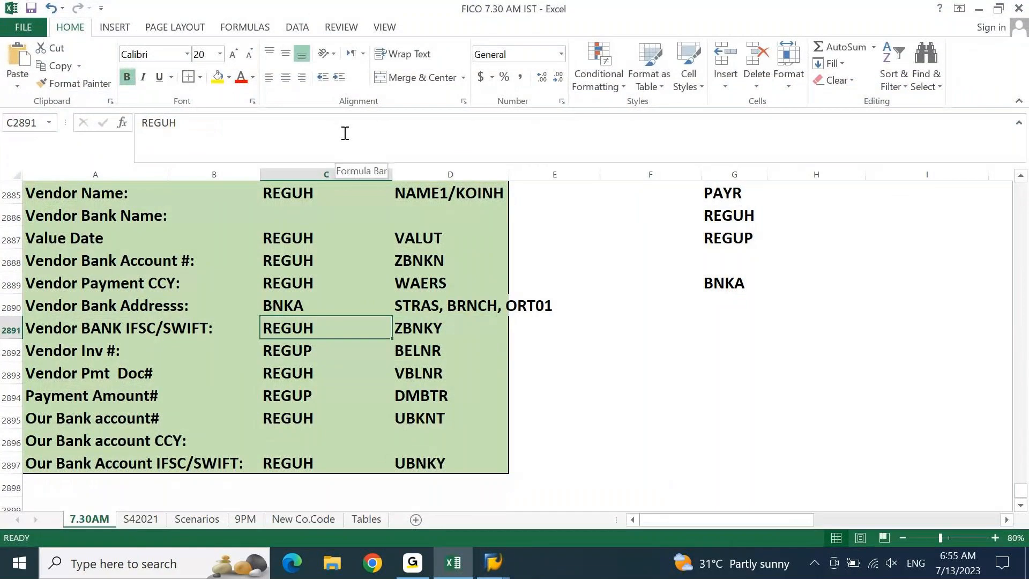
drag(508, 171, 554, 169)
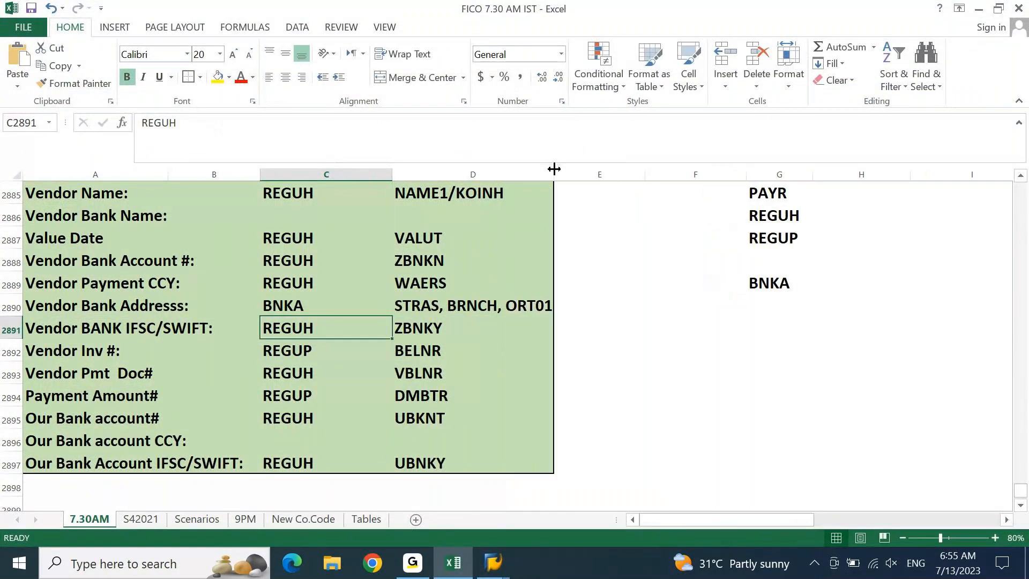
- Copy the table name BNKA from the vendor bank address row to the Vendor Bank Name row
click(292, 298)
key(ctrl+c)
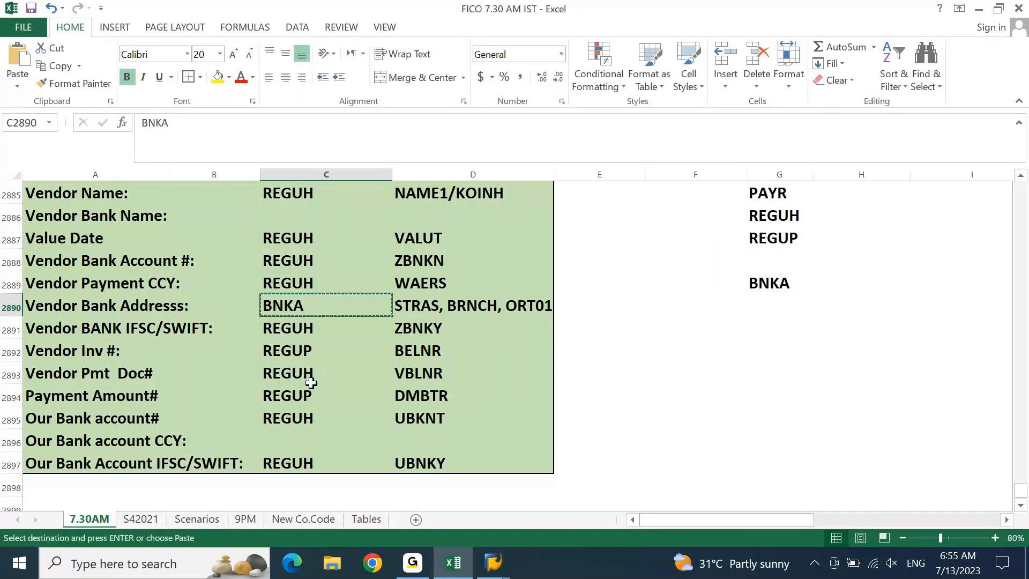
key(Up)
key(Up)
key(Up)
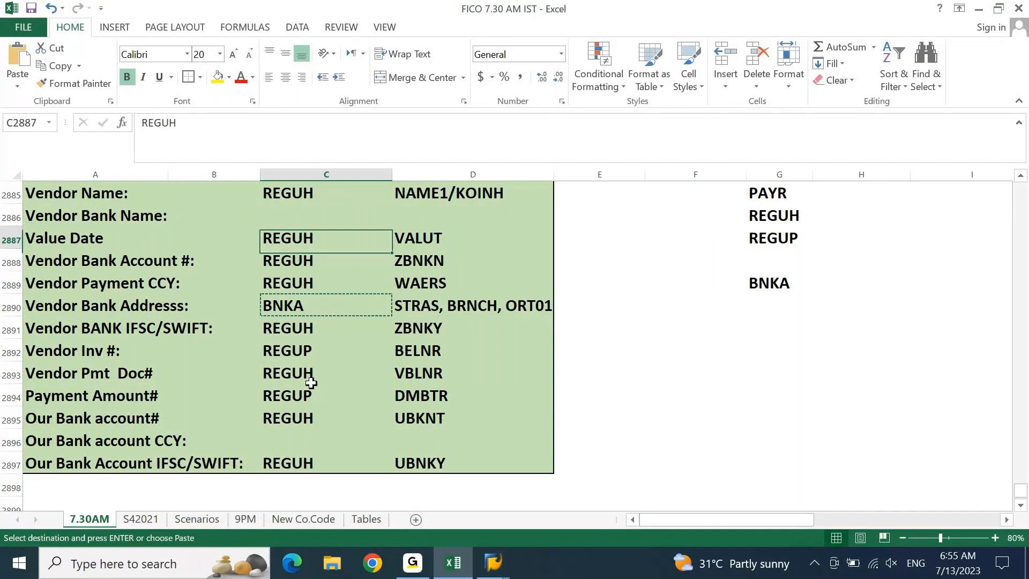
key(Up)
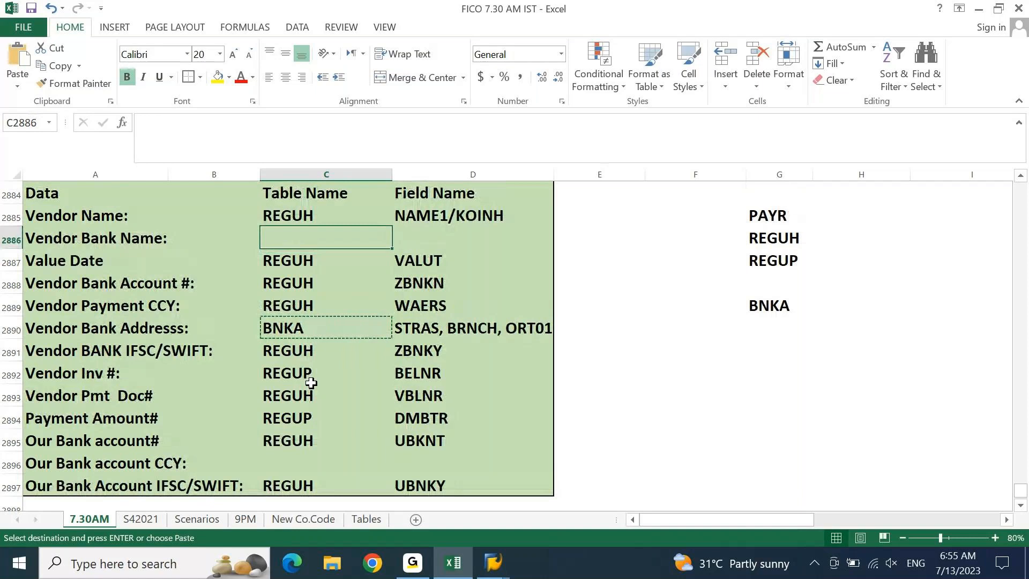
key(ctrl+v)
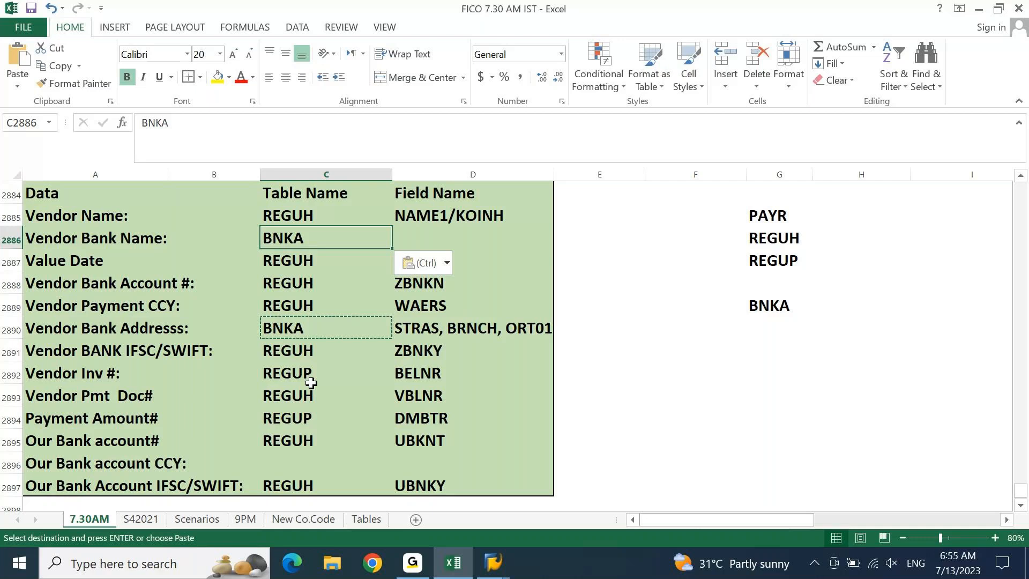
- Copy the bank name's technical field BANKA from SAP into the Field Name cell of Vendor Bank Name in Excel
key(alt+Tab)
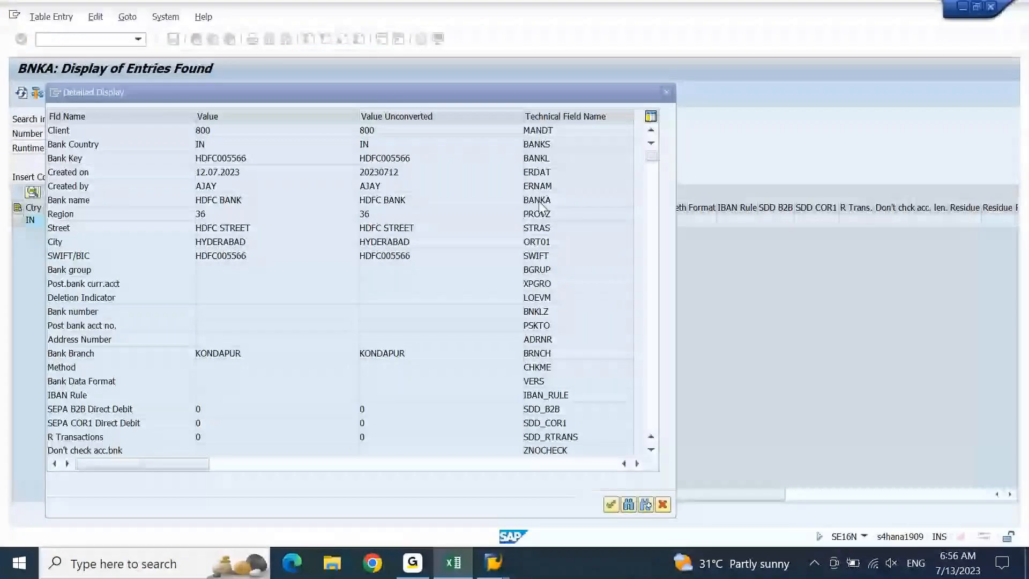
drag(564, 201, 516, 210)
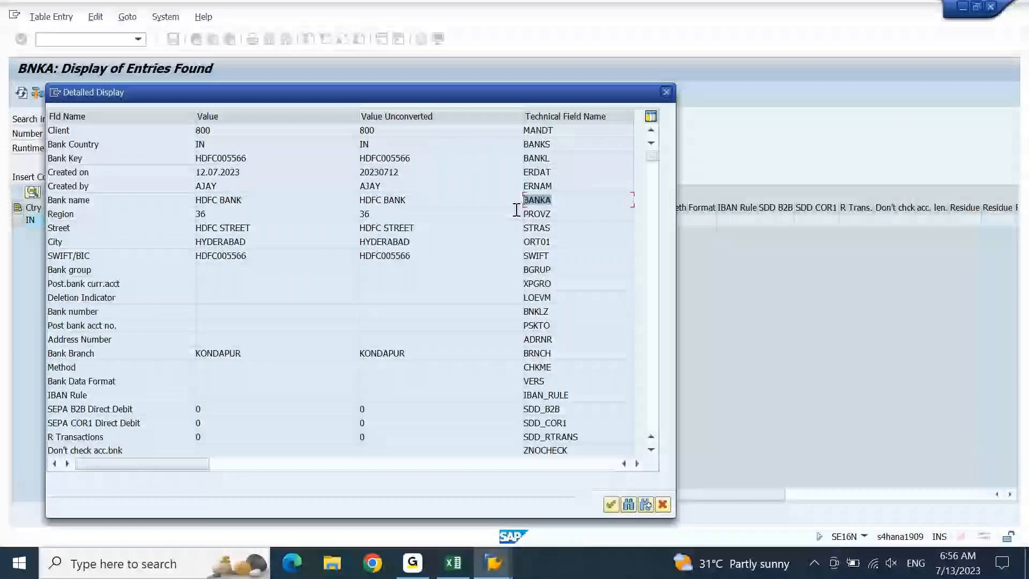
key(alt+Tab)
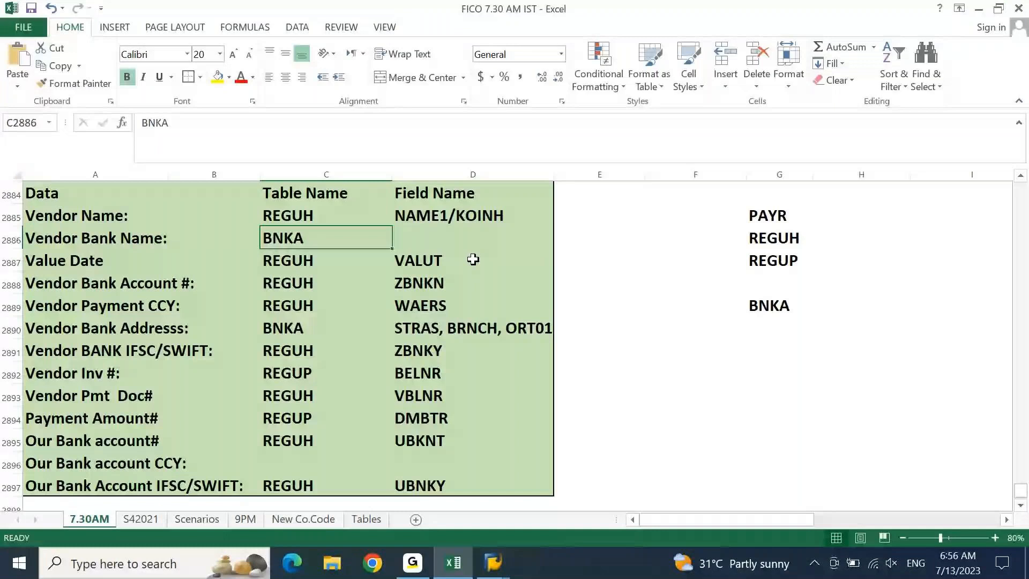
click(460, 242)
key(ctrl+v)
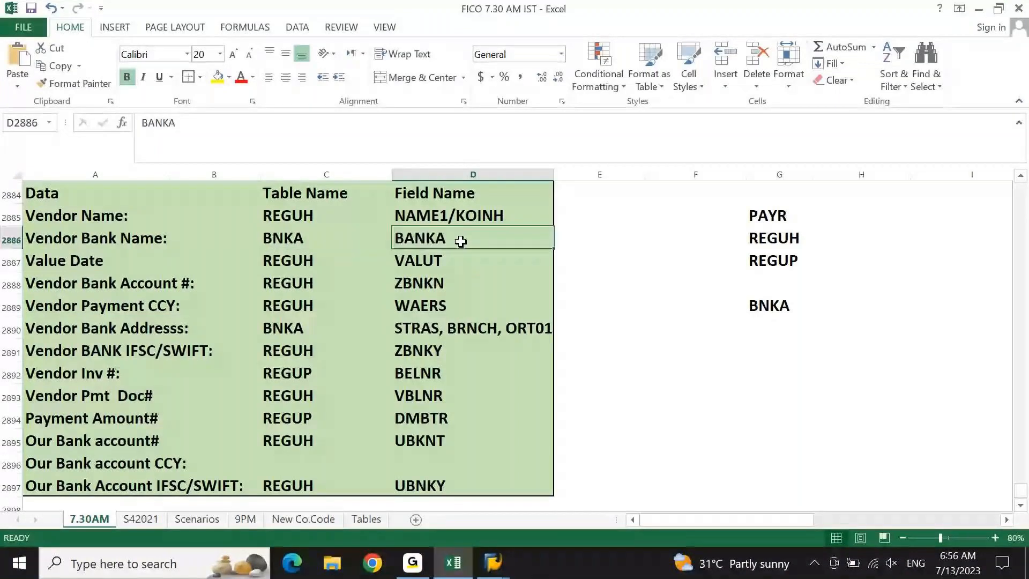
- For the Our Bank account CCY row, return to SAP, leave the BNKA details and load table T012K in SE16N
click(161, 462)
scroll(178, 460, down, 1)
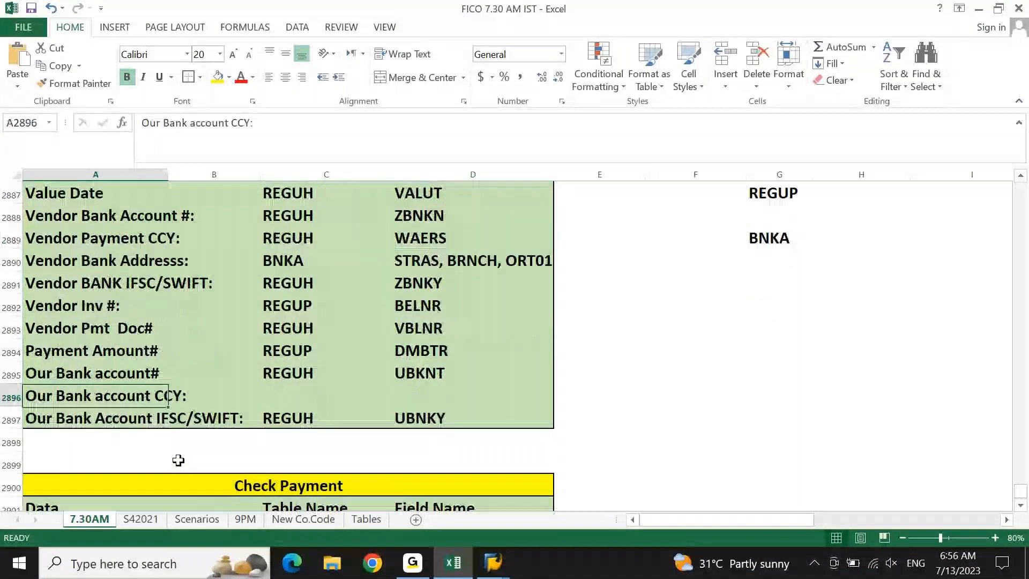
key(Right)
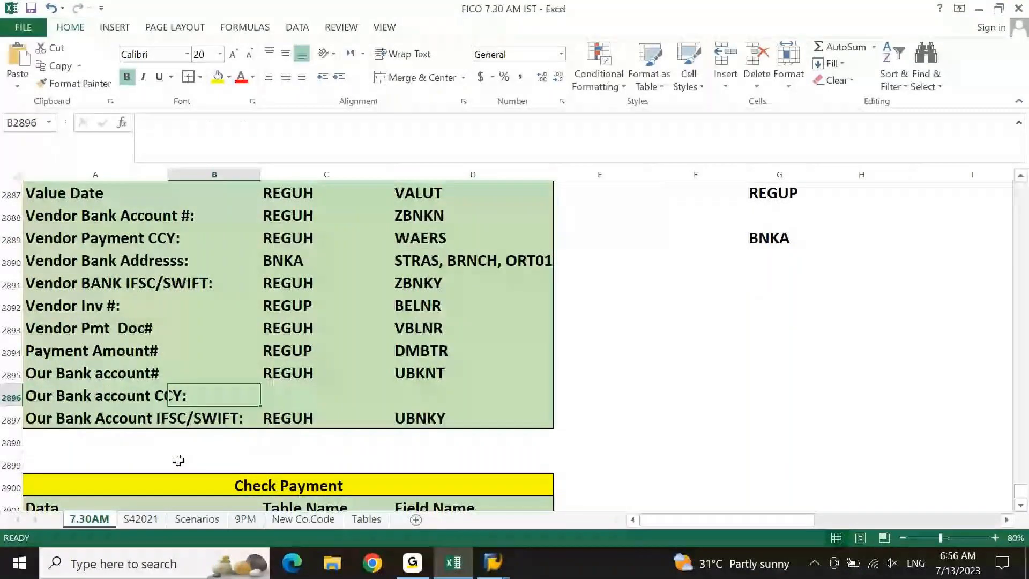
key(Right)
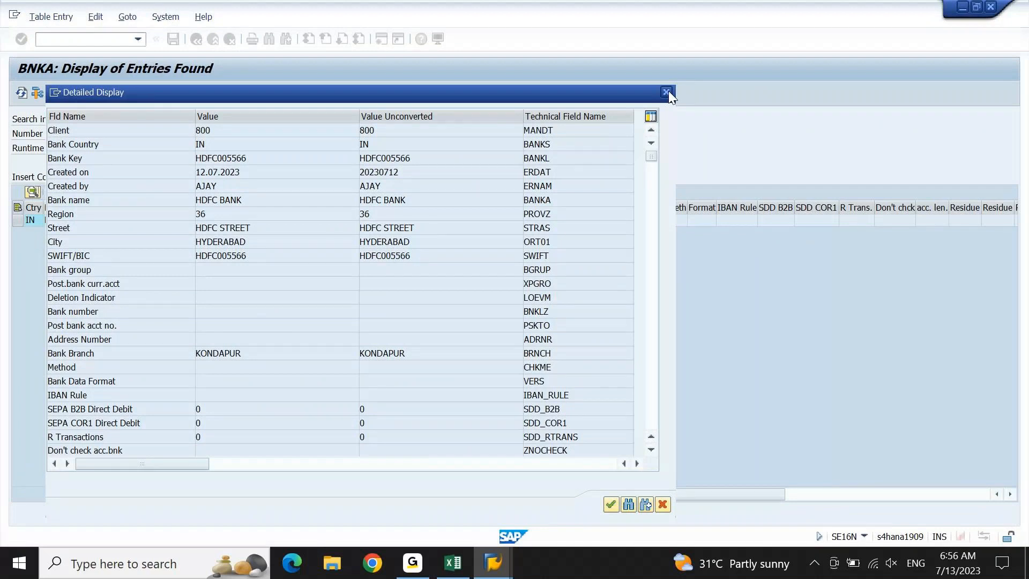
click(667, 93)
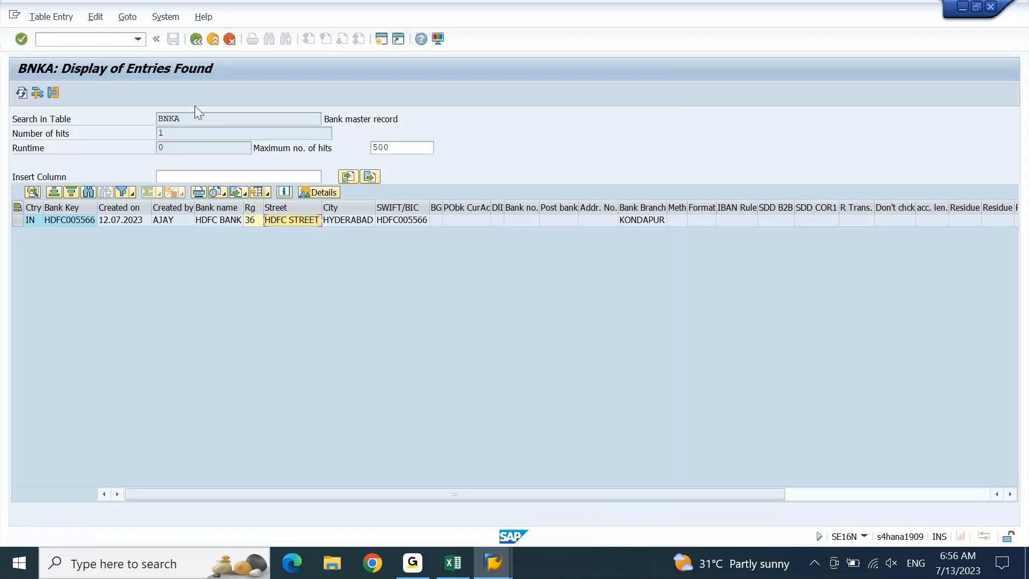
click(197, 41)
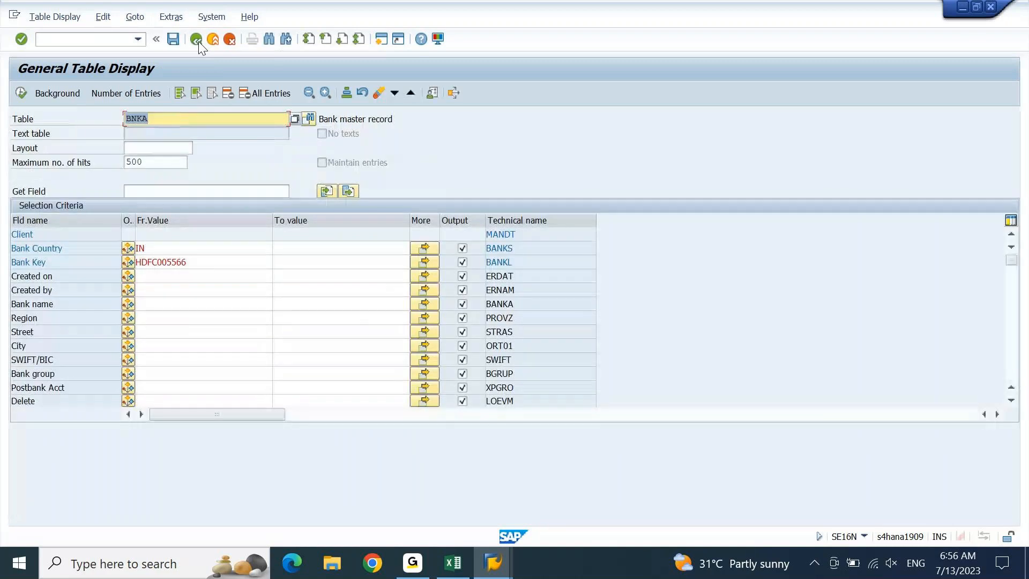
text(t012k)
key(Return)
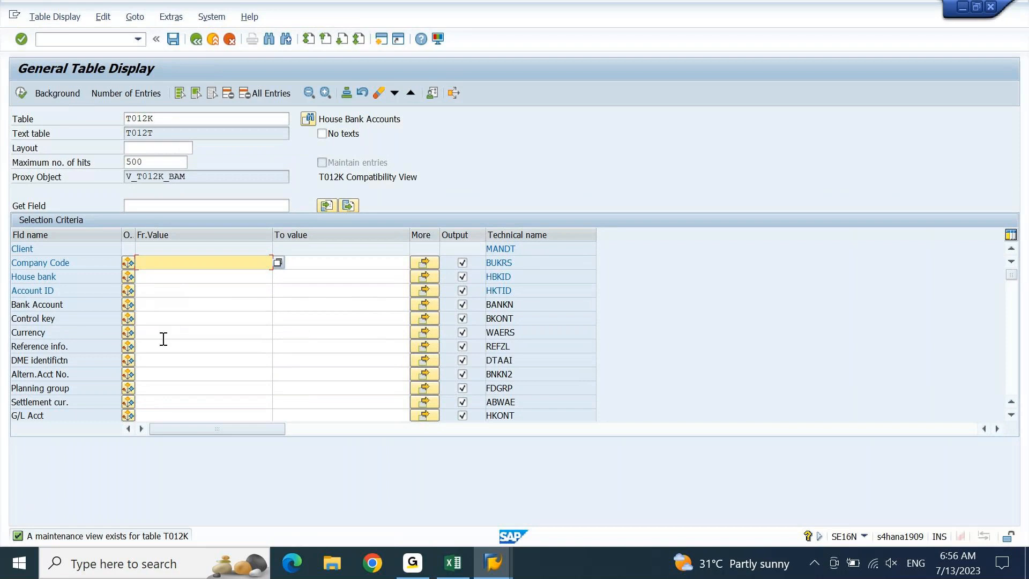
- Display the T012K entries for company code DEIN and select the currency of the AX01 house bank account
text(DEIN)
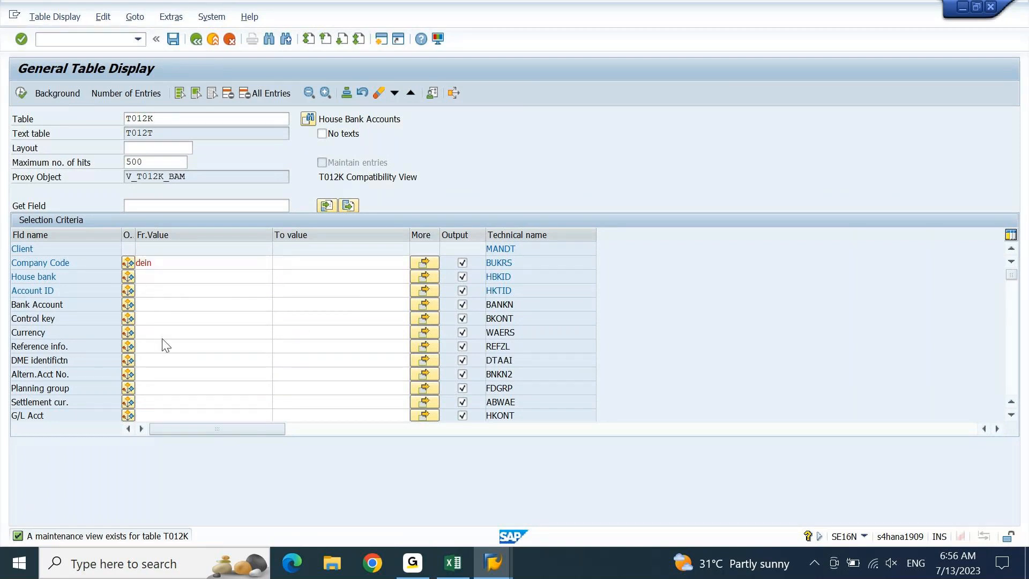
key(Return)
key(F8)
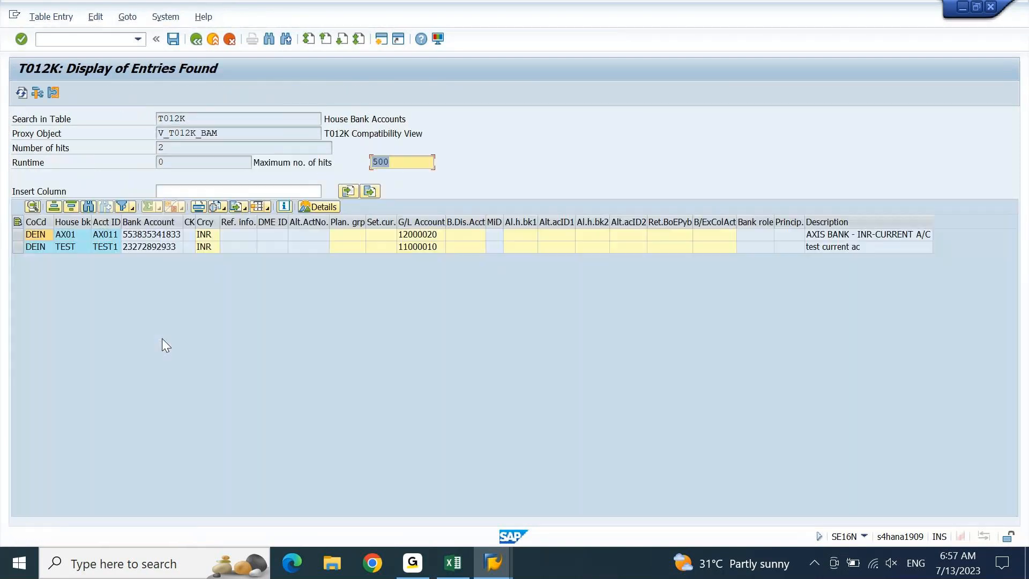
click(207, 235)
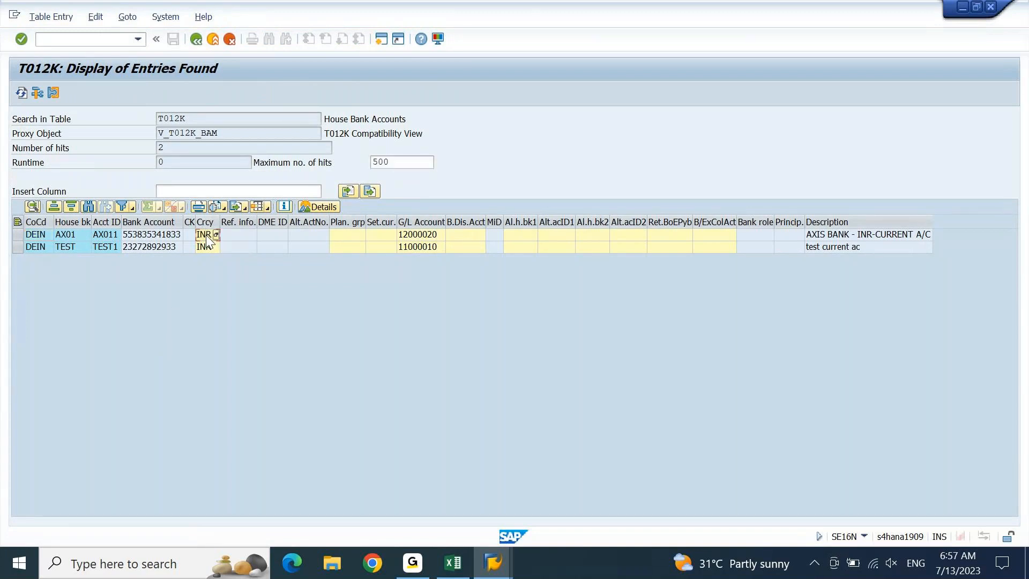
- Open the details of the AX01 house bank account entry and copy the currency's technical field name WAERS
click(207, 235)
double_click(208, 237)
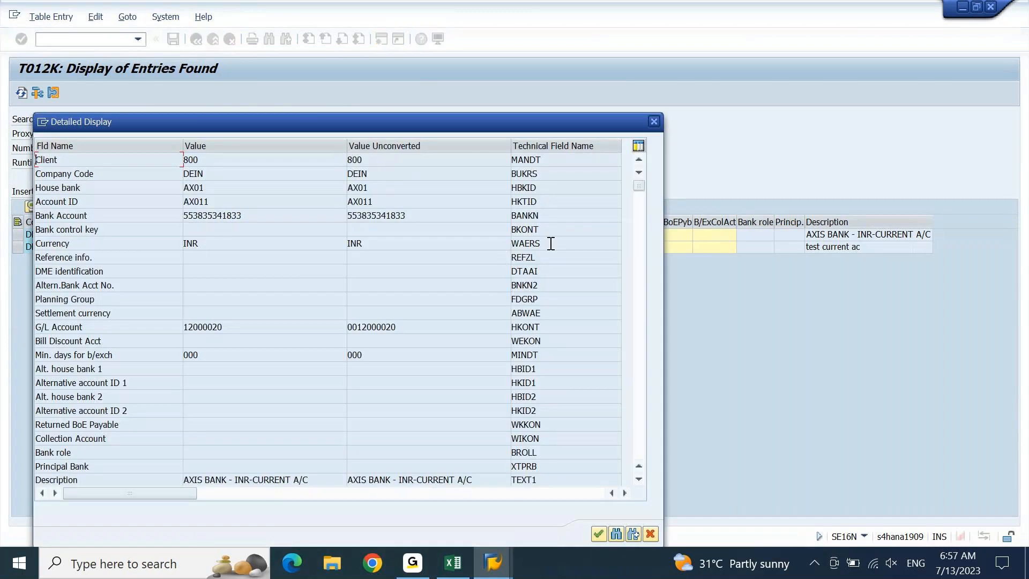
drag(551, 243, 498, 258)
key(ctrl+c)
- In Excel, enter table T012K and field WAERS for Our Bank account CCY and save the workbook
click(453, 562)
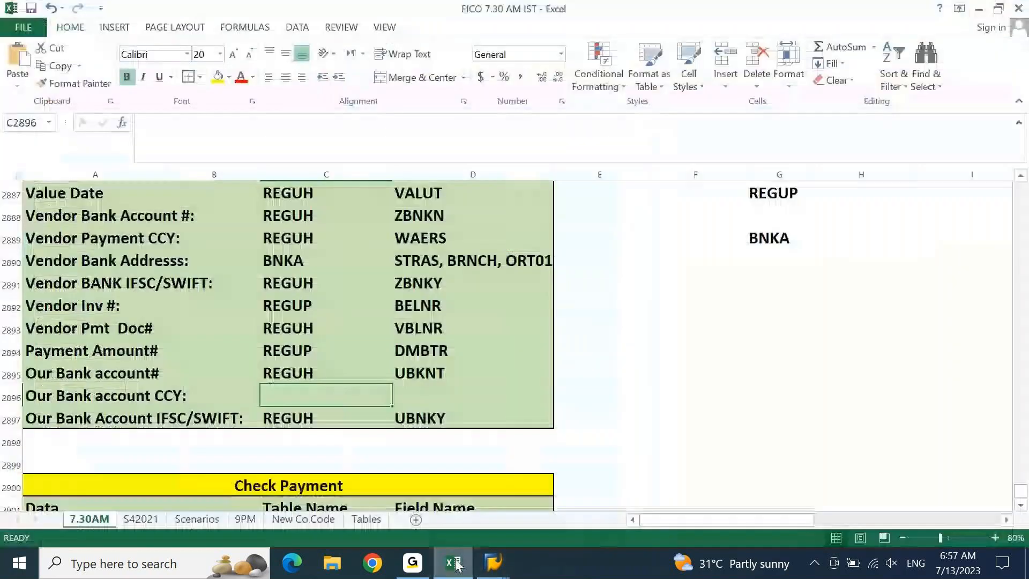
text(T012K)
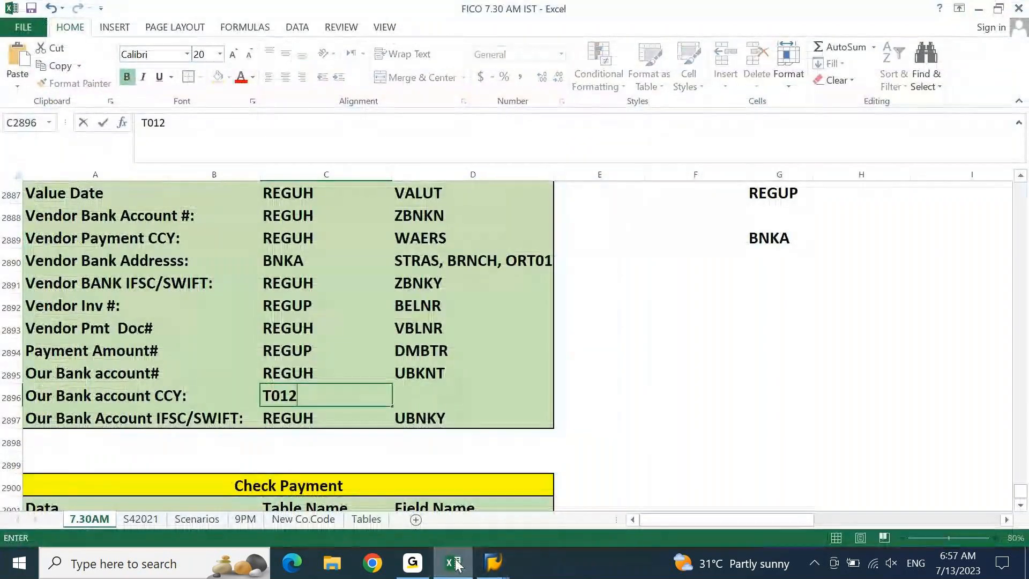
key(Tab)
key(ctrl+v)
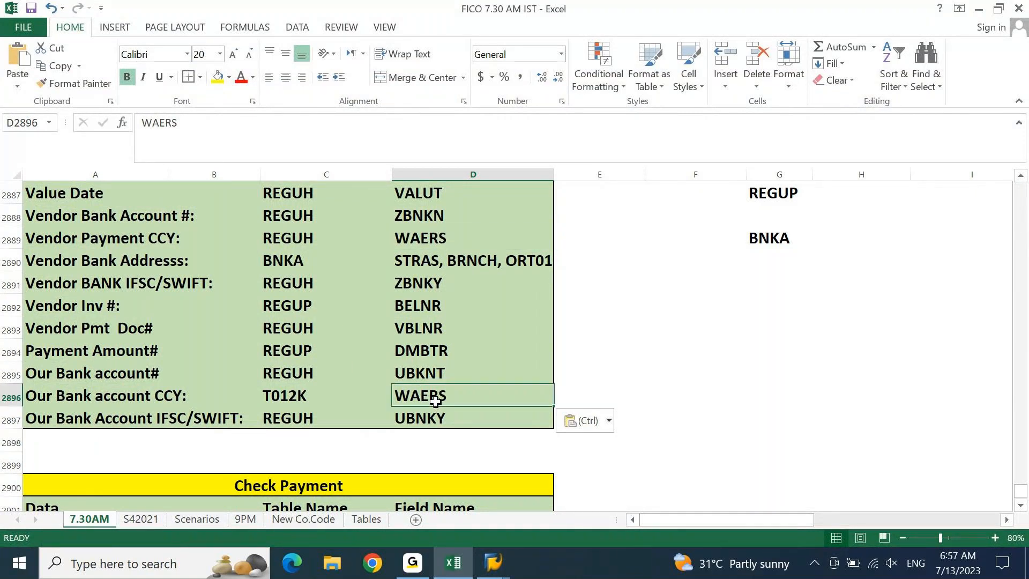
key(ctrl+s)
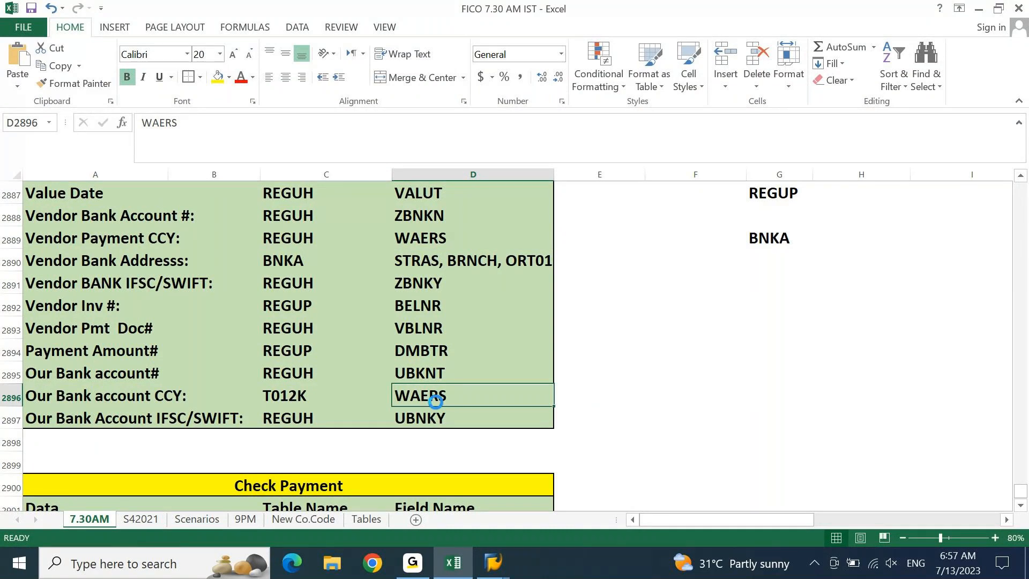
key(ctrl+Up)
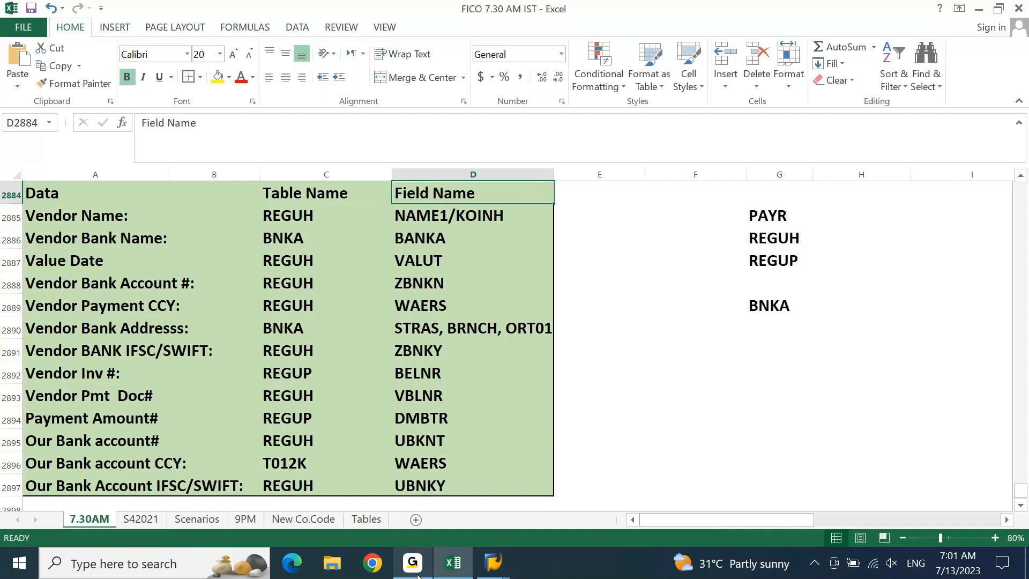
- Switch back to SAP, leave the T012K entries and search for tables matching USR*
mouse_move(453, 563)
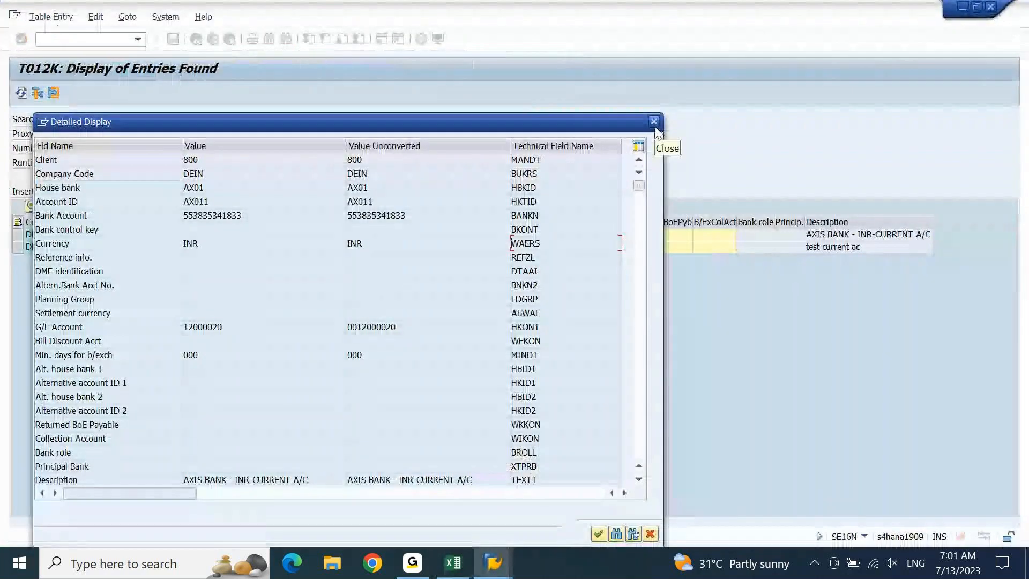
click(657, 132)
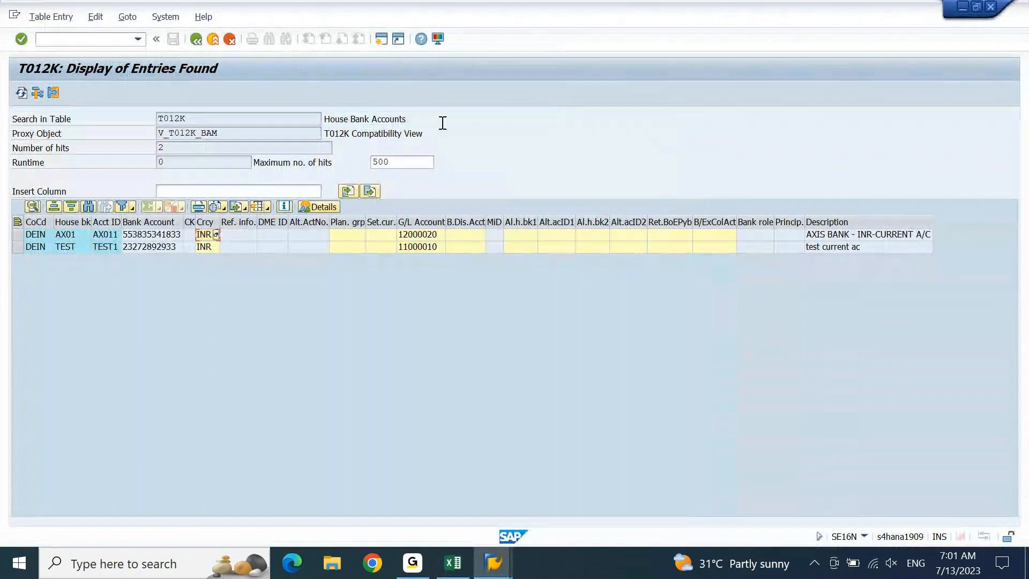
click(195, 41)
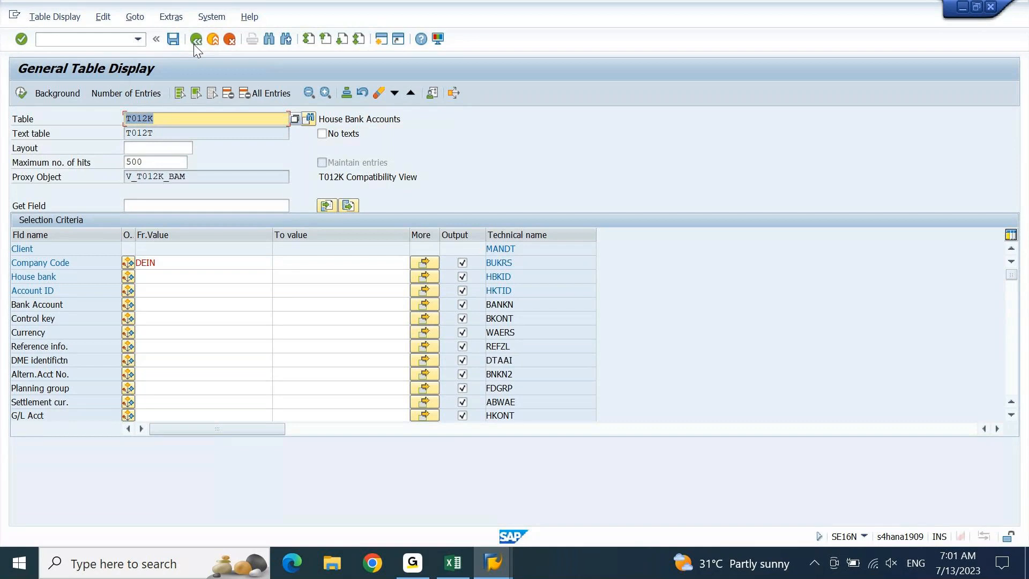
text(USR*)
key(Return)
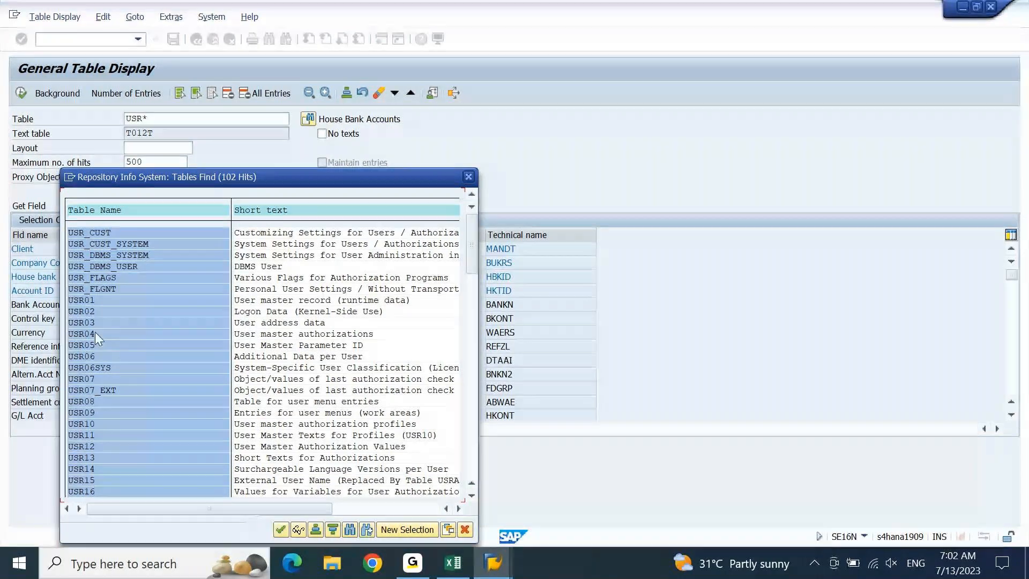
- Choose and load the user address table USR03, and clear the value in its User selection field
key(Escape)
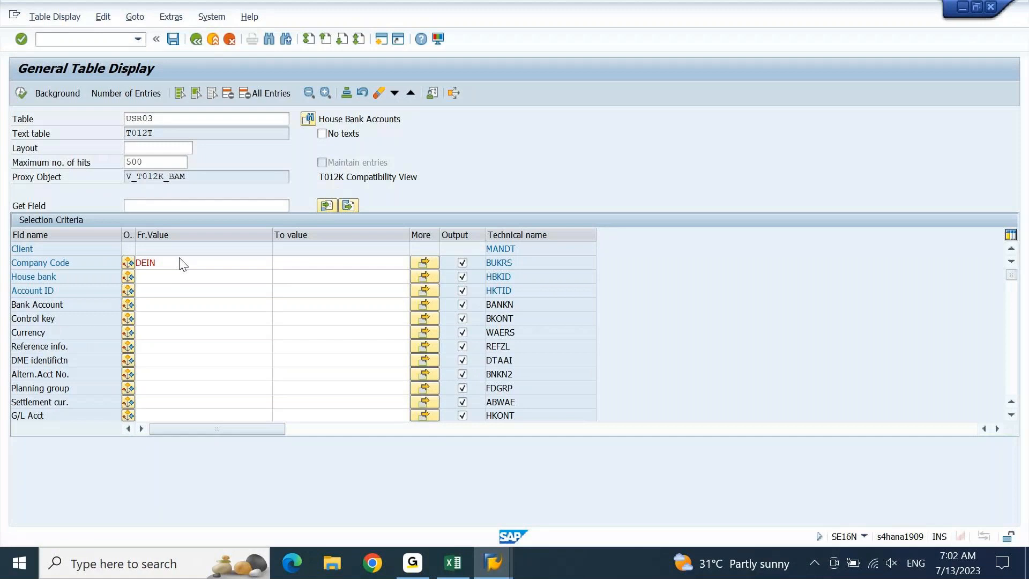
key(Return)
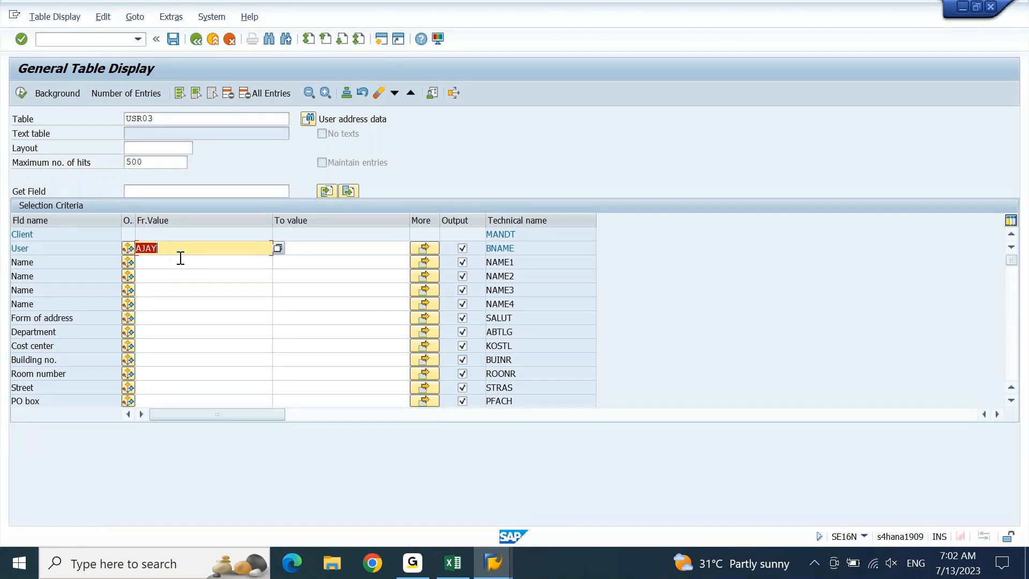
key(BackSpace)
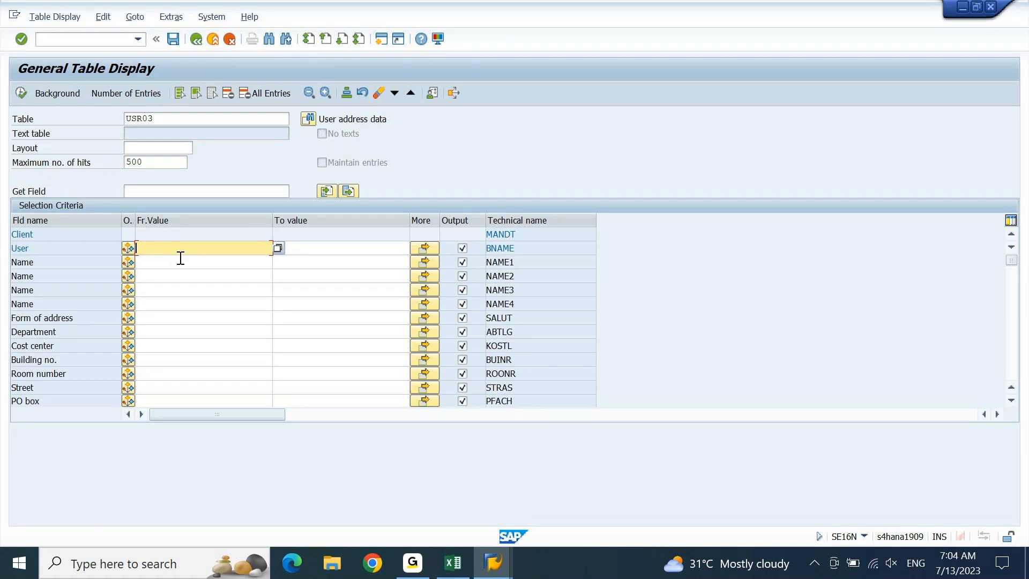
- Load table USR01, display all its entries and return to the selection screen
click(232, 121)
key(BackSpace)
text(1)
key(Return)
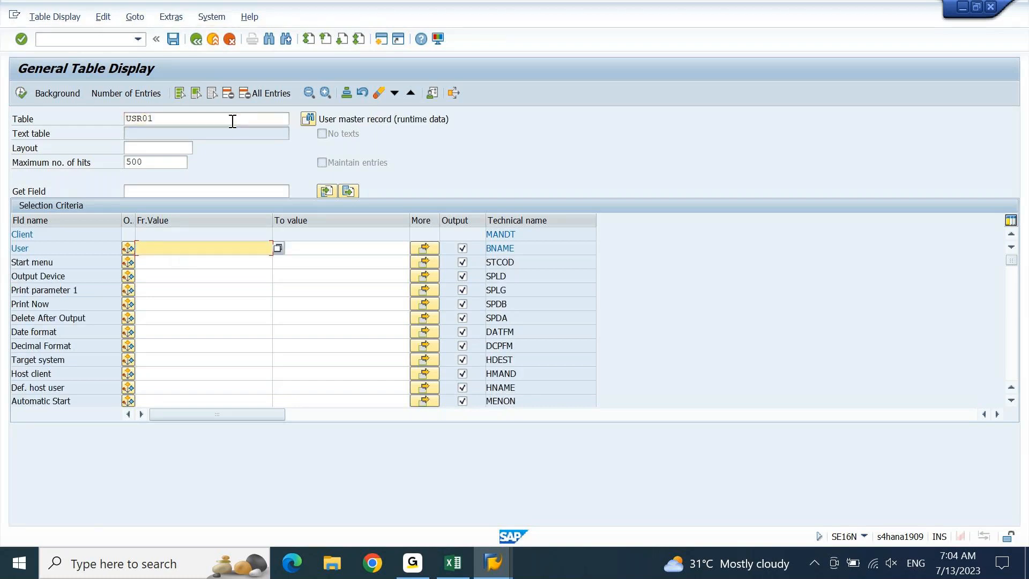
key(F8)
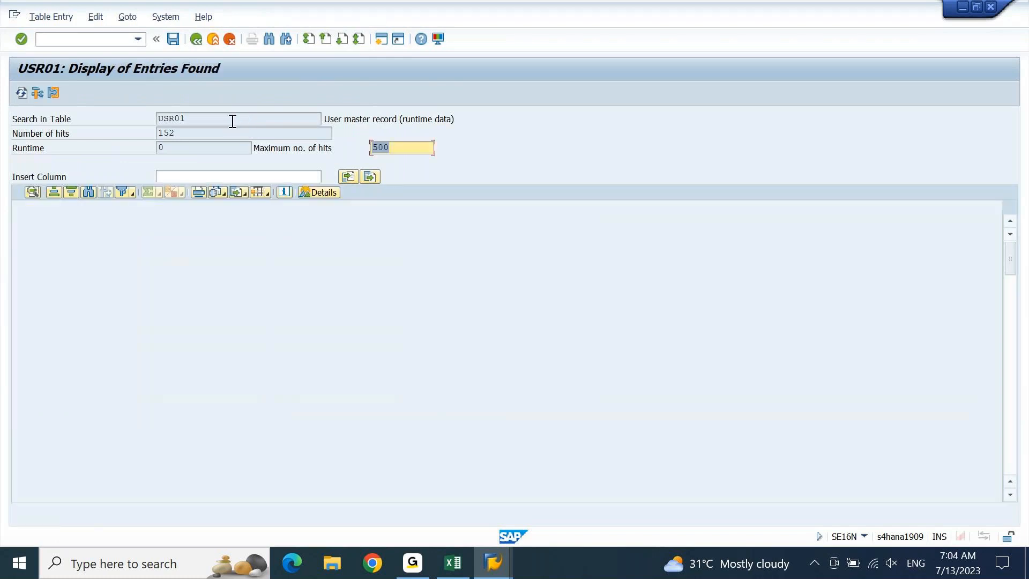
key(F3)
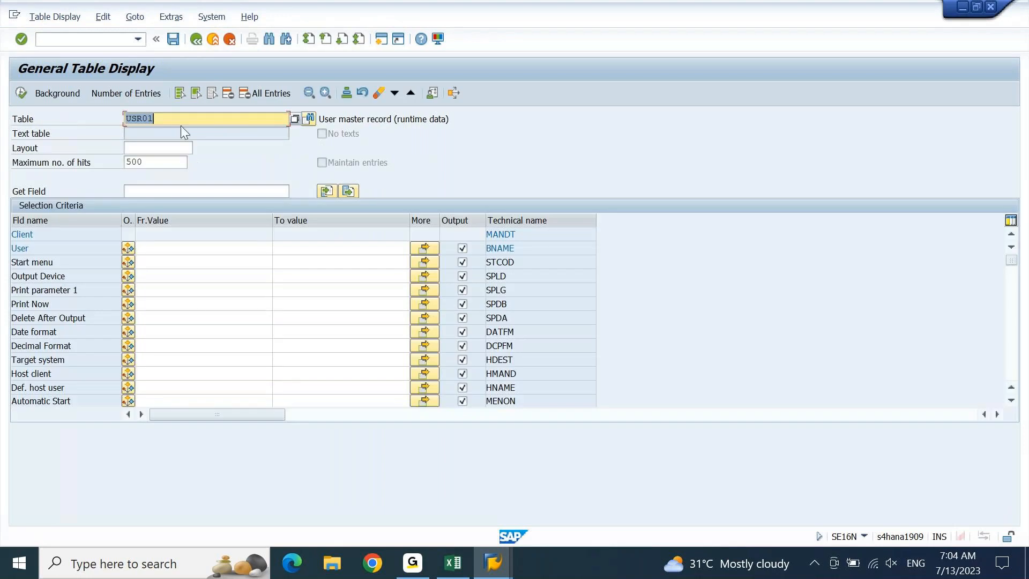
- Load table USR02 and, after it, USR03 to examine their fields
text(USR02)
key(Return)
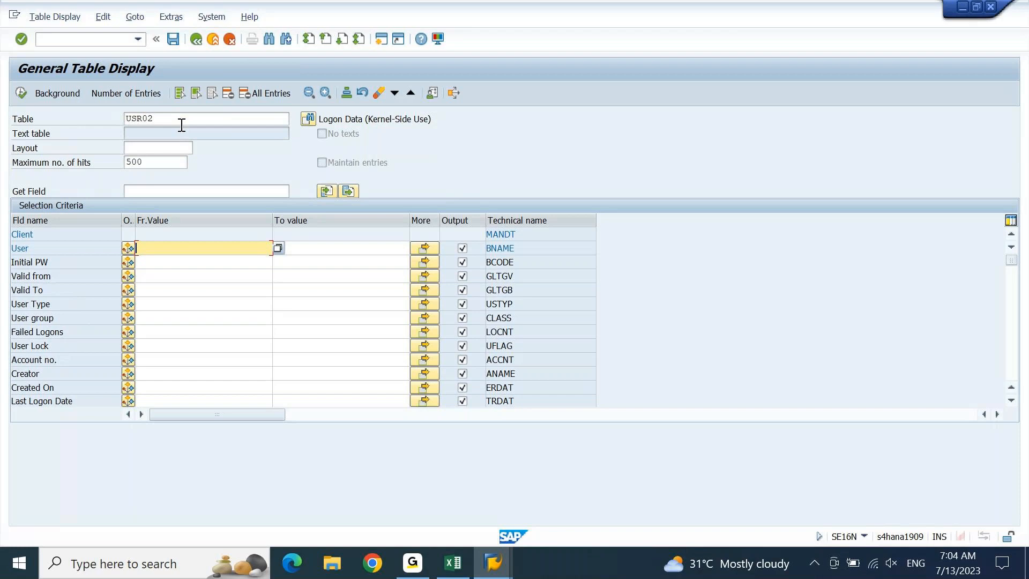
click(182, 122)
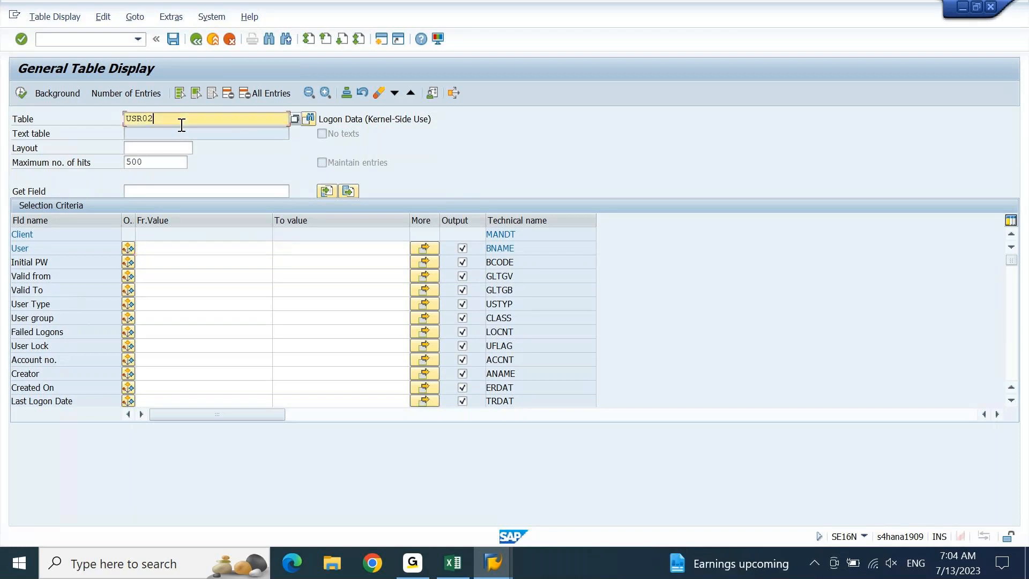
key(BackSpace)
text(3)
key(Return)
key(F8)
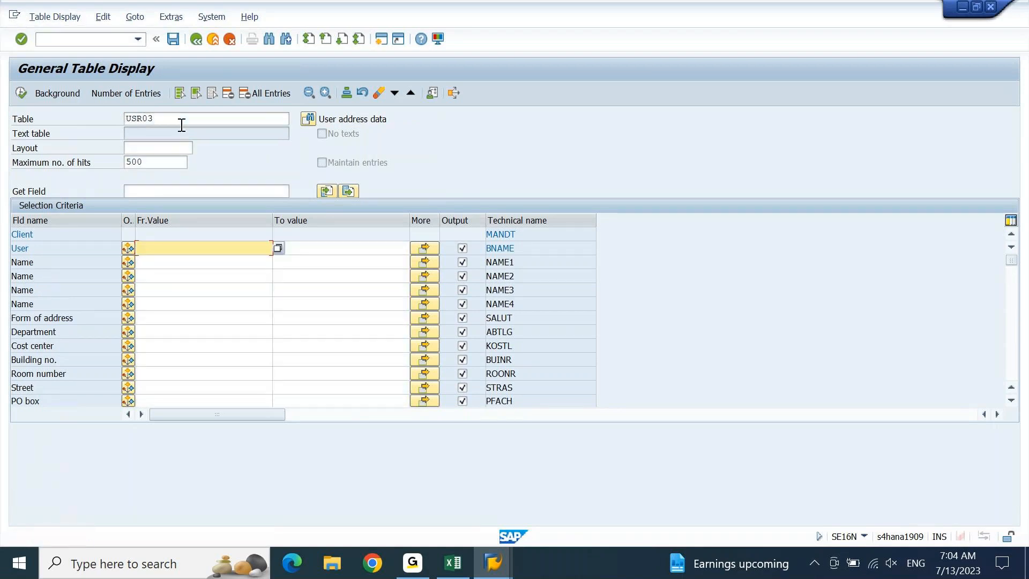
- Load table USR04 followed by USR05 to examine their fields
click(207, 117)
key(BackSpace)
text(4)
key(Return)
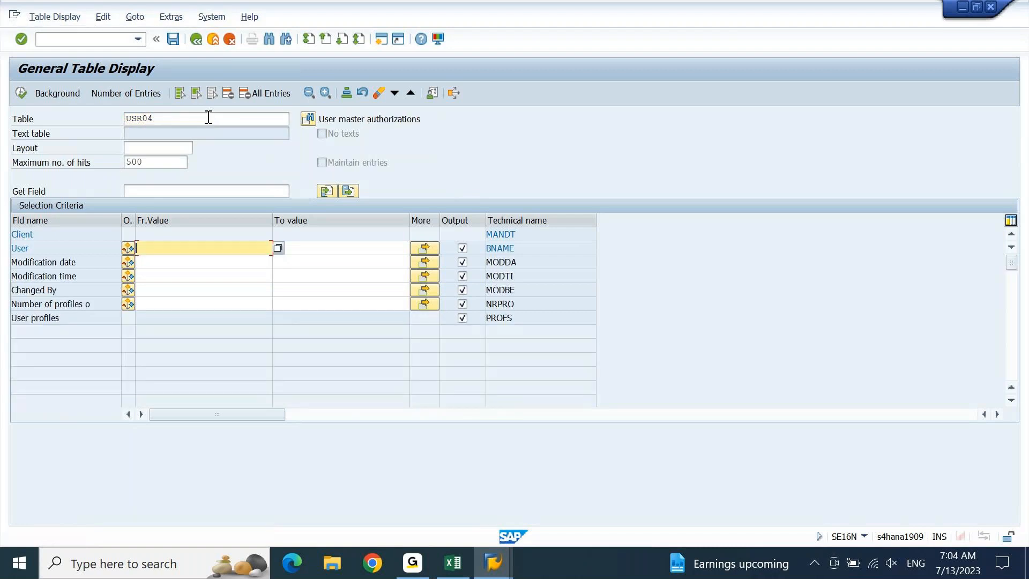
click(209, 117)
key(BackSpace)
text(5)
key(Return)
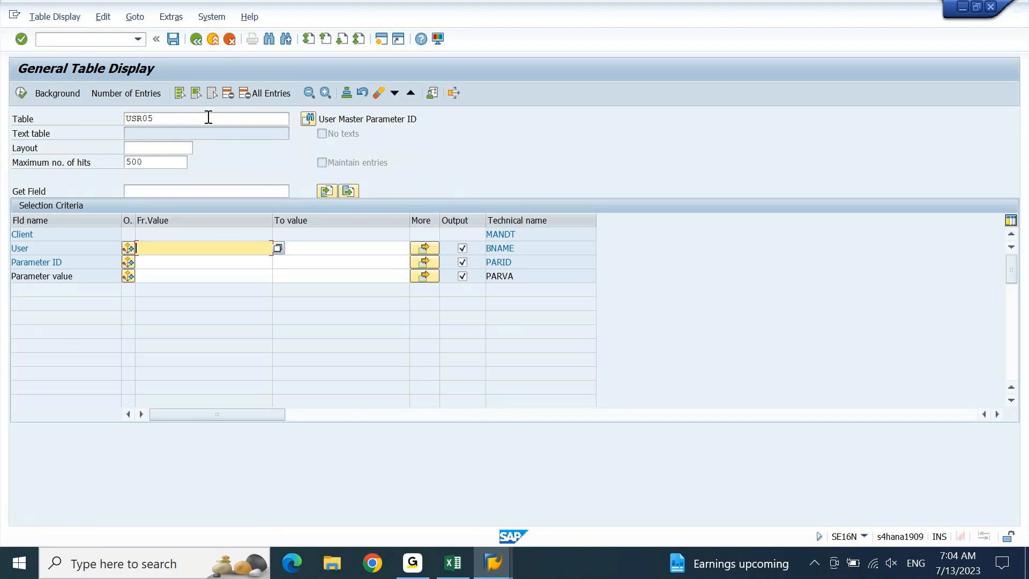
- Load table USR06 followed by USR07 to examine their fields
click(208, 117)
key(BackSpace)
text(6)
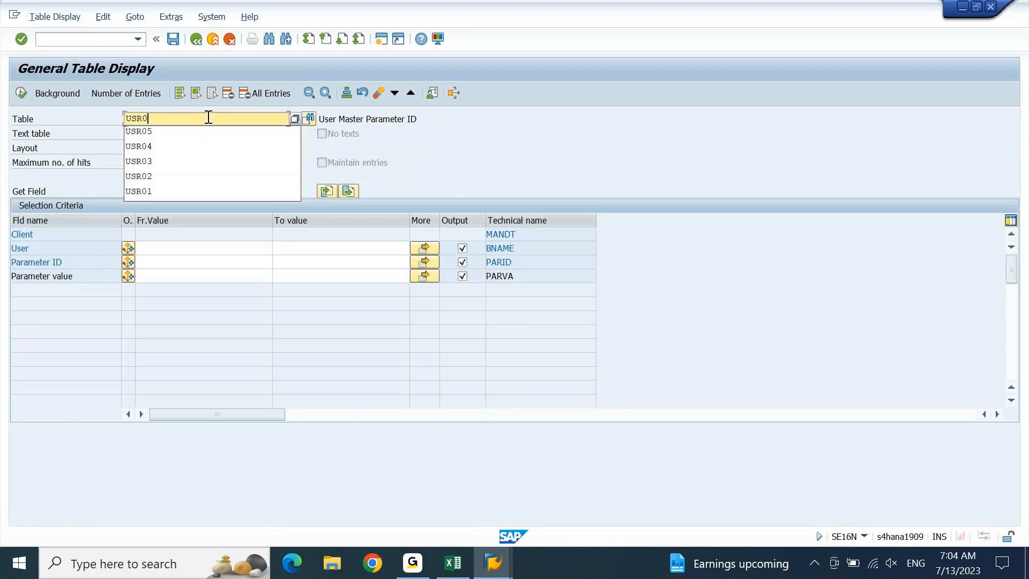
key(Return)
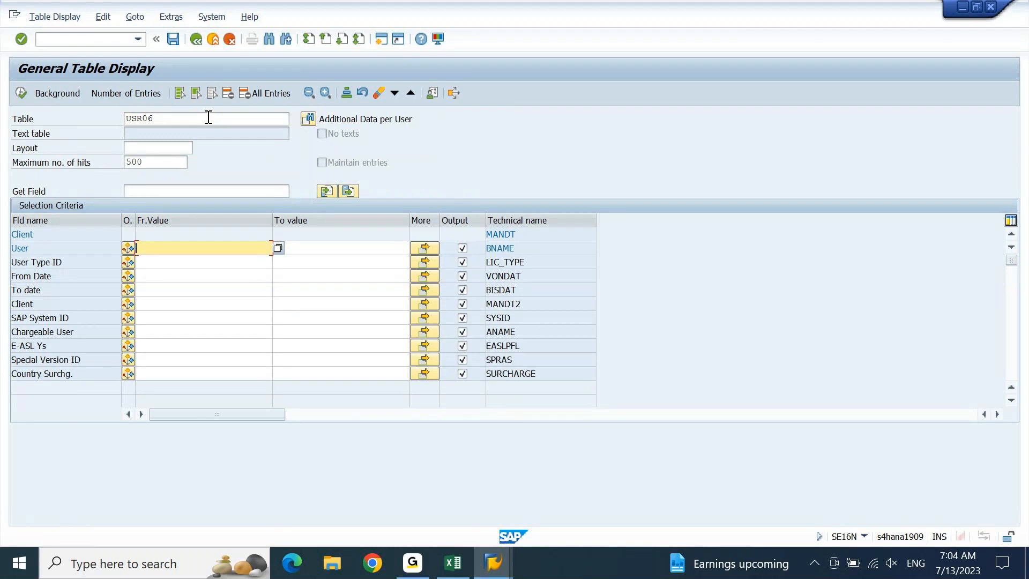
click(208, 116)
key(BackSpace)
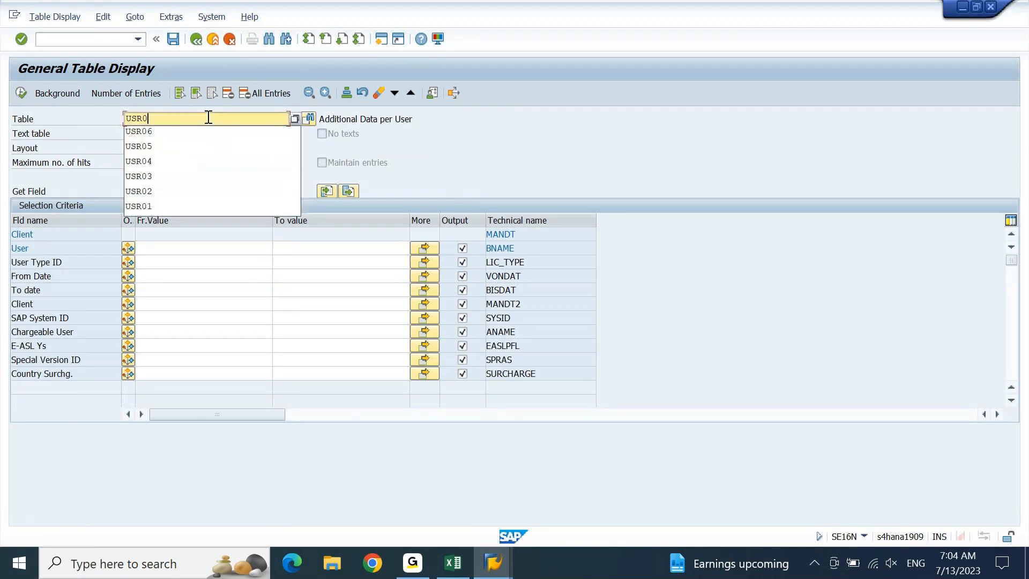
text(7)
key(Return)
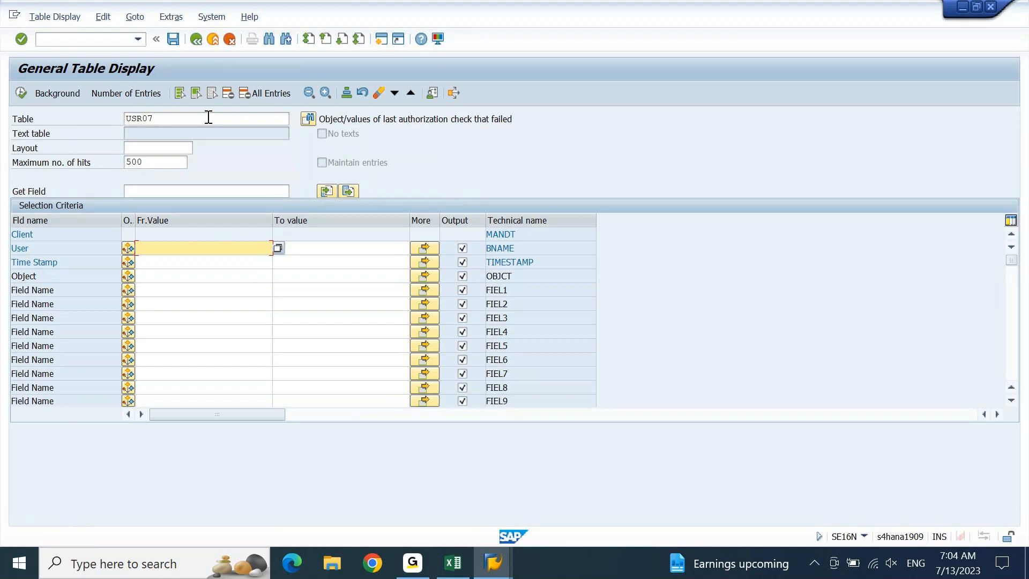
- Search again for tables matching USR* and choose the user name/address key assignment table USR21
click(208, 117)
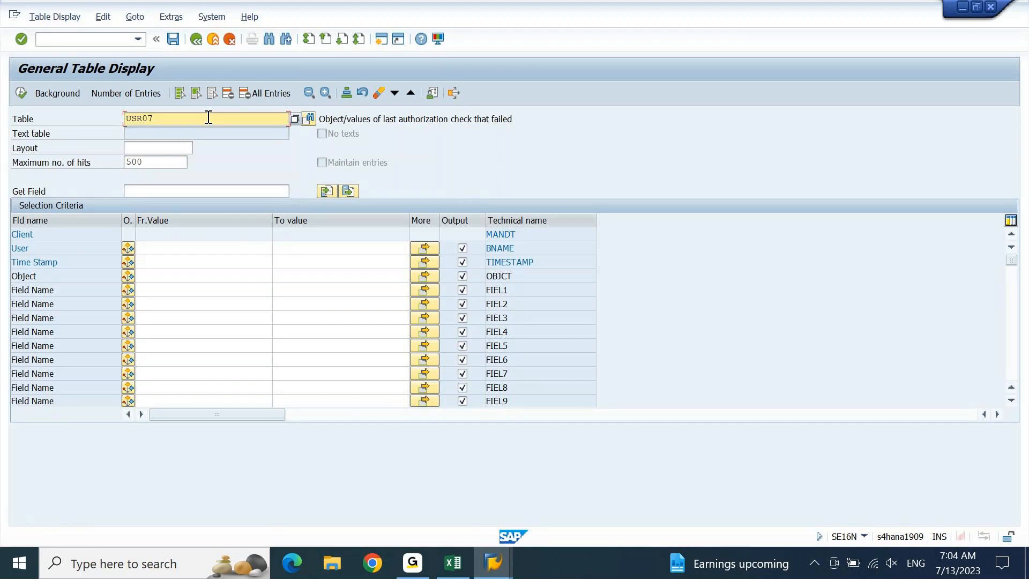
key(BackSpace)
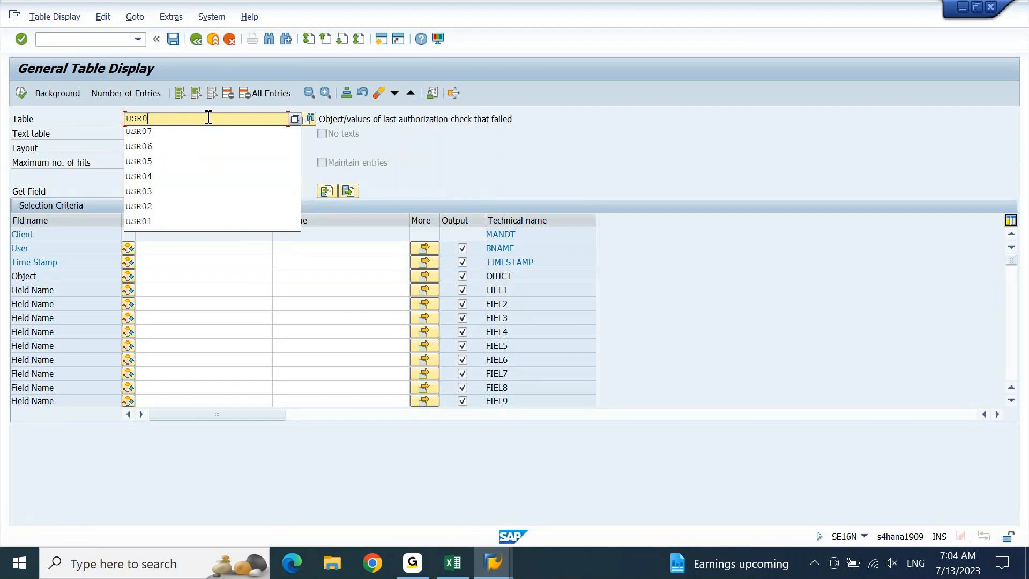
key(BackSpace)
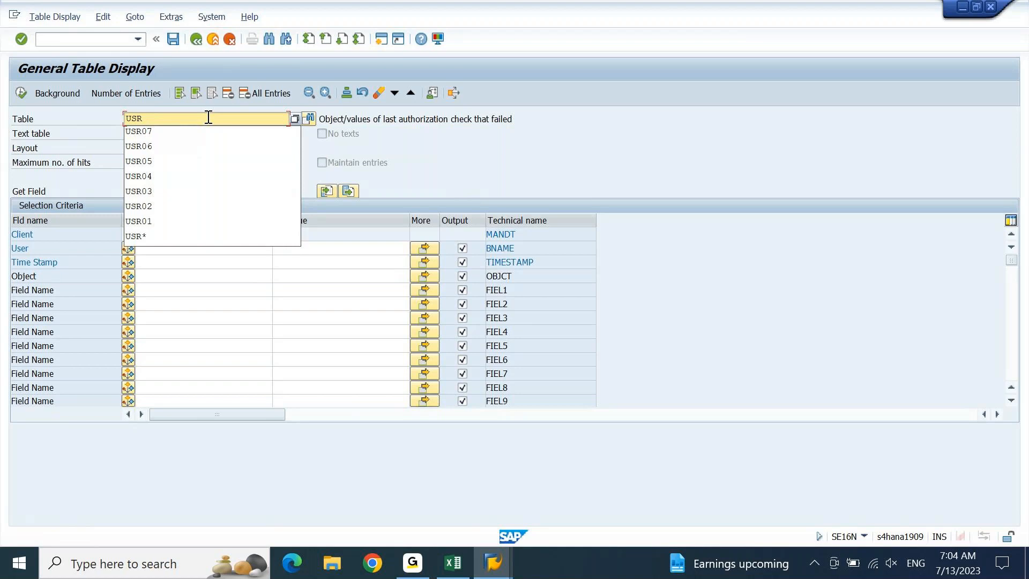
text(*)
key(F4)
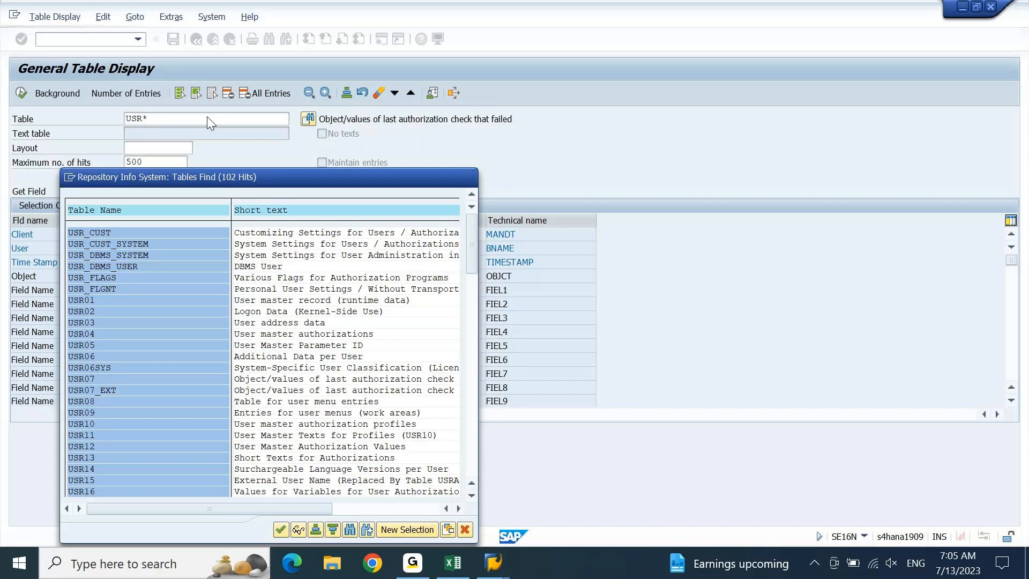
key(Page_Down)
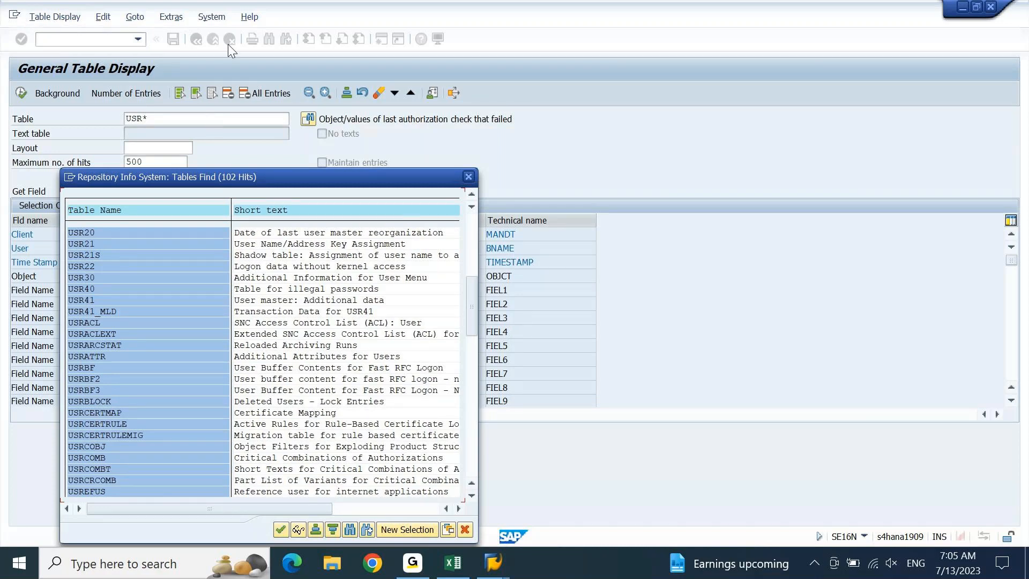
double_click(127, 243)
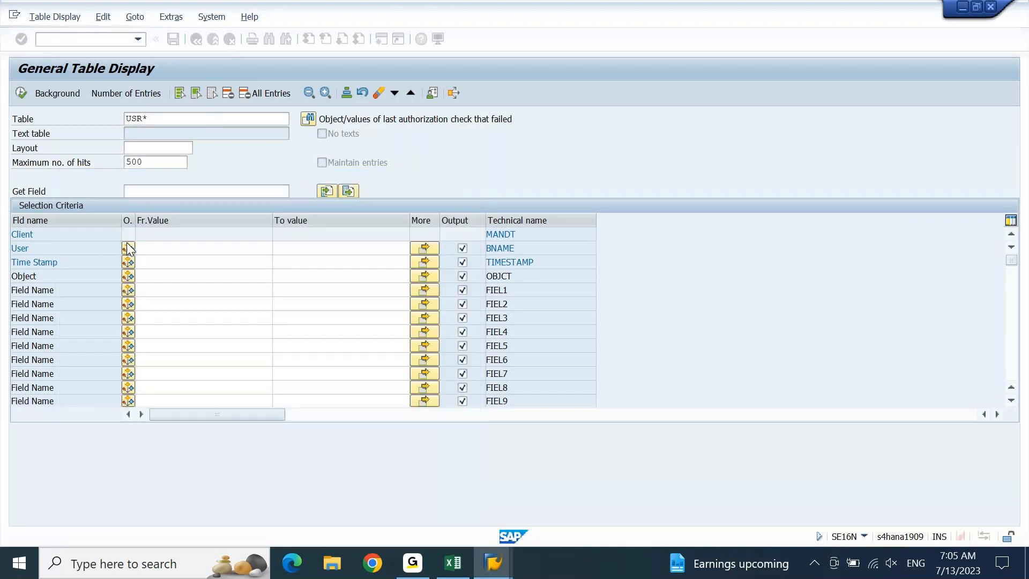
- Display all entries of table USR21 and exit SE16N back to SAP Easy Access
key(F8)
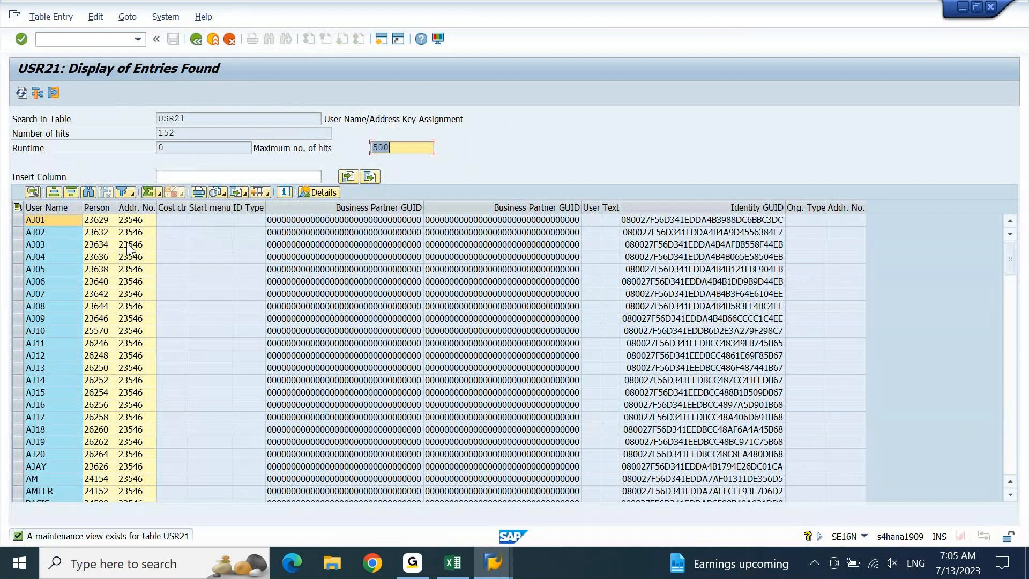
key(F3)
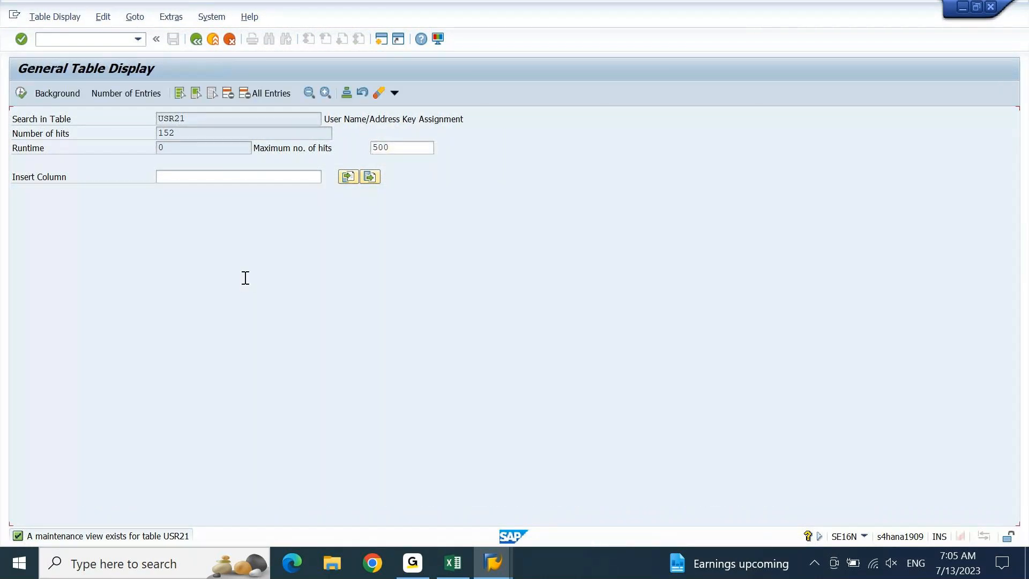
key(F3)
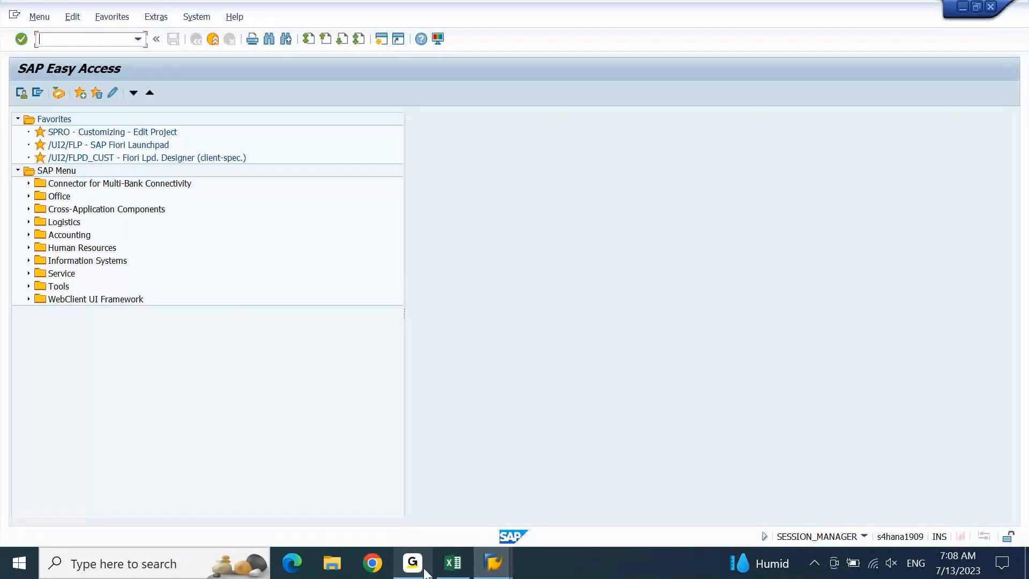
click(424, 571)
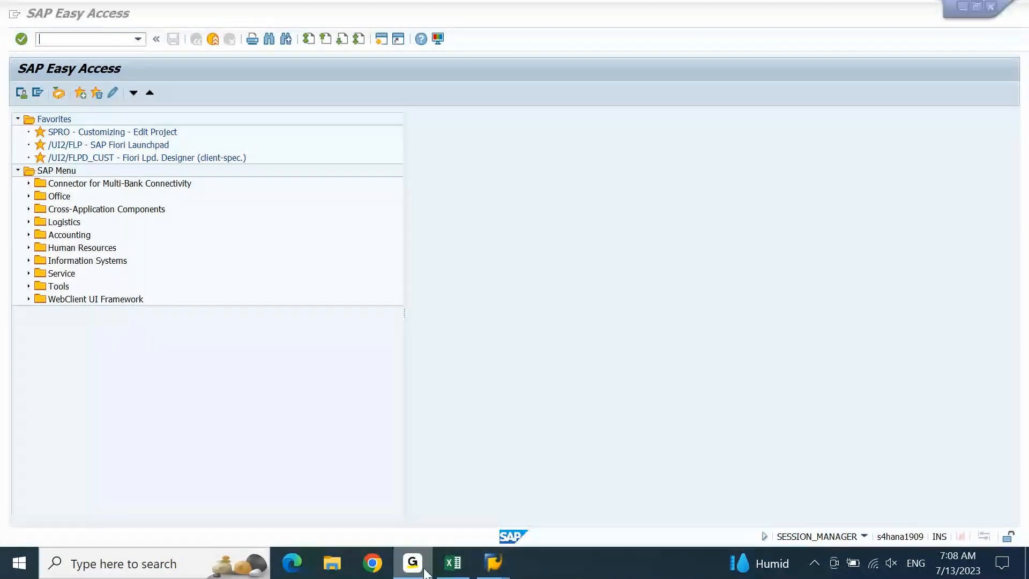